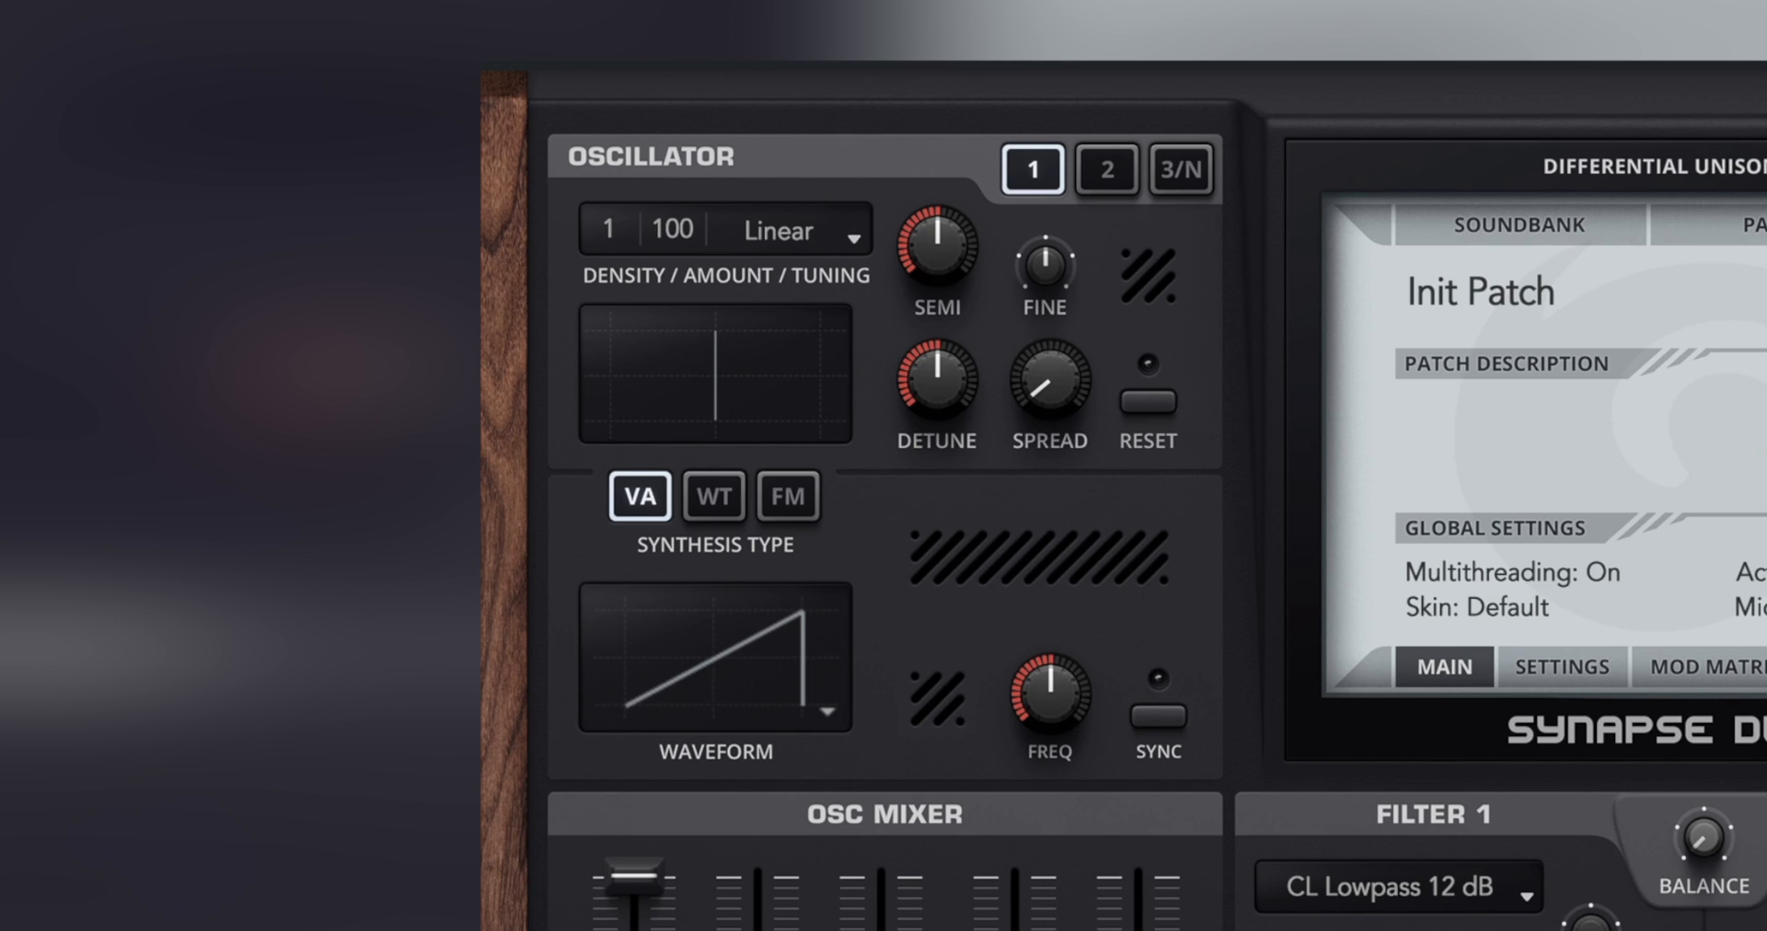
- Compare the settings of oscillators 1 and 2 by switching back and forth between them
{"action": "left_click", "coordinate": [1111, 169]}
{"action": "left_click", "coordinate": [1046, 169]}
{"action": "left_click", "coordinate": [1097, 173]}
{"action": "left_click", "coordinate": [1014, 169]}
{"action": "left_click", "coordinate": [1089, 193]}
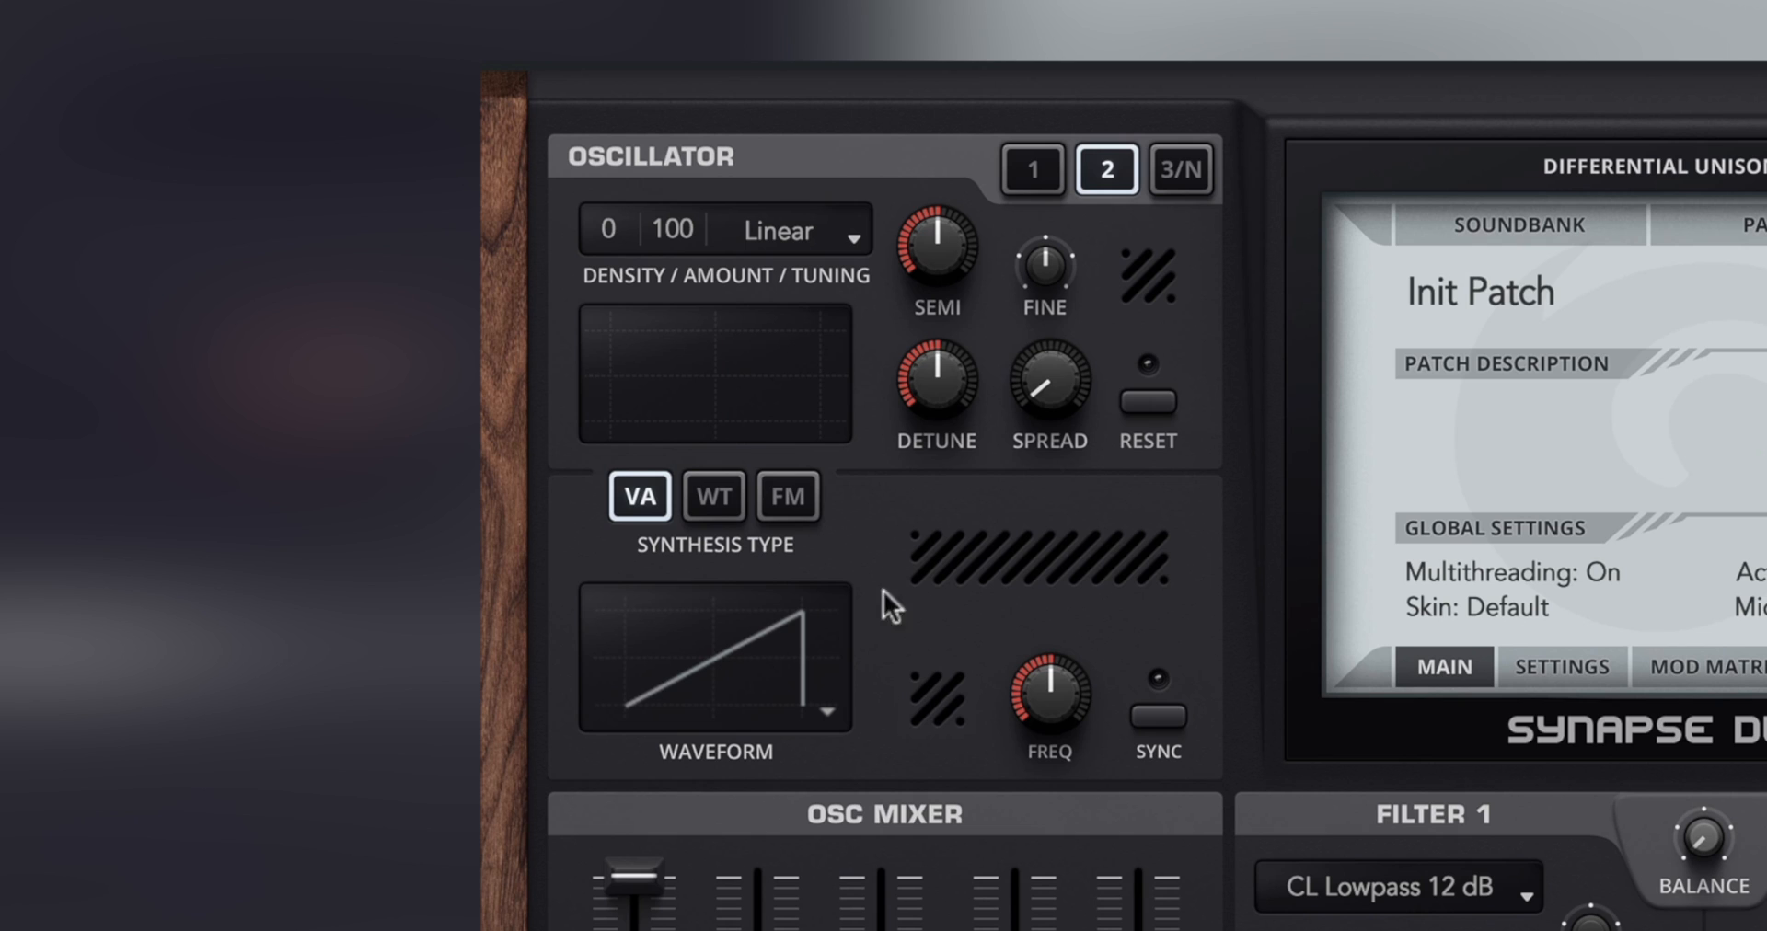
{"action": "left_click", "coordinate": [1031, 171]}
{"action": "left_click", "coordinate": [1097, 169]}
{"action": "left_click", "coordinate": [1025, 168]}
- Show the oscillator 3/N page and view its waveform choices without changing the saw wave
{"action": "left_click", "coordinate": [1179, 178]}
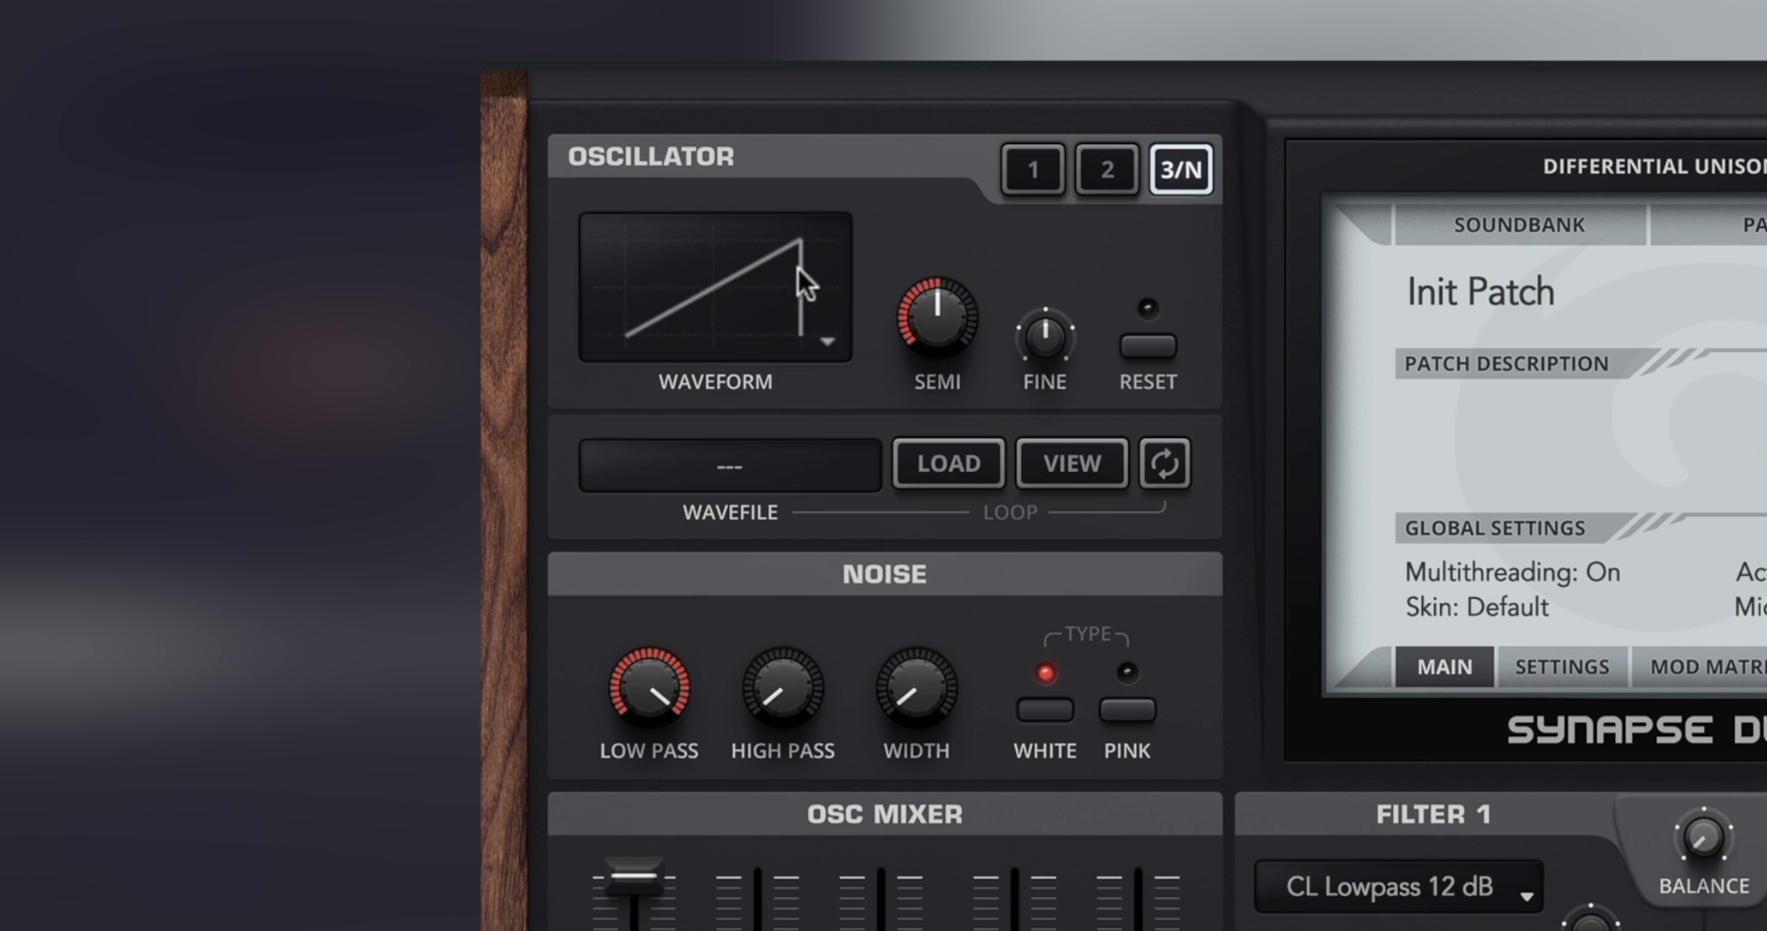
{"action": "left_click", "coordinate": [723, 299]}
{"action": "left_click", "coordinate": [906, 273]}
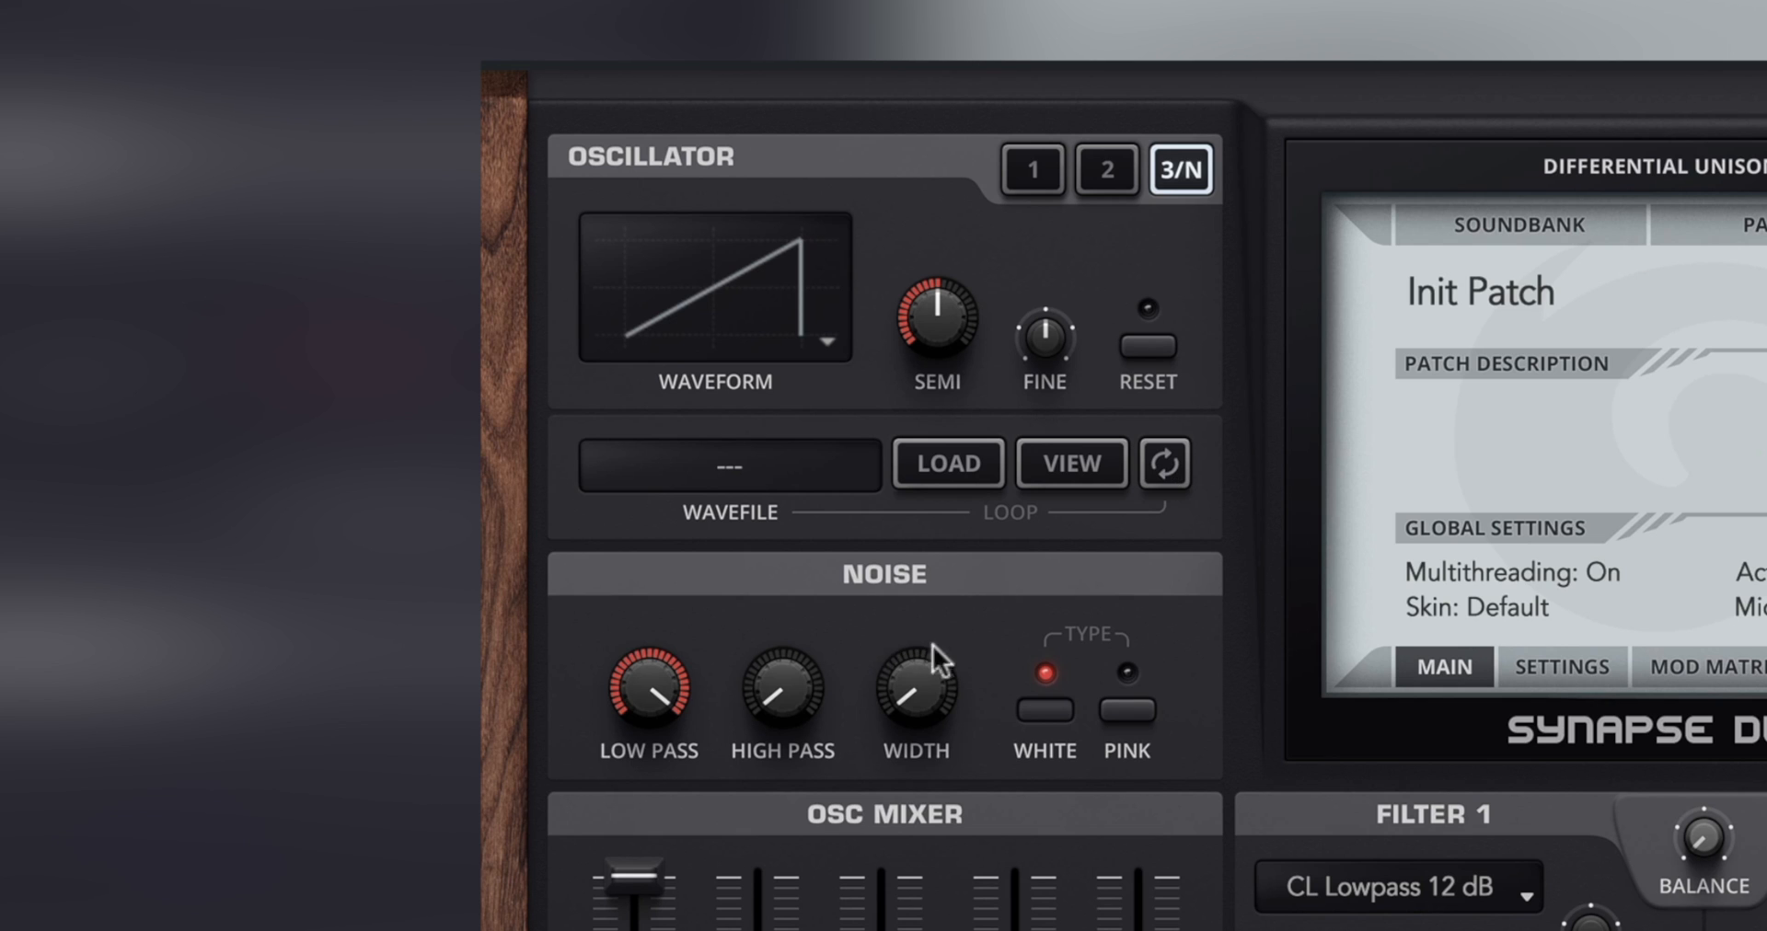
- Try pink noise, return to white, and adjust the noise filters and width, leaving low pass and width at minimum and high pass just above
{"action": "left_click", "coordinate": [1119, 709]}
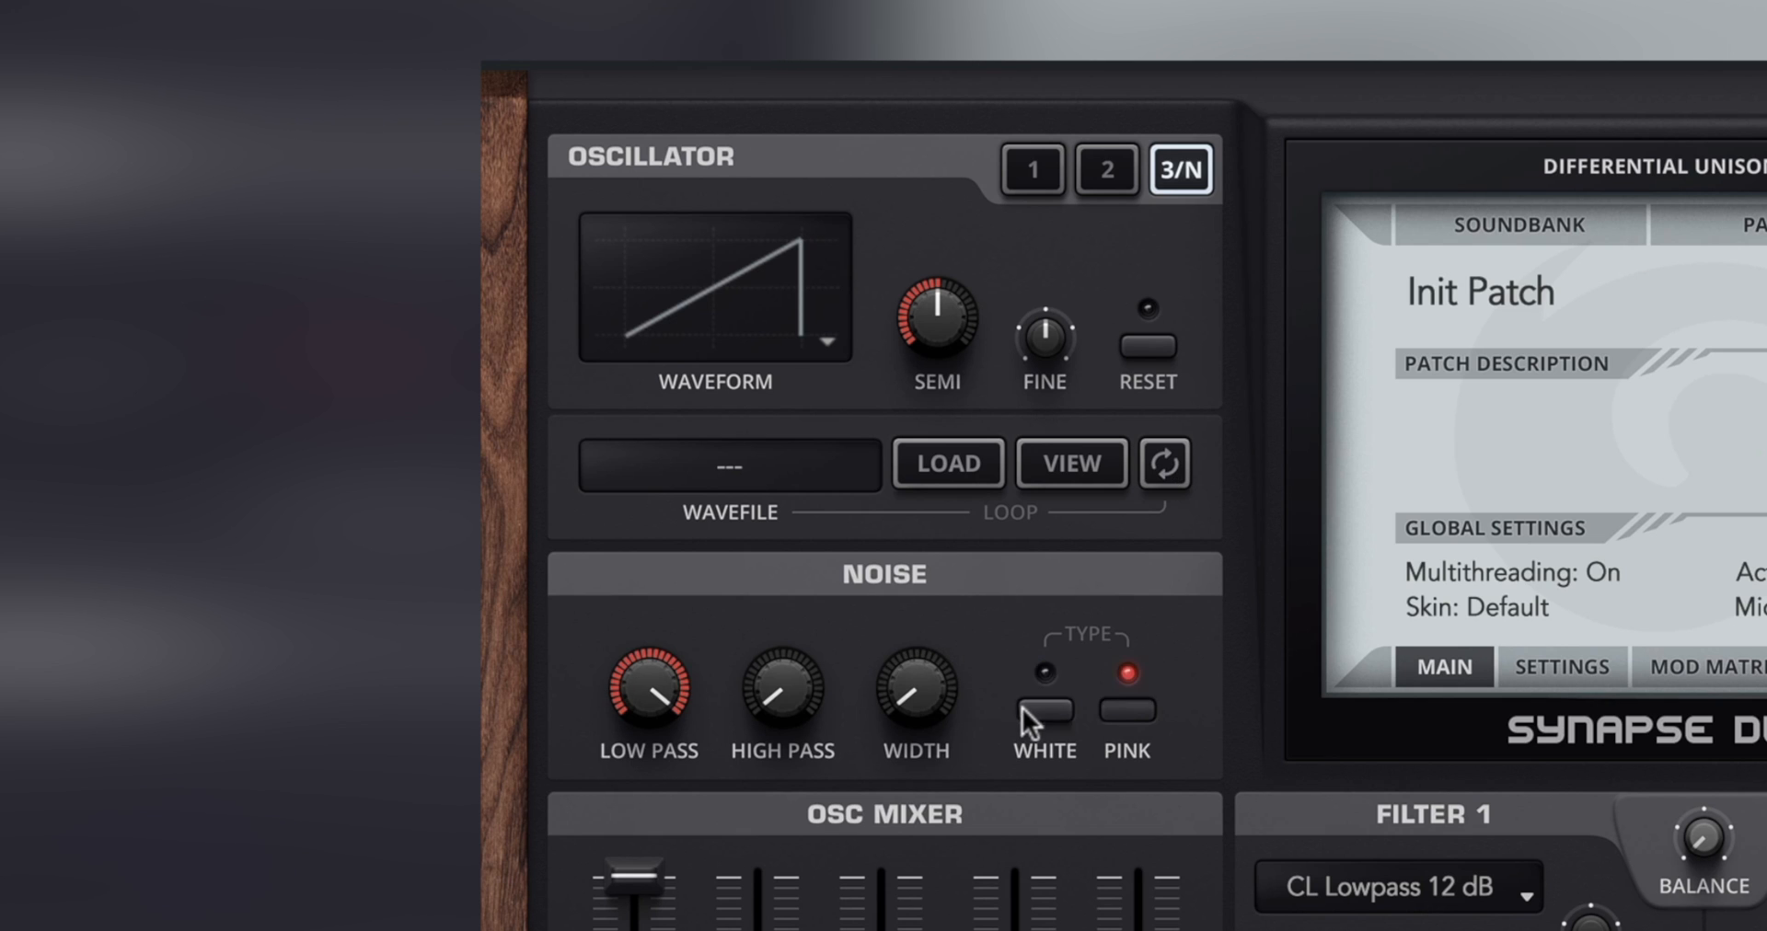
{"action": "left_click", "coordinate": [1052, 713]}
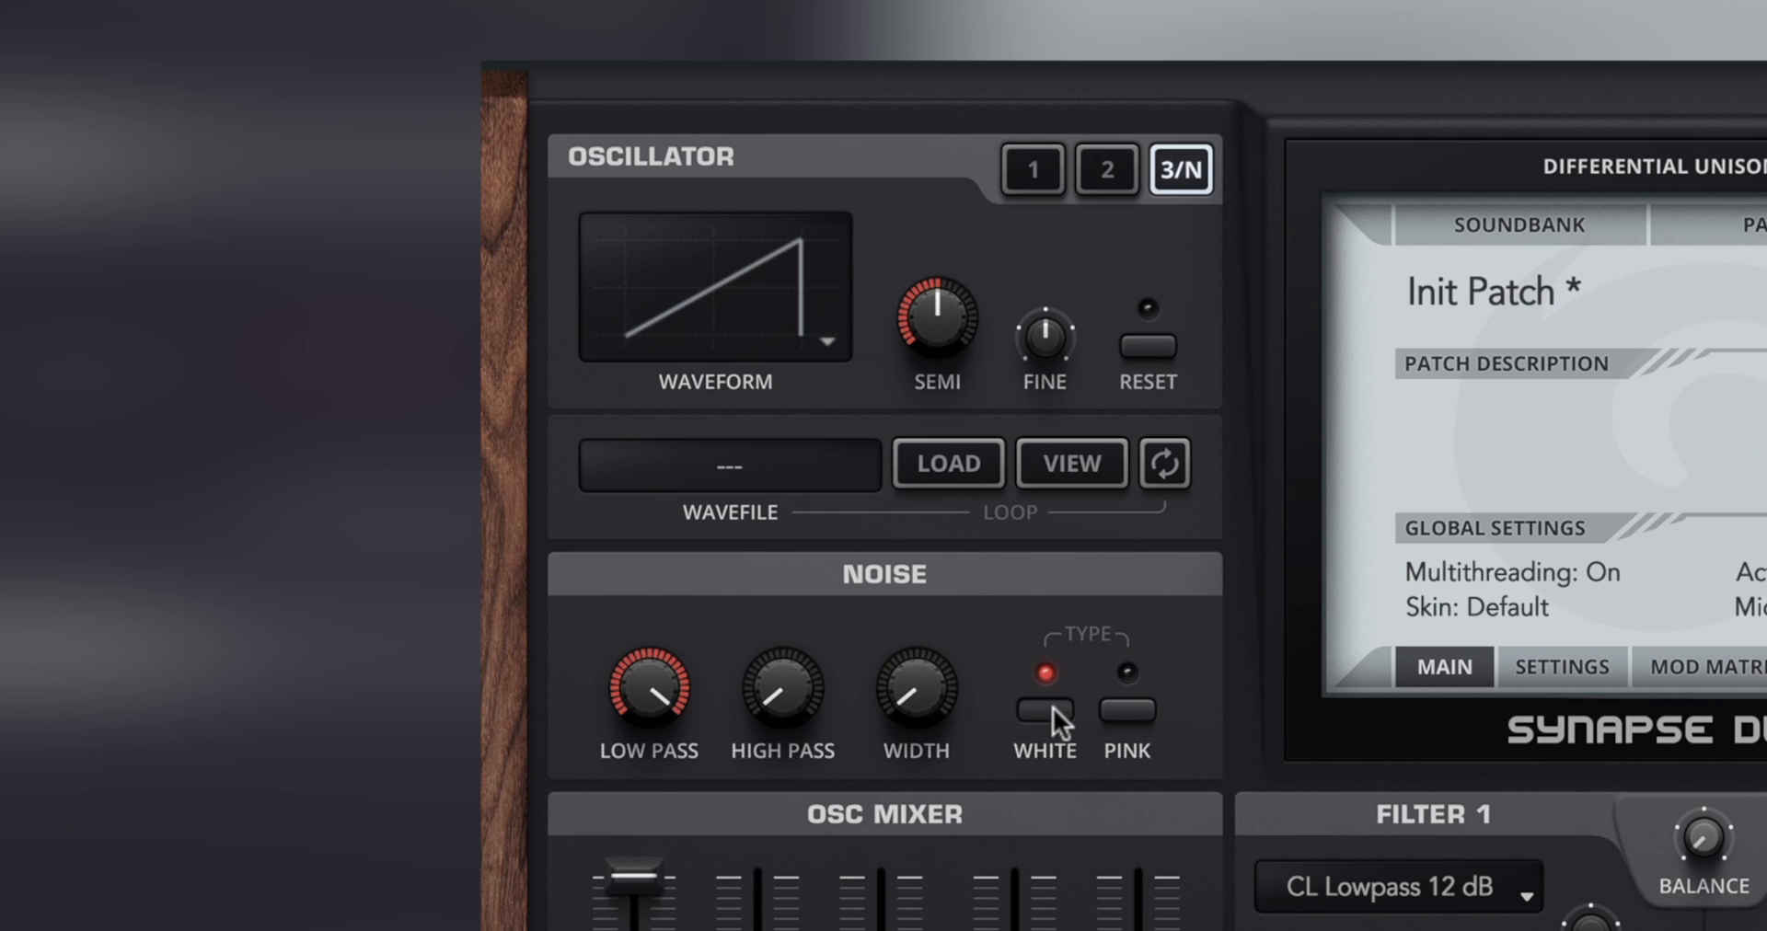
{"action": "left_click_drag", "start_coordinate": [650, 677], "coordinate": [686, 750]}
{"action": "left_click_drag", "start_coordinate": [778, 692], "coordinate": [787, 612]}
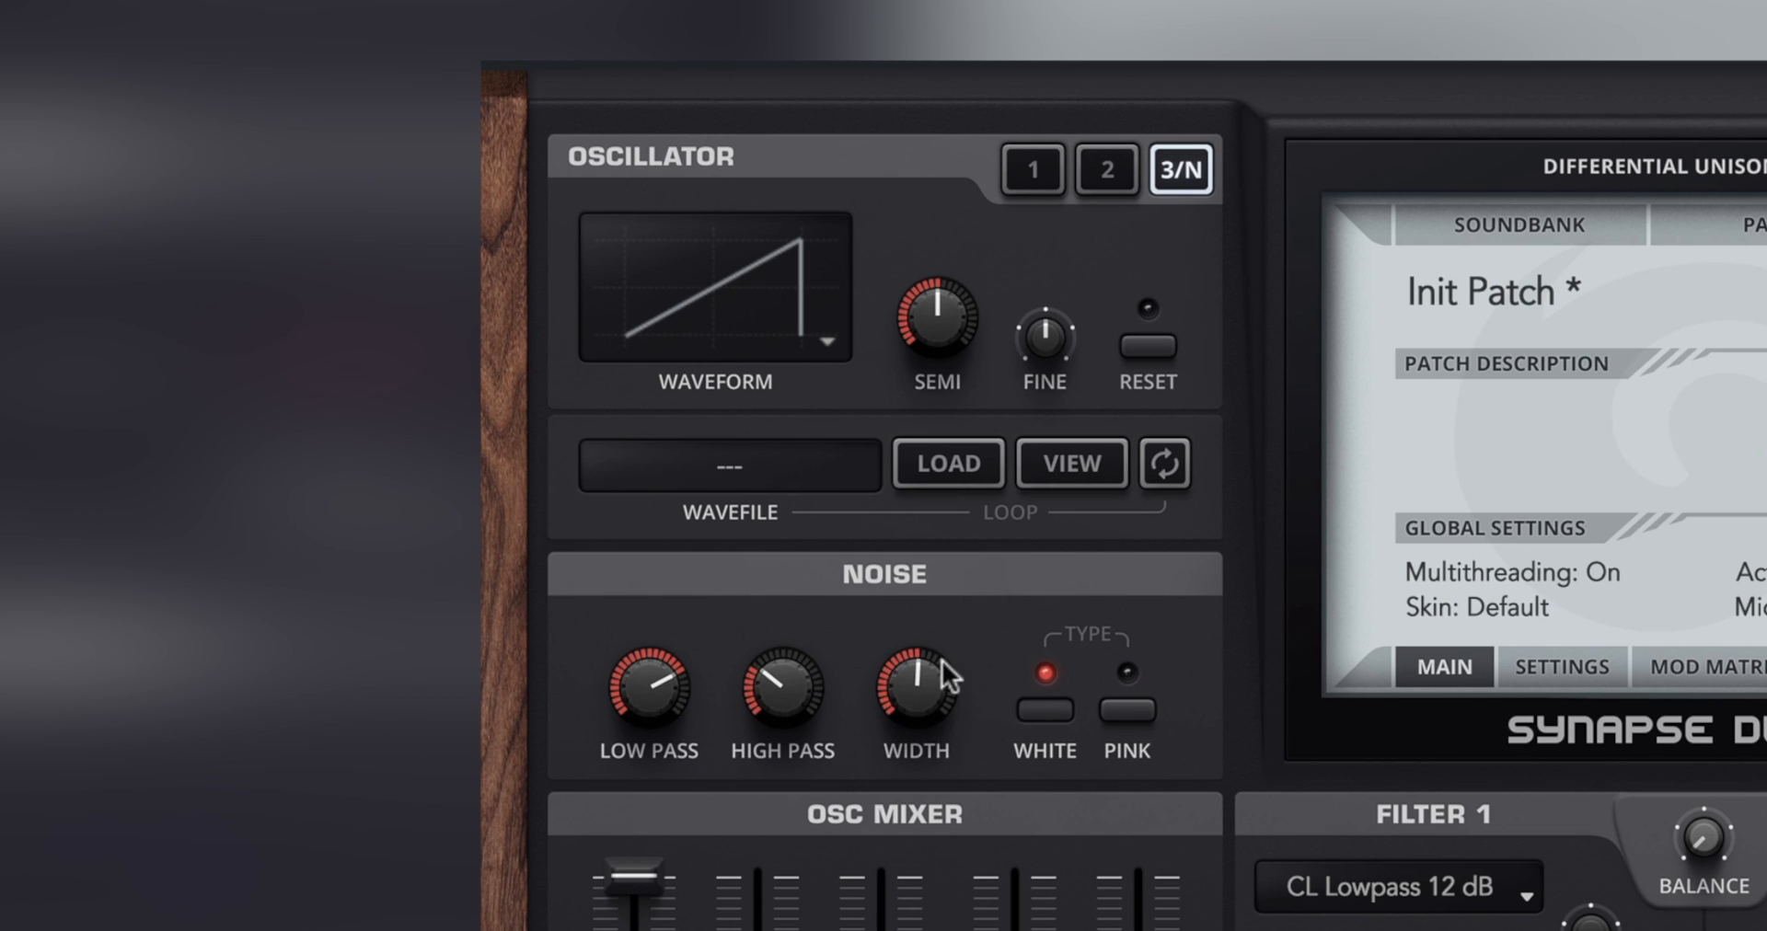
{"action": "left_click_drag", "start_coordinate": [942, 658], "coordinate": [744, 746]}
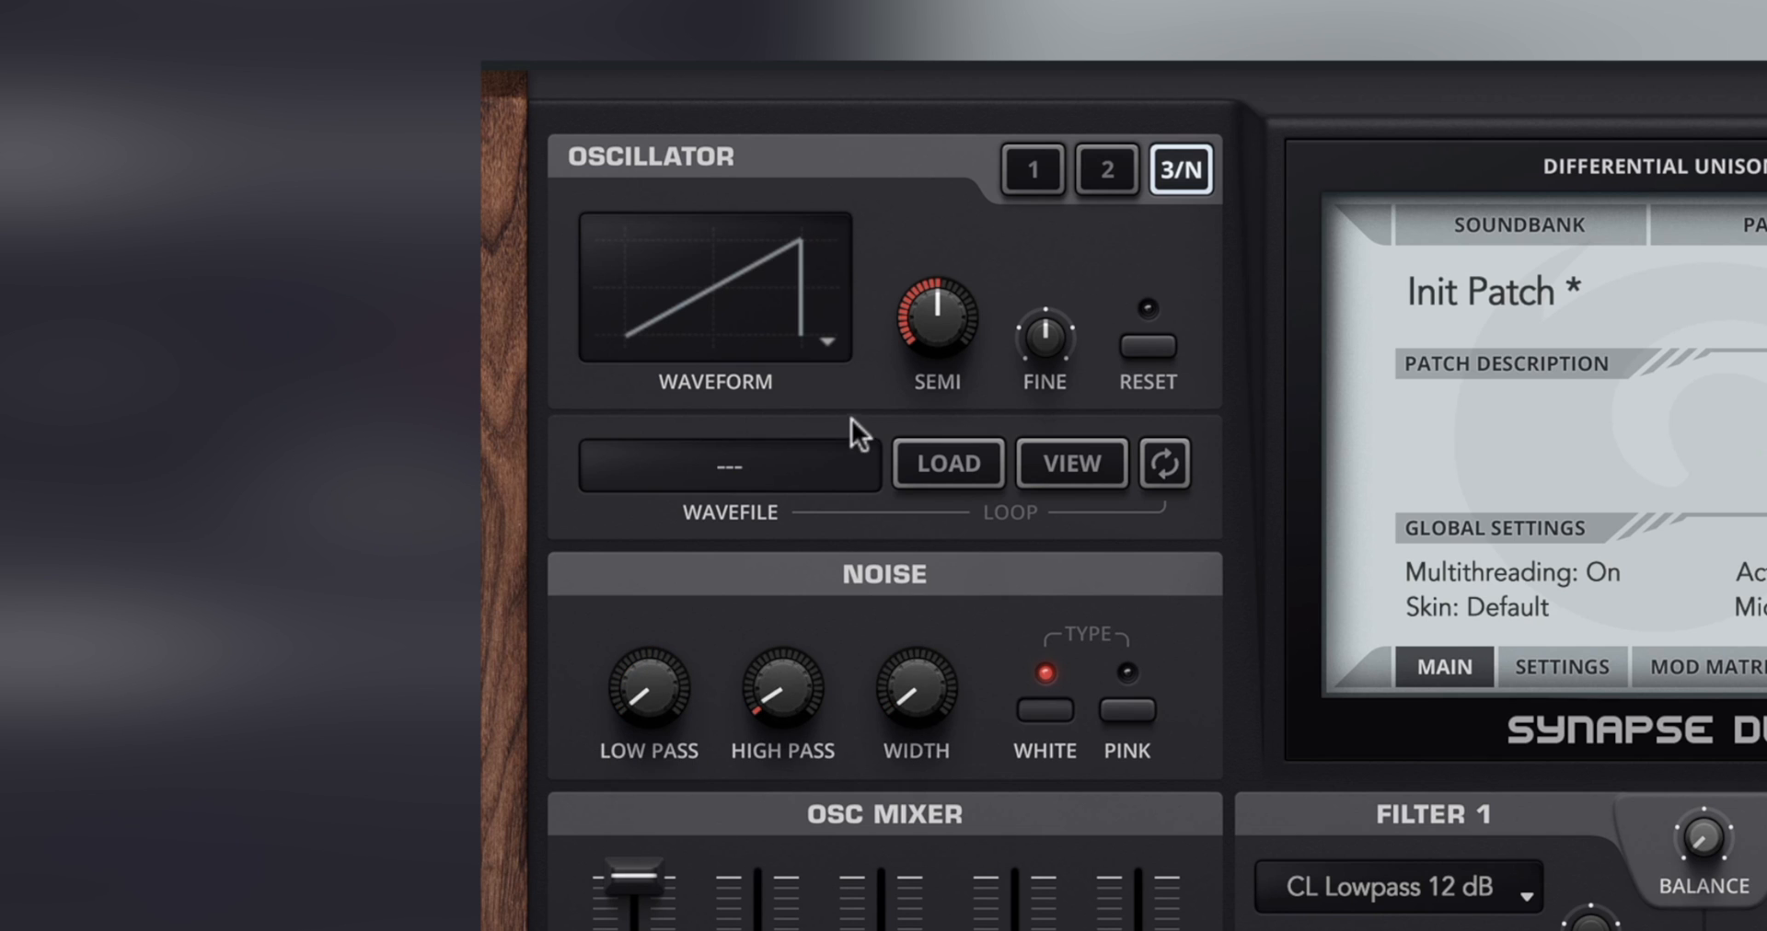
- Show oscillator 1 and view its WT and FM synthesis types, returning to VA
{"action": "left_click", "coordinate": [1040, 168]}
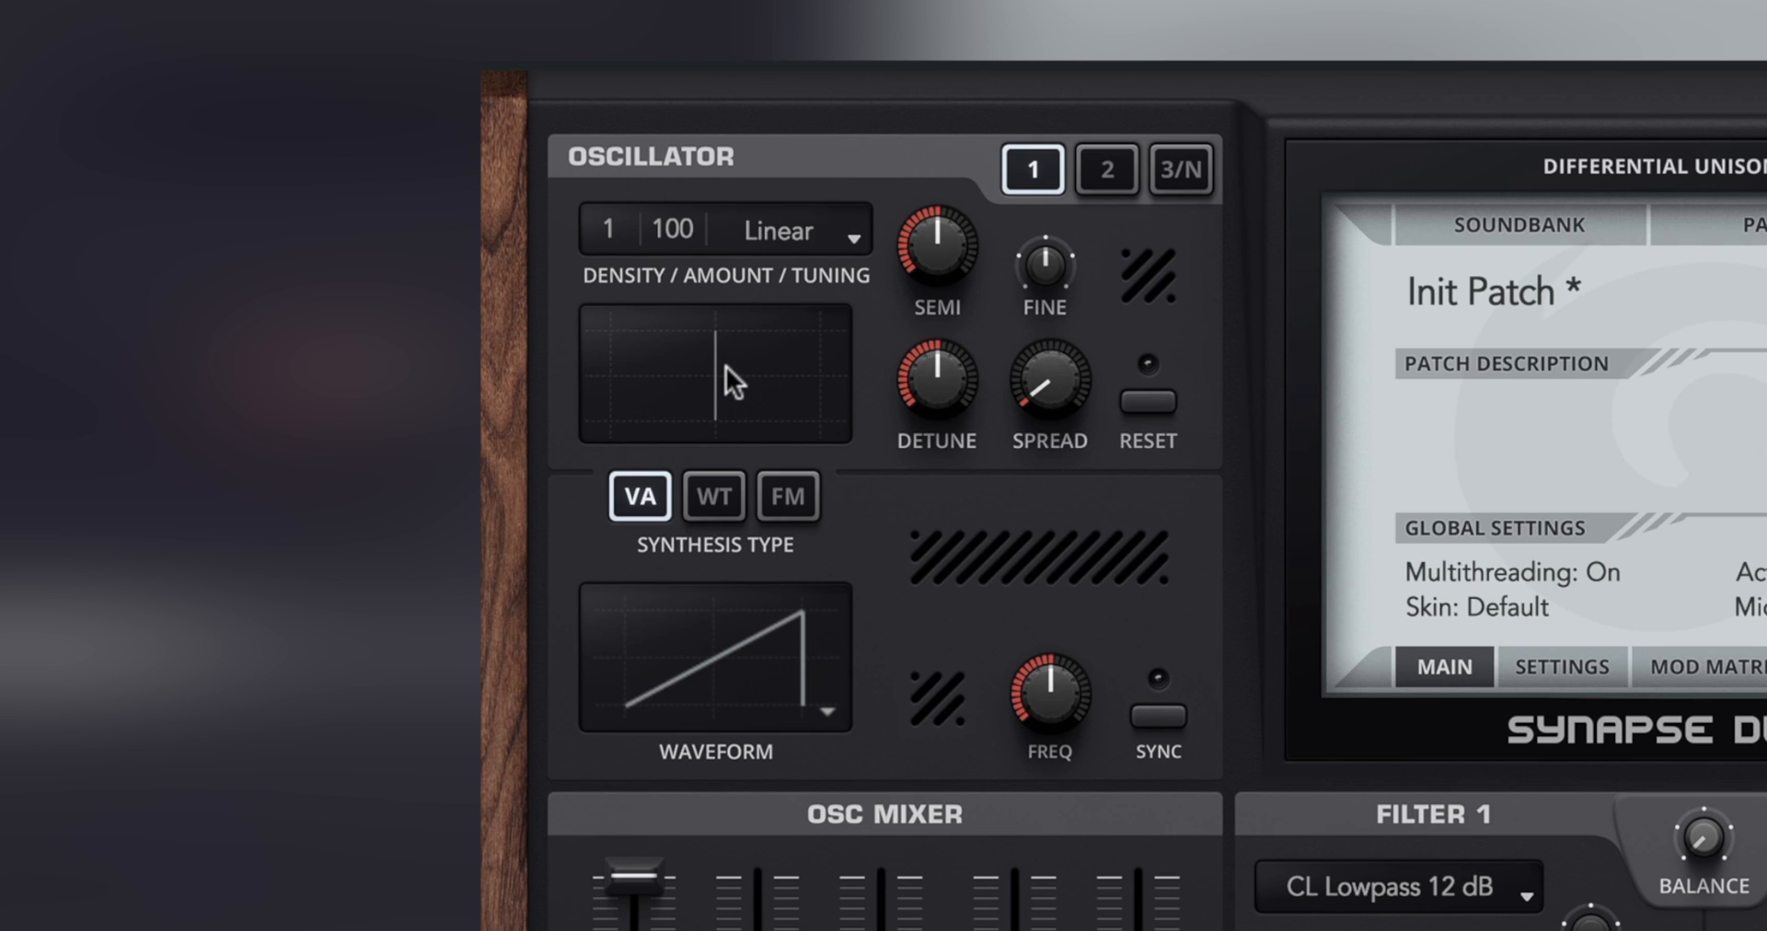
{"action": "left_click", "coordinate": [764, 670]}
{"action": "left_click", "coordinate": [749, 506]}
{"action": "left_click", "coordinate": [789, 501]}
{"action": "left_click", "coordinate": [640, 497]}
- Set oscillator 1's density to 11, sweep its amount down to 15 and back to 100, and view the tuning options
{"action": "left_click_drag", "start_coordinate": [616, 228], "coordinate": [637, 107]}
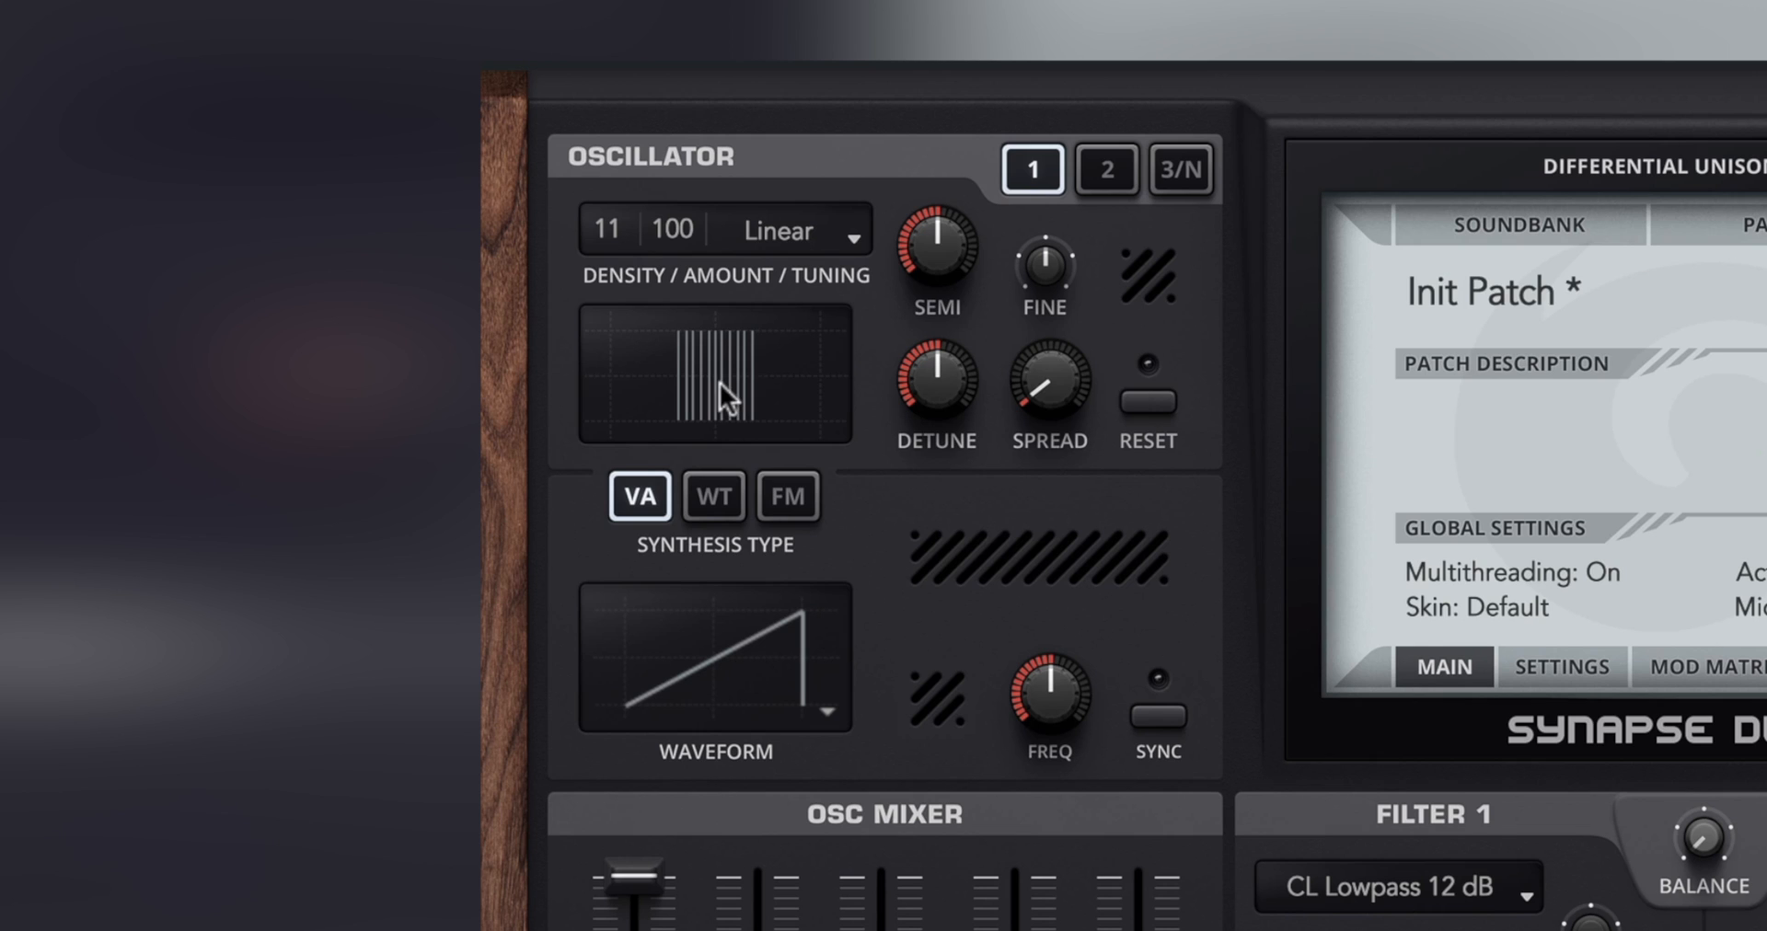
{"action": "left_click_drag", "start_coordinate": [665, 230], "coordinate": [792, 446]}
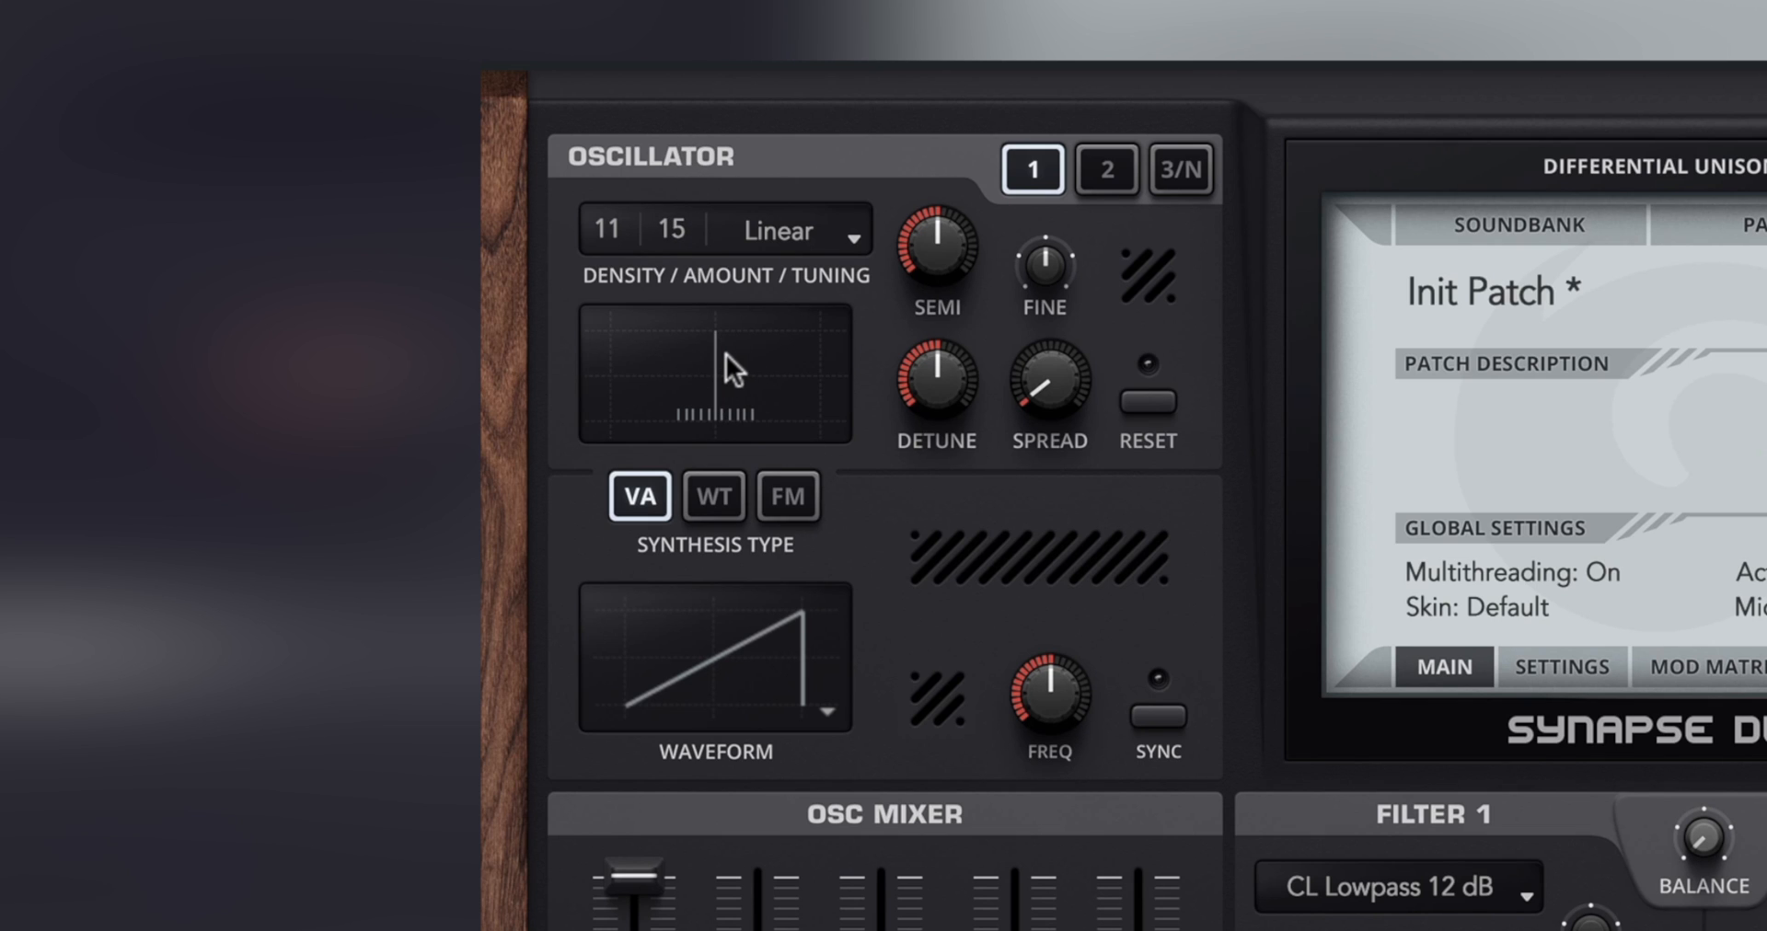
{"action": "left_click_drag", "start_coordinate": [676, 228], "coordinate": [681, 438]}
{"action": "left_click_drag", "start_coordinate": [672, 226], "coordinate": [719, 101]}
{"action": "left_click_drag", "start_coordinate": [673, 227], "coordinate": [688, 4]}
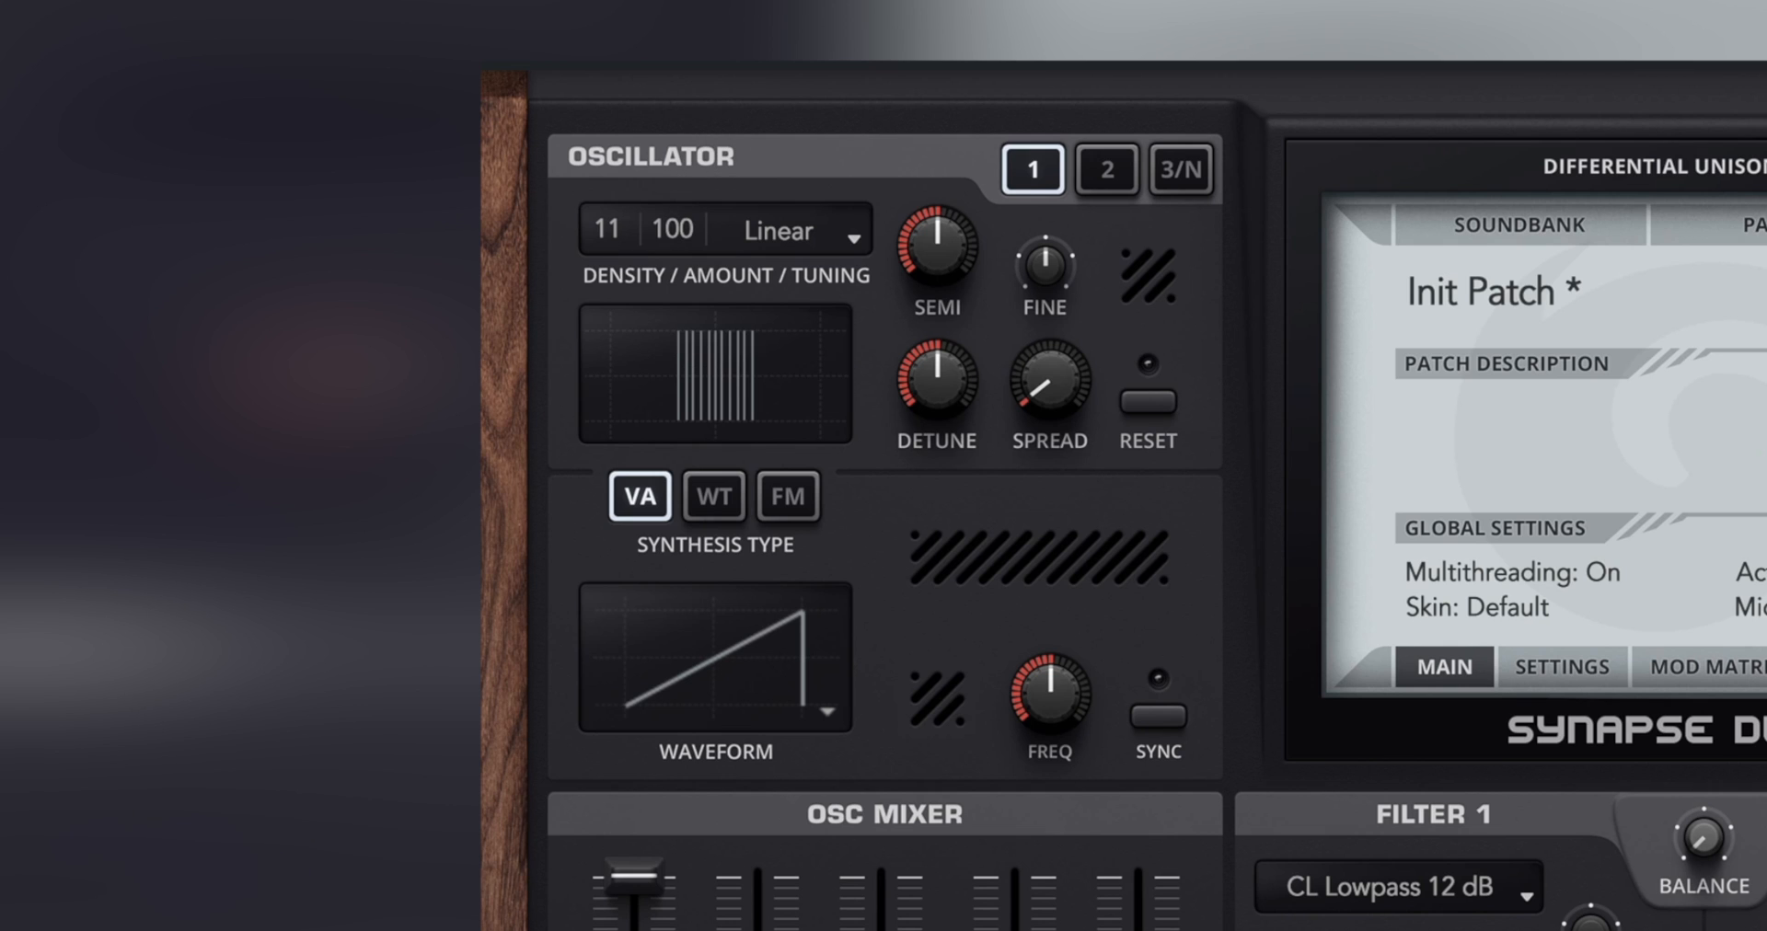
{"action": "left_click", "coordinate": [808, 226]}
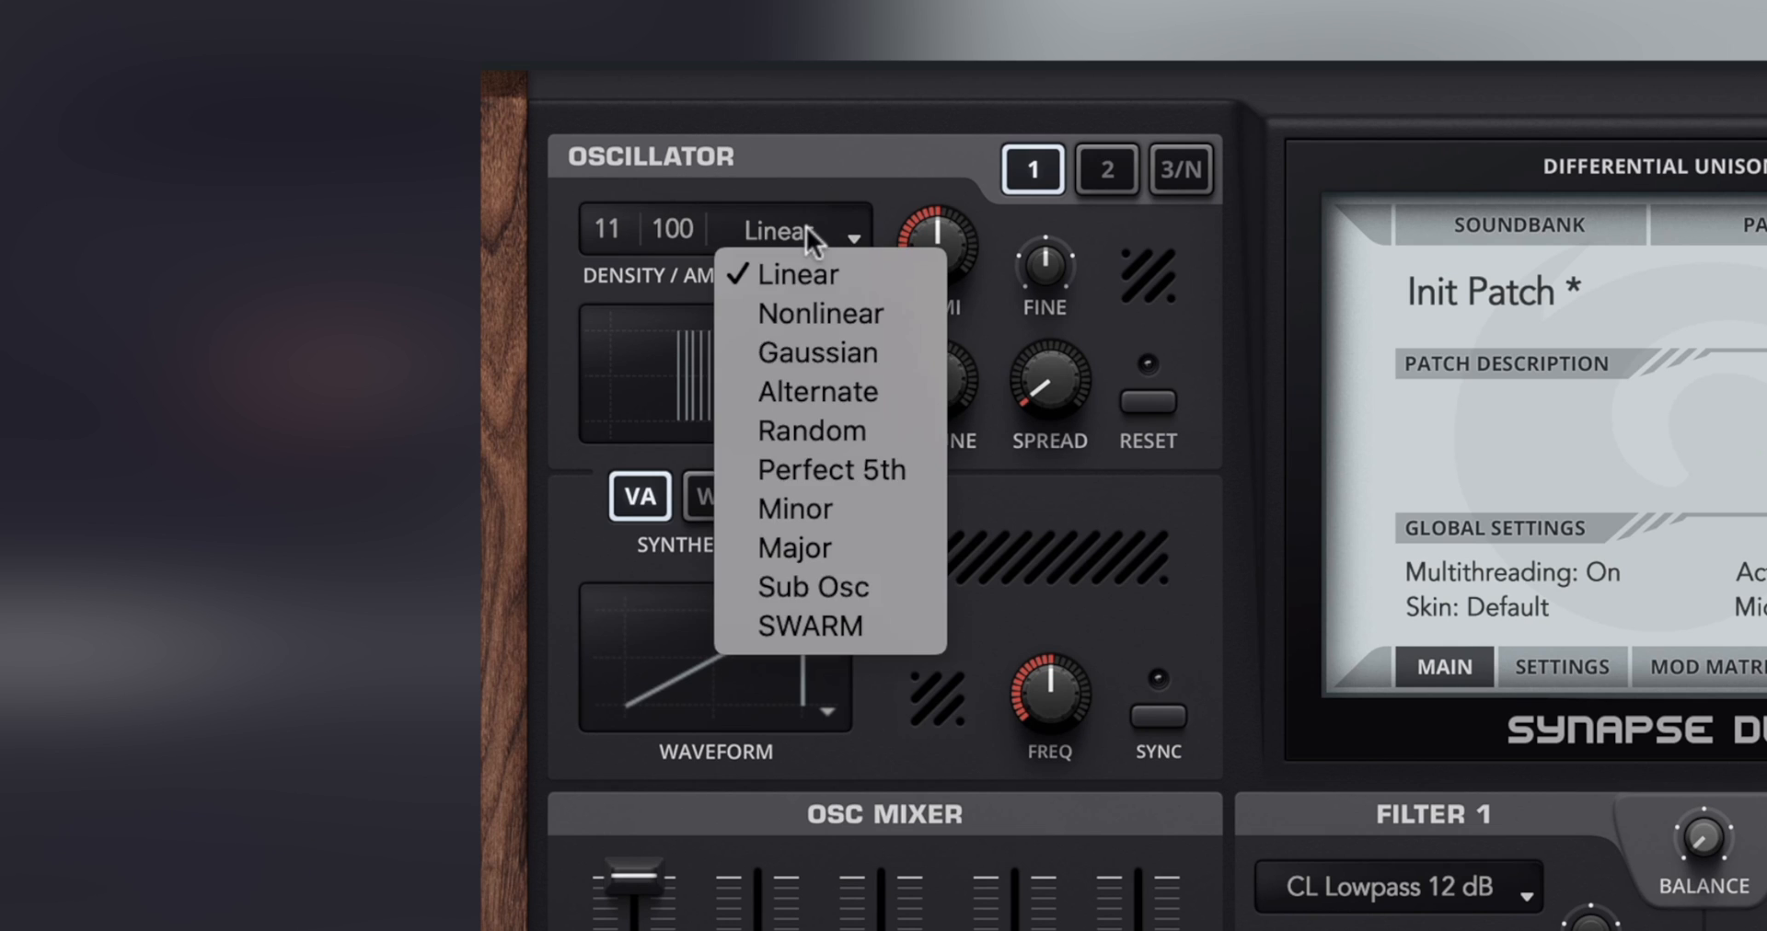
{"action": "left_click", "coordinate": [879, 184]}
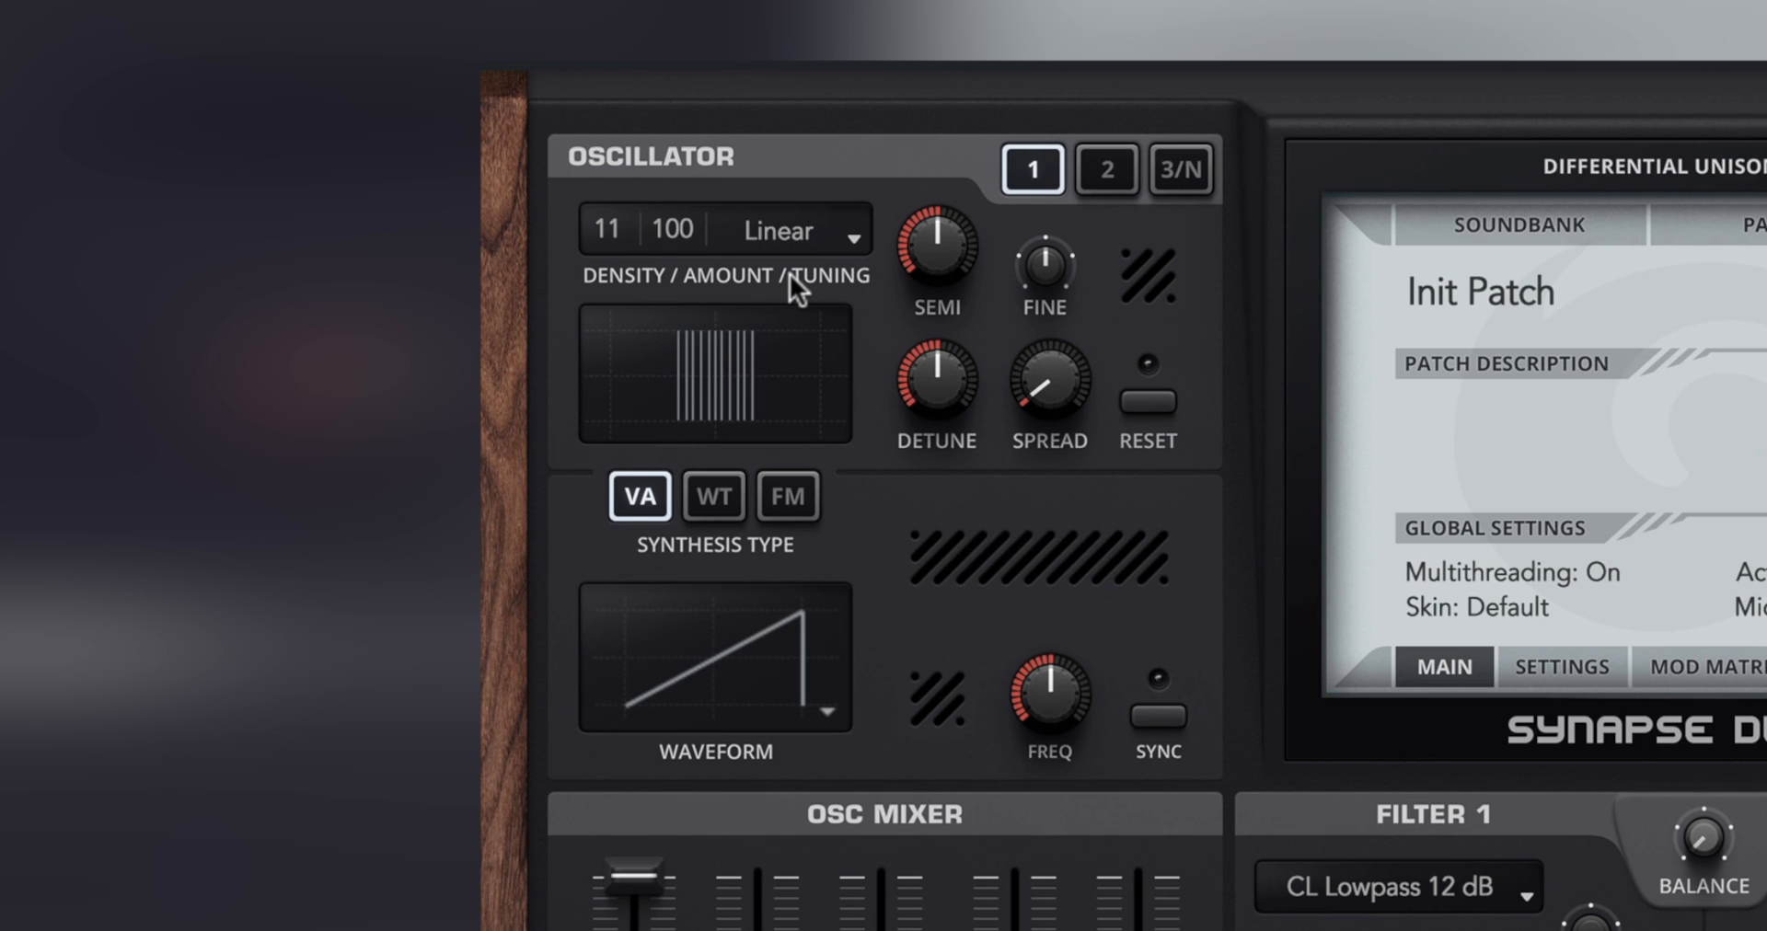
- Sweep oscillator 1's detune to maximum and back to just above the middle, and raise its spread to about 80 percent
{"action": "left_click_drag", "start_coordinate": [934, 394], "coordinate": [949, 113]}
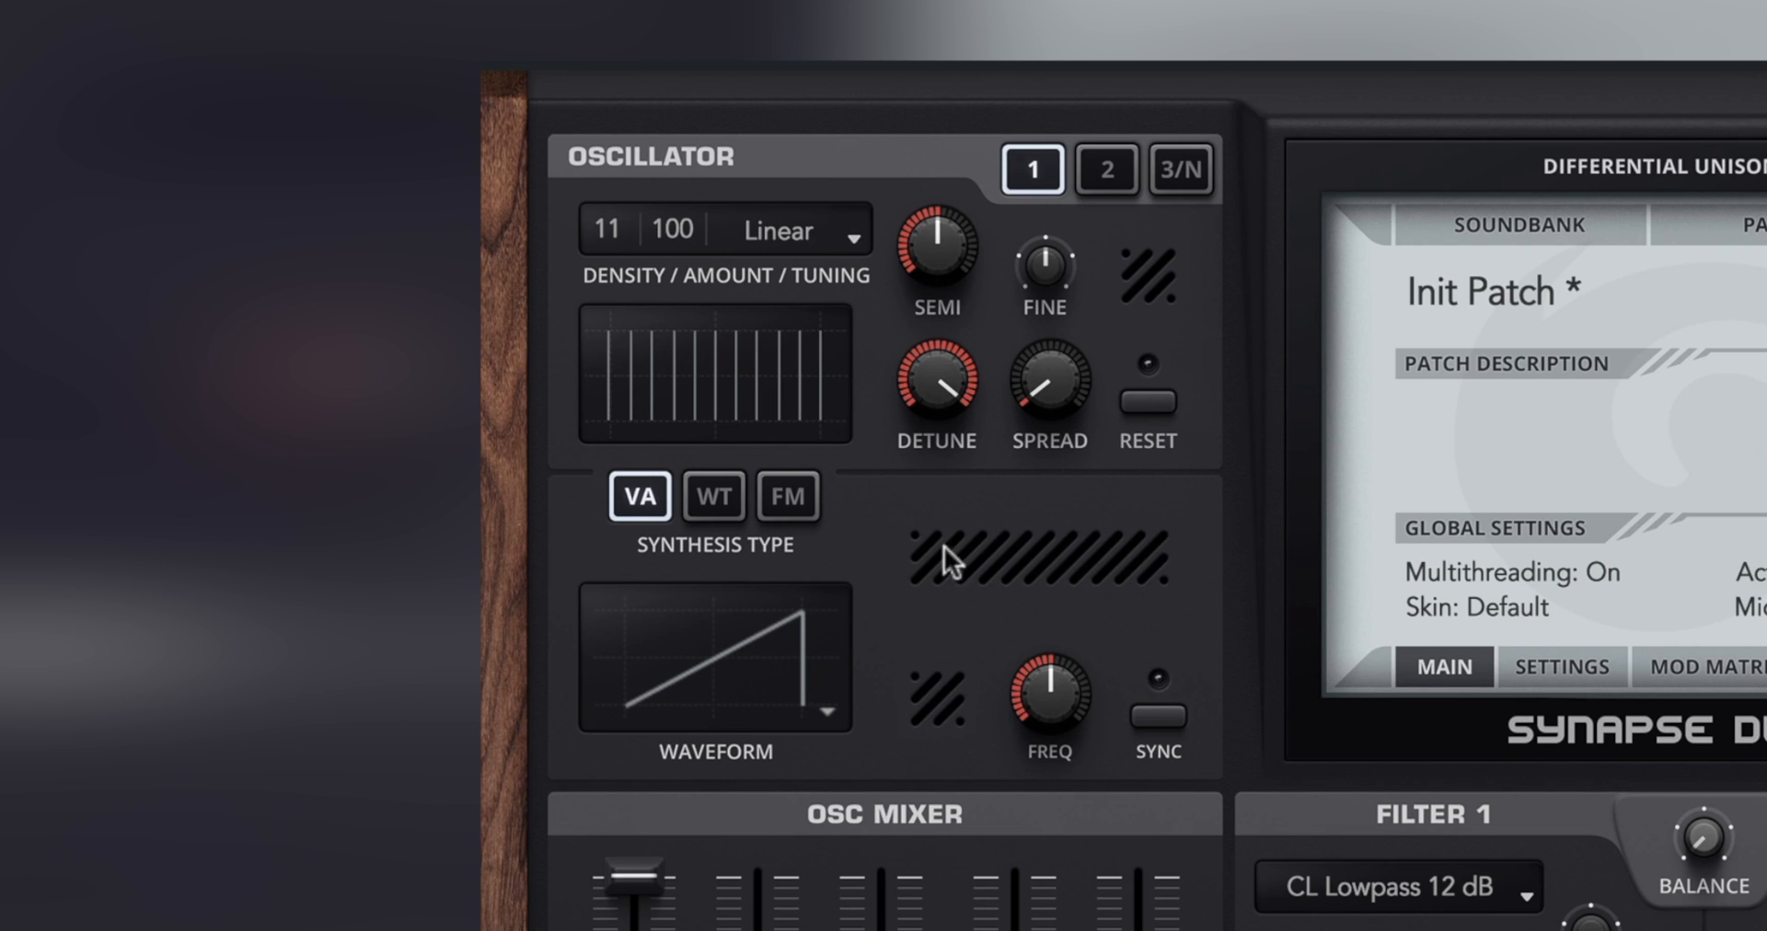
{"action": "left_click_drag", "start_coordinate": [934, 391], "coordinate": [919, 572]}
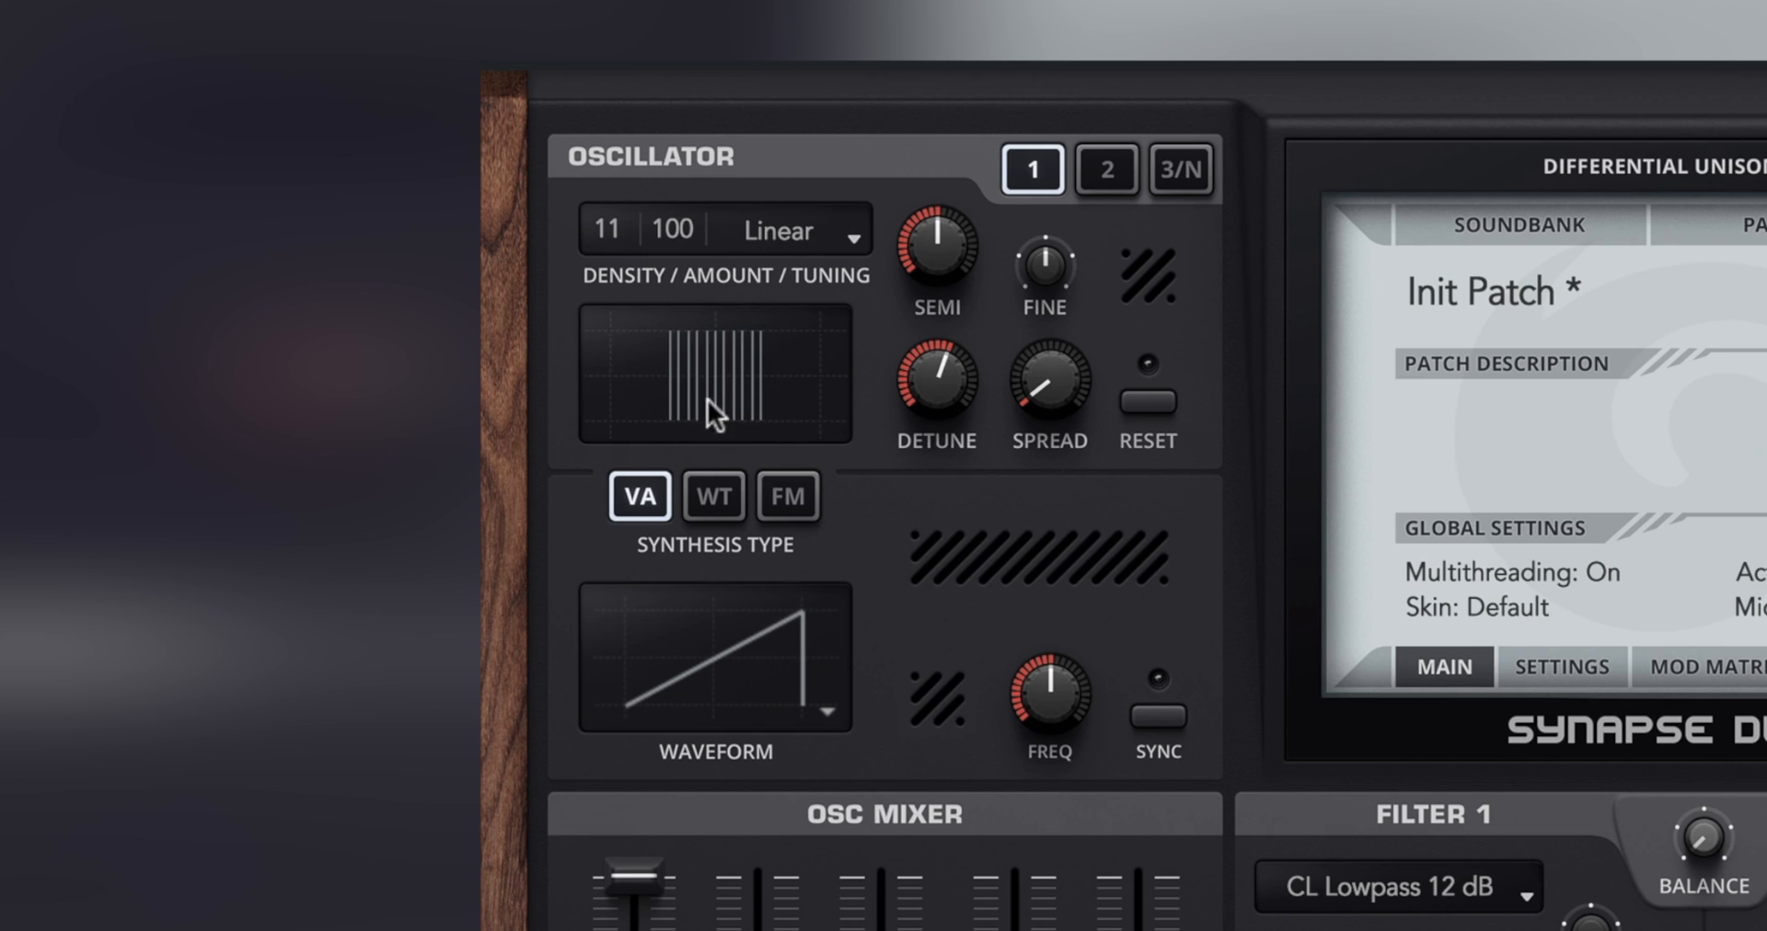
{"action": "left_click_drag", "start_coordinate": [1034, 351], "coordinate": [1055, 103]}
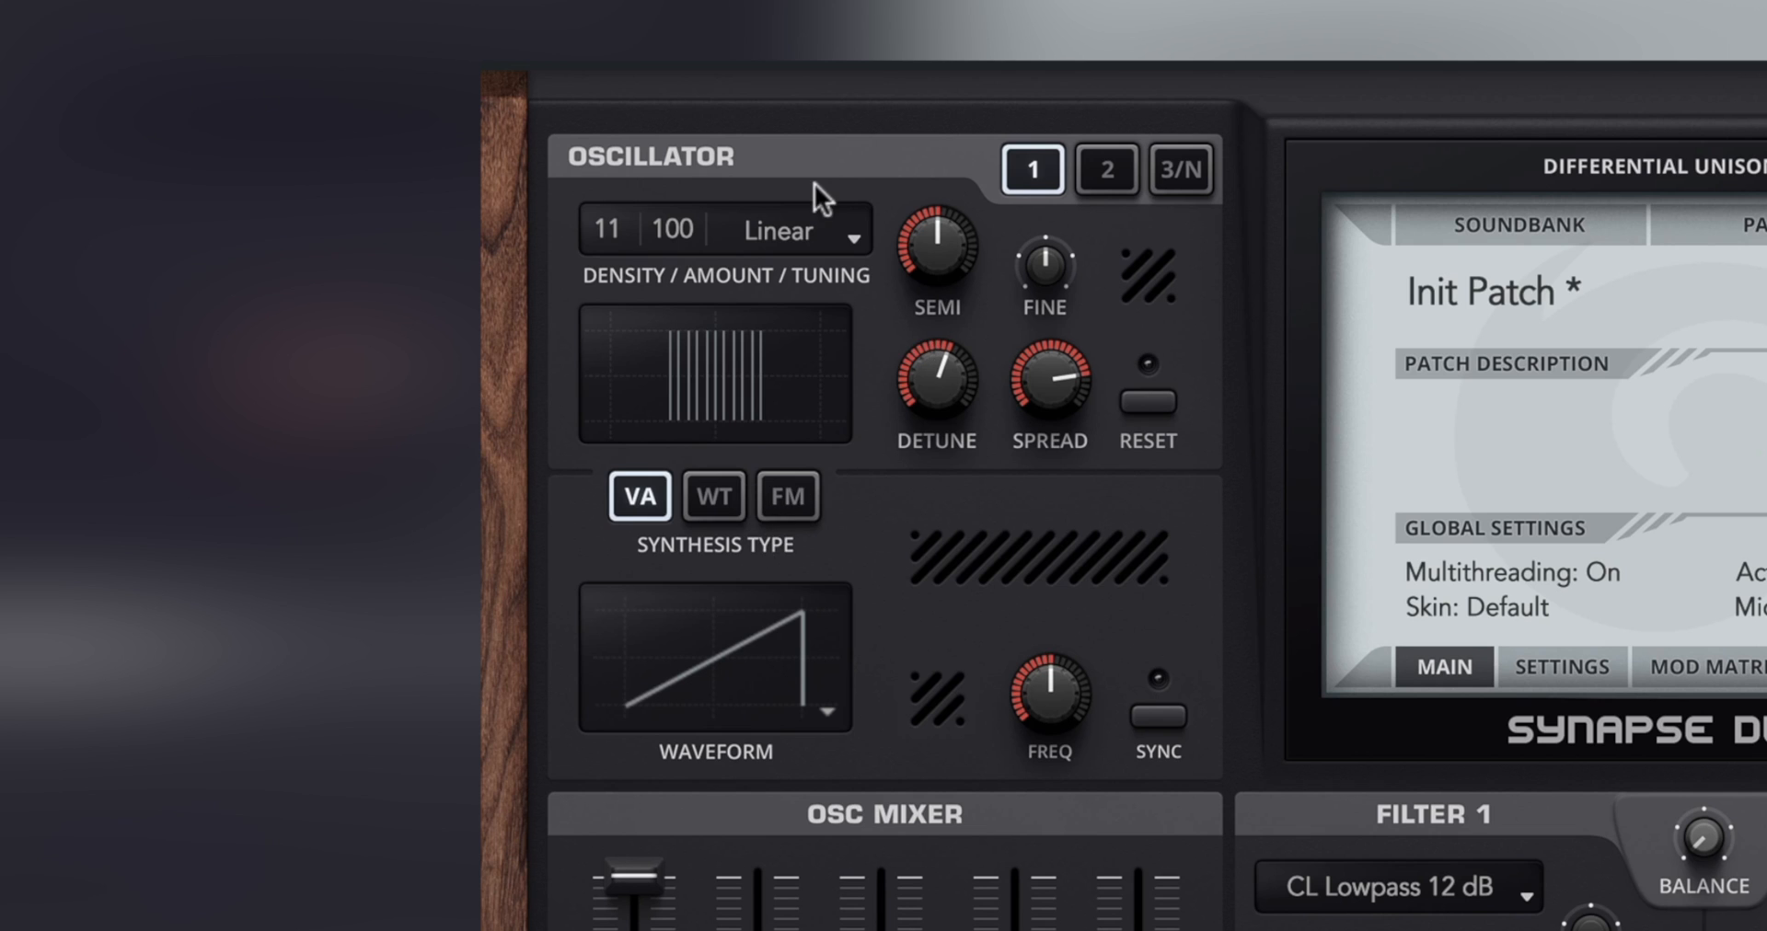
- Set oscillator 1's tuning mode to Nonlinear and raise its detune to maximum
{"action": "left_click", "coordinate": [795, 228]}
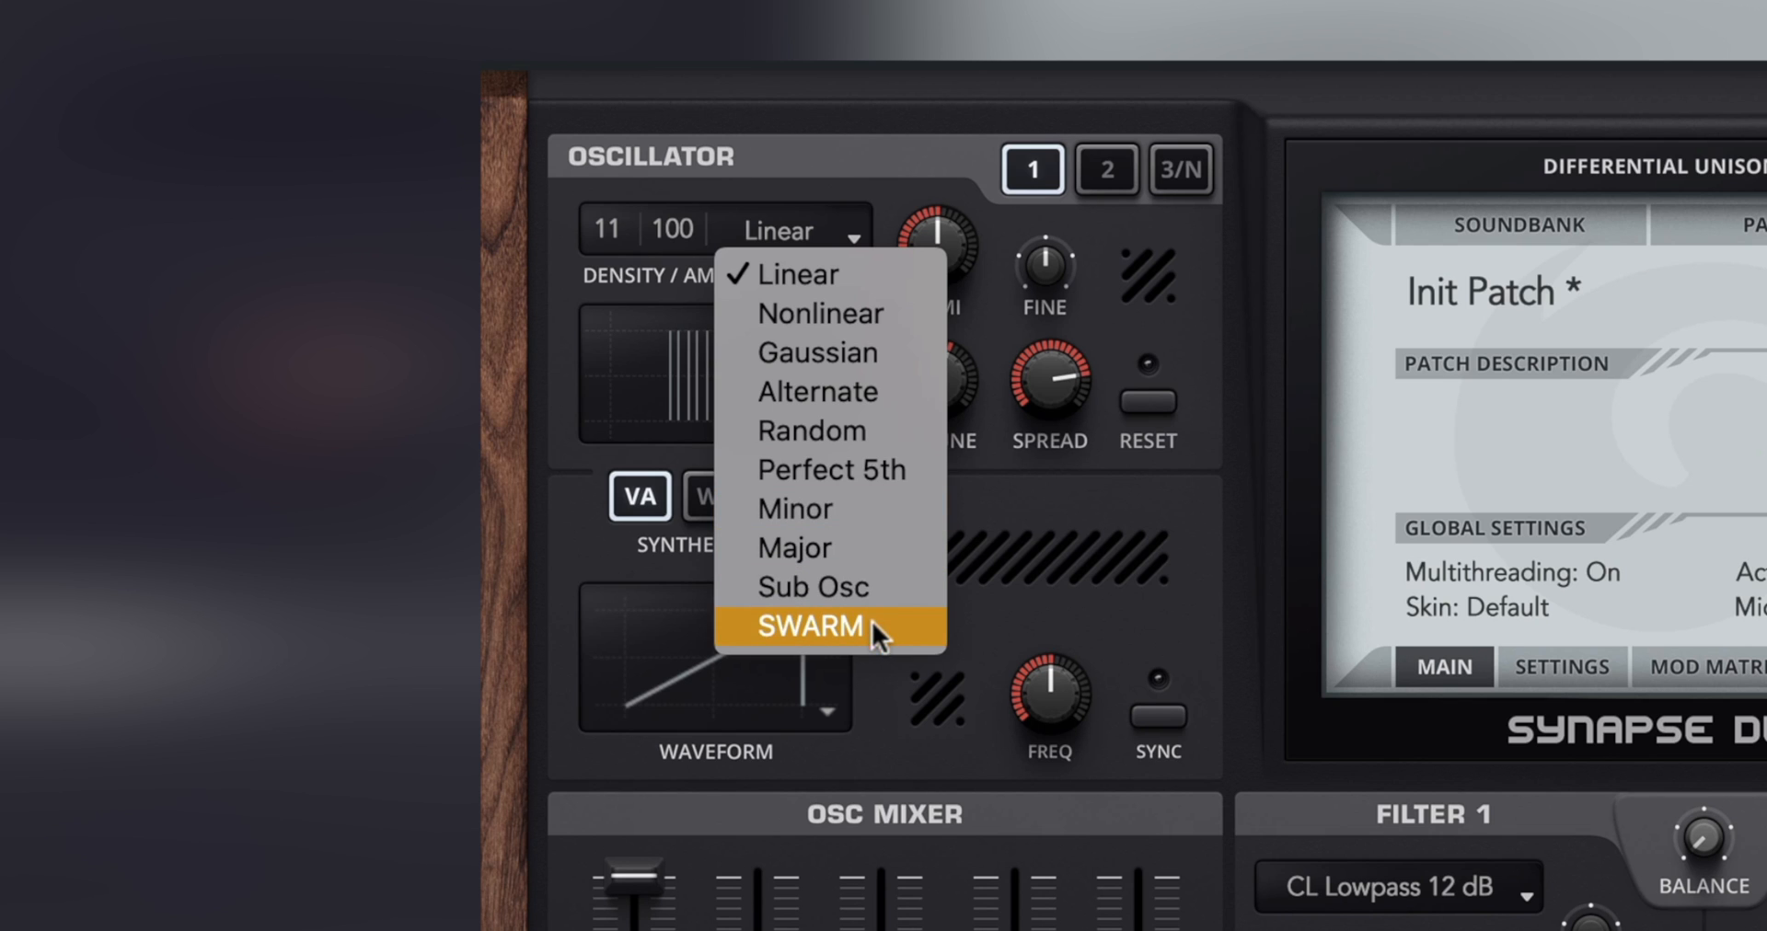
{"action": "left_click", "coordinate": [823, 308]}
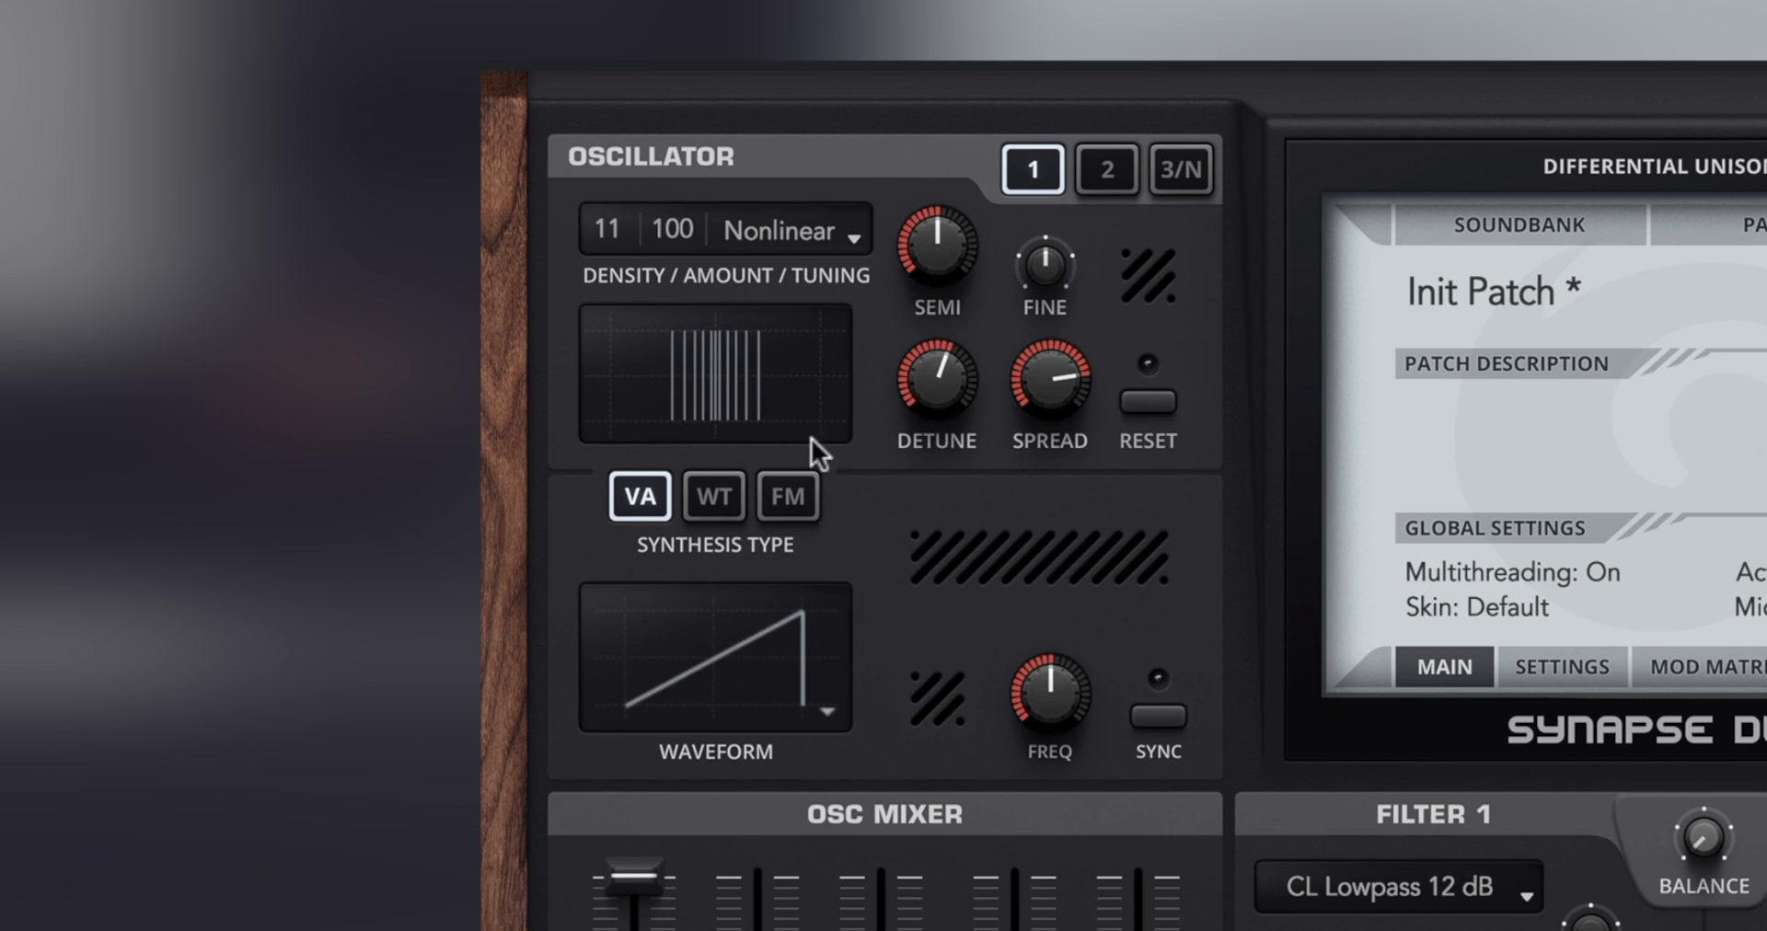
{"action": "left_click_drag", "start_coordinate": [972, 394], "coordinate": [951, 251]}
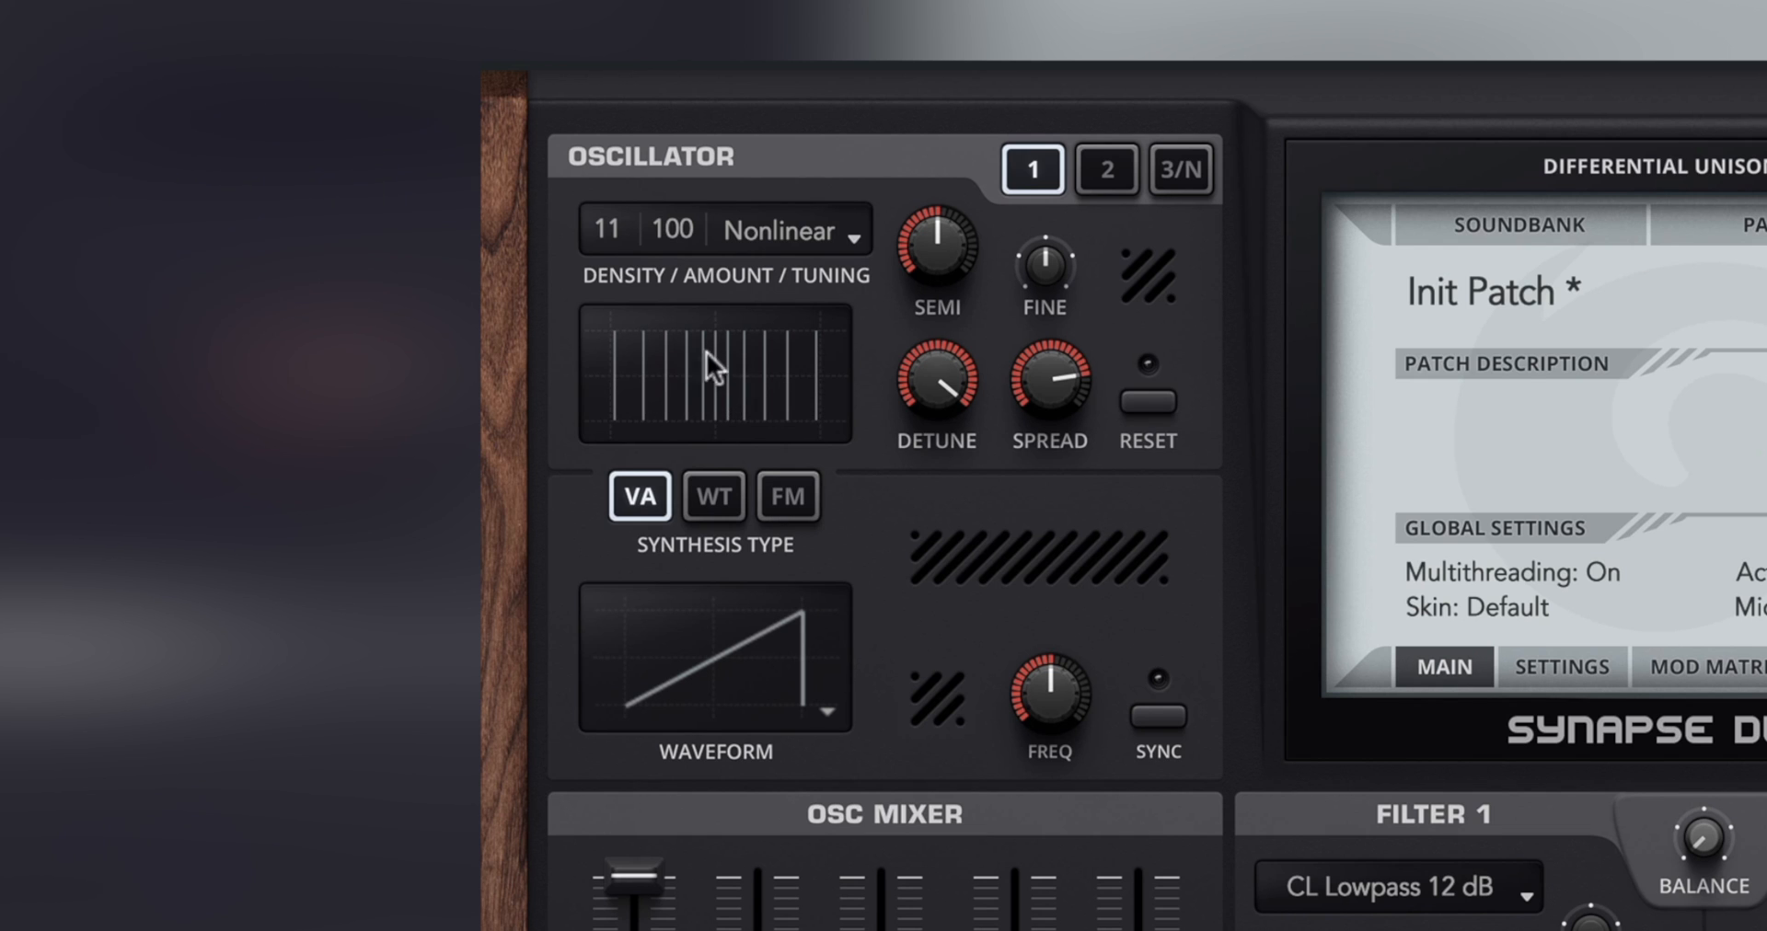
- Set oscillator 1's density to 25, keeping amount at 100, and lower its detune to just above the middle
{"action": "left_click_drag", "start_coordinate": [677, 267], "coordinate": [683, 180]}
{"action": "left_click_drag", "start_coordinate": [599, 228], "coordinate": [610, 76]}
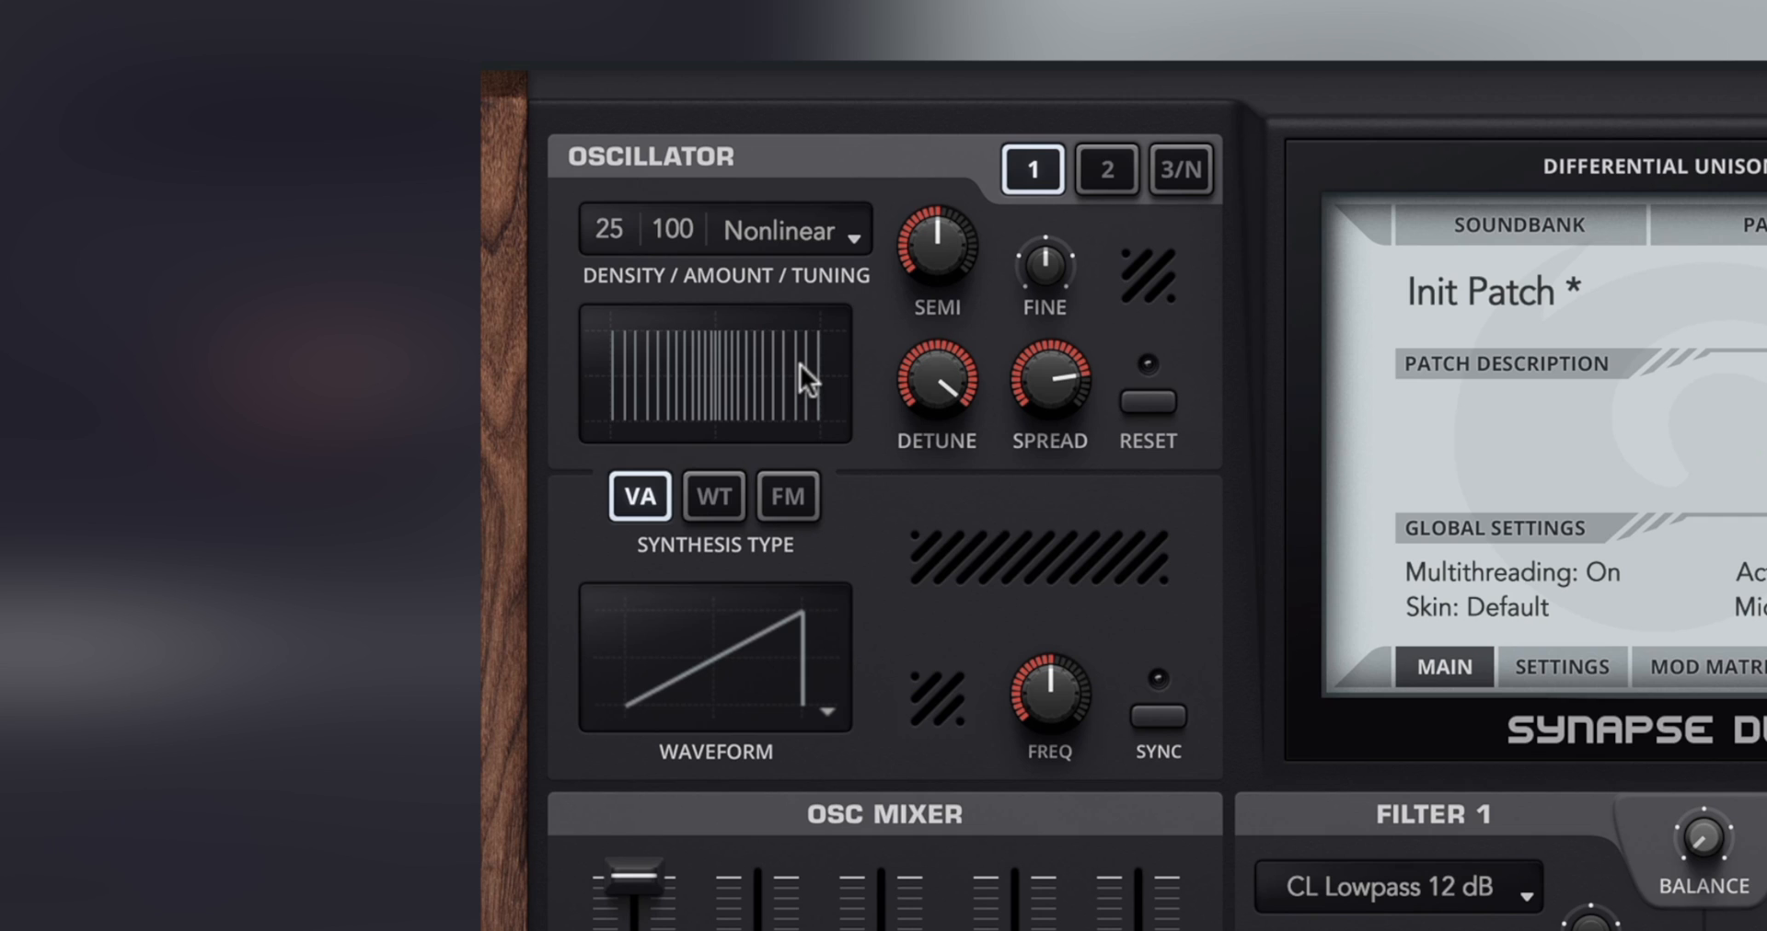
{"action": "left_click_drag", "start_coordinate": [937, 381], "coordinate": [933, 541]}
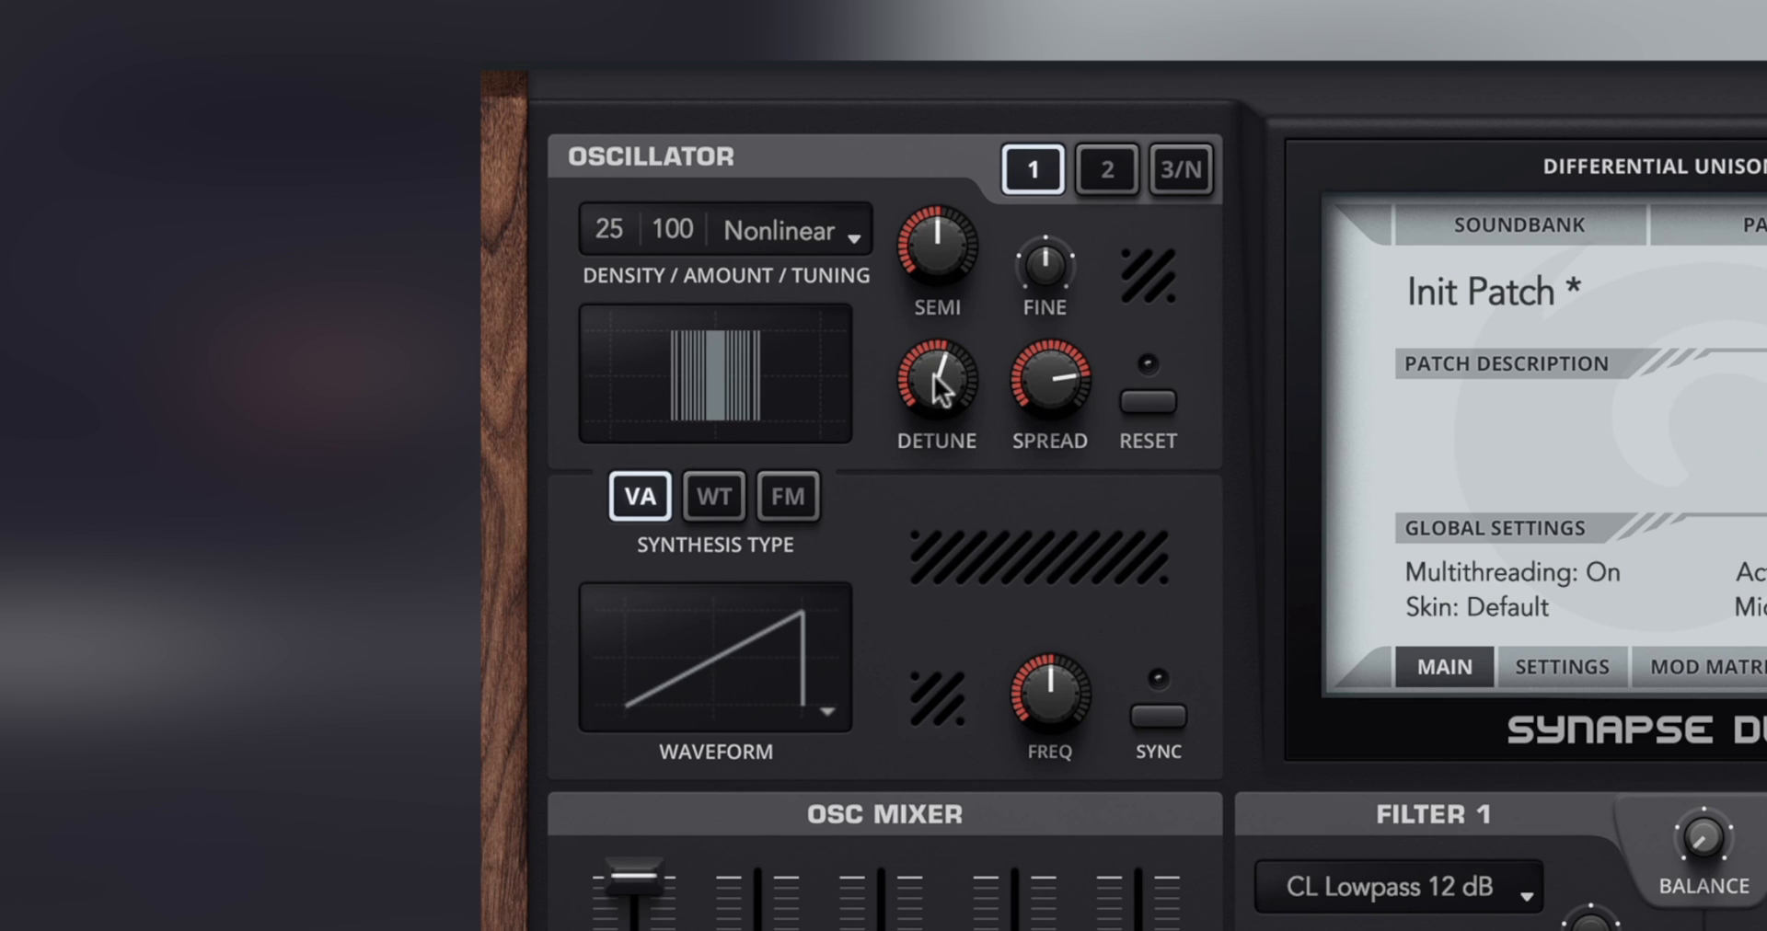
- Switch oscillator 1's tuning mode to Linear for comparison and return it to Nonlinear
{"action": "left_click", "coordinate": [793, 228]}
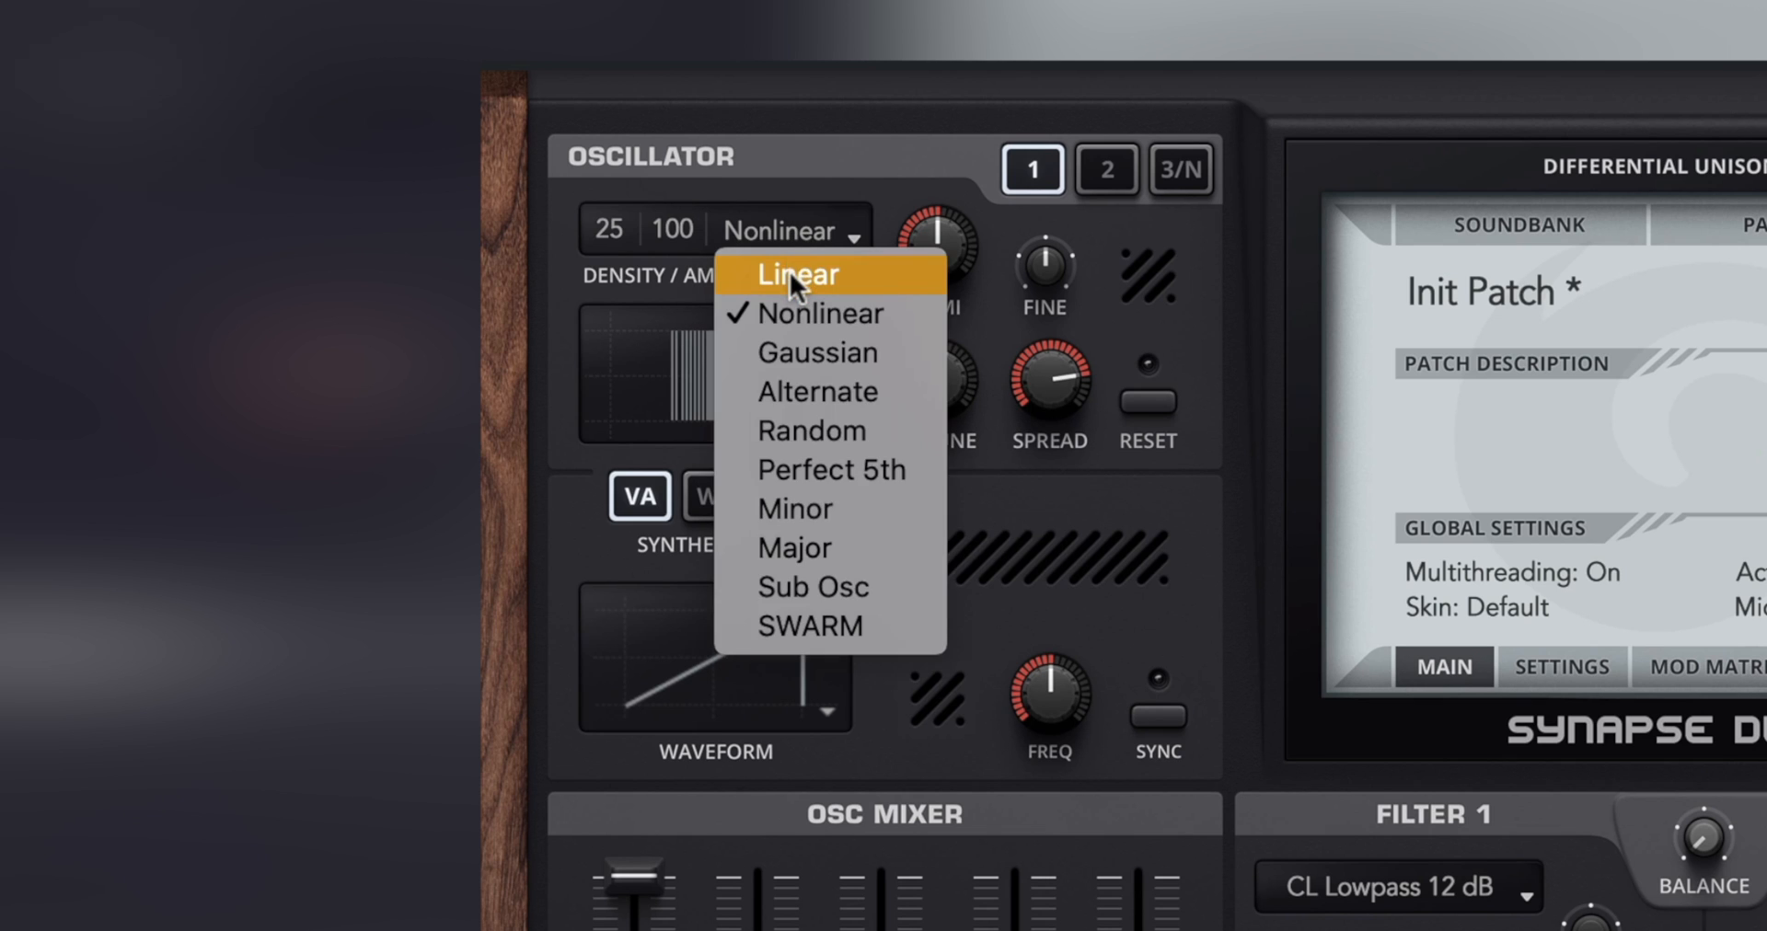
{"action": "left_click", "coordinate": [789, 273]}
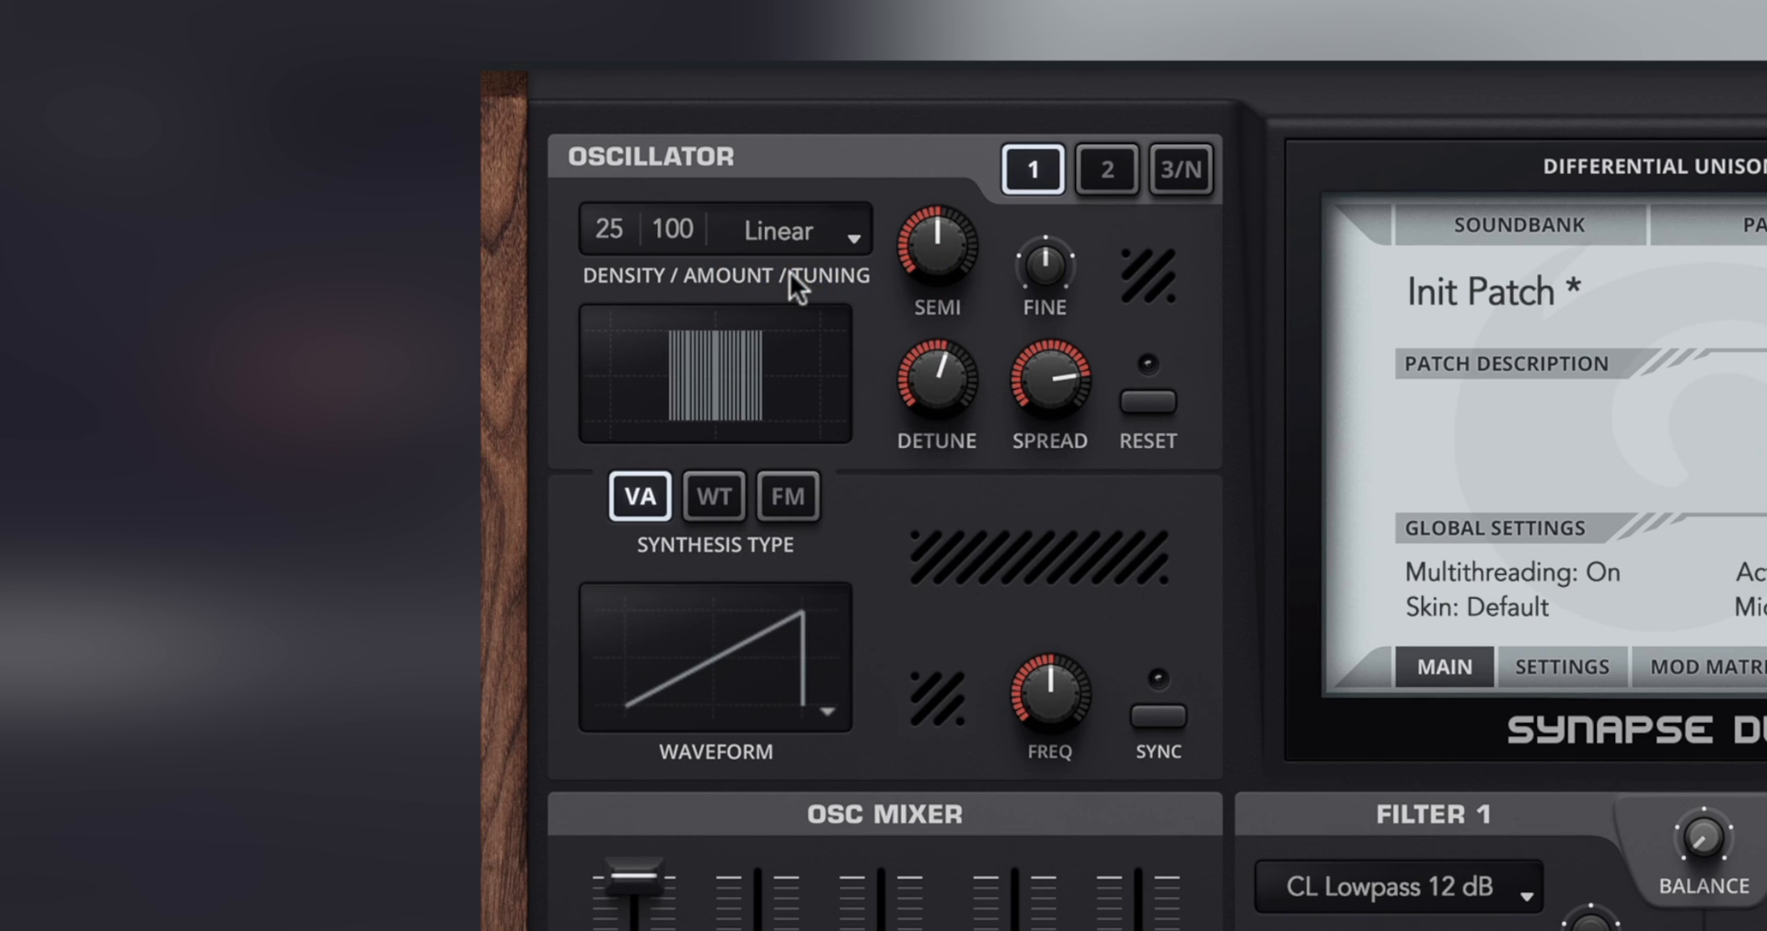
{"action": "left_click", "coordinate": [804, 235]}
{"action": "left_click", "coordinate": [807, 287]}
{"action": "left_click", "coordinate": [804, 235]}
{"action": "left_click", "coordinate": [803, 302]}
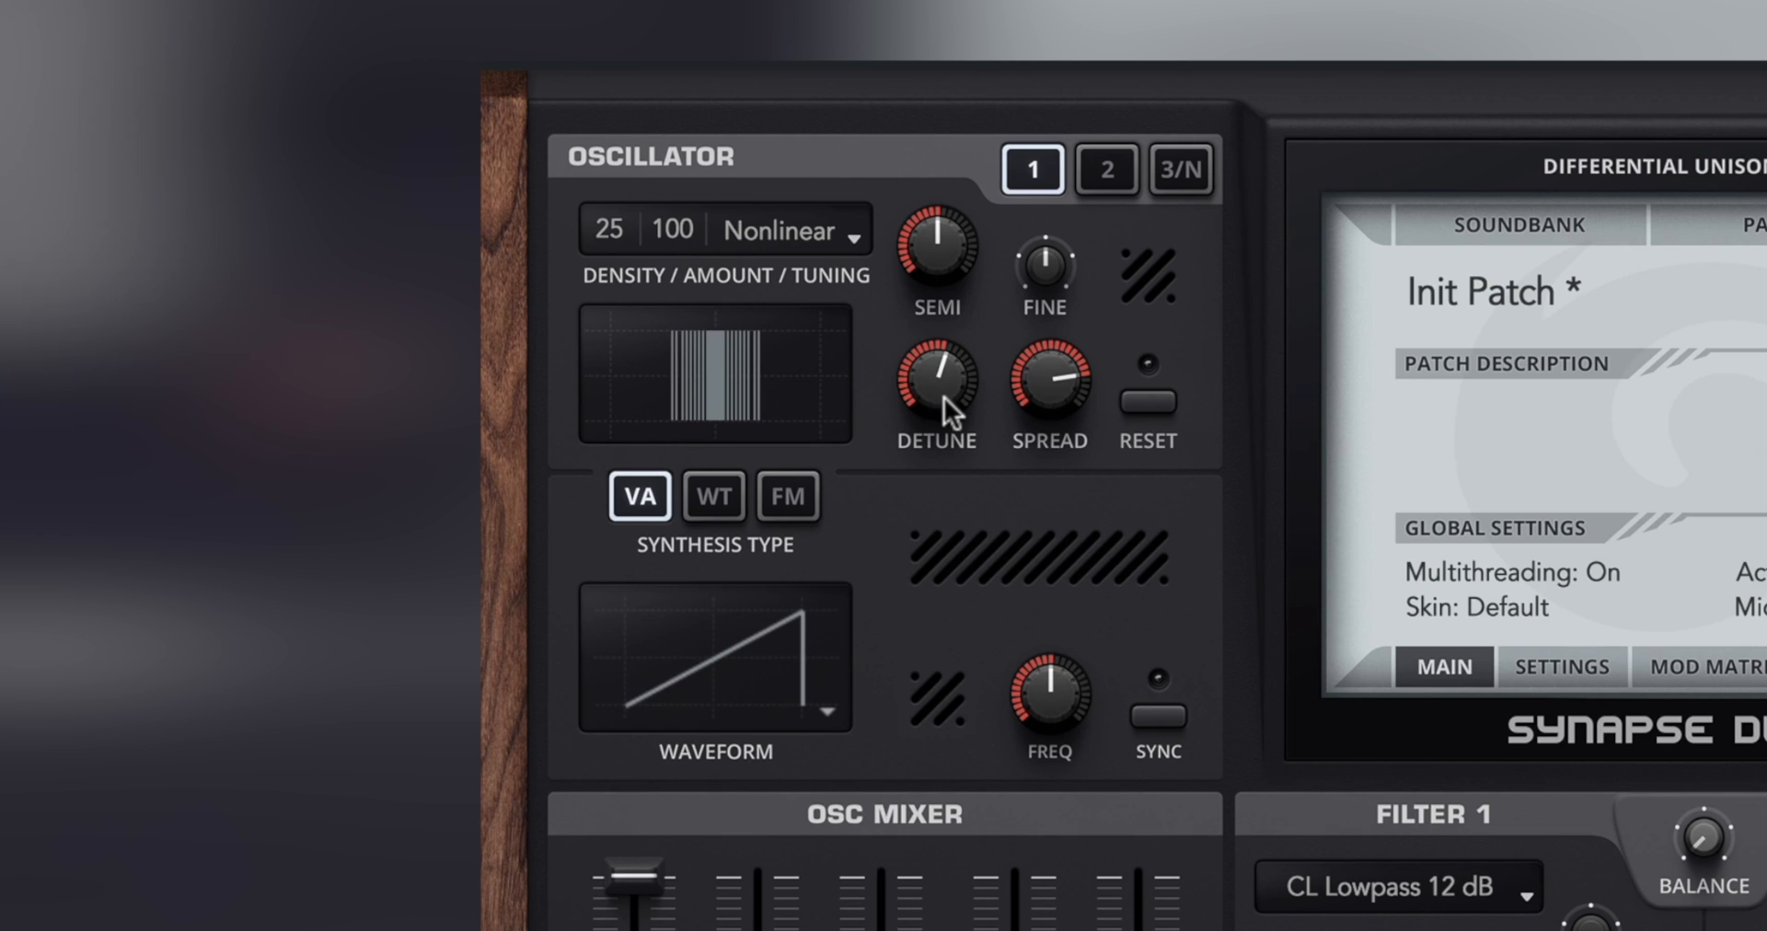
- Set oscillator 1's tuning mode to Gaussian and adjust its detune to about two thirds
{"action": "left_click_drag", "start_coordinate": [944, 397], "coordinate": [946, 325]}
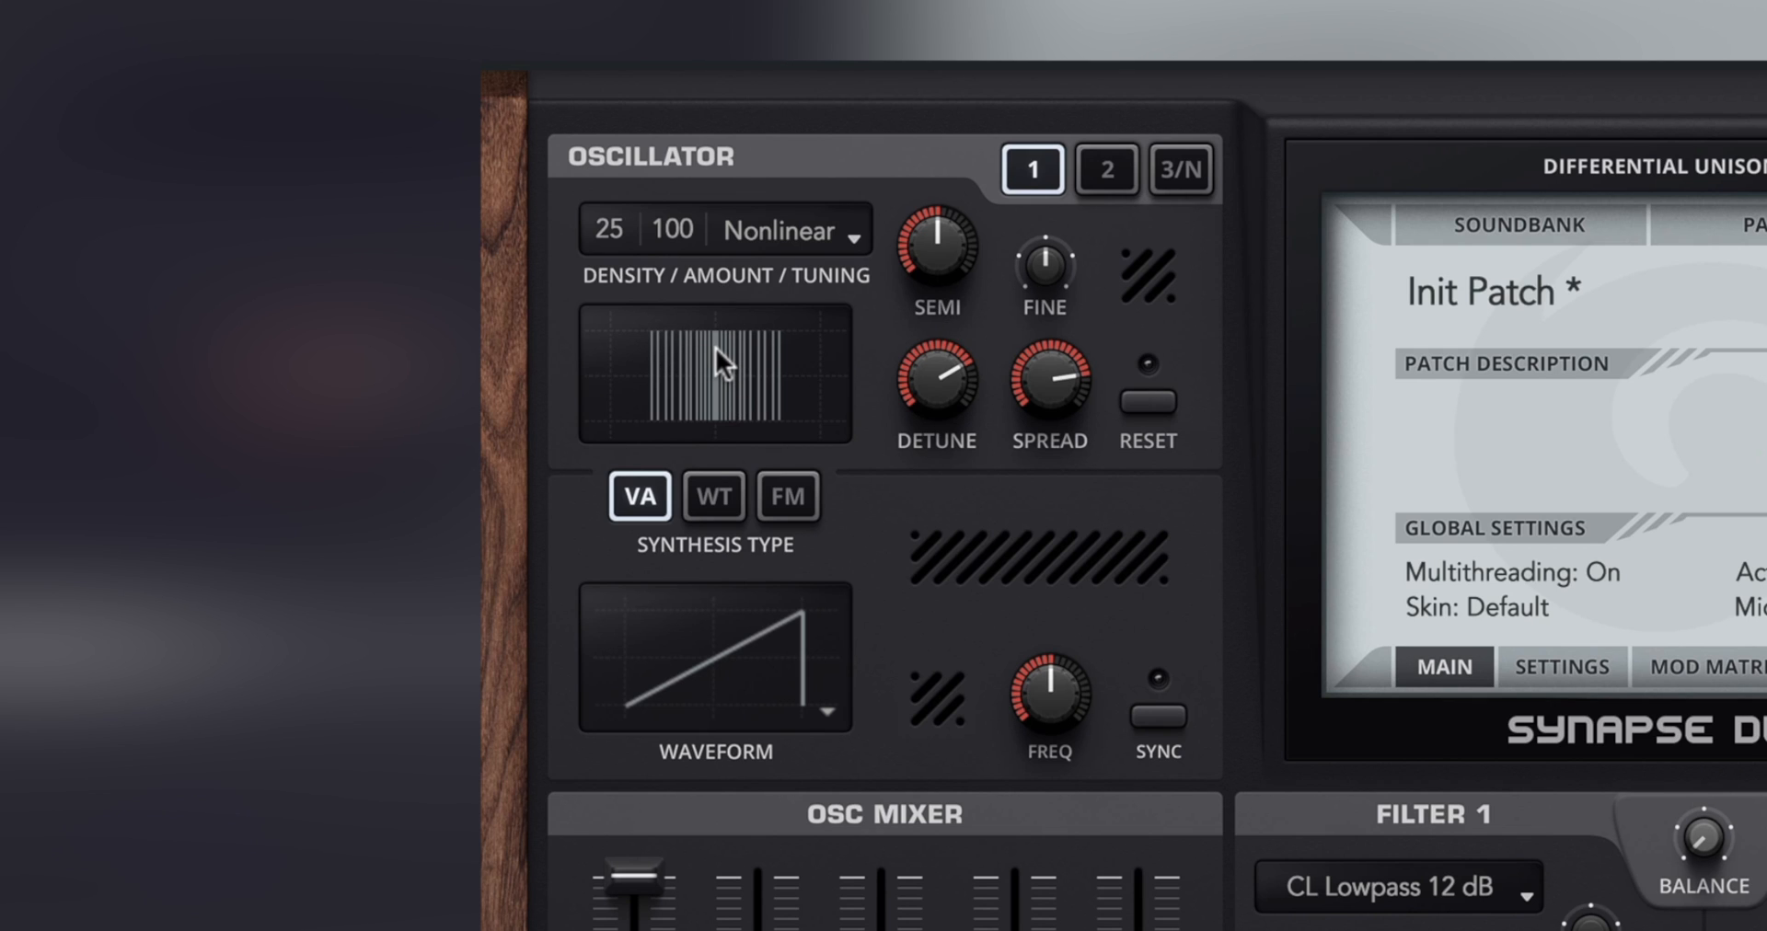
{"action": "left_click", "coordinate": [814, 234]}
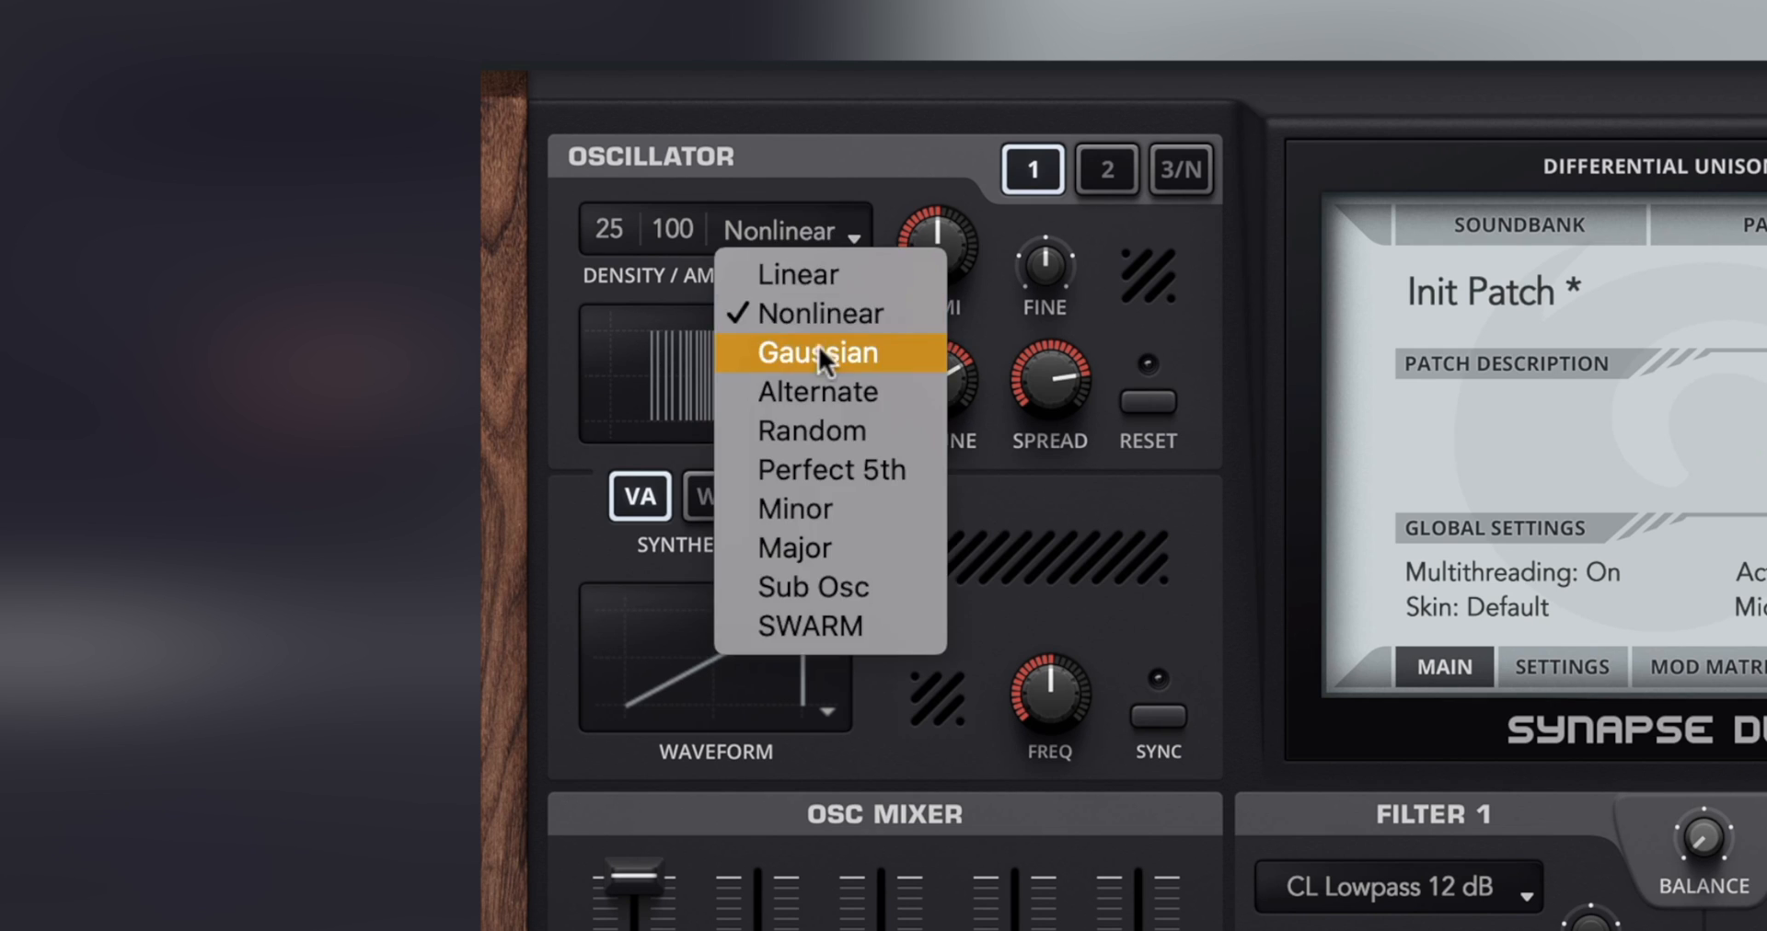
{"action": "left_click", "coordinate": [819, 352]}
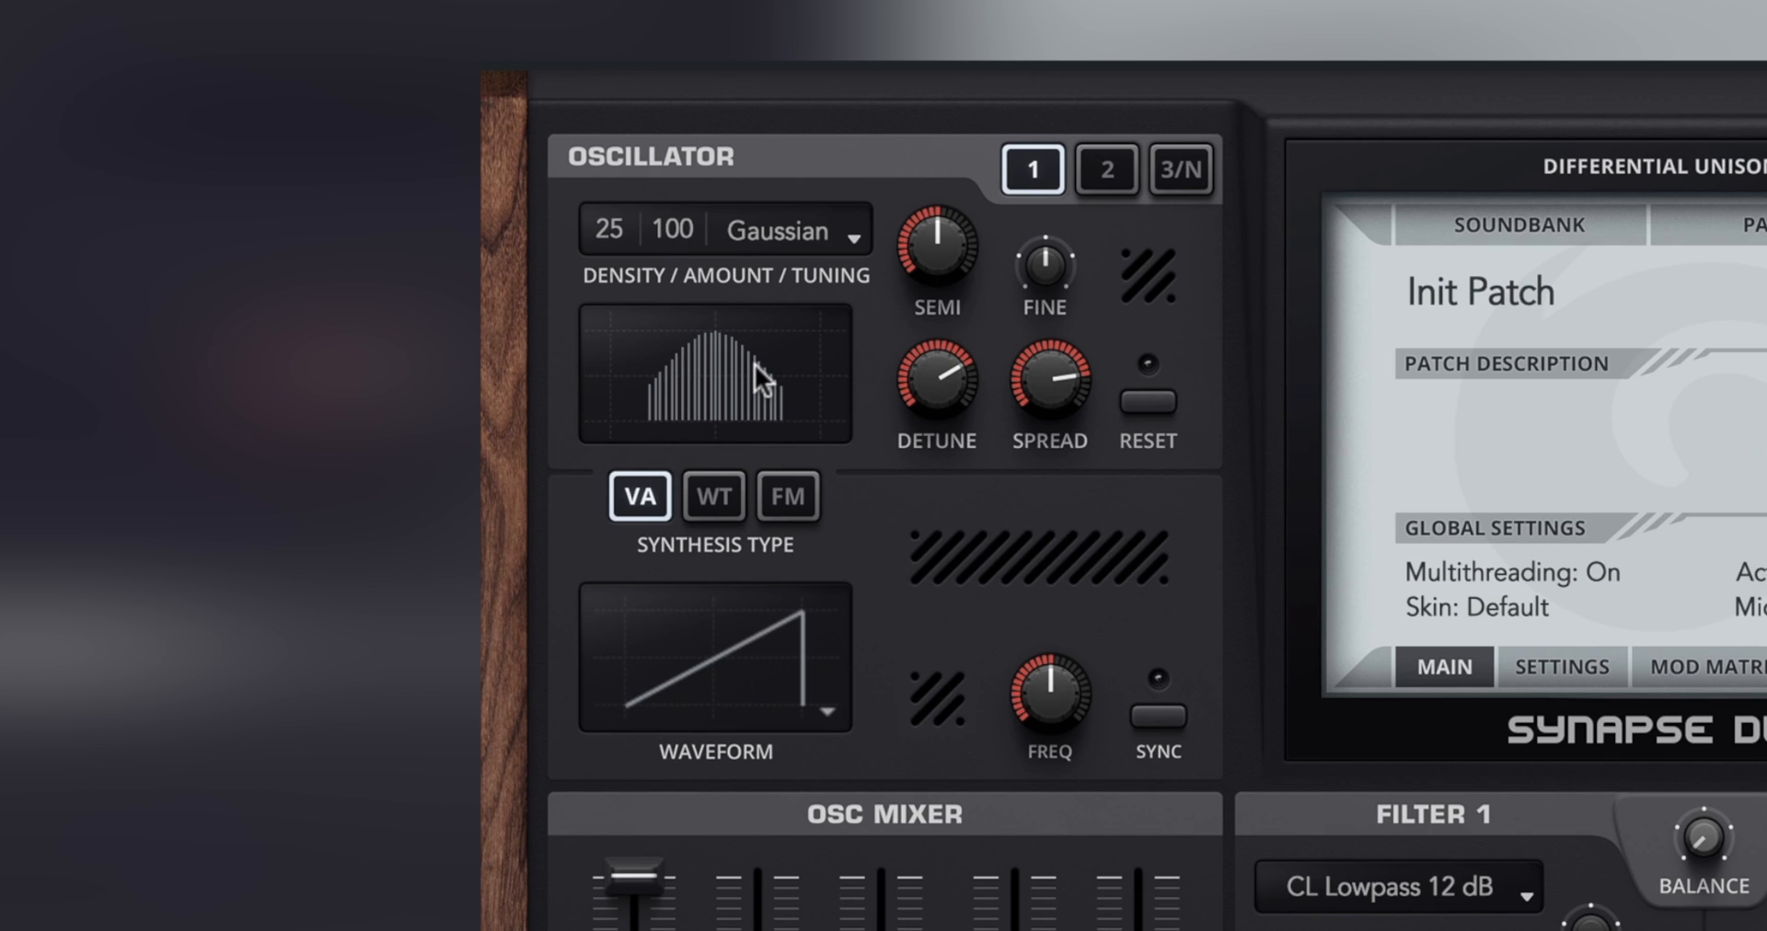
{"action": "left_click_drag", "start_coordinate": [940, 366], "coordinate": [934, 393]}
- Compare oscillator 1's Linear tuning with Gaussian, ending on Gaussian
{"action": "left_click", "coordinate": [797, 225]}
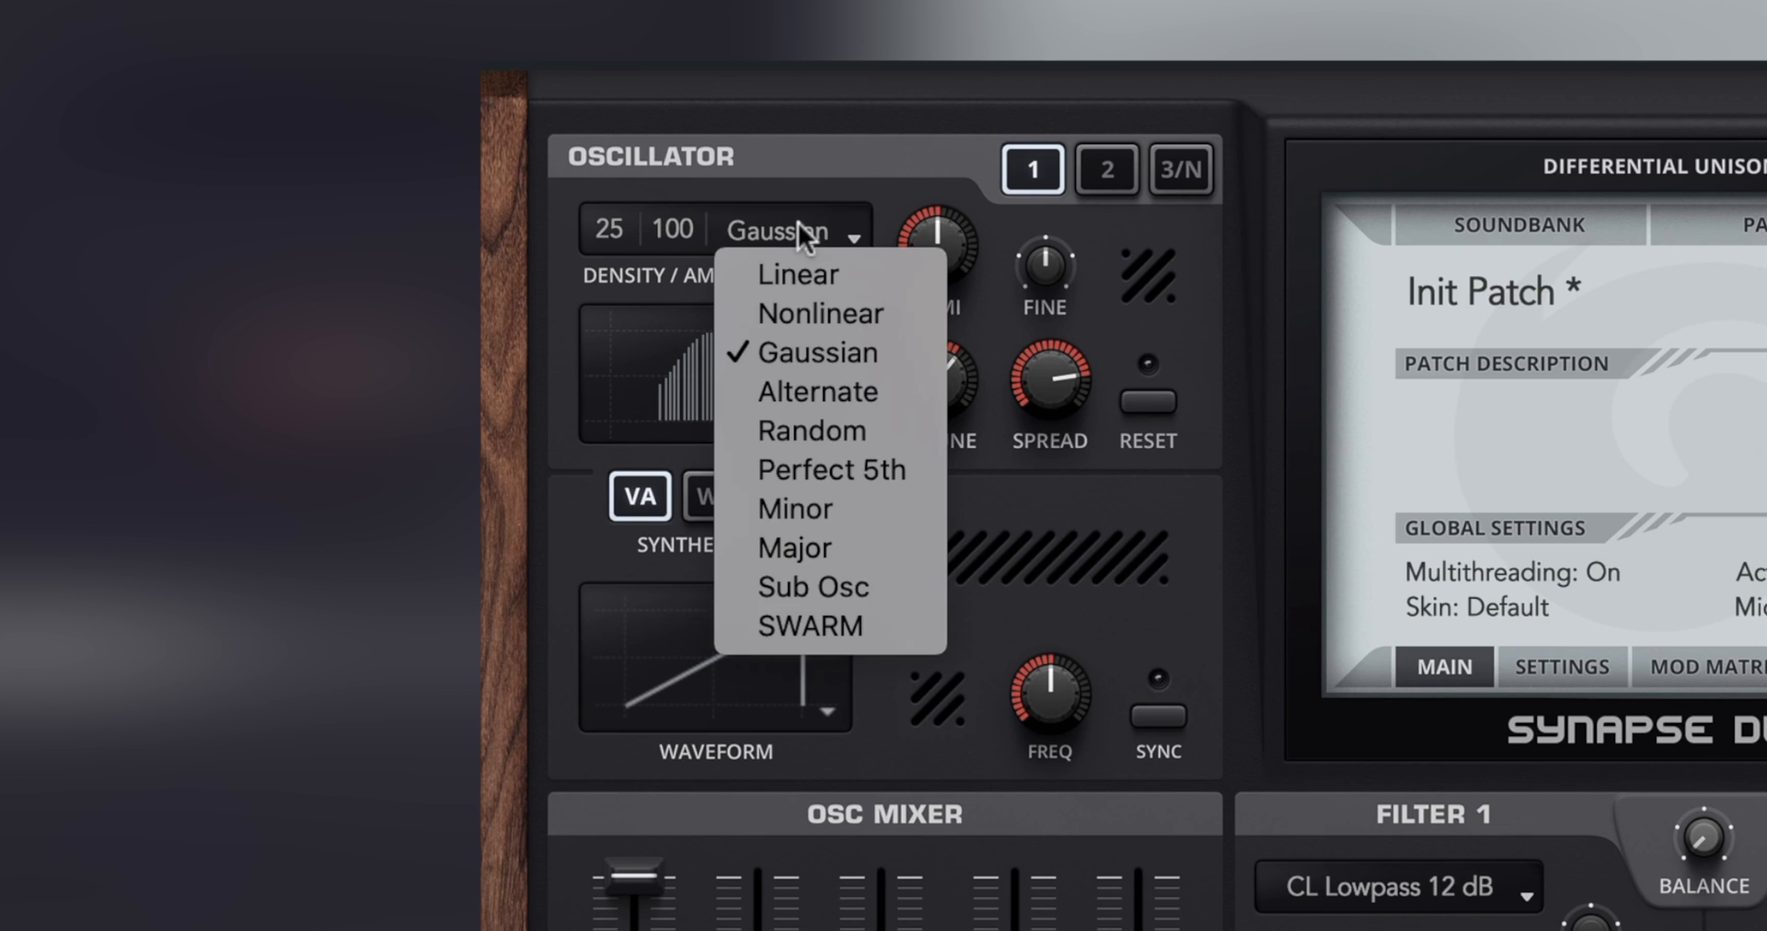
{"action": "left_click", "coordinate": [807, 275]}
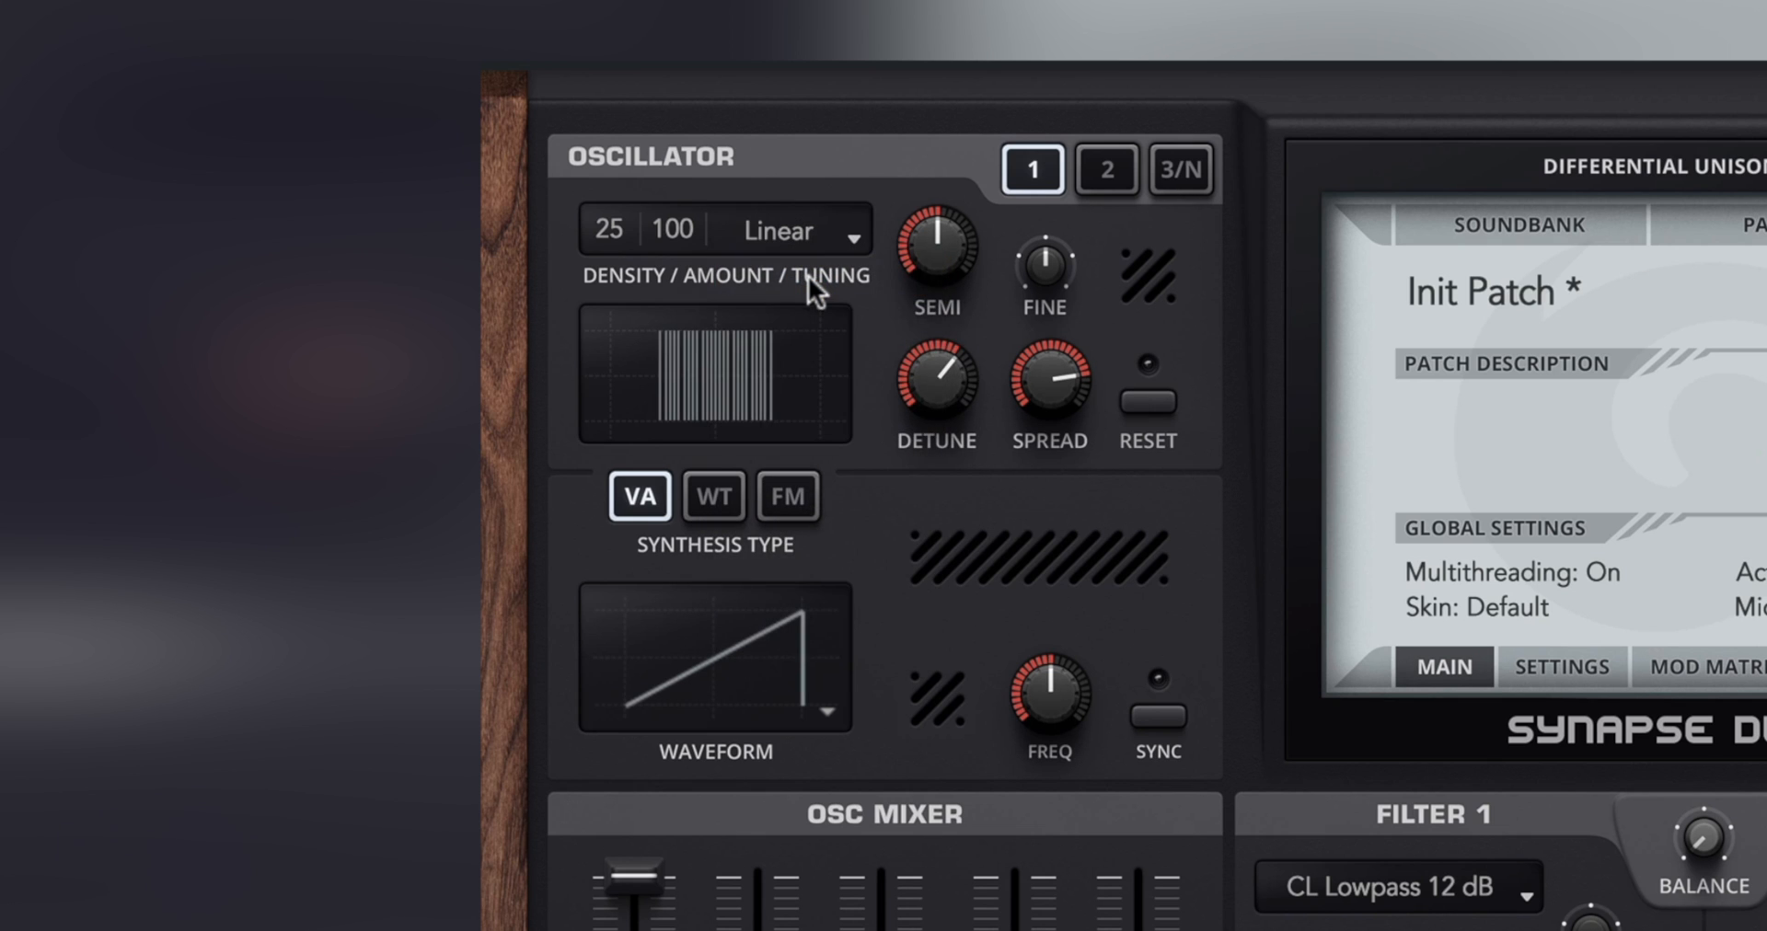
{"action": "left_click", "coordinate": [810, 228]}
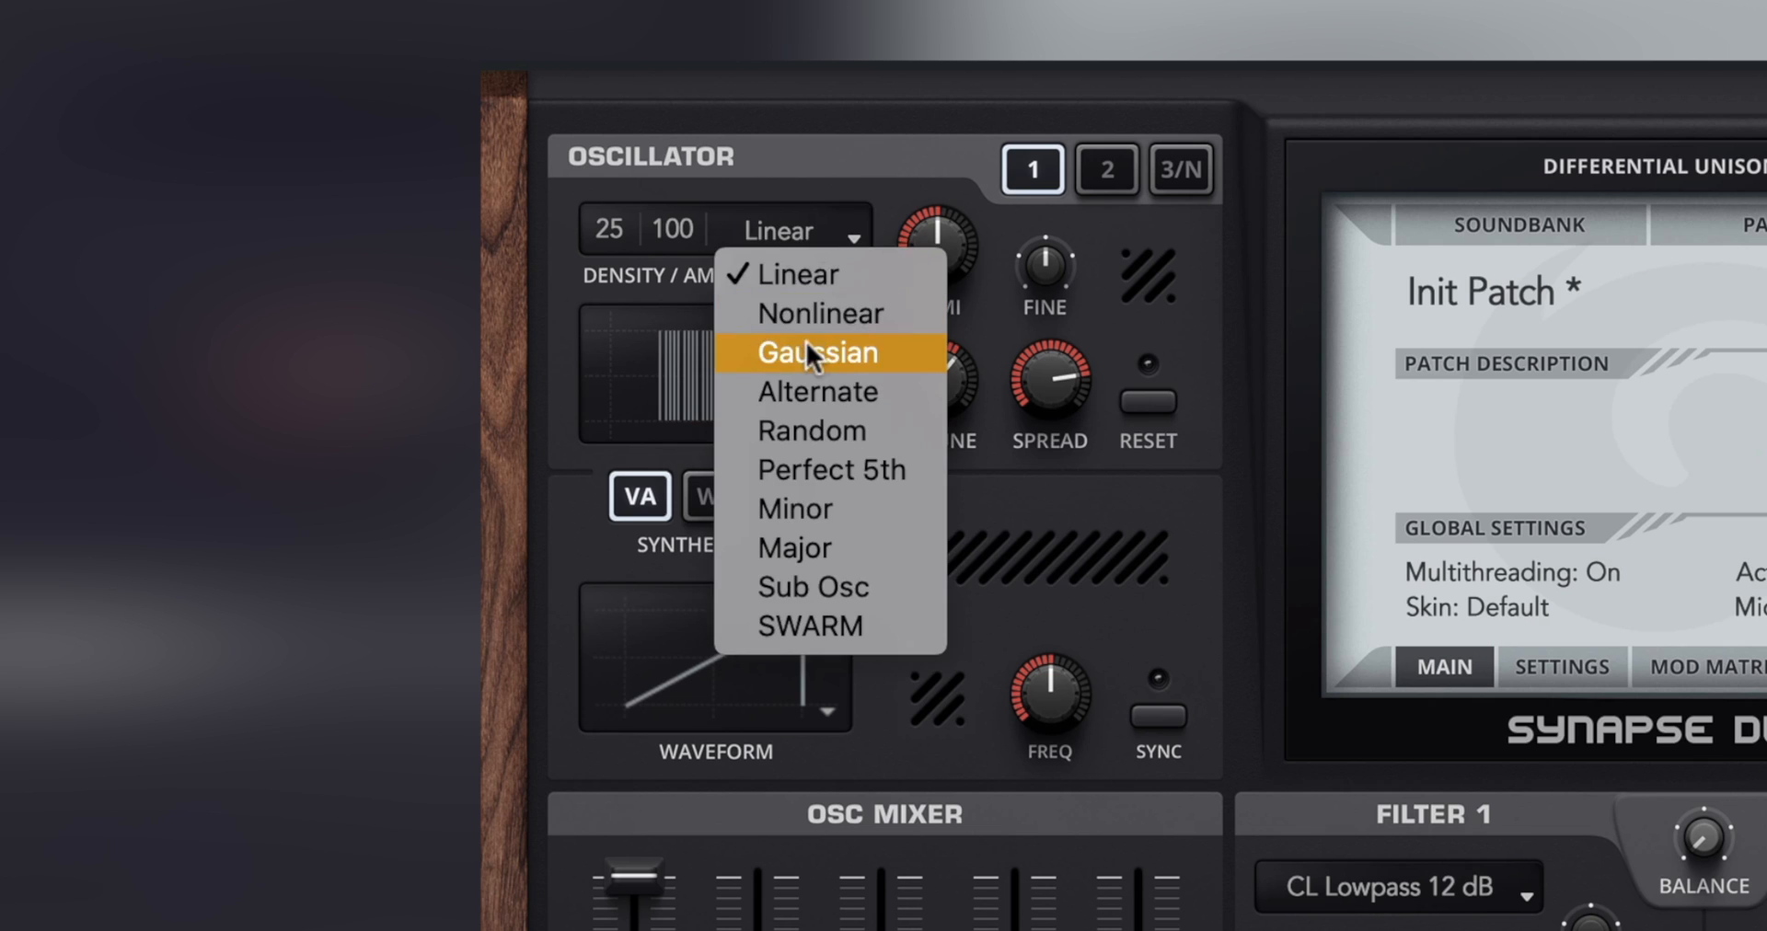
{"action": "left_click", "coordinate": [806, 349]}
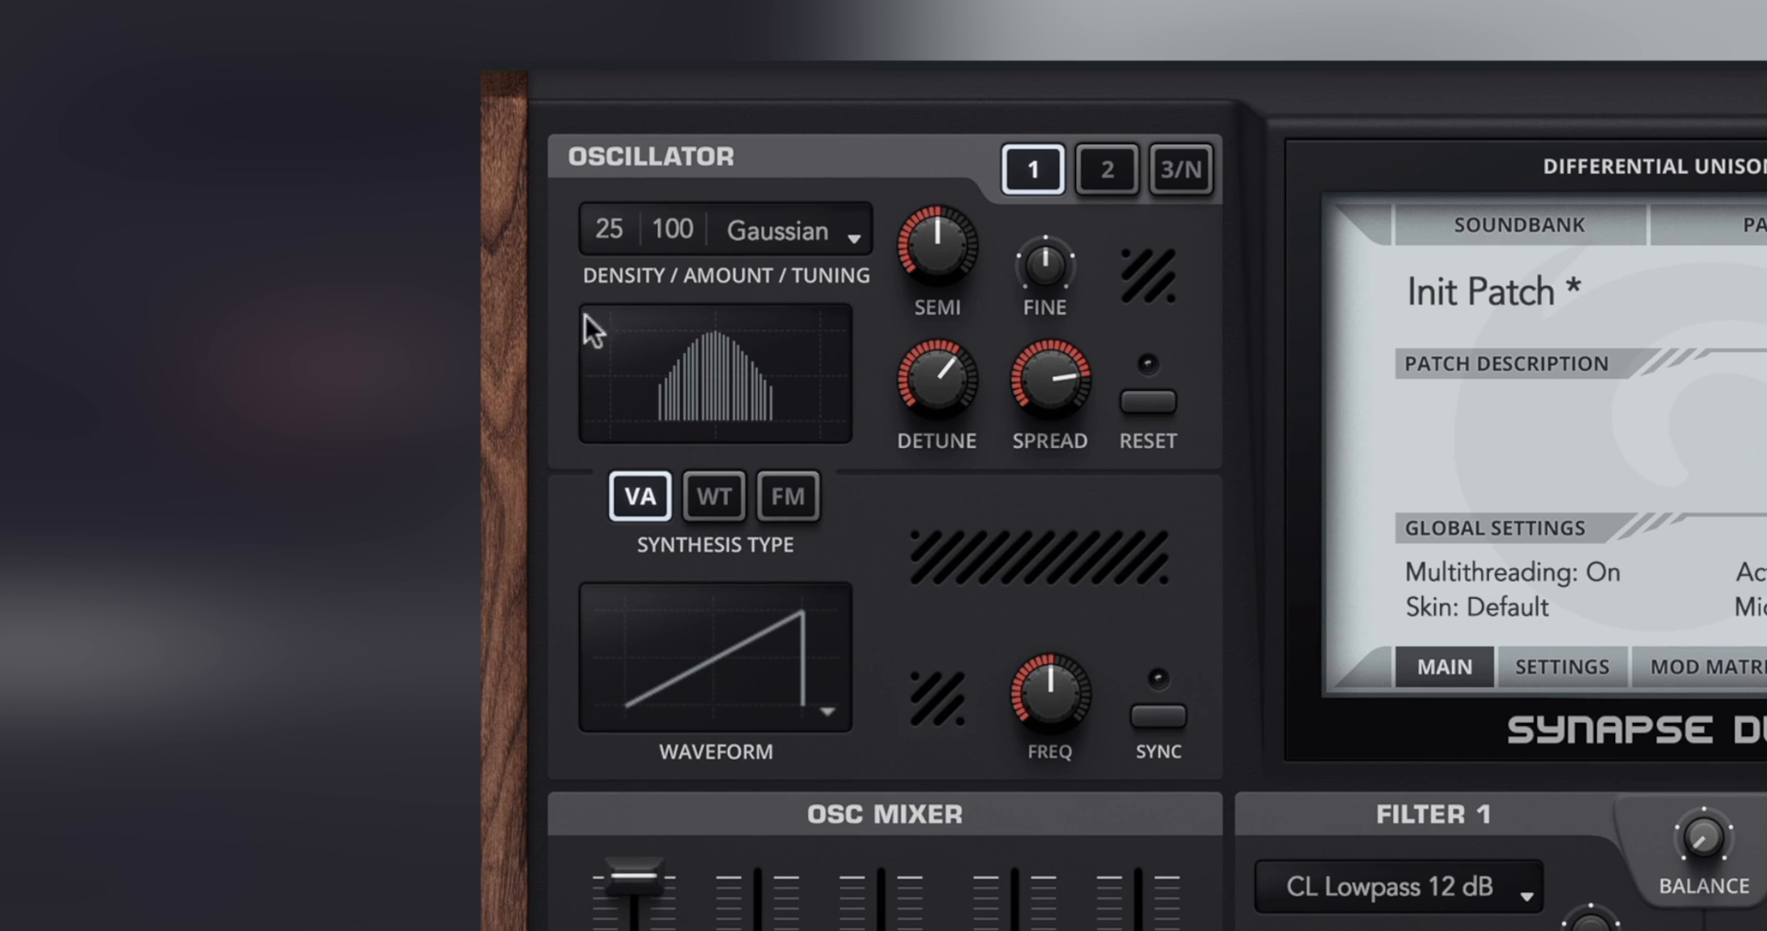
- Set oscillator 1's tuning mode to Alternate and sweep its detune to maximum and back to slightly above the middle
{"action": "left_click", "coordinate": [692, 340]}
{"action": "left_click", "coordinate": [801, 395]}
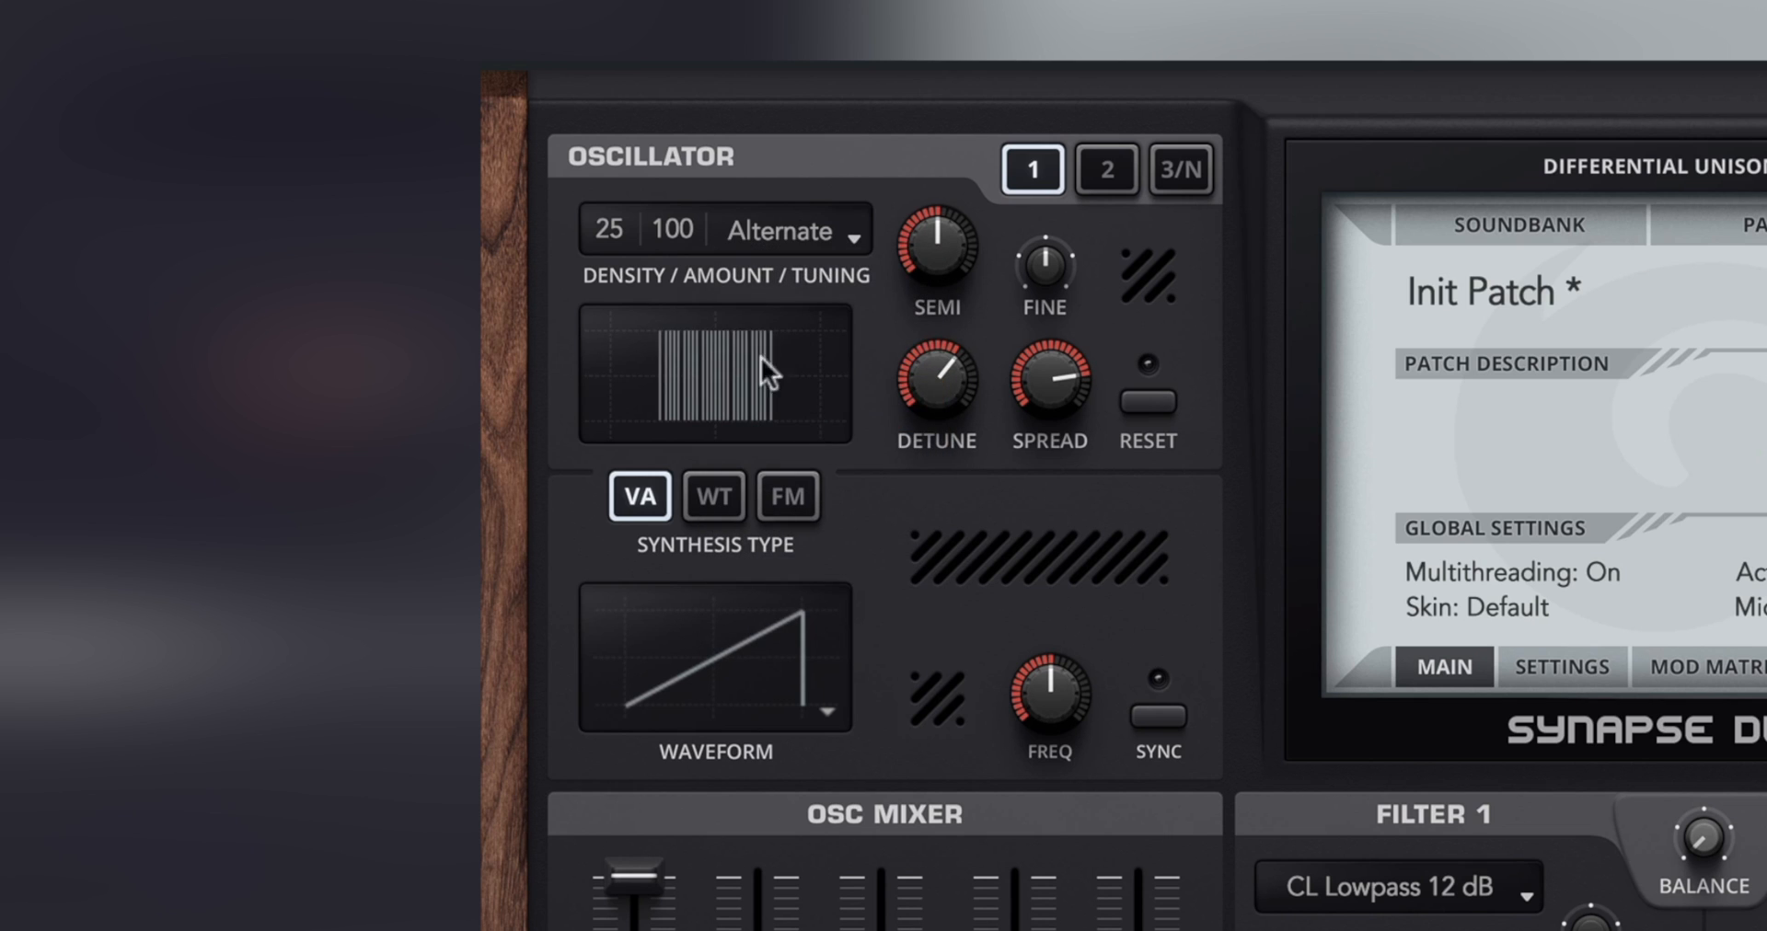
{"action": "left_click_drag", "start_coordinate": [977, 400], "coordinate": [977, 353]}
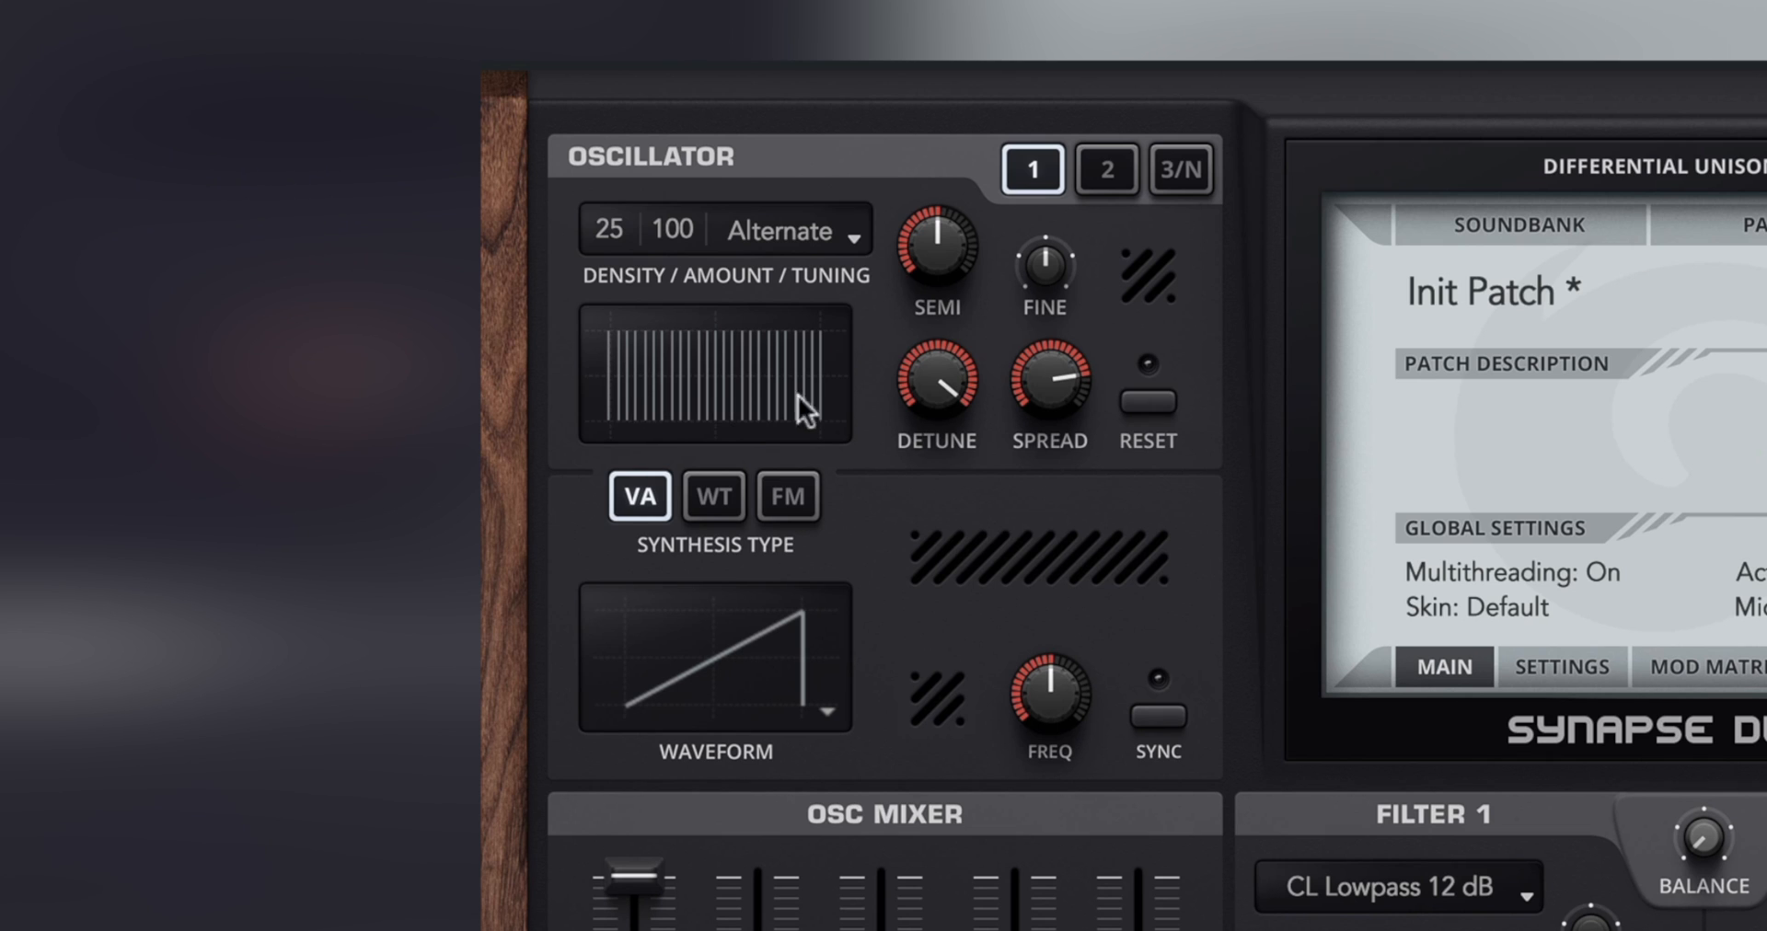
{"action": "left_click_drag", "start_coordinate": [935, 375], "coordinate": [911, 500]}
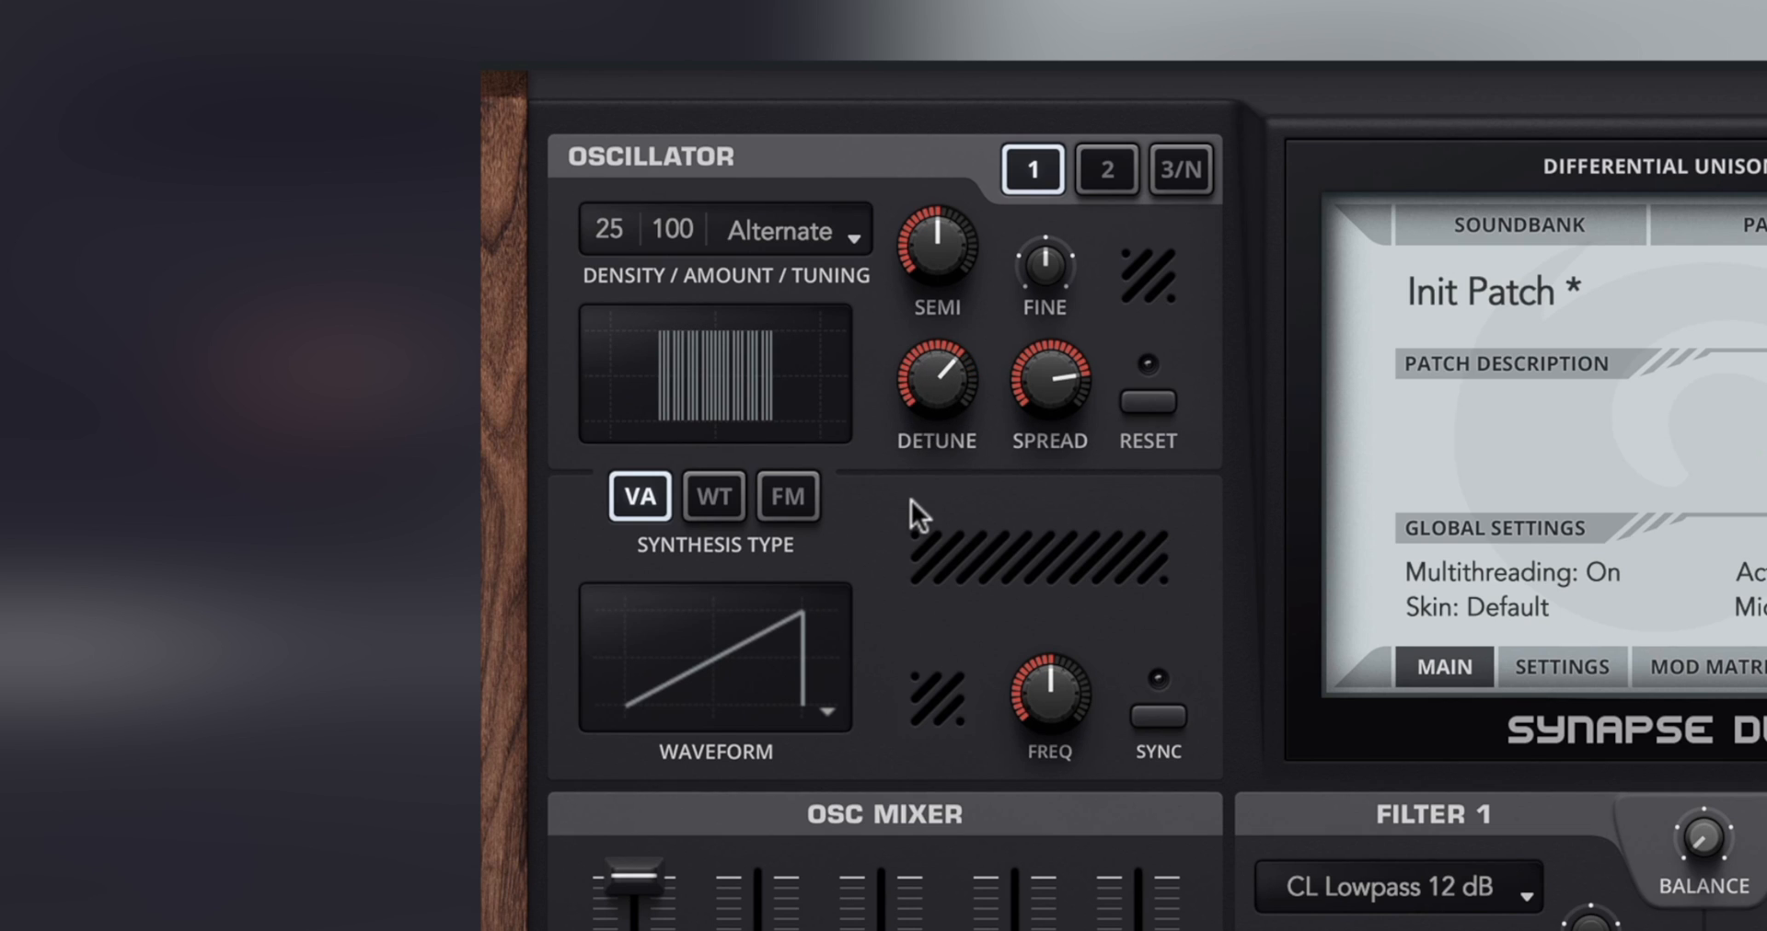
{"action": "left_click_drag", "start_coordinate": [974, 361], "coordinate": [970, 405]}
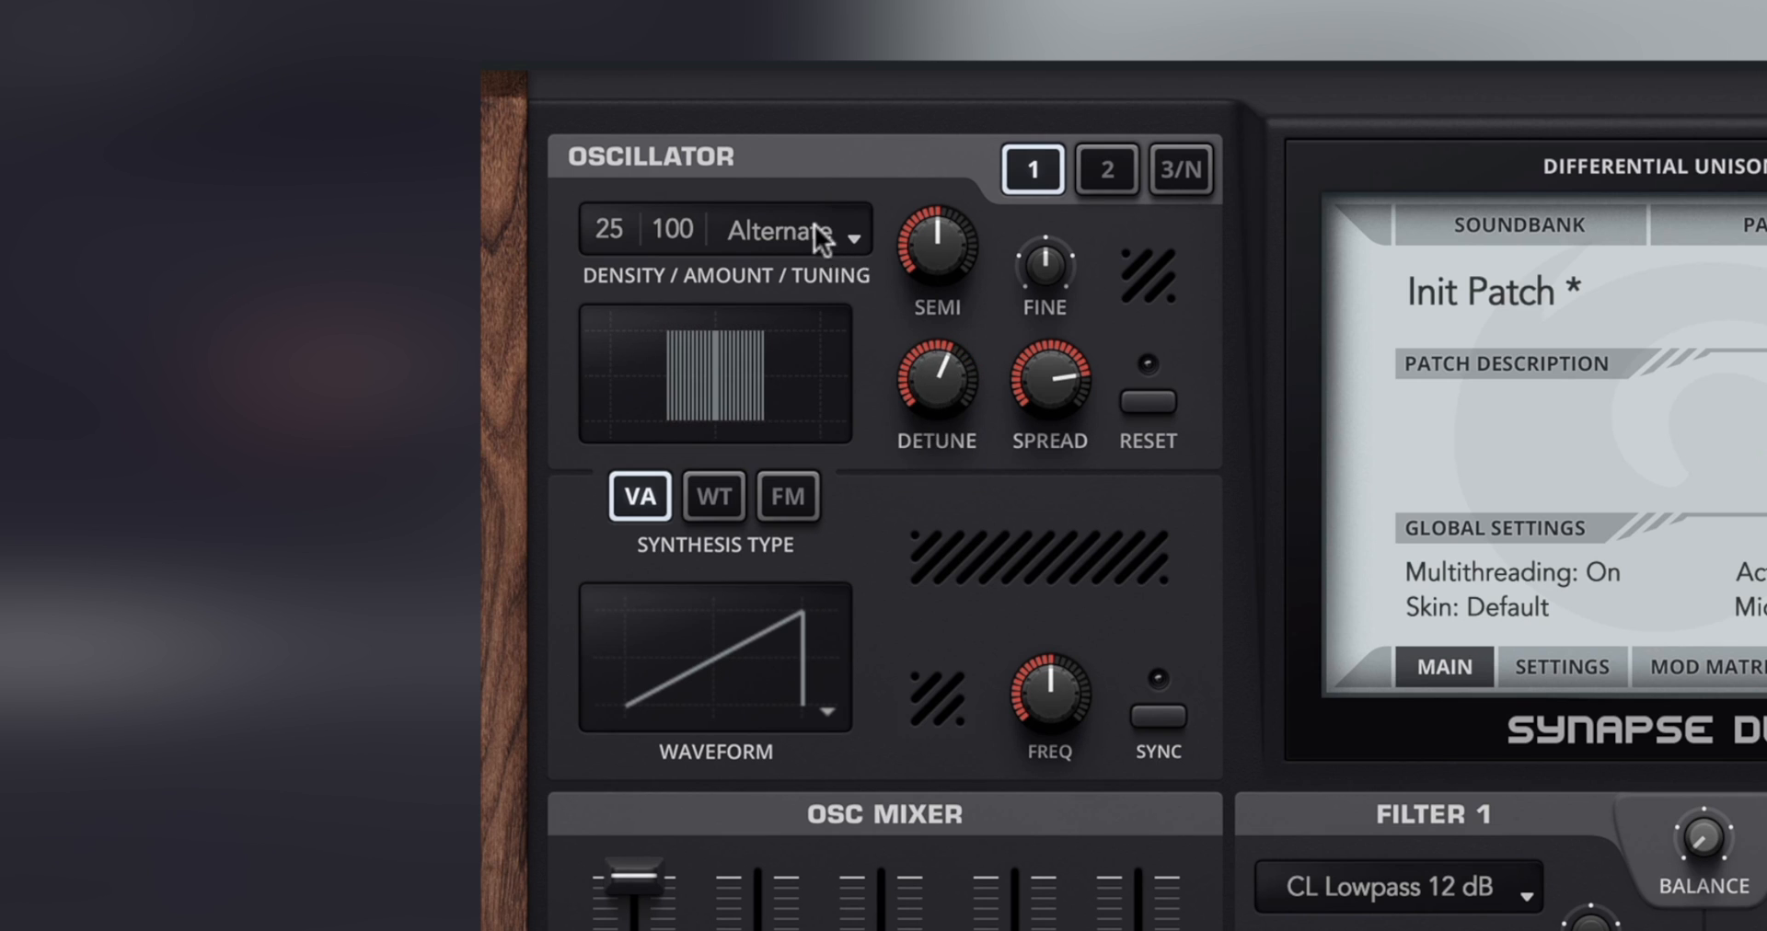
- Set oscillator 1's tuning mode to Random, sweep its detune to maximum and settle it at about four fifths
{"action": "left_click", "coordinate": [815, 226]}
{"action": "left_click", "coordinate": [793, 226]}
{"action": "left_click", "coordinate": [790, 383]}
{"action": "left_click", "coordinate": [819, 231]}
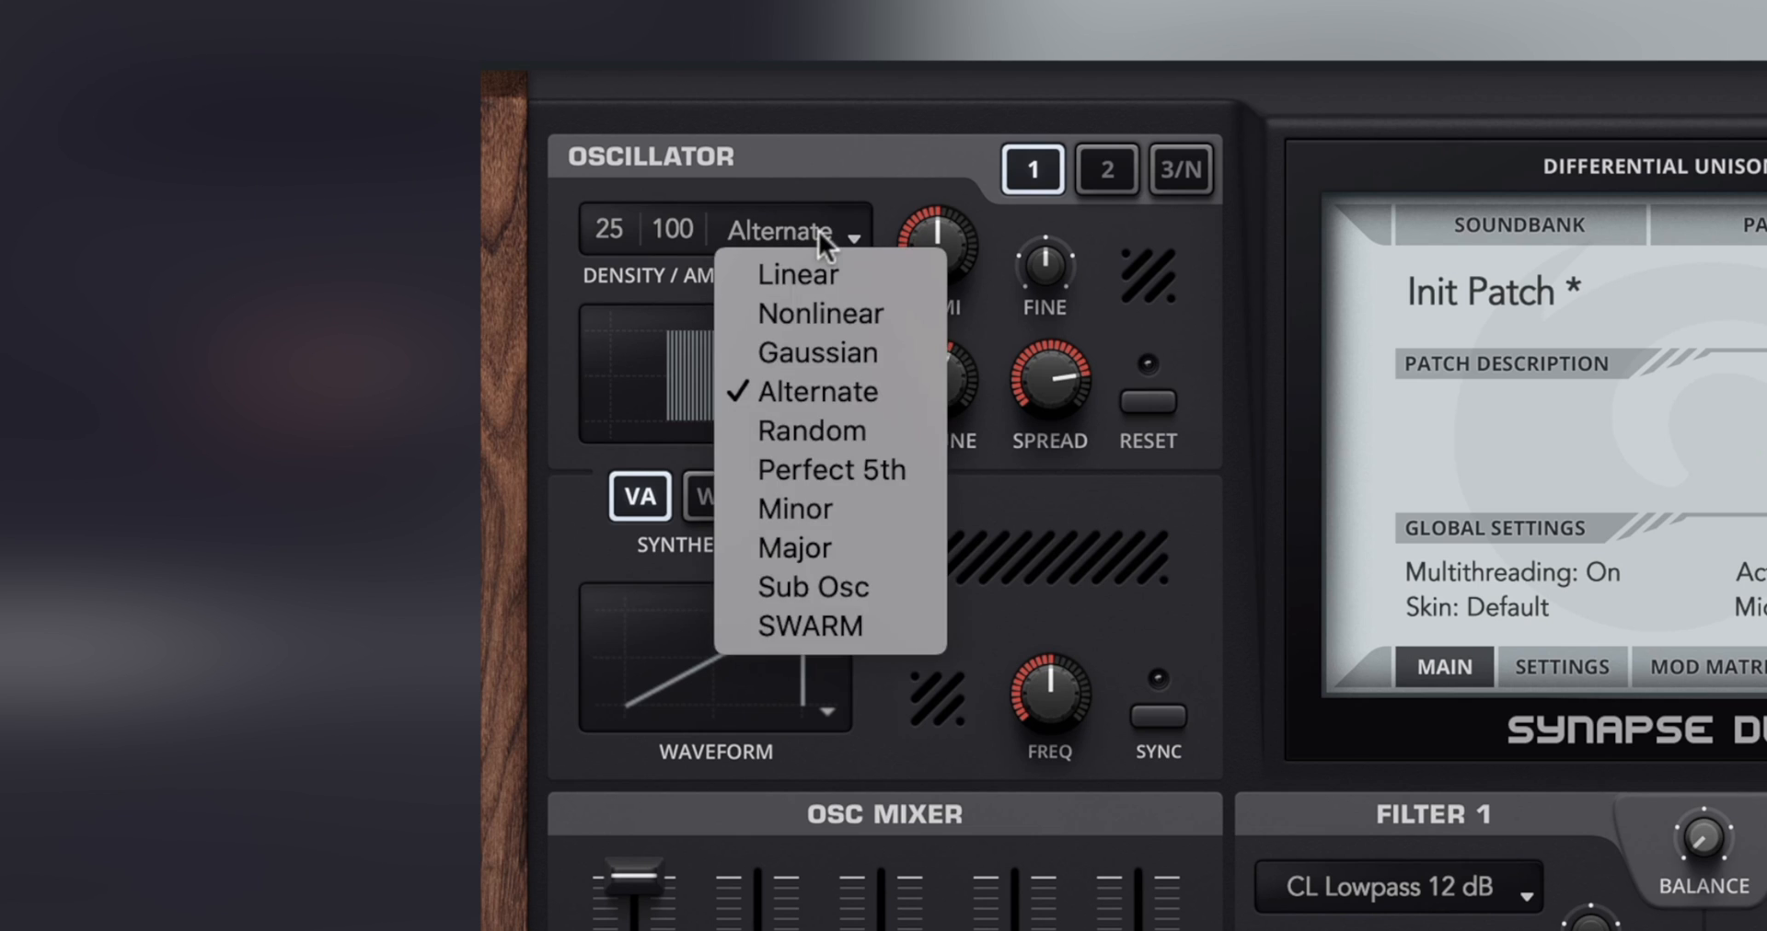
{"action": "left_click", "coordinate": [859, 436]}
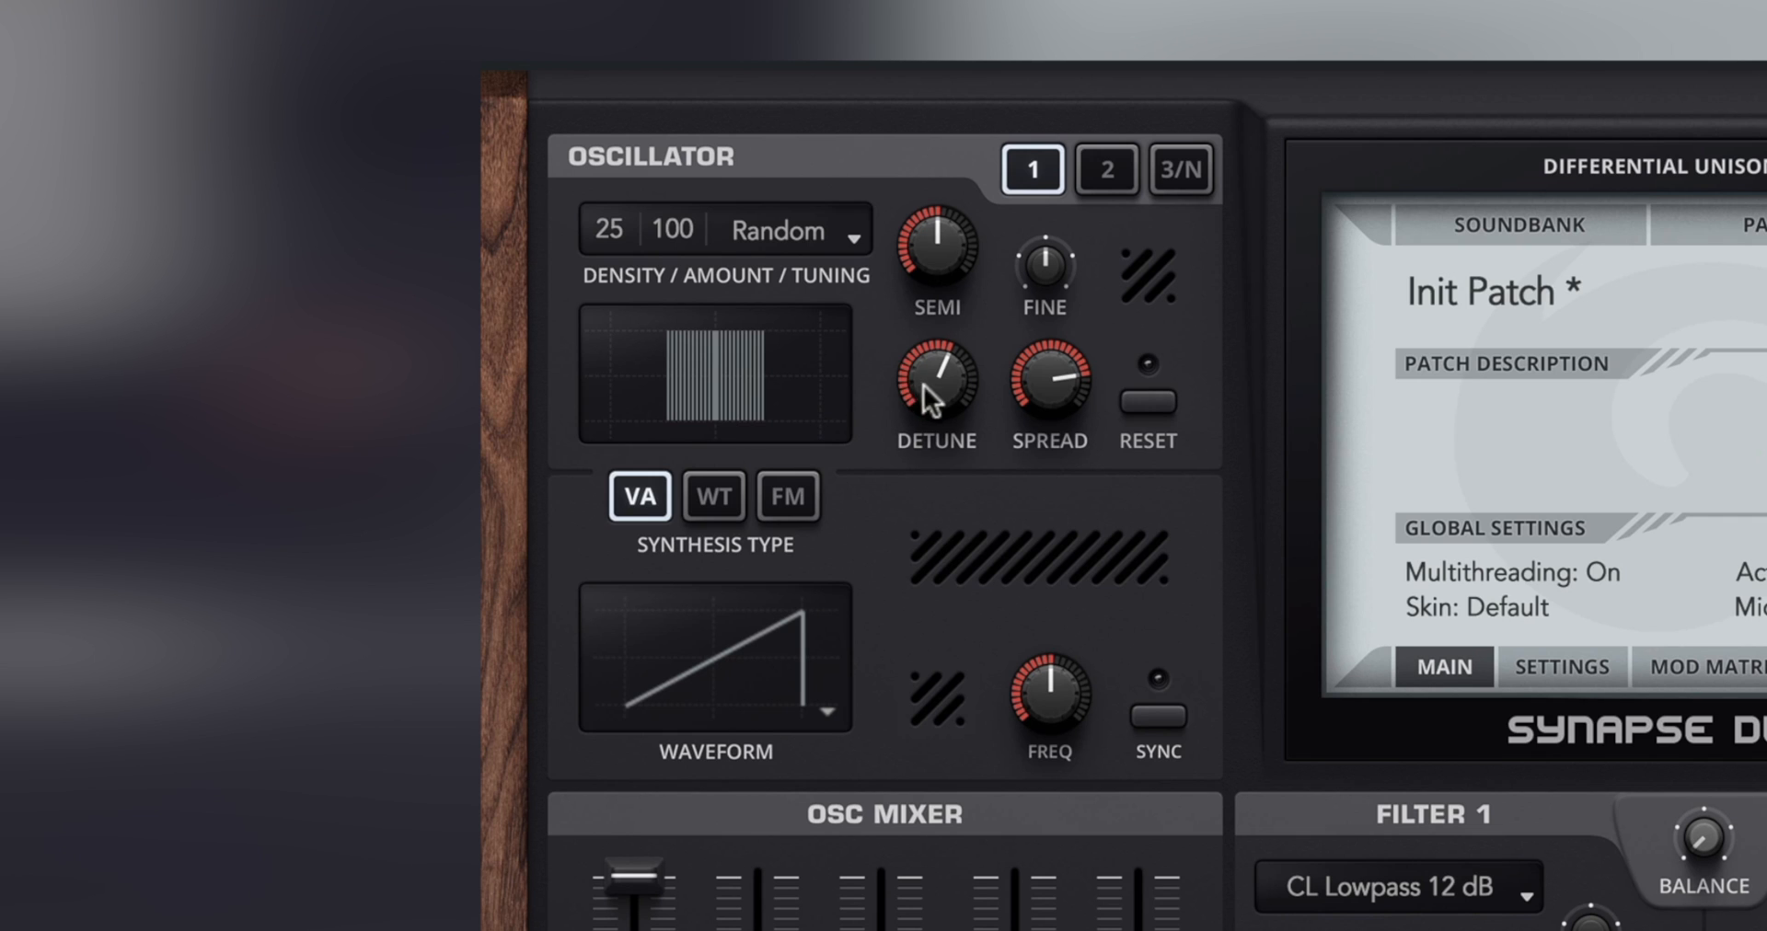
{"action": "left_click_drag", "start_coordinate": [924, 385], "coordinate": [924, 323]}
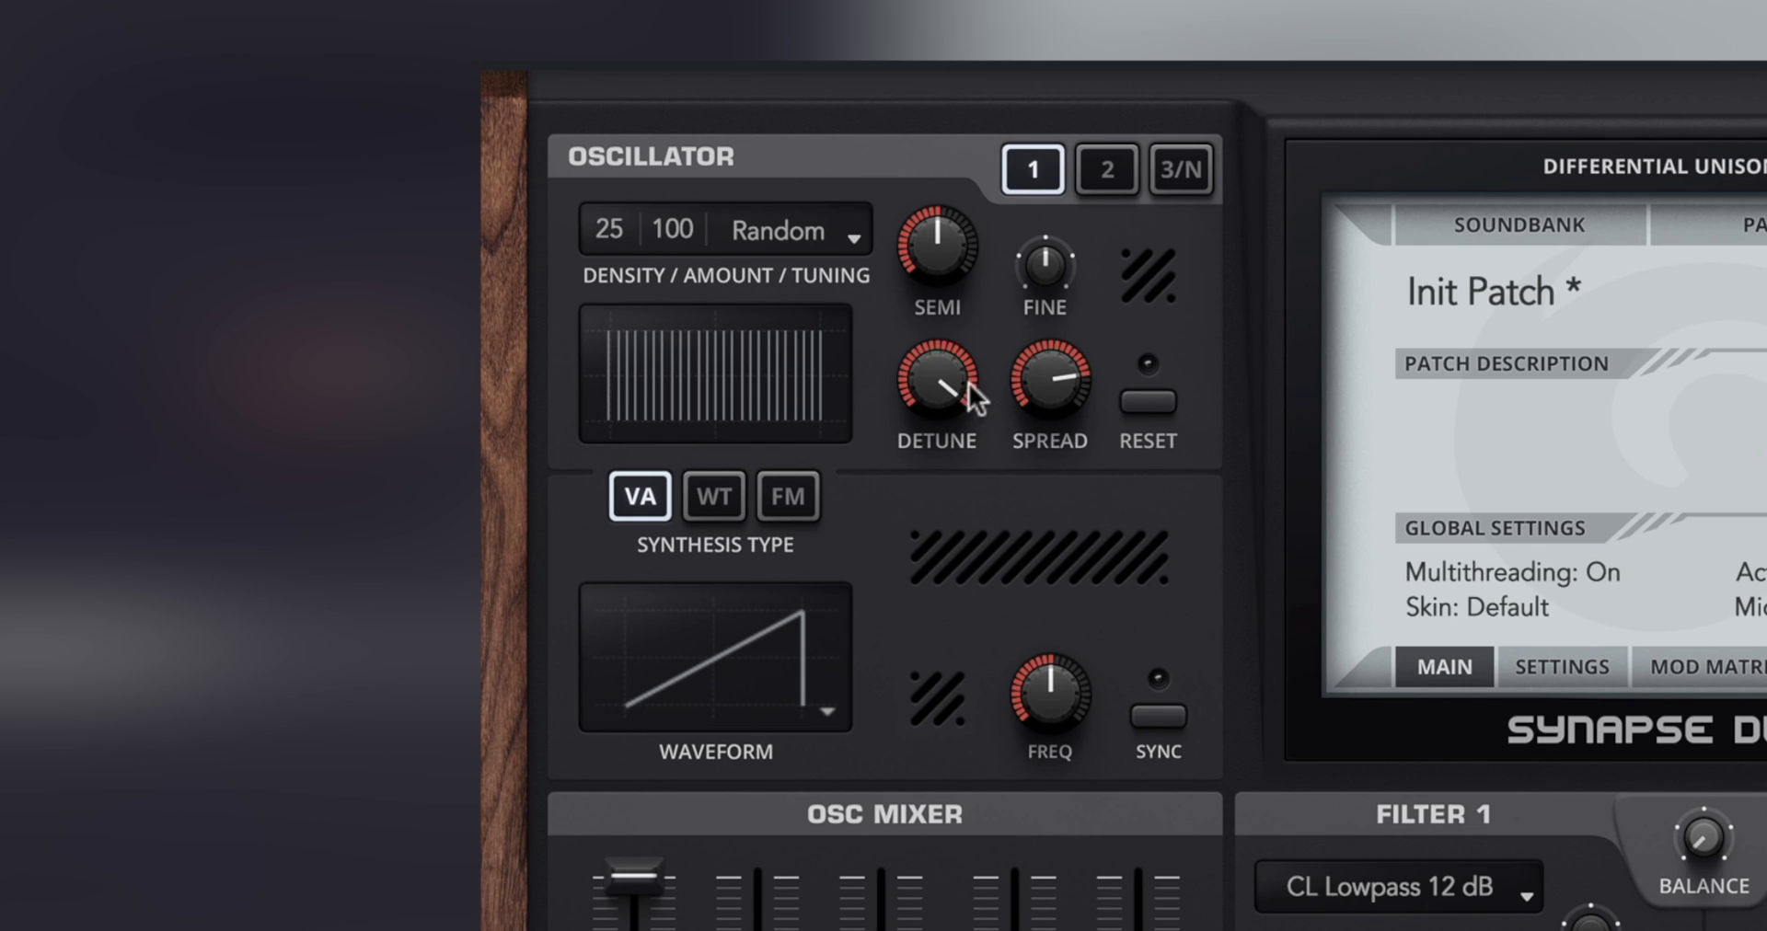
{"action": "left_click_drag", "start_coordinate": [959, 377], "coordinate": [958, 391]}
- Set oscillator 1's tuning mode to Perfect 5th and lower its density to 10
{"action": "left_click", "coordinate": [827, 228]}
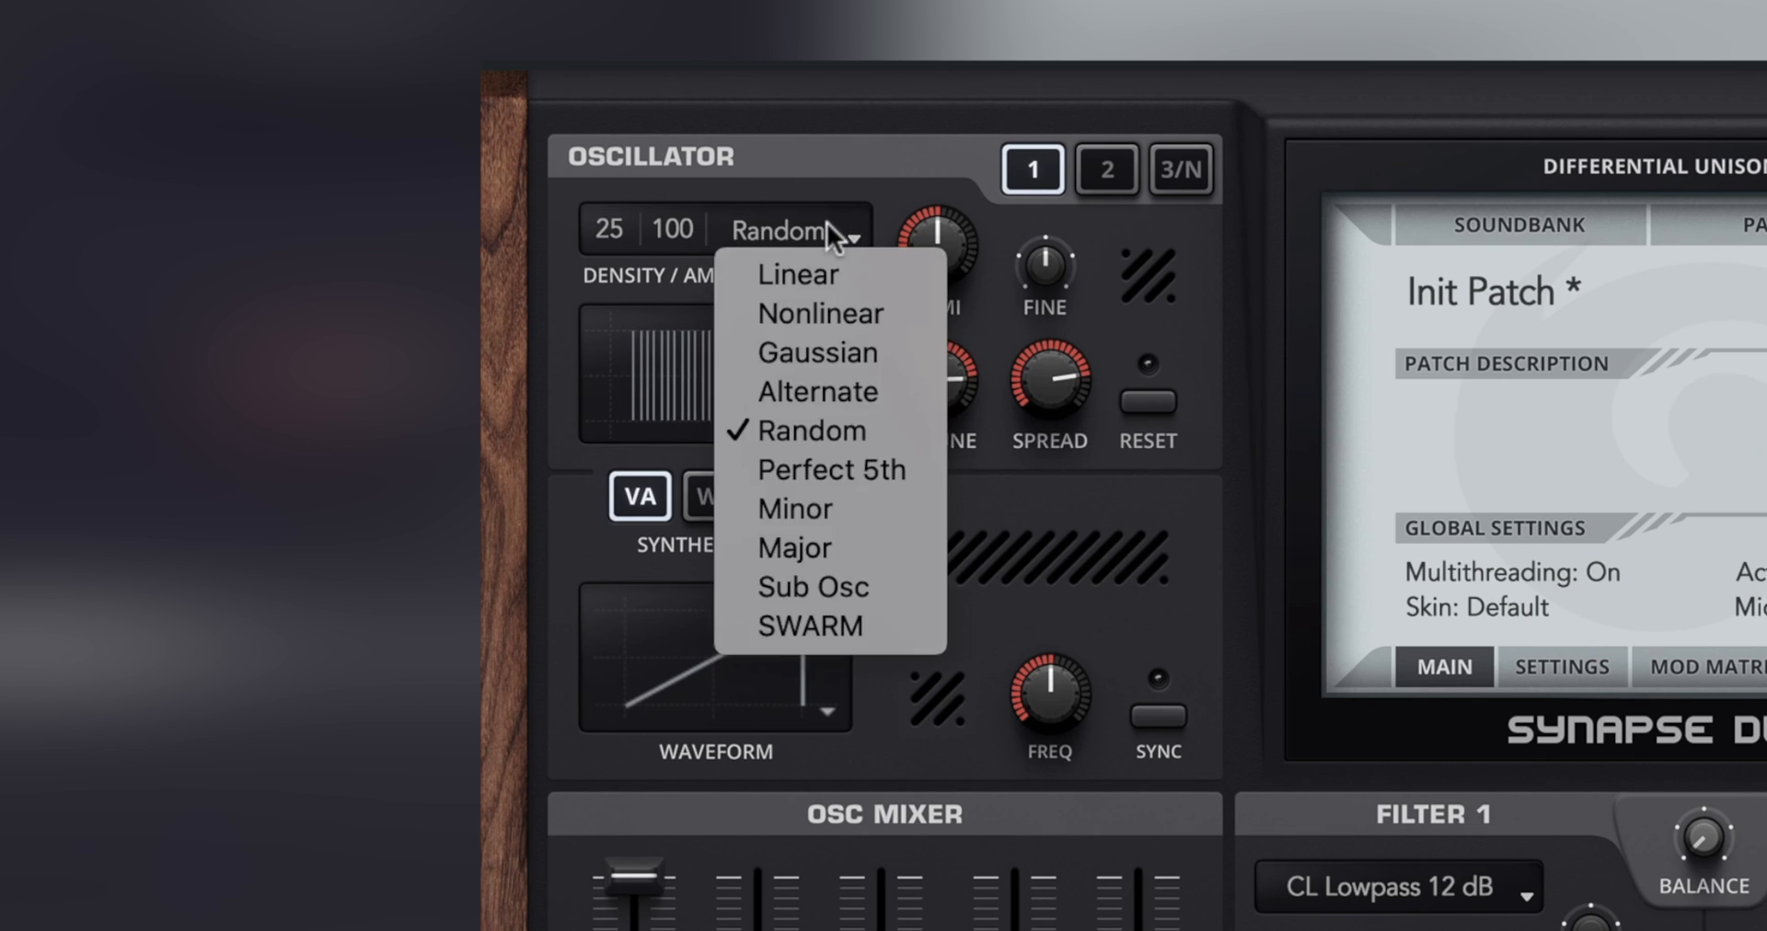
{"action": "left_click", "coordinate": [869, 469]}
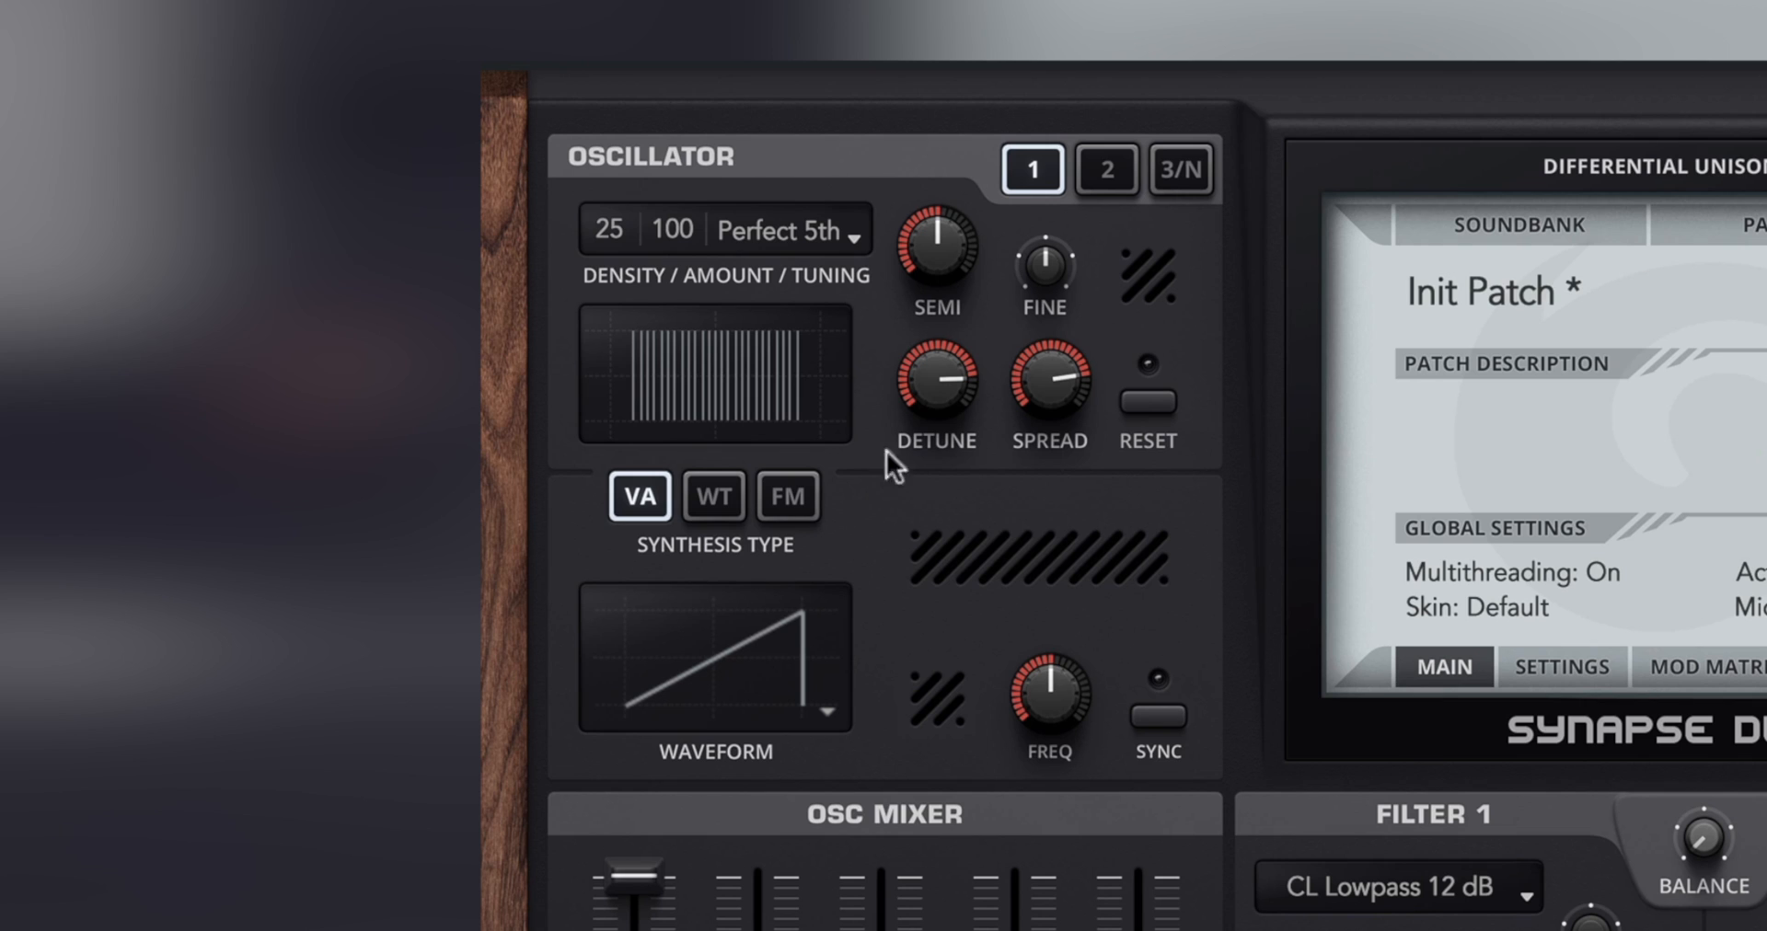
{"action": "left_click_drag", "start_coordinate": [607, 230], "coordinate": [609, 361]}
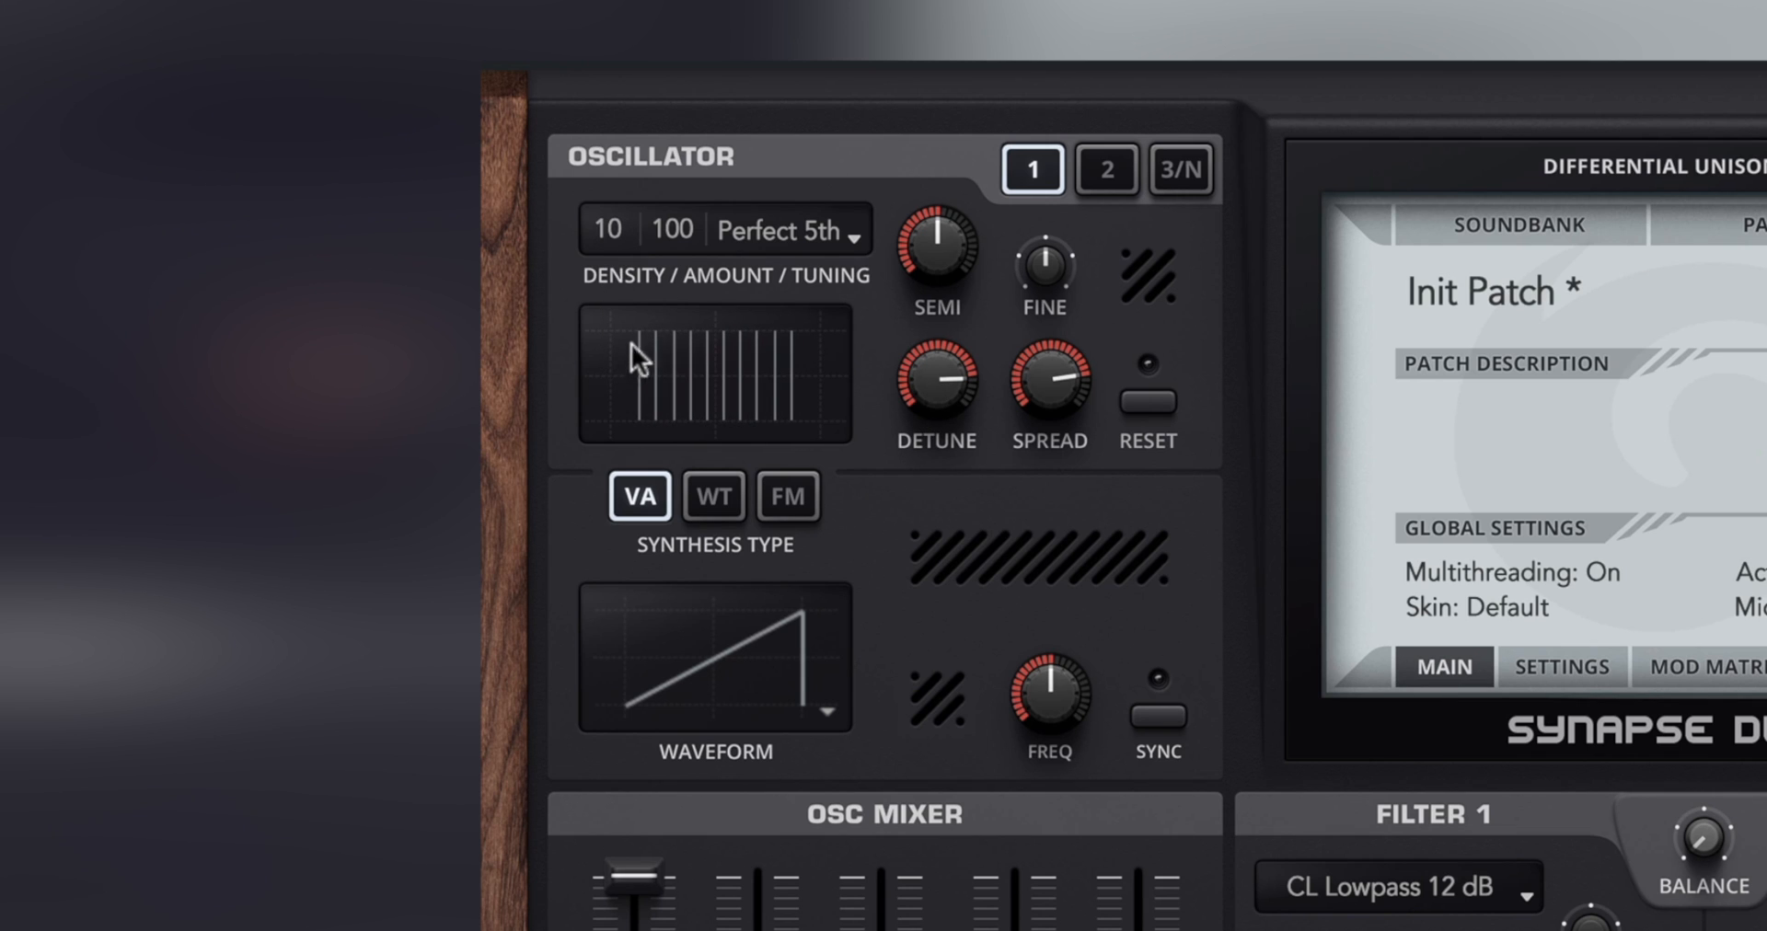
- Try the Minor tuning mode on oscillator 1, ending on Major
{"action": "left_click", "coordinate": [780, 208]}
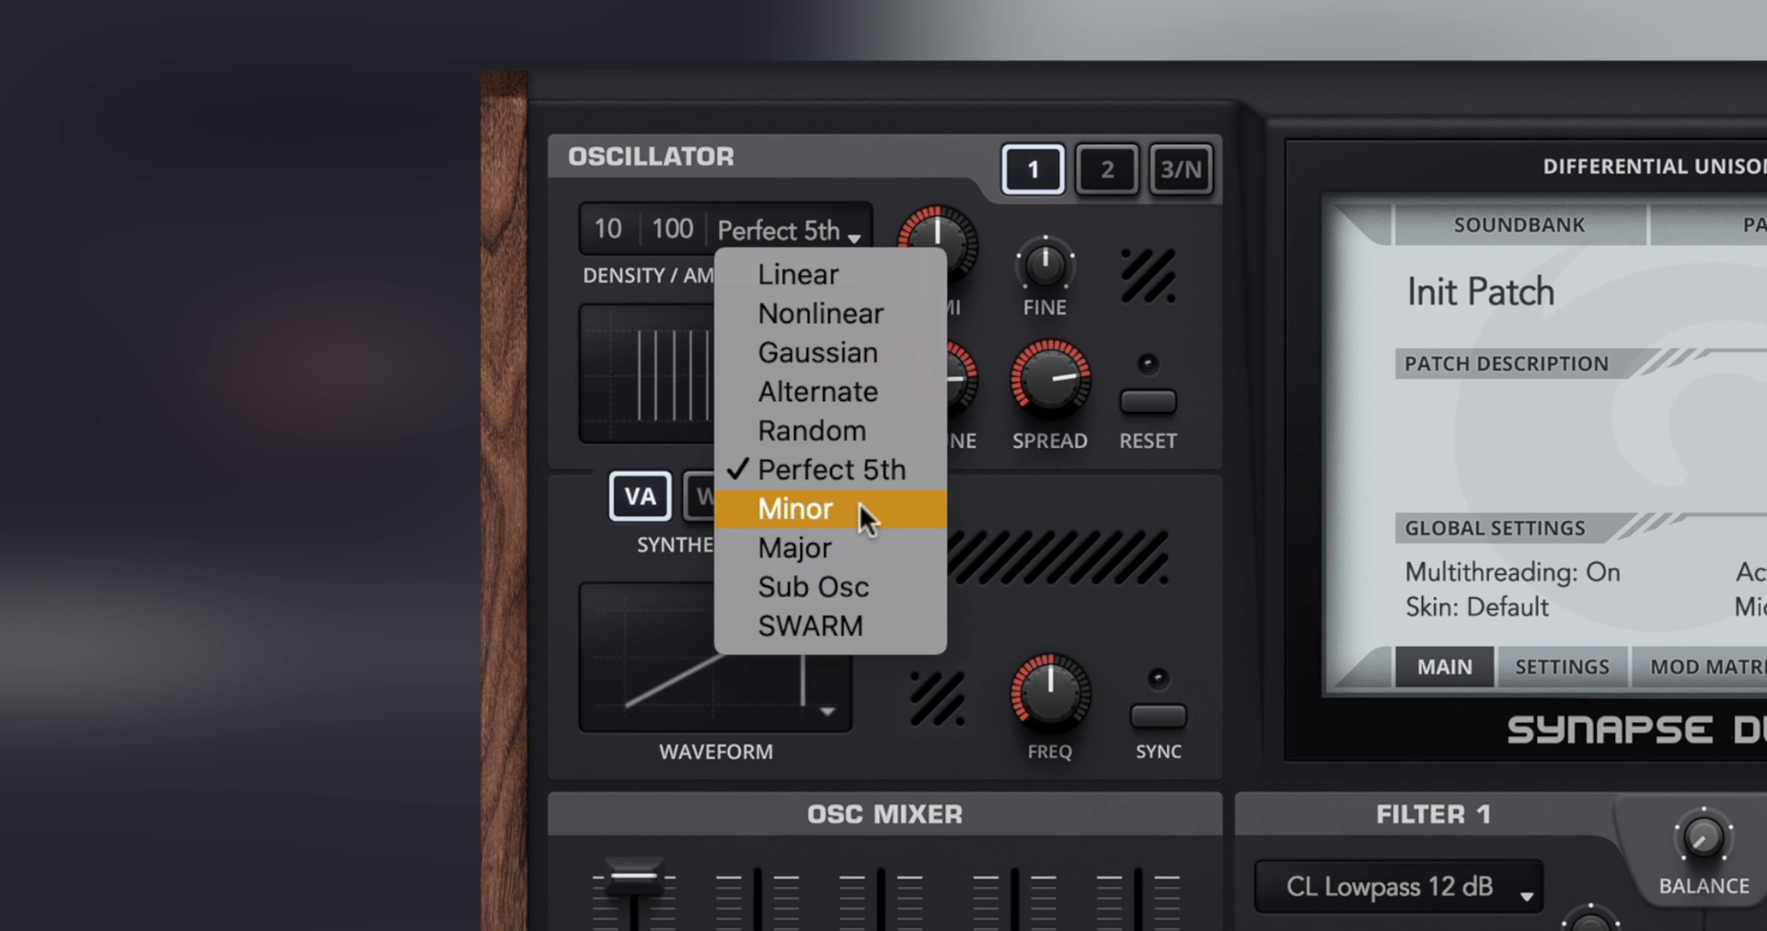
{"action": "left_click", "coordinate": [860, 504]}
{"action": "left_click", "coordinate": [815, 226]}
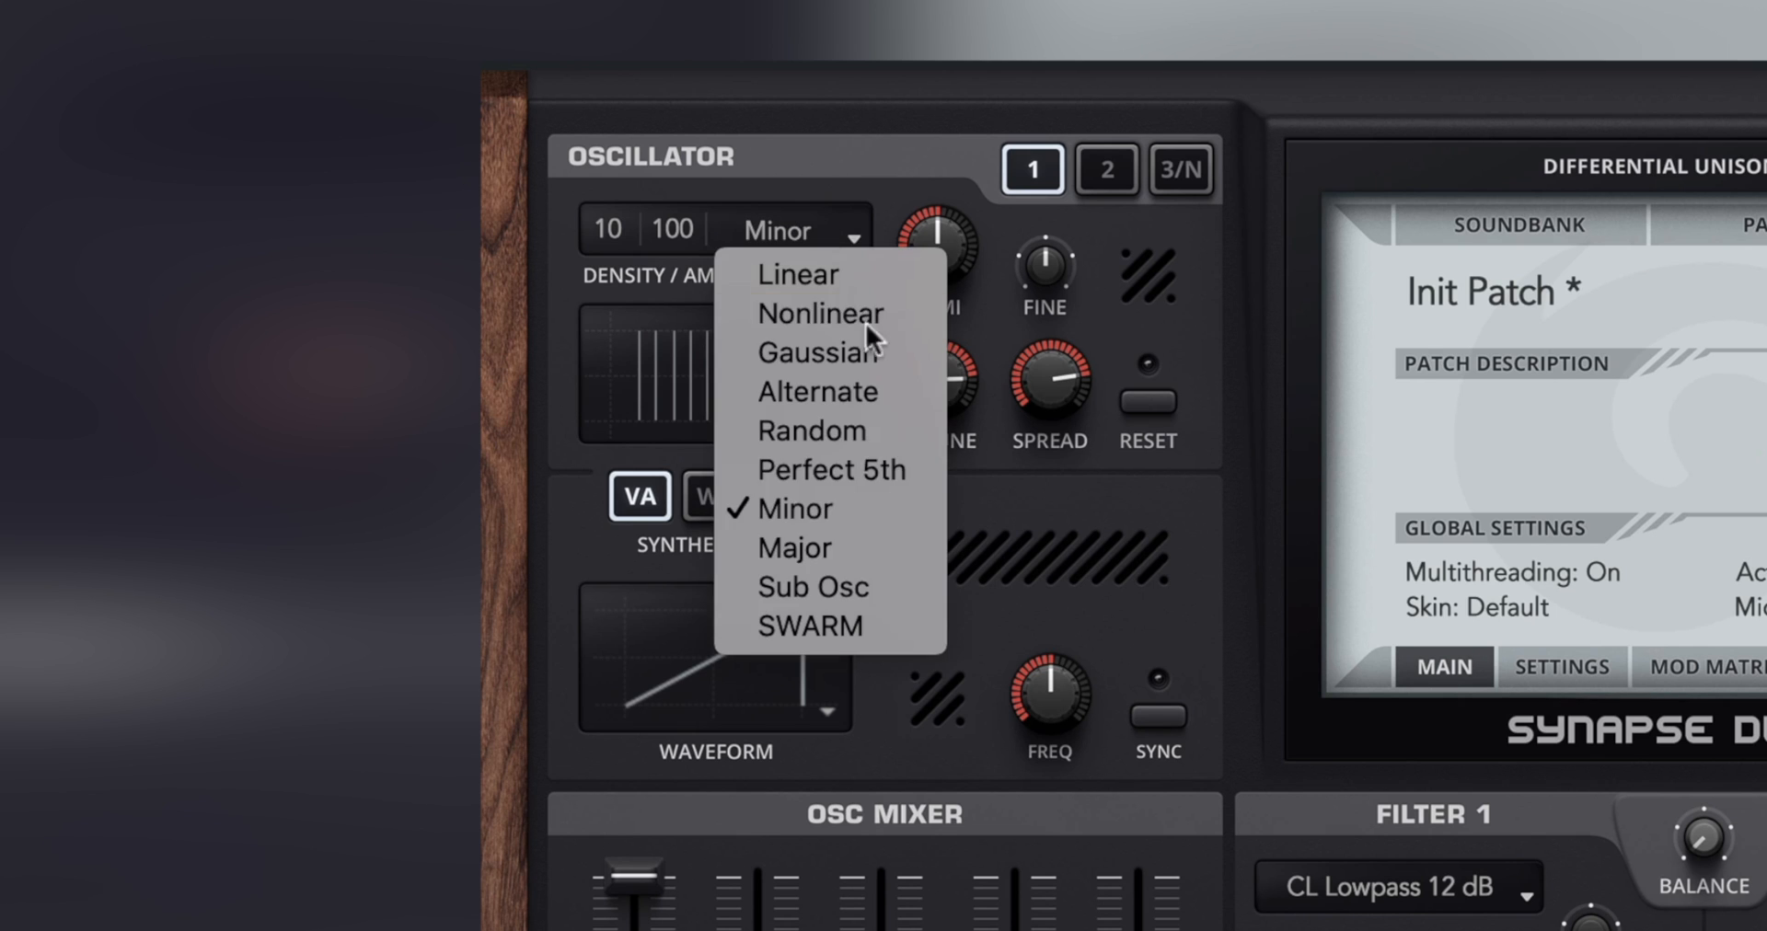
{"action": "left_click", "coordinate": [849, 538]}
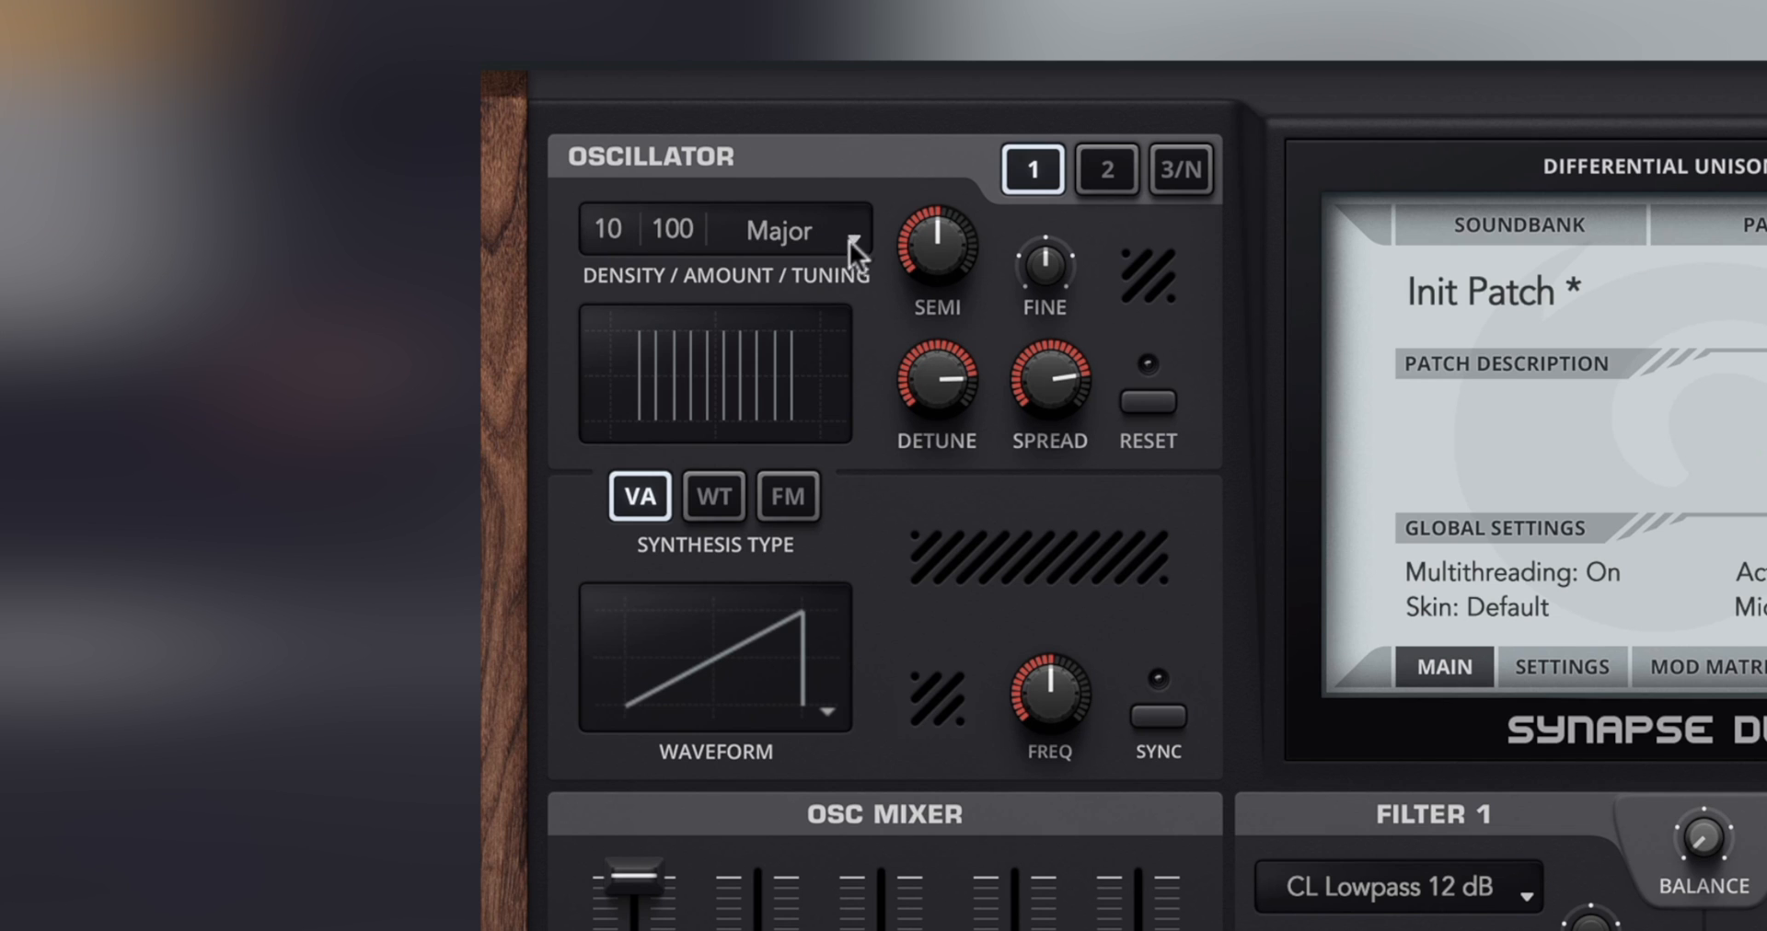
- Set oscillator 1's tuning mode to Sub Osc, compare it with Linear and return it to Sub Osc
{"action": "left_click", "coordinate": [822, 234]}
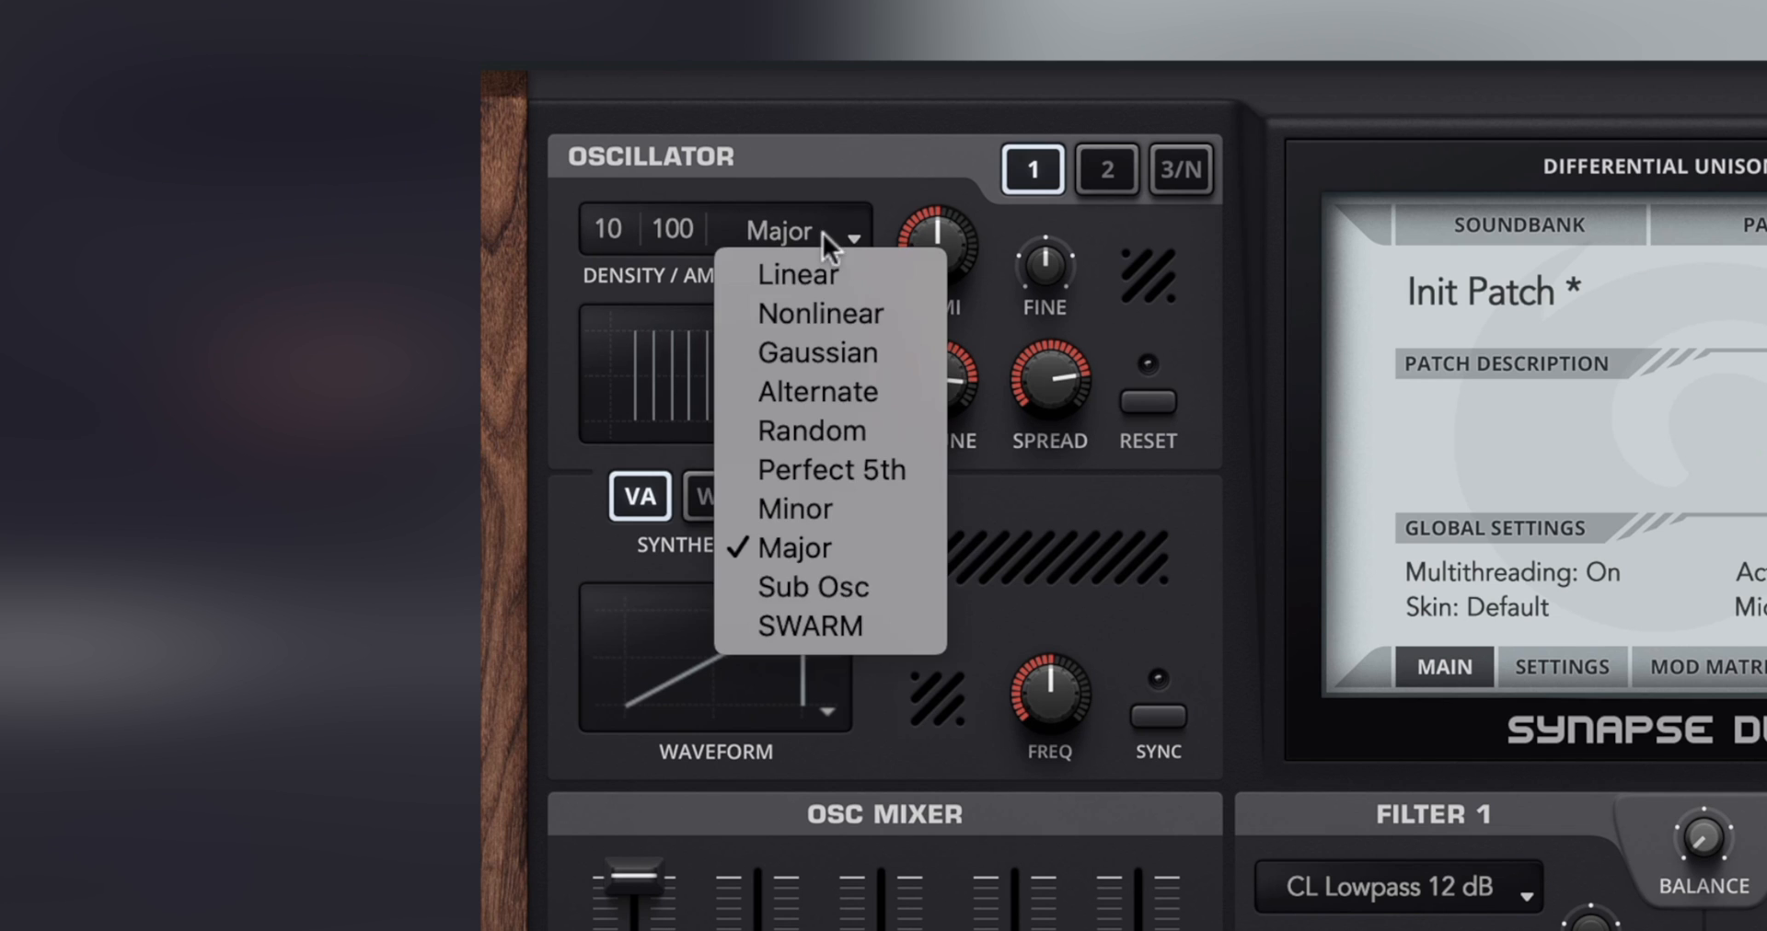
{"action": "left_click", "coordinate": [839, 585]}
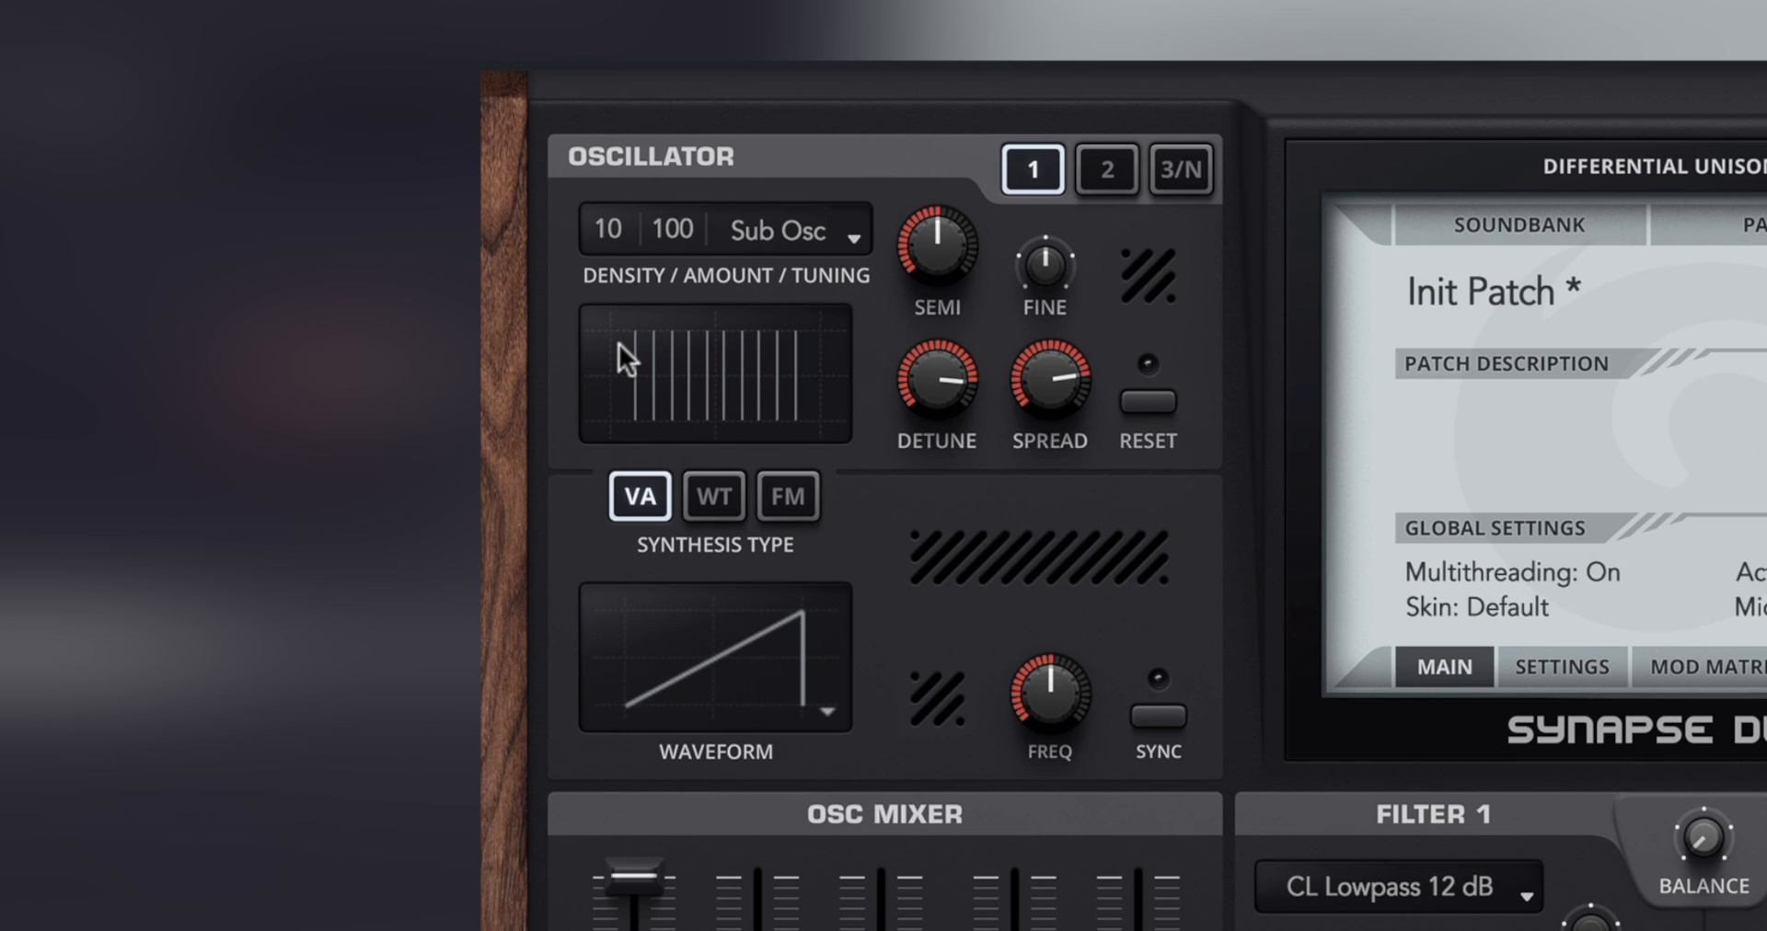
{"action": "left_click", "coordinate": [820, 223]}
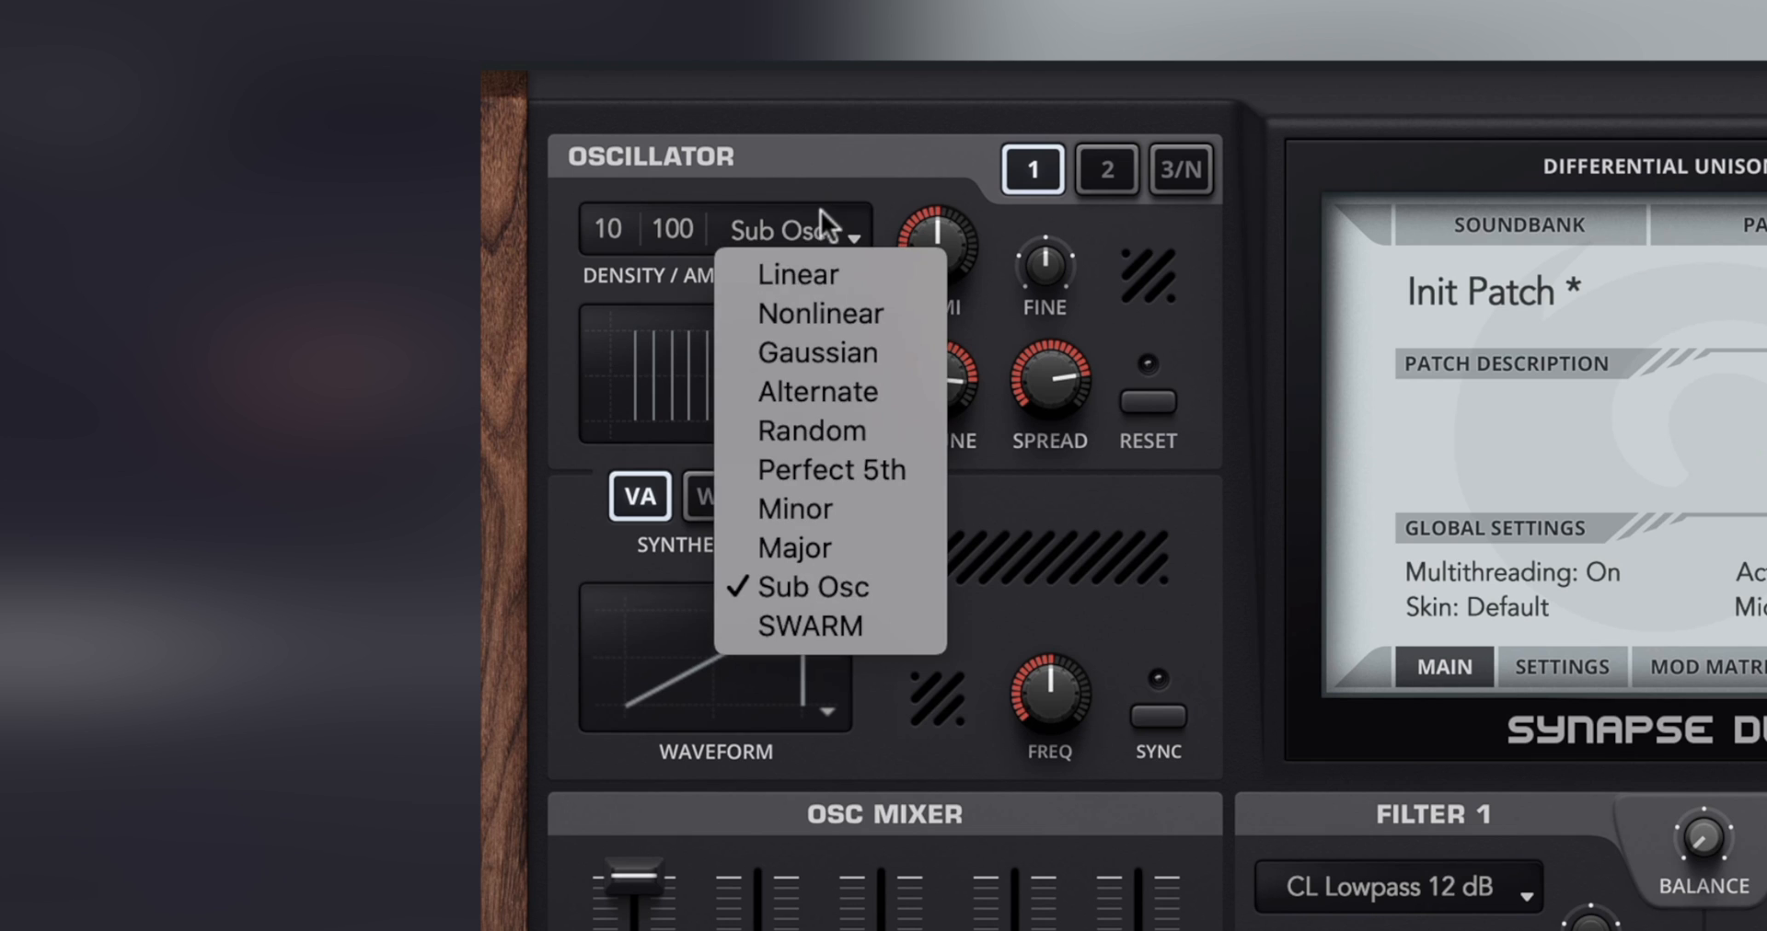
{"action": "left_click", "coordinate": [797, 282]}
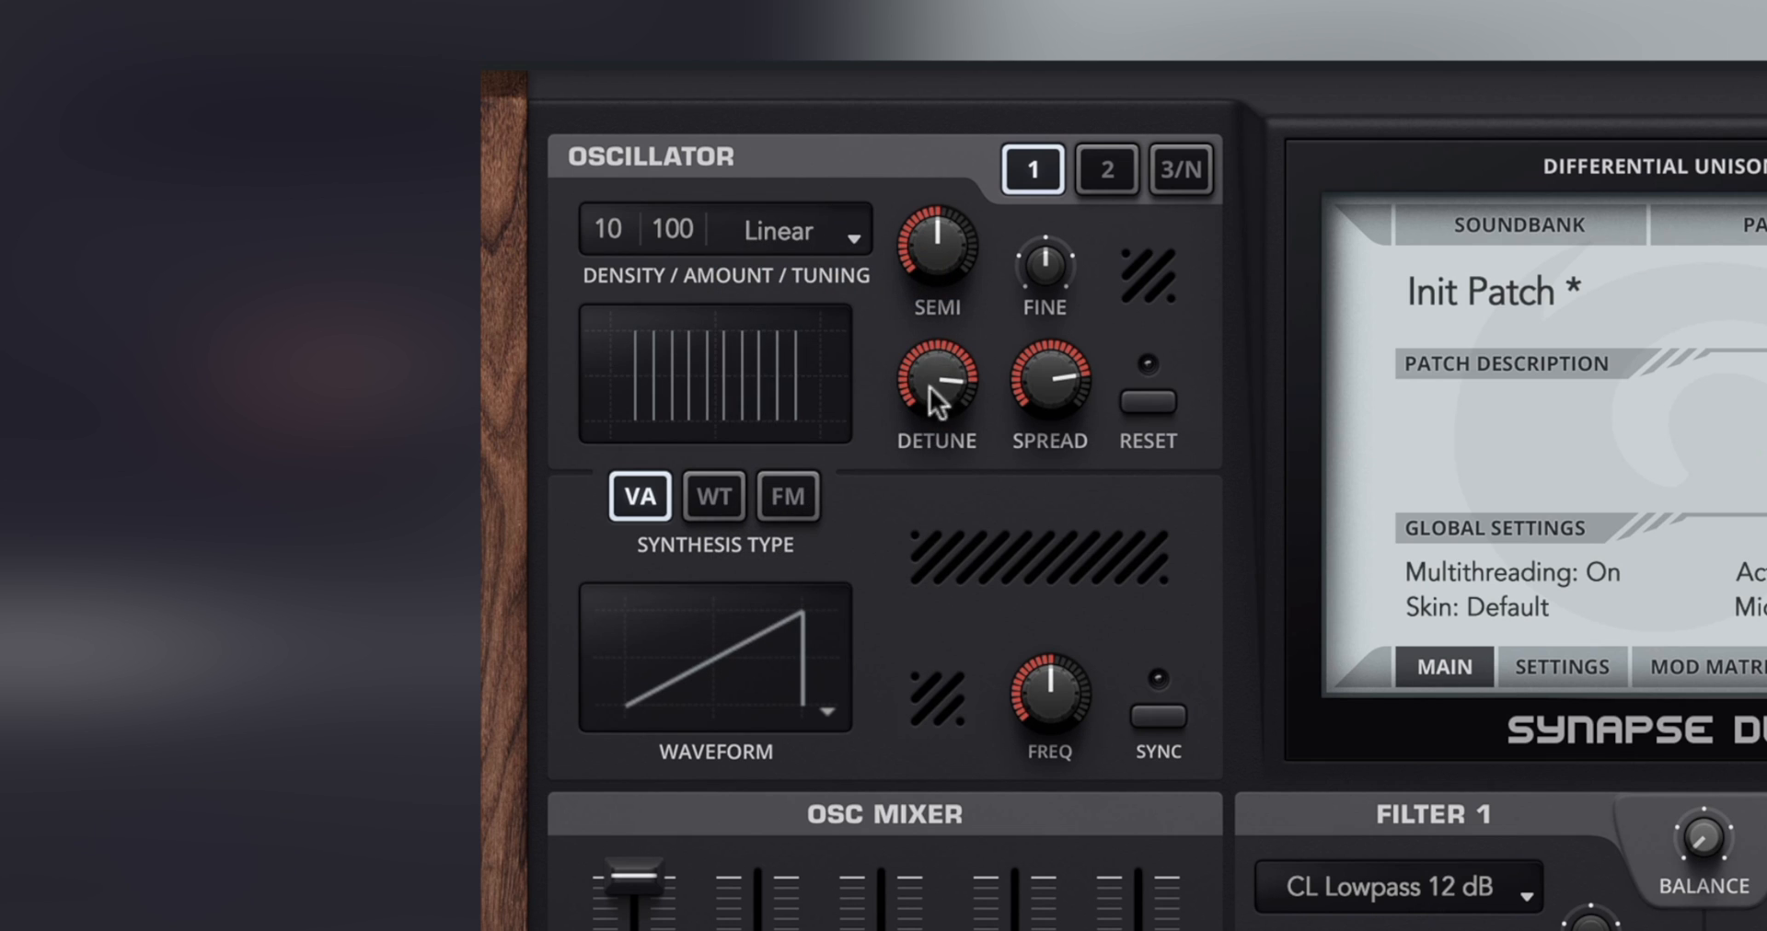
{"action": "left_click", "coordinate": [775, 228]}
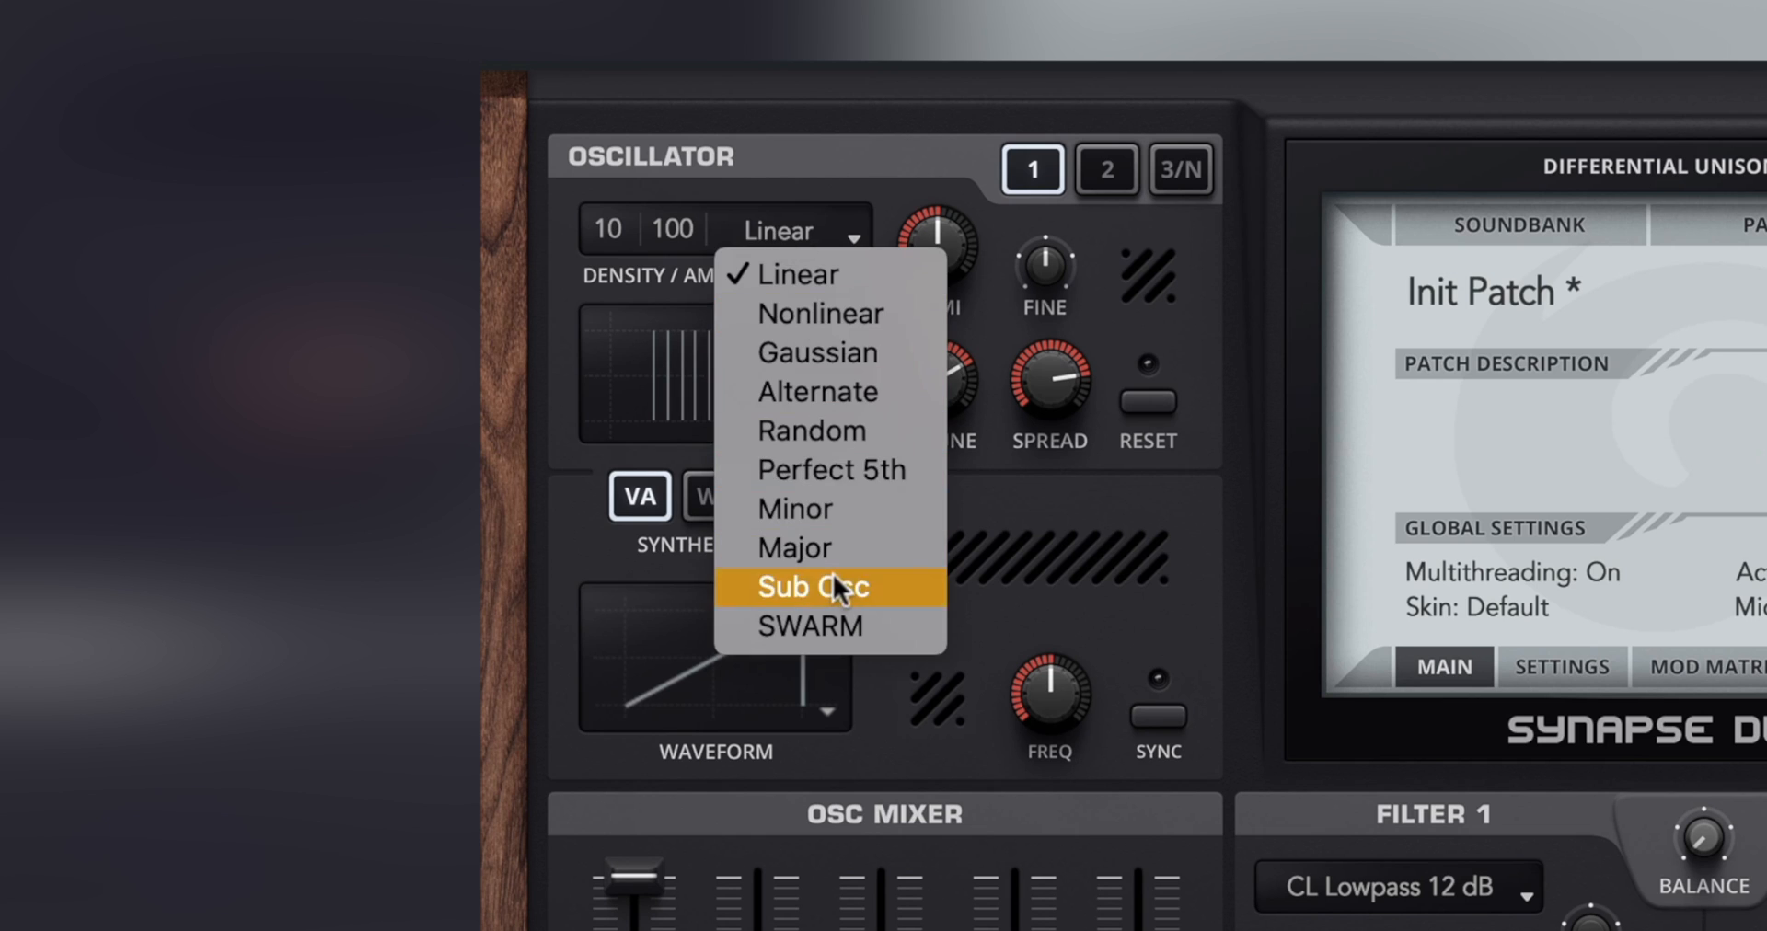
{"action": "left_click", "coordinate": [832, 574]}
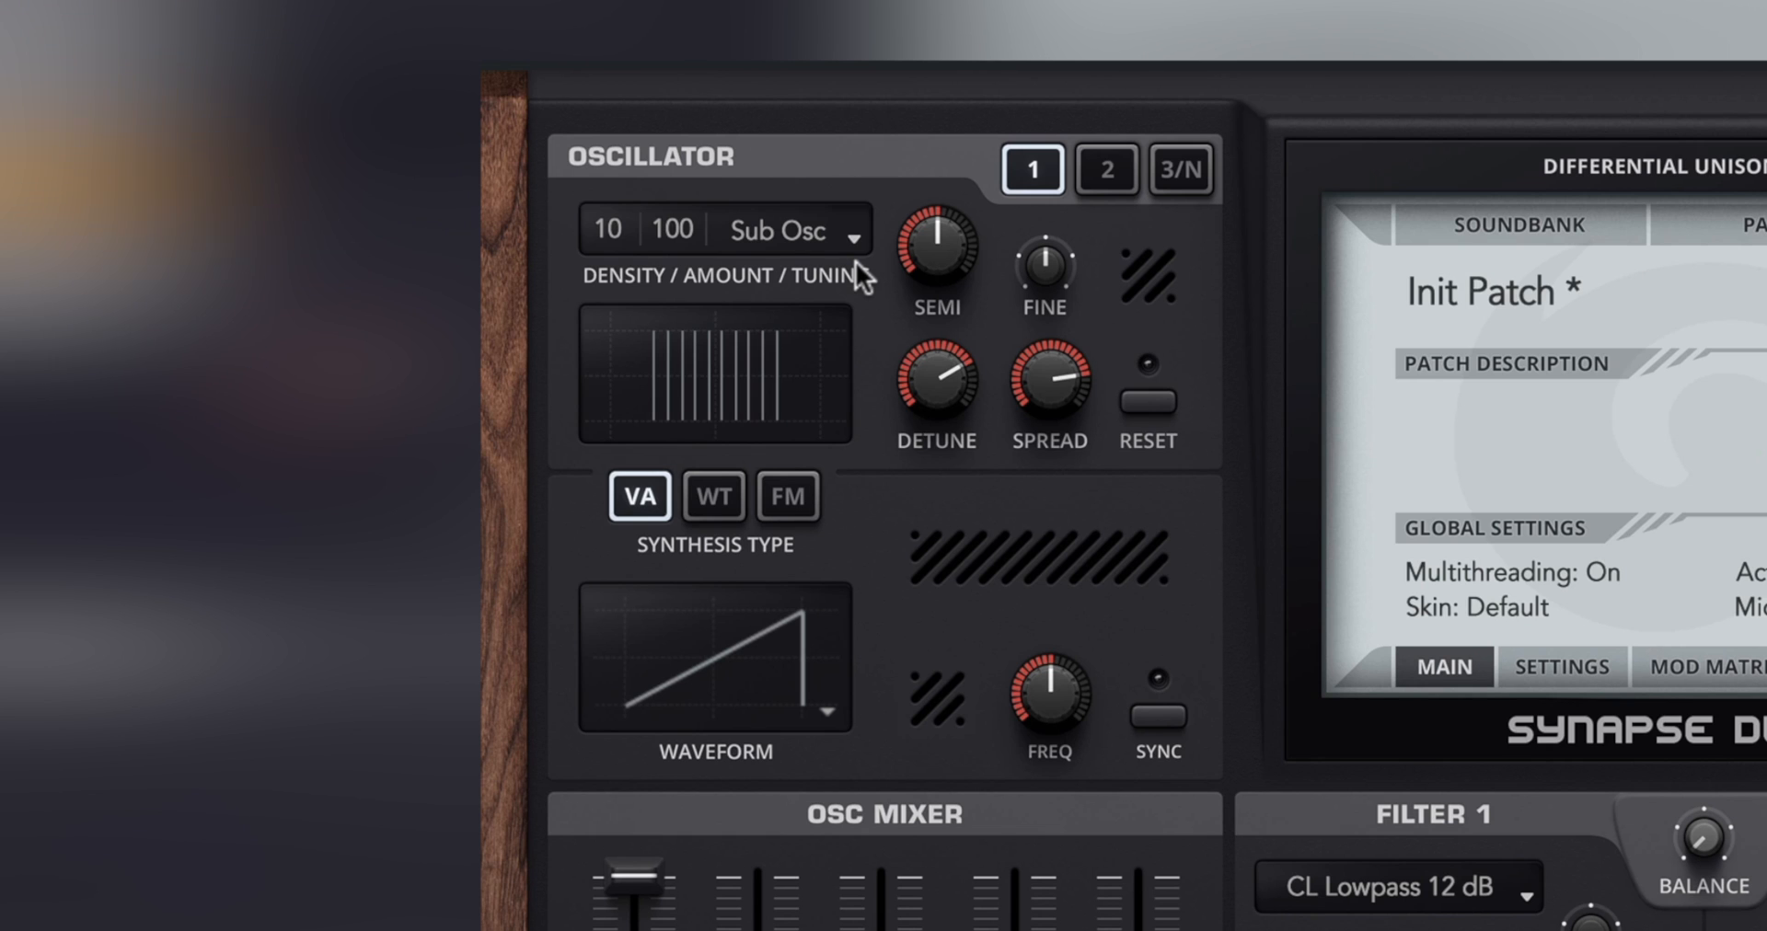
- Set oscillator 1's tuning mode to SWARM and sweep its rate down and up, ending at maximum
{"action": "left_click", "coordinate": [804, 234]}
{"action": "left_click", "coordinate": [823, 621]}
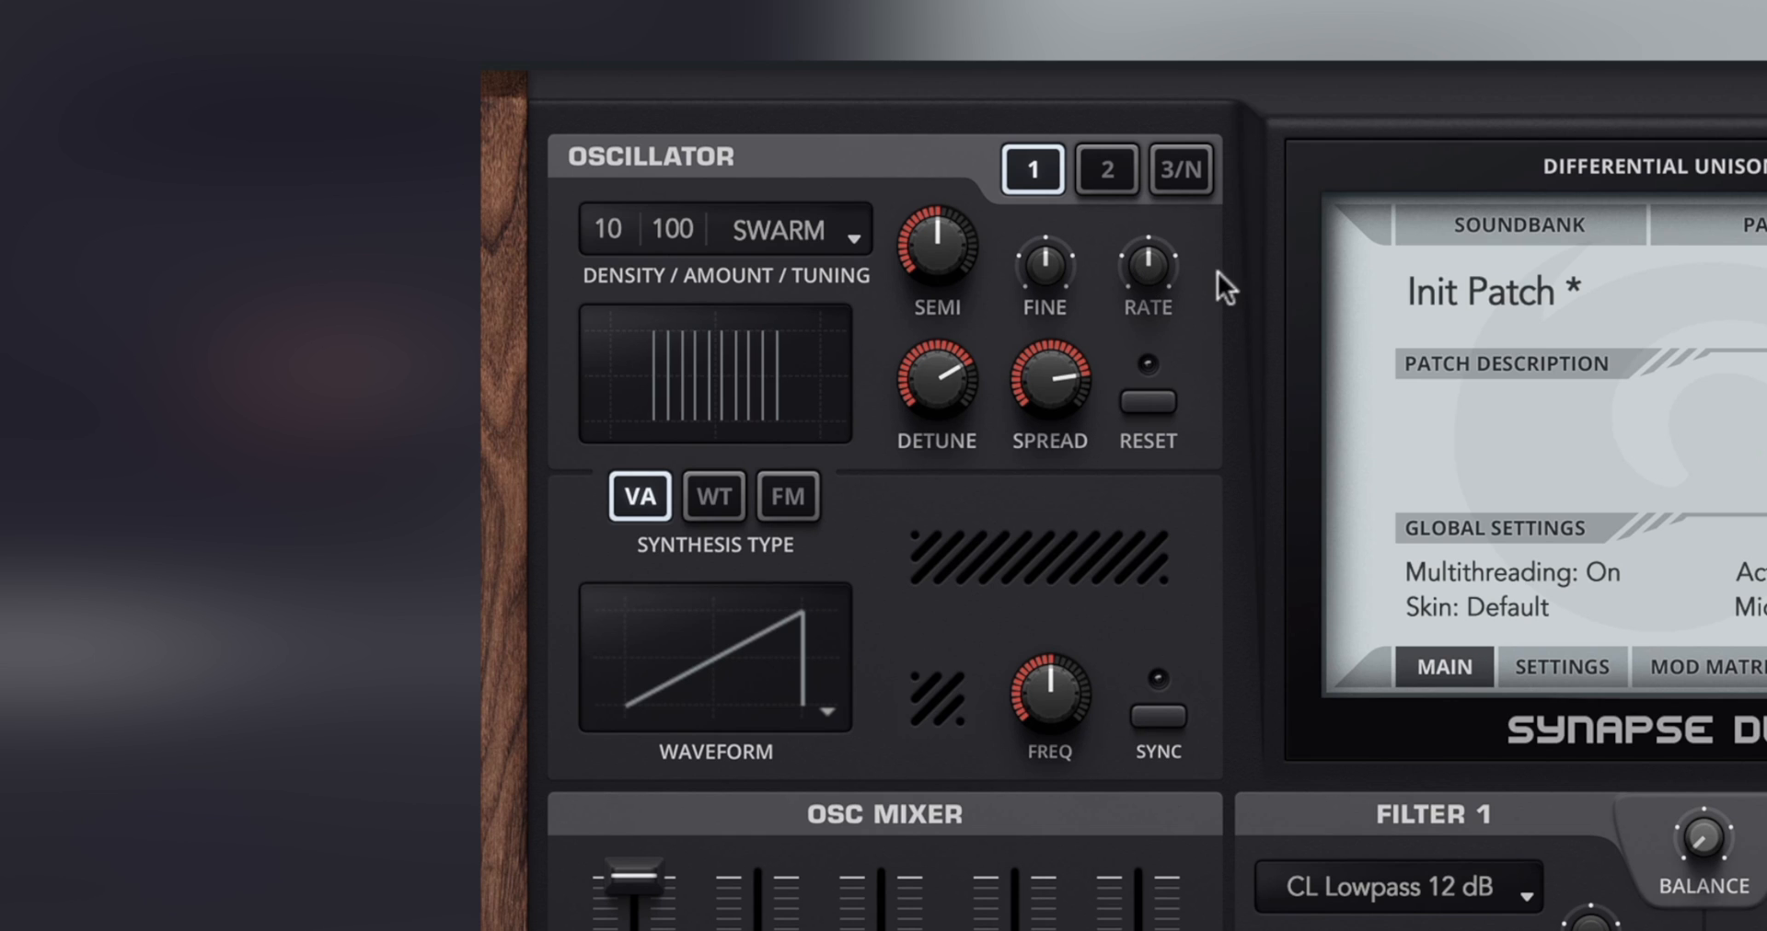
{"action": "left_click_drag", "start_coordinate": [1148, 274], "coordinate": [1095, 504]}
{"action": "left_click_drag", "start_coordinate": [1143, 263], "coordinate": [1126, 63]}
{"action": "left_click_drag", "start_coordinate": [1147, 268], "coordinate": [1155, 59]}
- Set oscillator 1's tuning mode to Linear and try a +1 semitone shift
{"action": "left_click", "coordinate": [754, 218]}
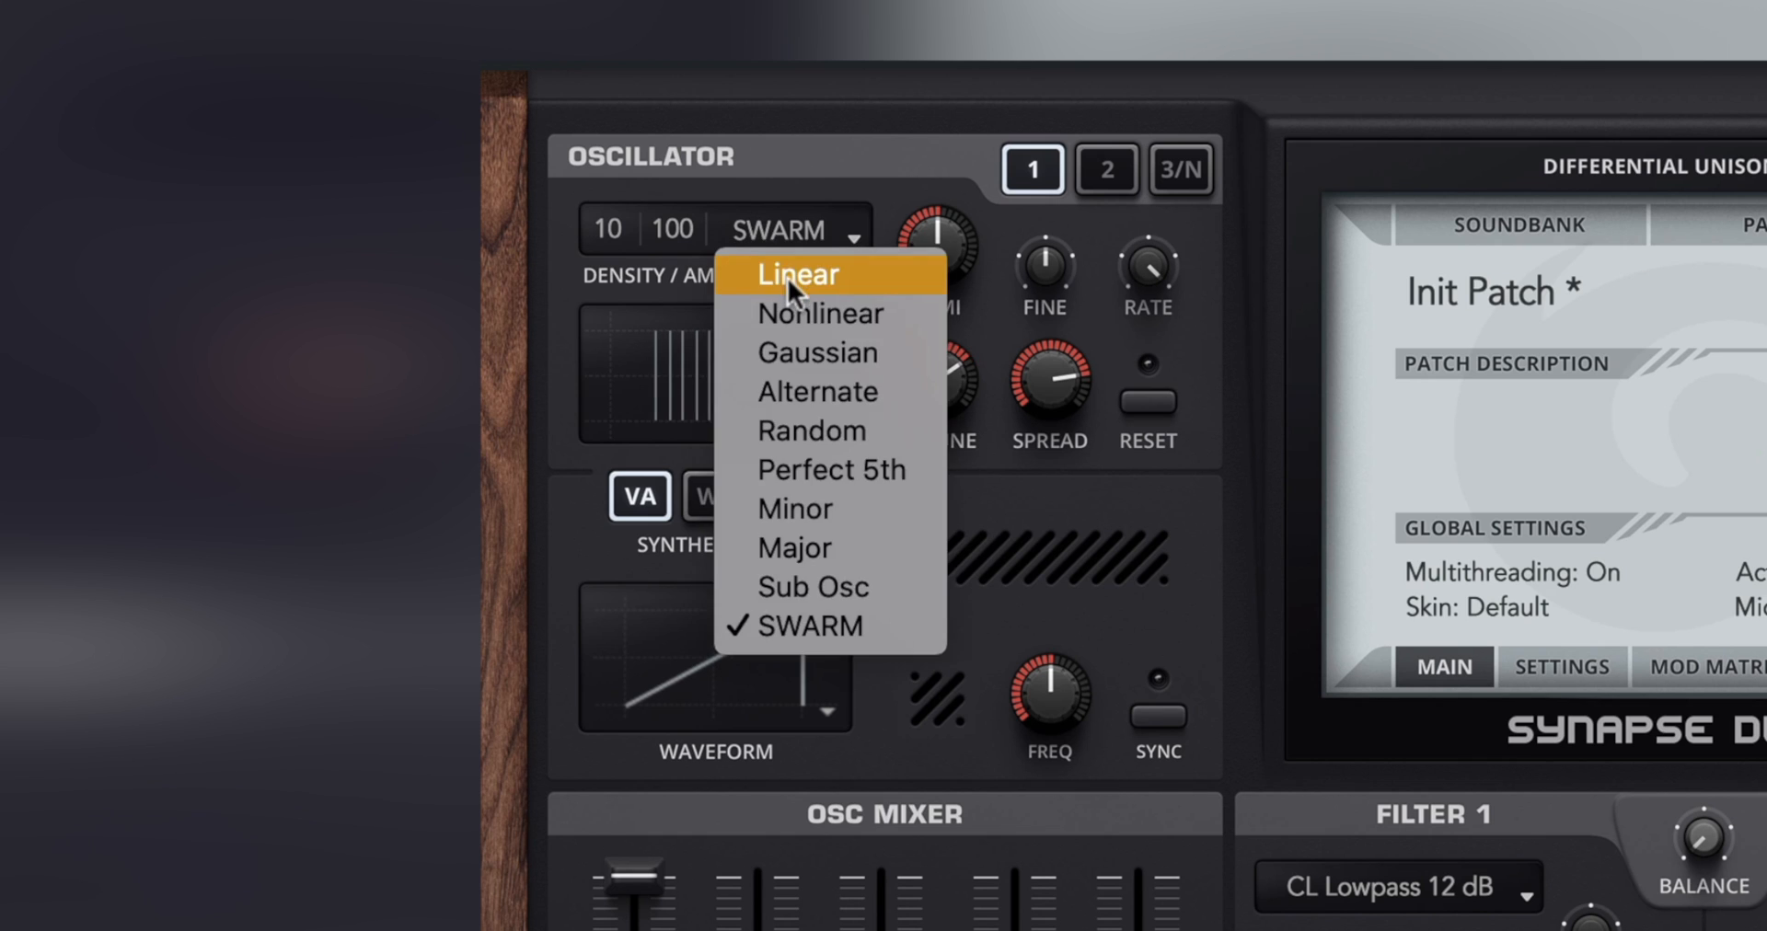
{"action": "left_click", "coordinate": [787, 278]}
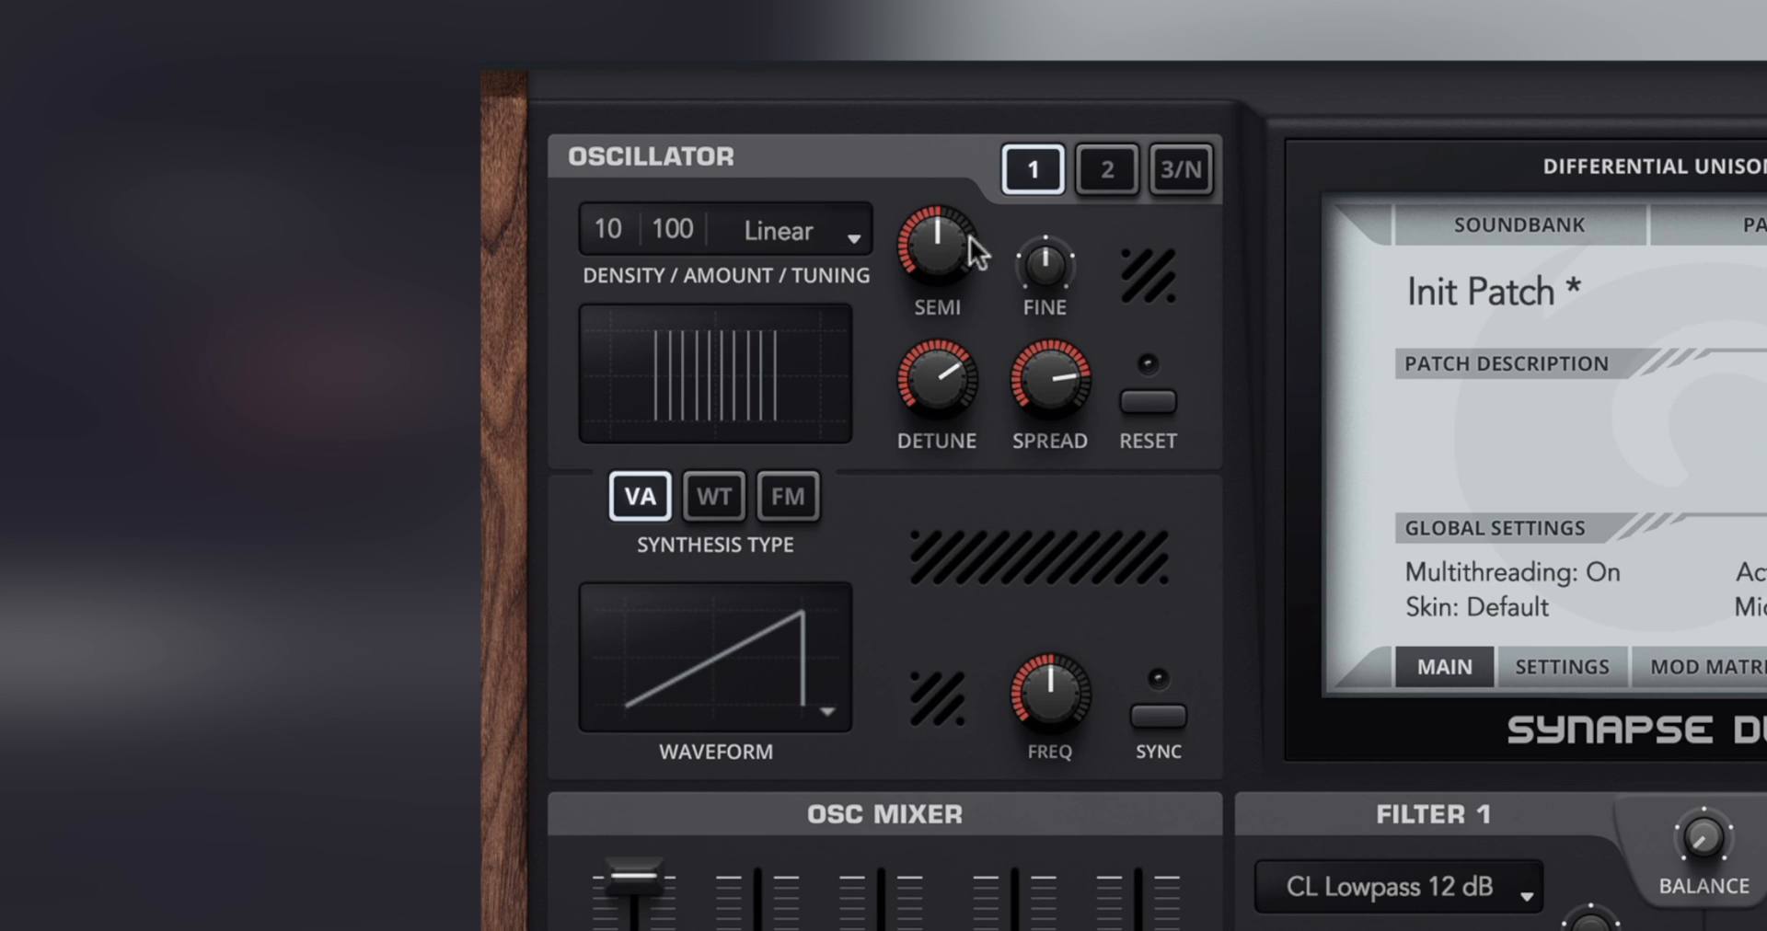
{"action": "mouse_move", "coordinate": [970, 236]}
{"action": "left_mouse_down"}
{"action": "mouse_move", "coordinate": [948, 237]}
{"action": "mouse_move", "coordinate": [963, 167]}
{"action": "mouse_move", "coordinate": [958, 227]}
{"action": "mouse_move", "coordinate": [936, 234]}
{"action": "left_mouse_up"}
{"action": "mouse_move", "coordinate": [937, 243]}
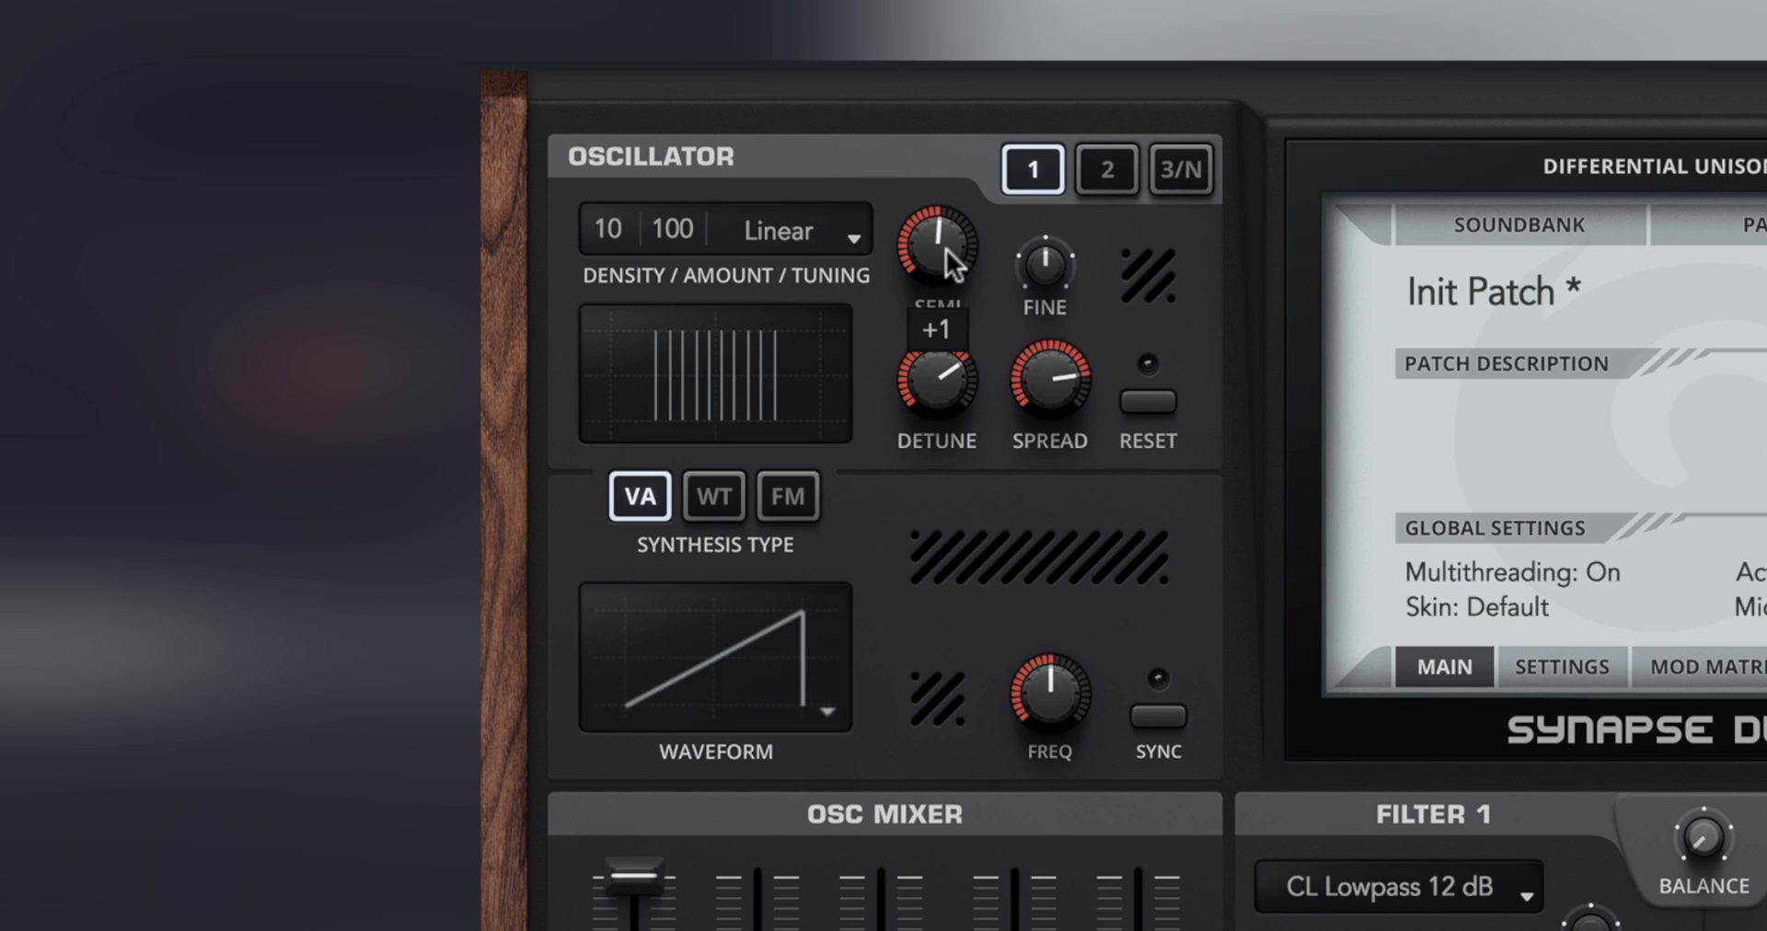
{"action": "double_click", "coordinate": [946, 251]}
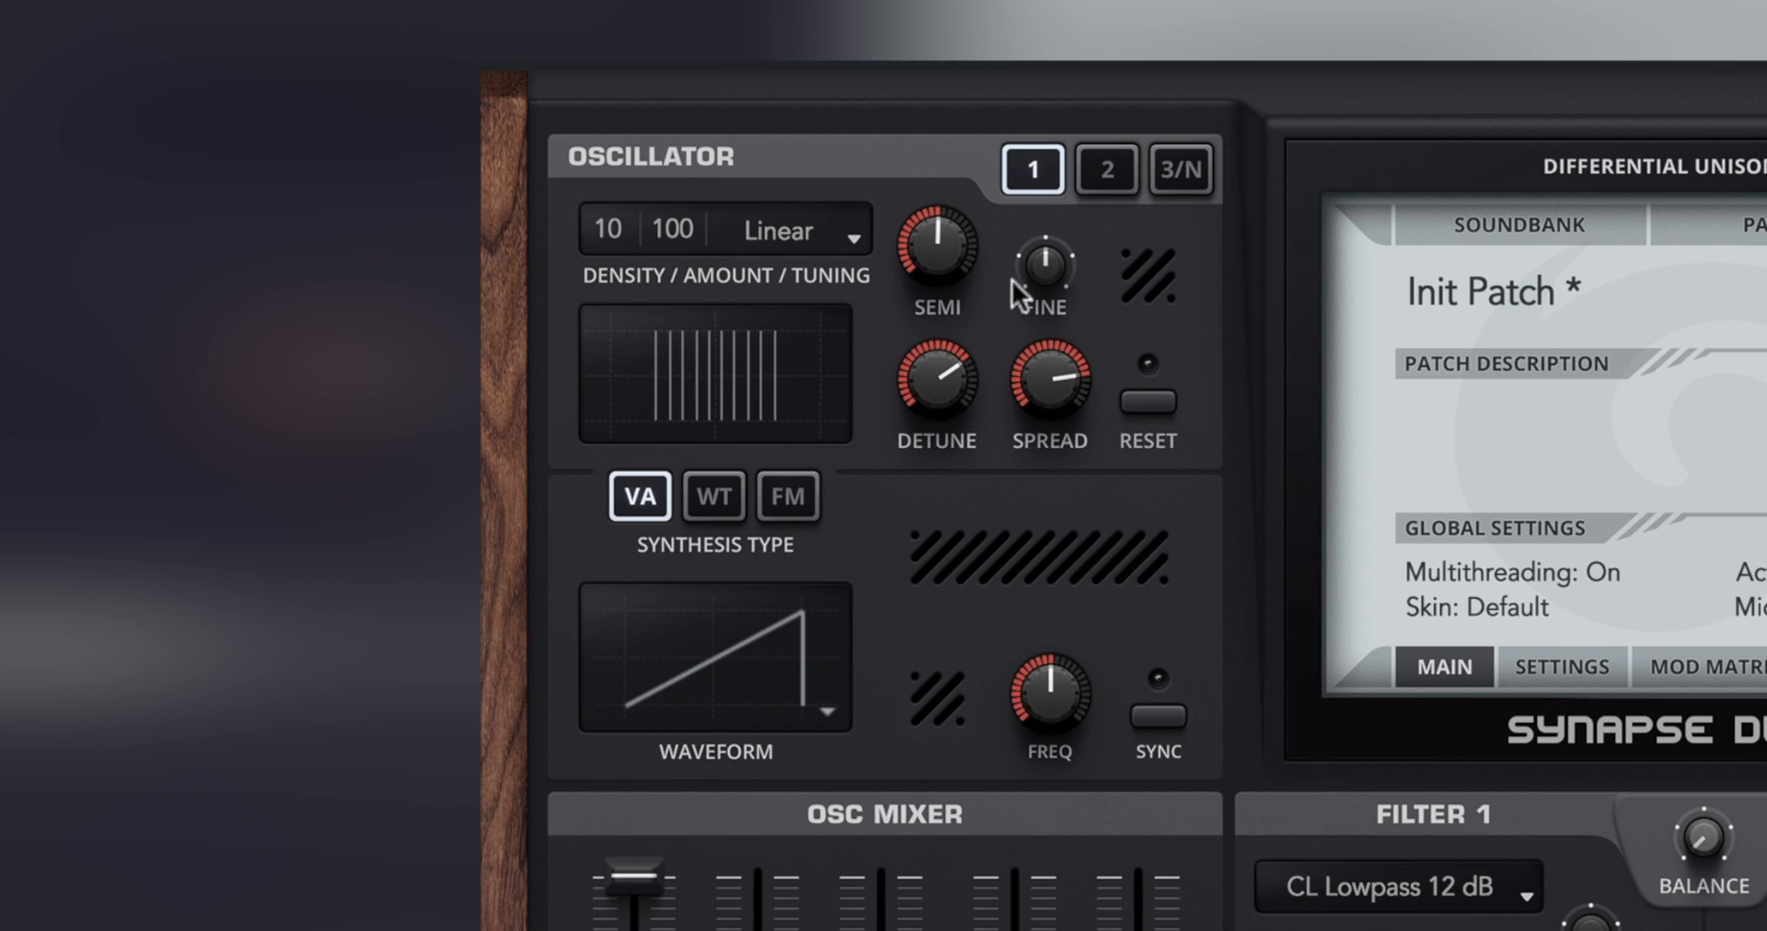
- Sweep oscillator 1's fine tuning down and up, and reset it to its default
{"action": "left_click_drag", "start_coordinate": [1041, 267], "coordinate": [1051, 571]}
{"action": "left_click_drag", "start_coordinate": [1060, 420], "coordinate": [1069, 256]}
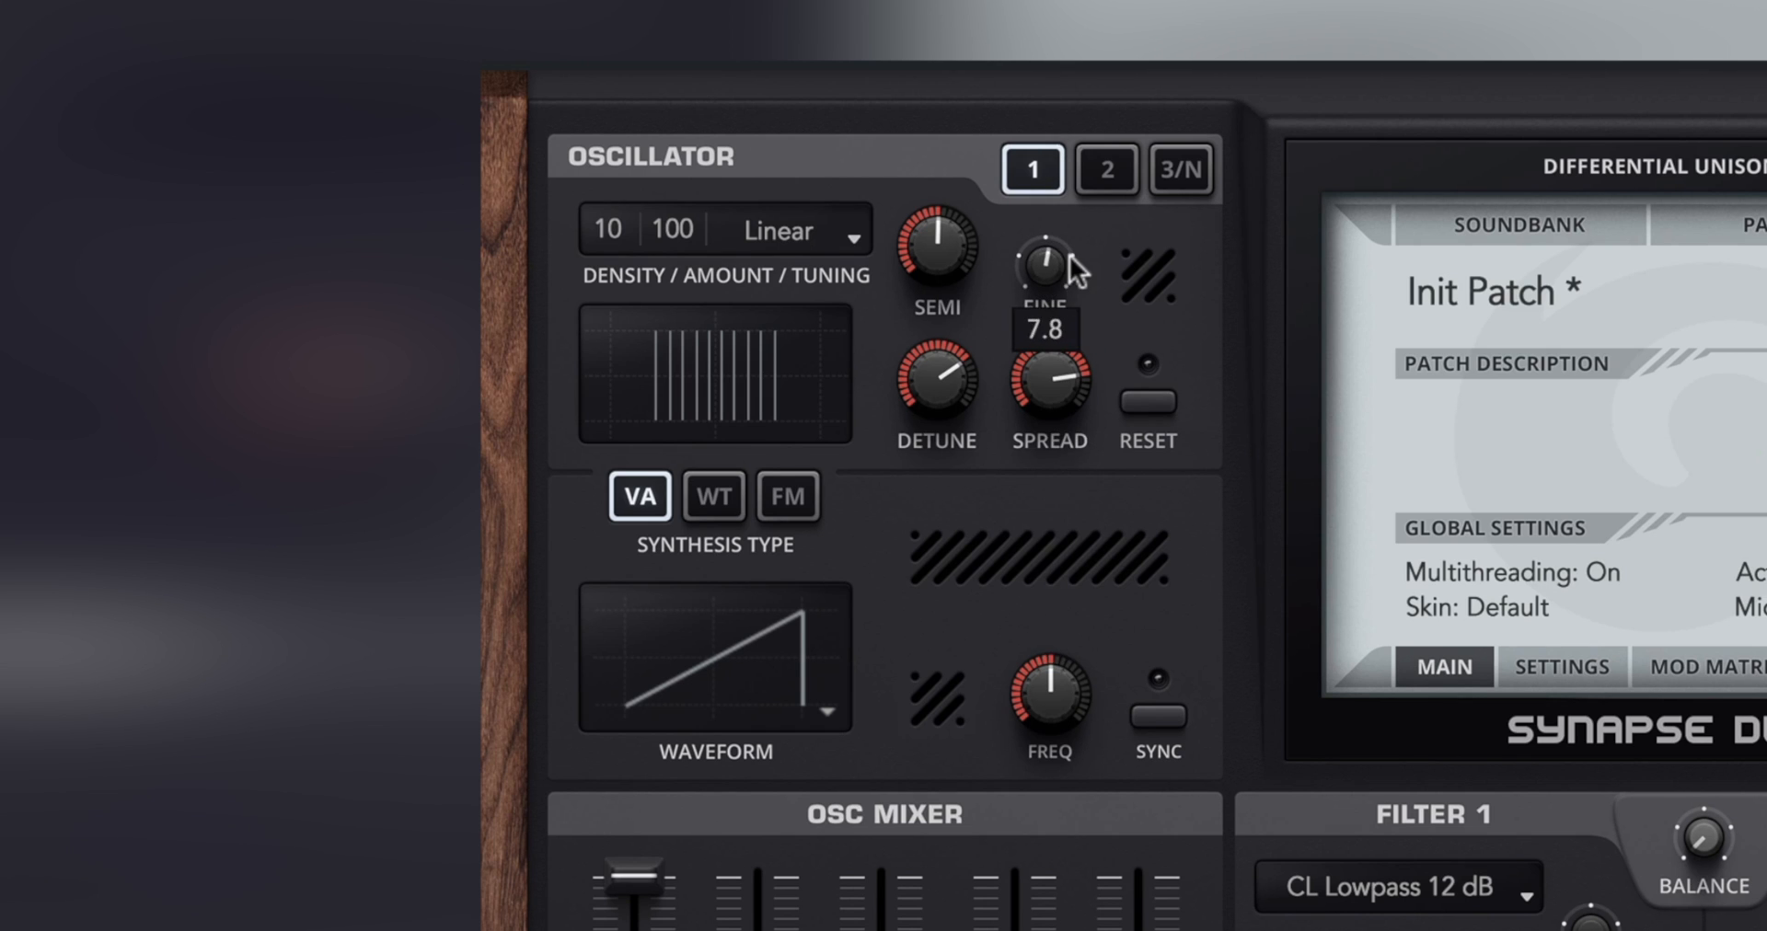
{"action": "double_click", "coordinate": [1069, 256]}
- Lower oscillator 1's detune to slightly above the middle, and sweep its spread down and back to about four fifths
{"action": "mouse_move", "coordinate": [920, 373]}
{"action": "left_mouse_down"}
{"action": "mouse_move", "coordinate": [913, 484]}
{"action": "mouse_move", "coordinate": [941, 190]}
{"action": "mouse_move", "coordinate": [936, 396]}
{"action": "left_mouse_up"}
{"action": "left_click_drag", "start_coordinate": [1049, 398], "coordinate": [1010, 479]}
{"action": "left_click_drag", "start_coordinate": [1019, 347], "coordinate": [1029, 394]}
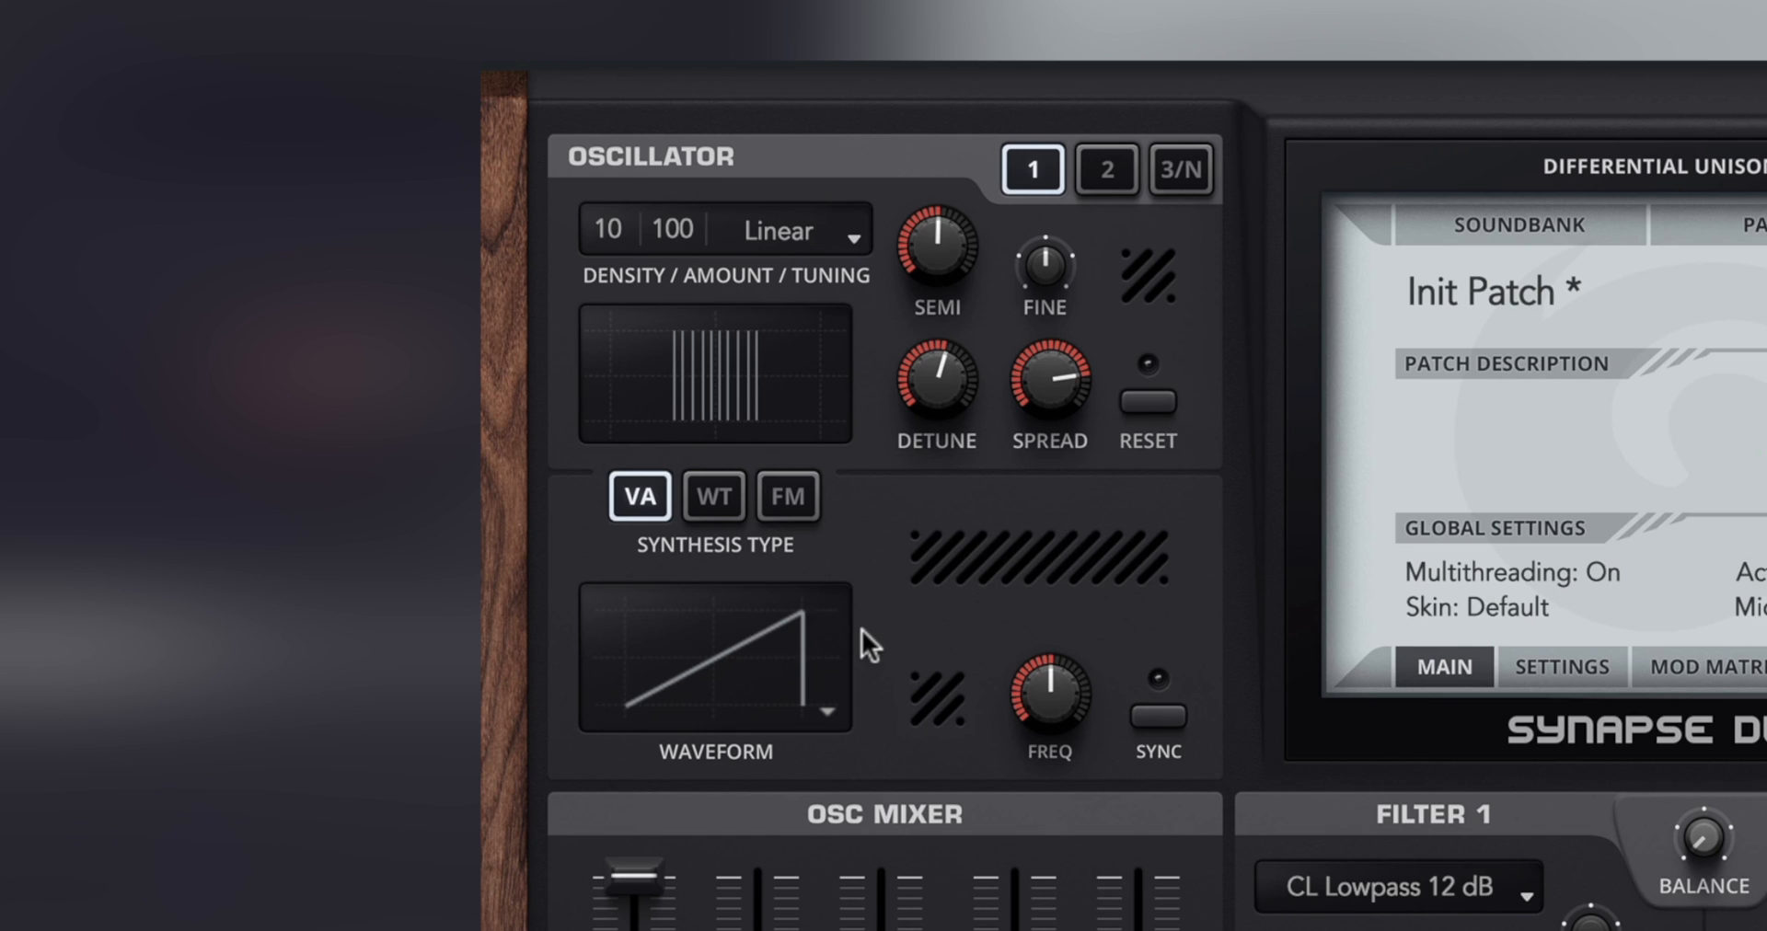
- View the VA waveform choices, and try oscillator 1's frequency control before resetting it to its default
{"action": "left_click", "coordinate": [791, 655]}
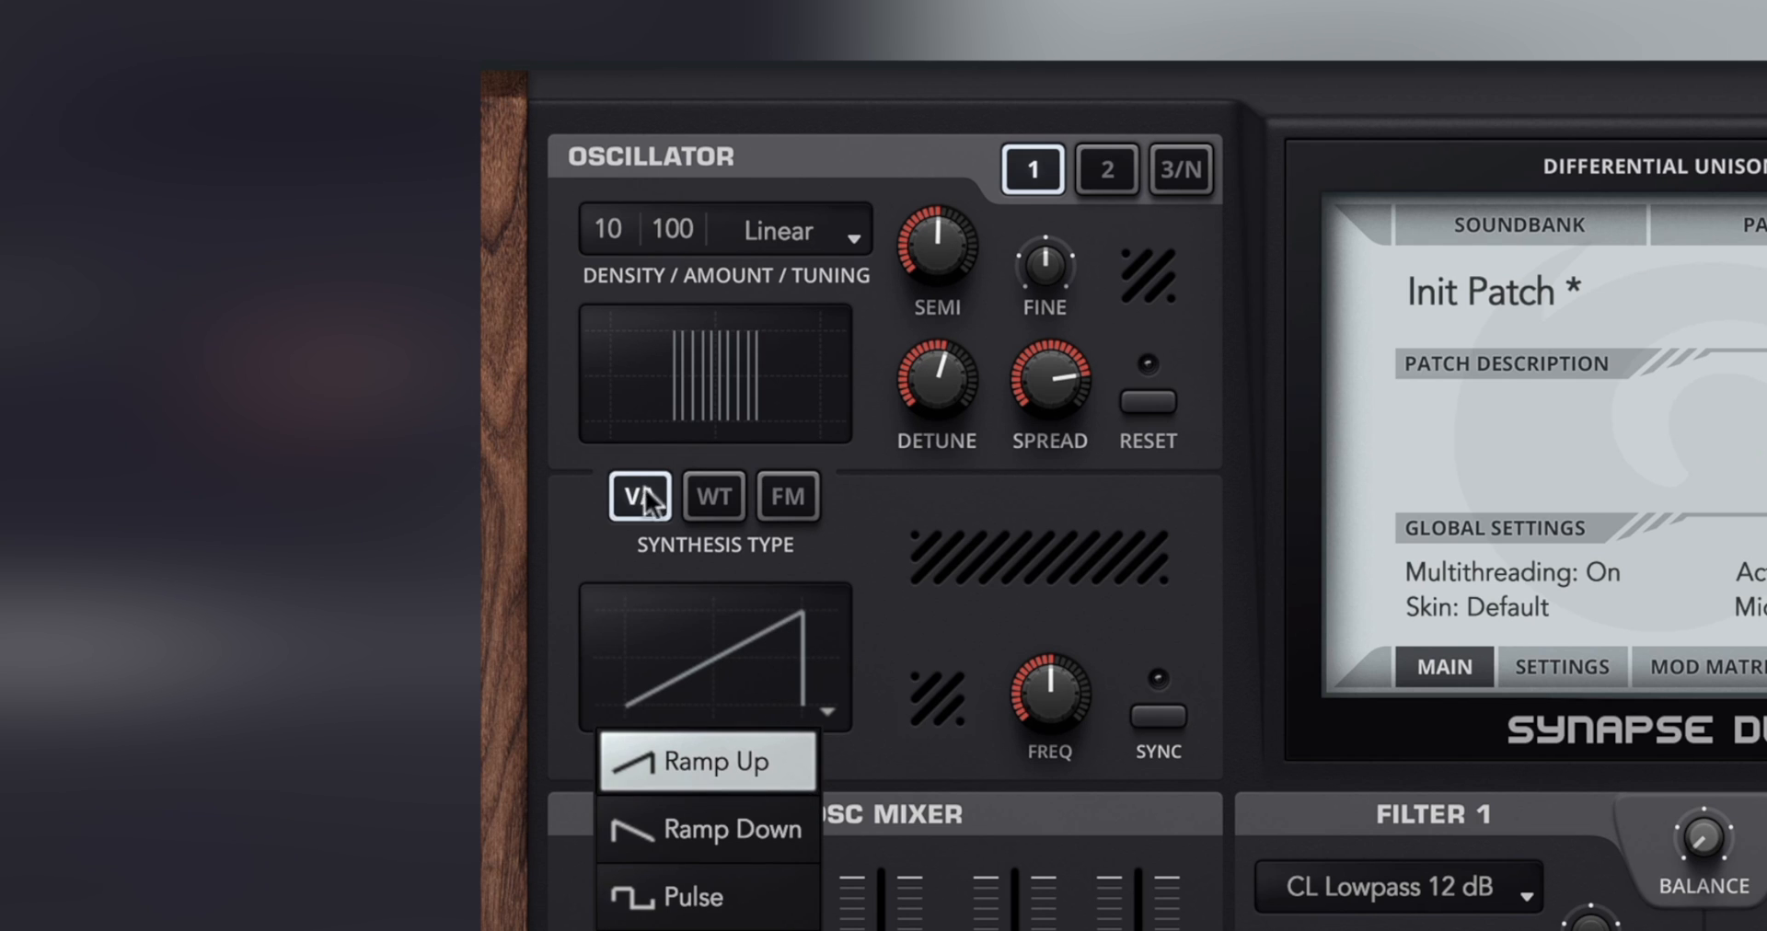
{"action": "left_click", "coordinate": [968, 554]}
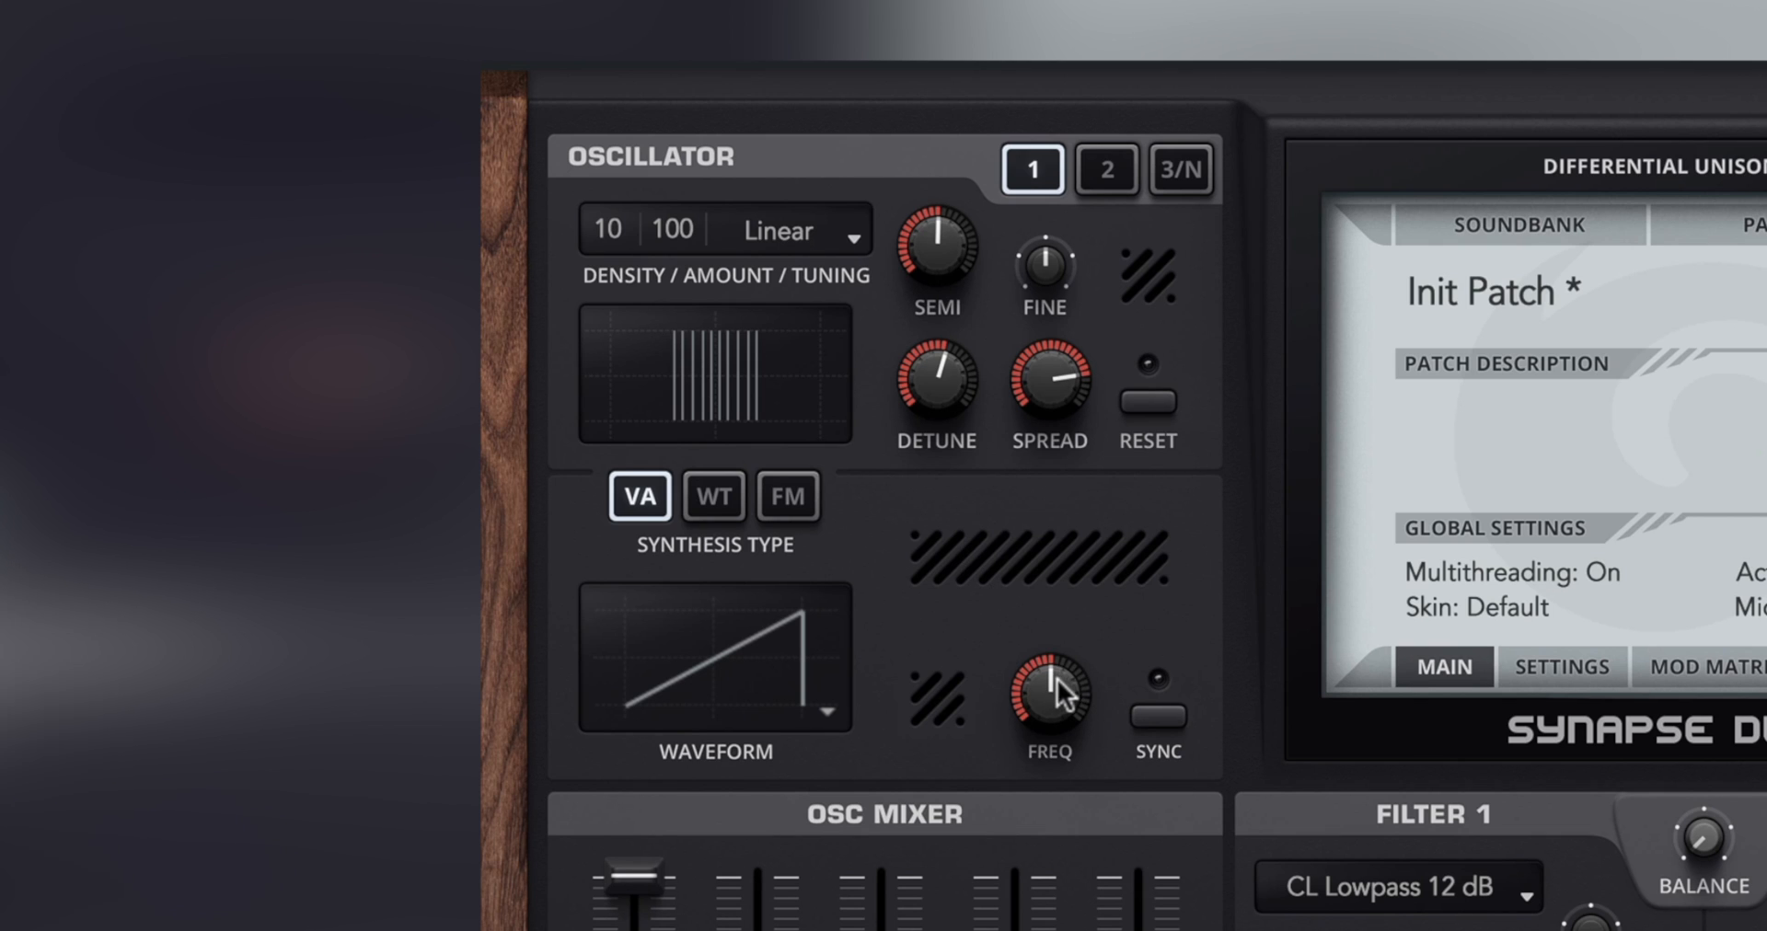
{"action": "mouse_move", "coordinate": [1058, 679]}
{"action": "left_mouse_down"}
{"action": "mouse_move", "coordinate": [1021, 875]}
{"action": "mouse_move", "coordinate": [1073, 465]}
{"action": "mouse_move", "coordinate": [1071, 697]}
{"action": "left_mouse_up"}
{"action": "double_click", "coordinate": [1069, 697]}
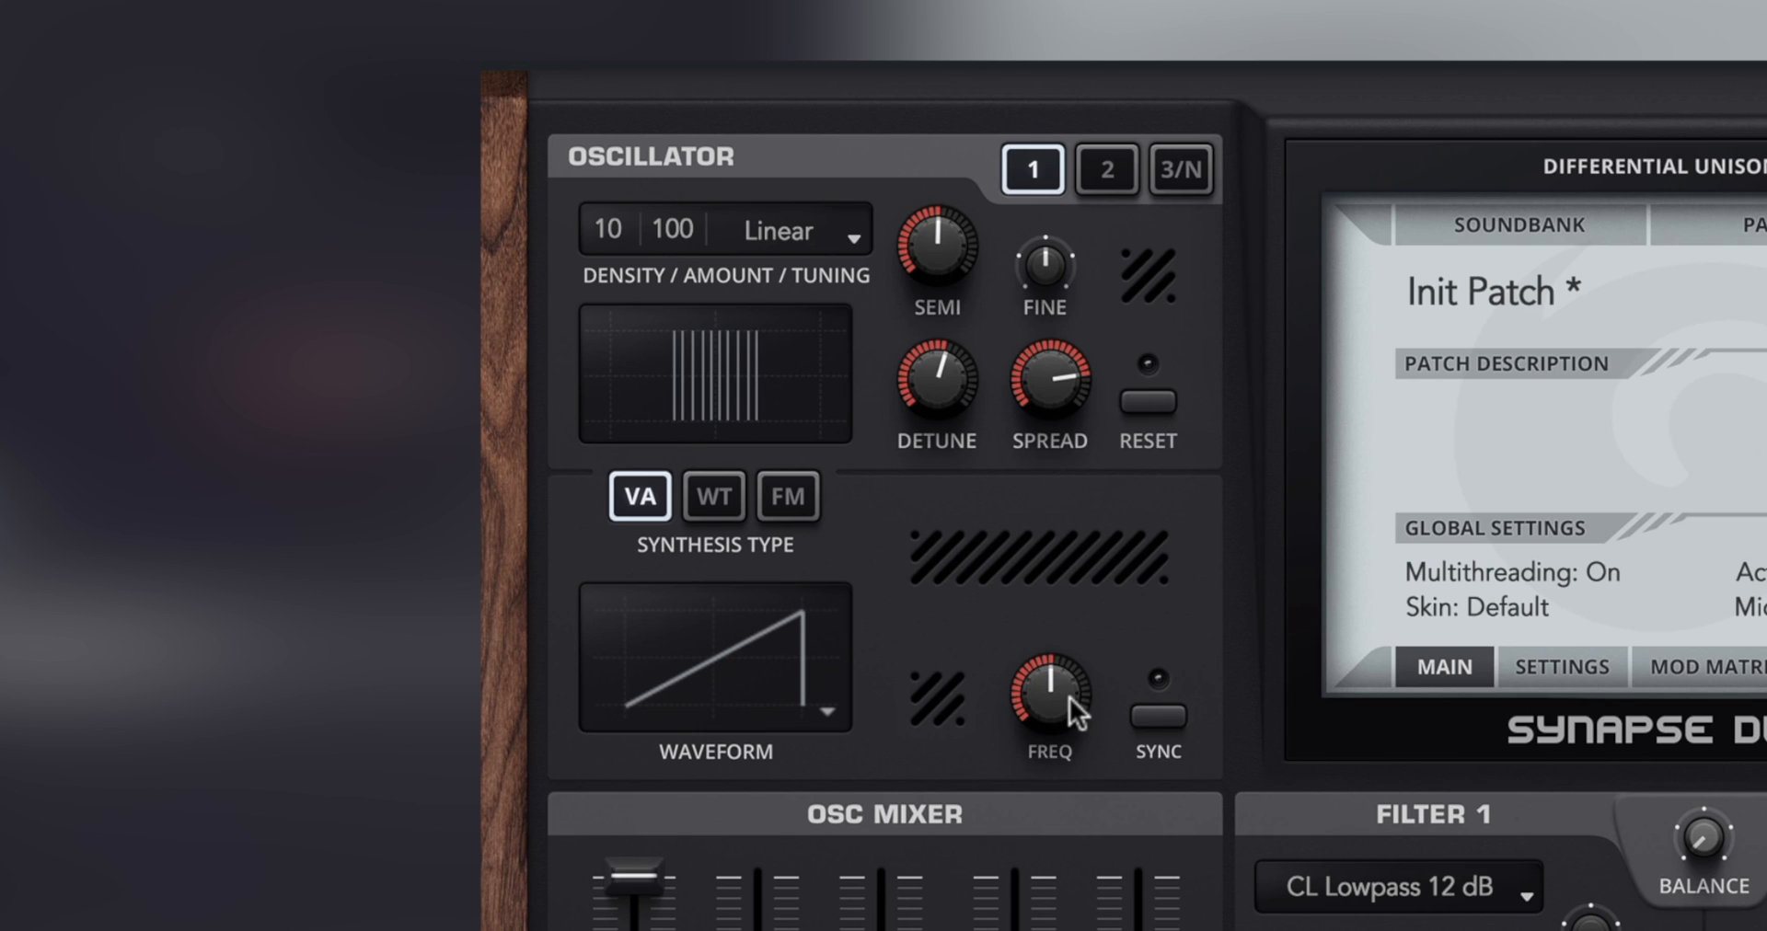
- Enable oscillator 1's sync to try the frequency sweep, resetting the frequency and disabling sync at the end
{"action": "left_click", "coordinate": [1163, 714]}
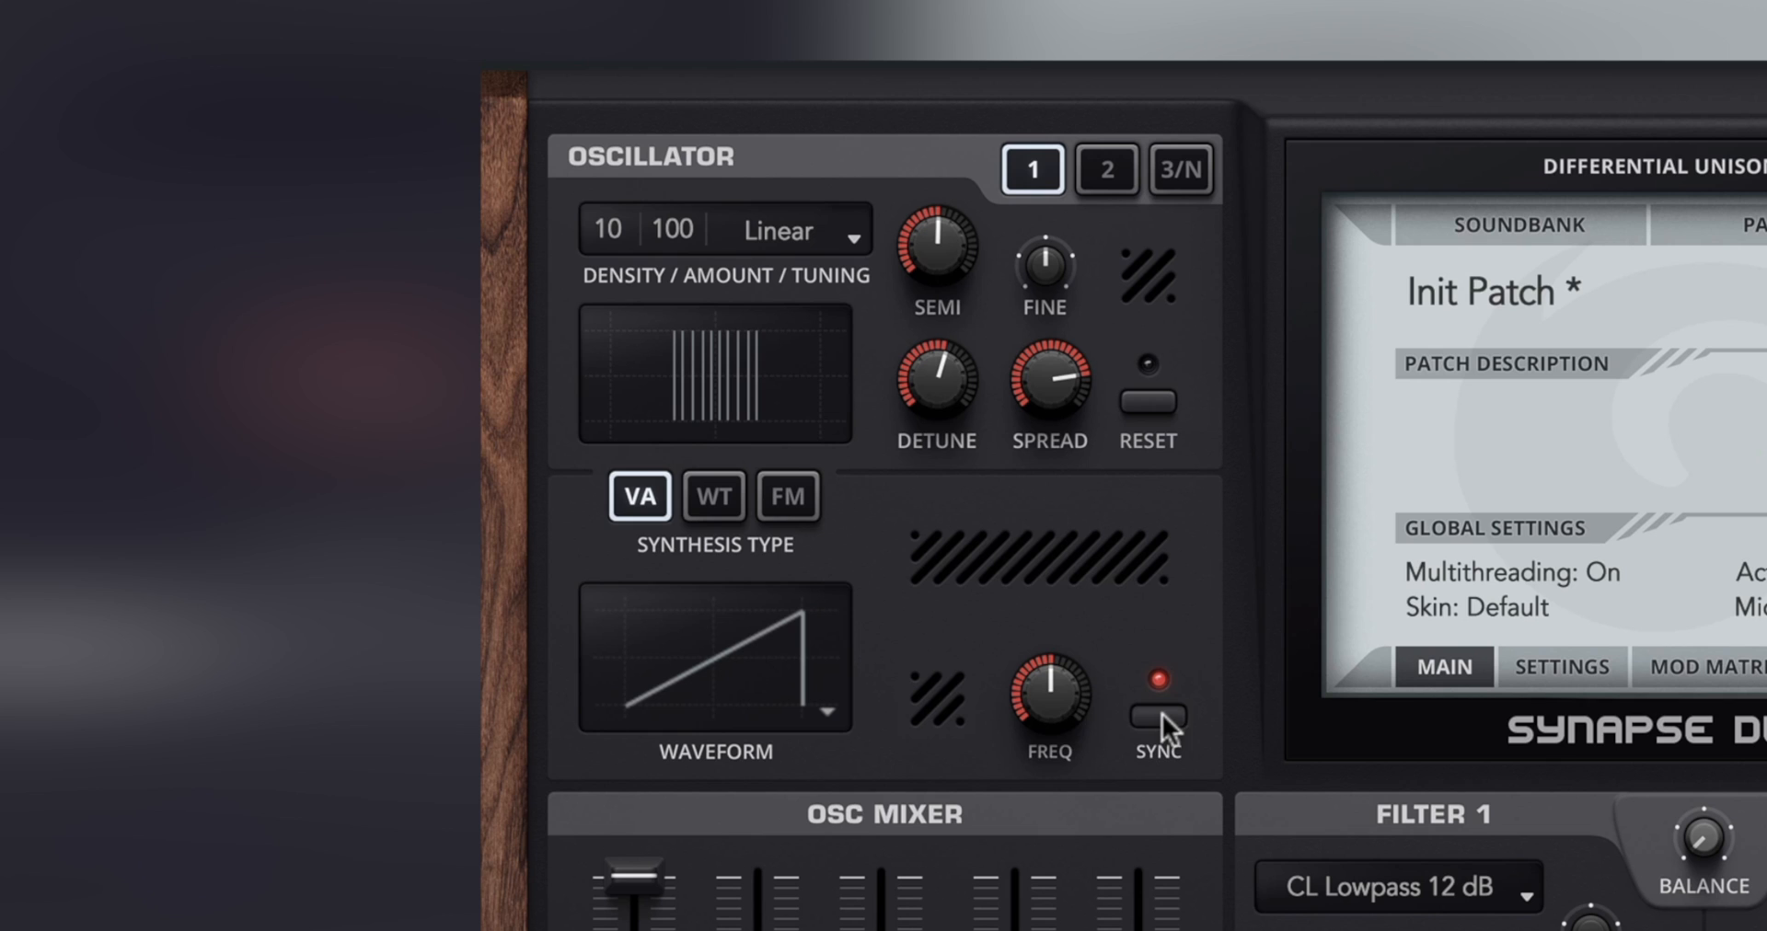
{"action": "left_click_drag", "start_coordinate": [1053, 688], "coordinate": [1068, 800]}
{"action": "double_click", "coordinate": [1067, 701]}
{"action": "left_click", "coordinate": [1154, 716]}
- Lower oscillator 1's density to 1, switch its synthesis type to WT and view the available waveforms
{"action": "left_click_drag", "start_coordinate": [618, 234], "coordinate": [614, 347]}
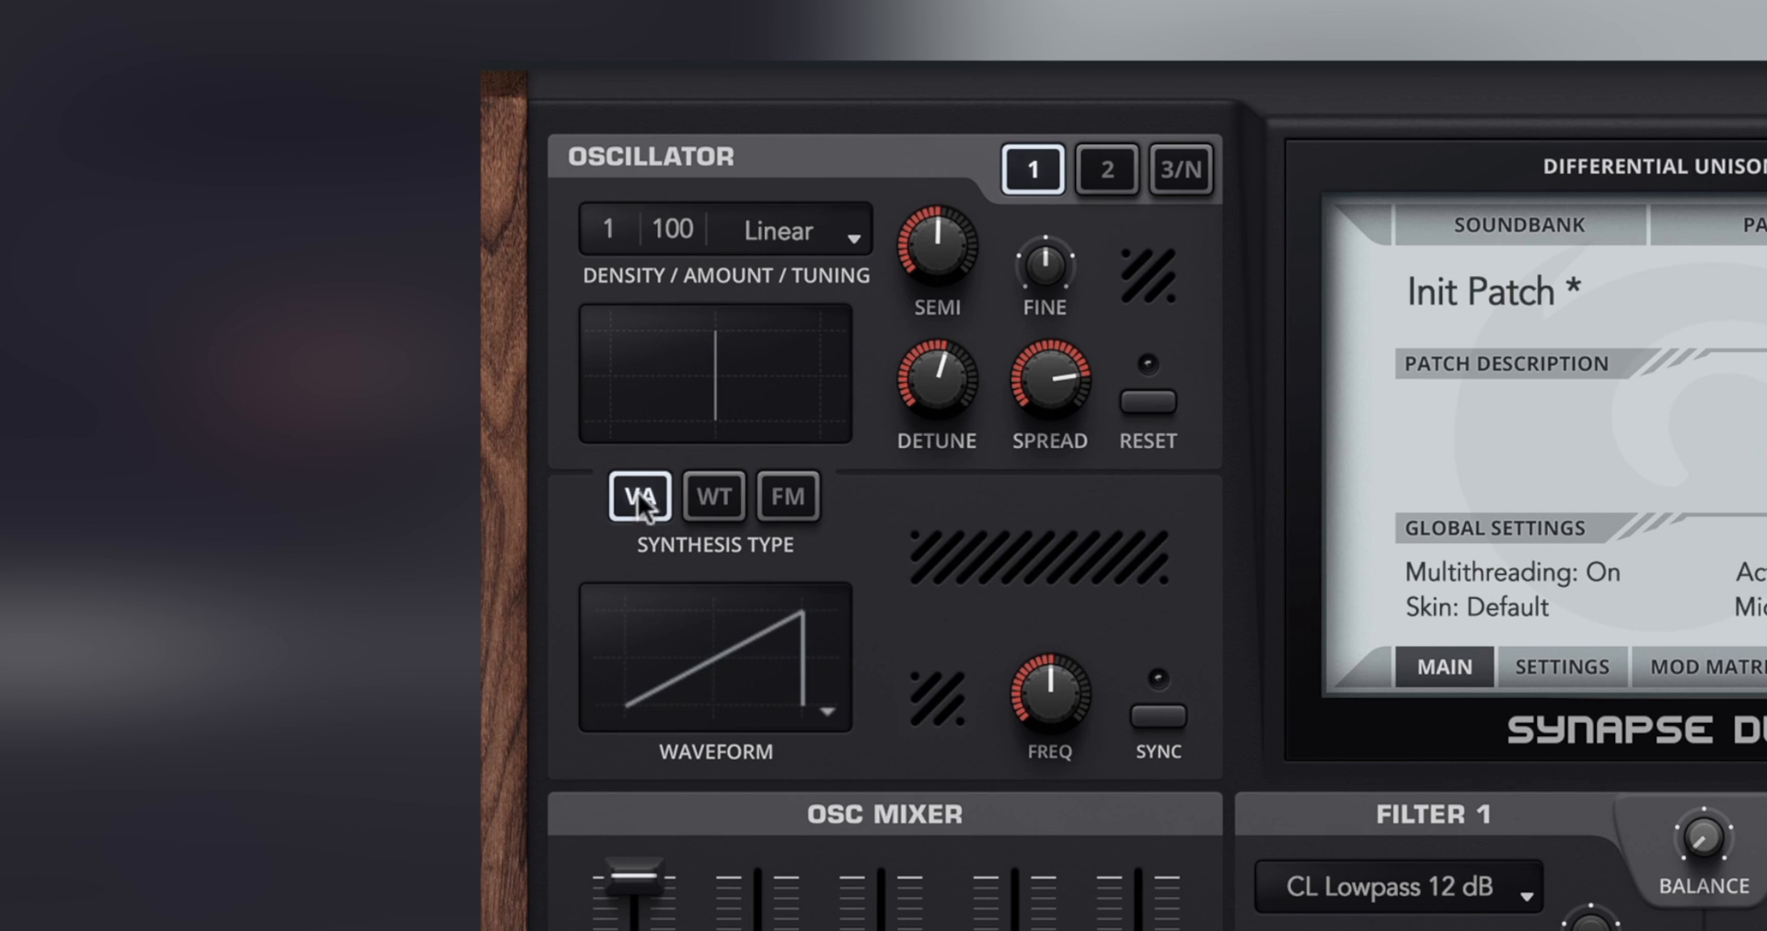
{"action": "left_click", "coordinate": [715, 501]}
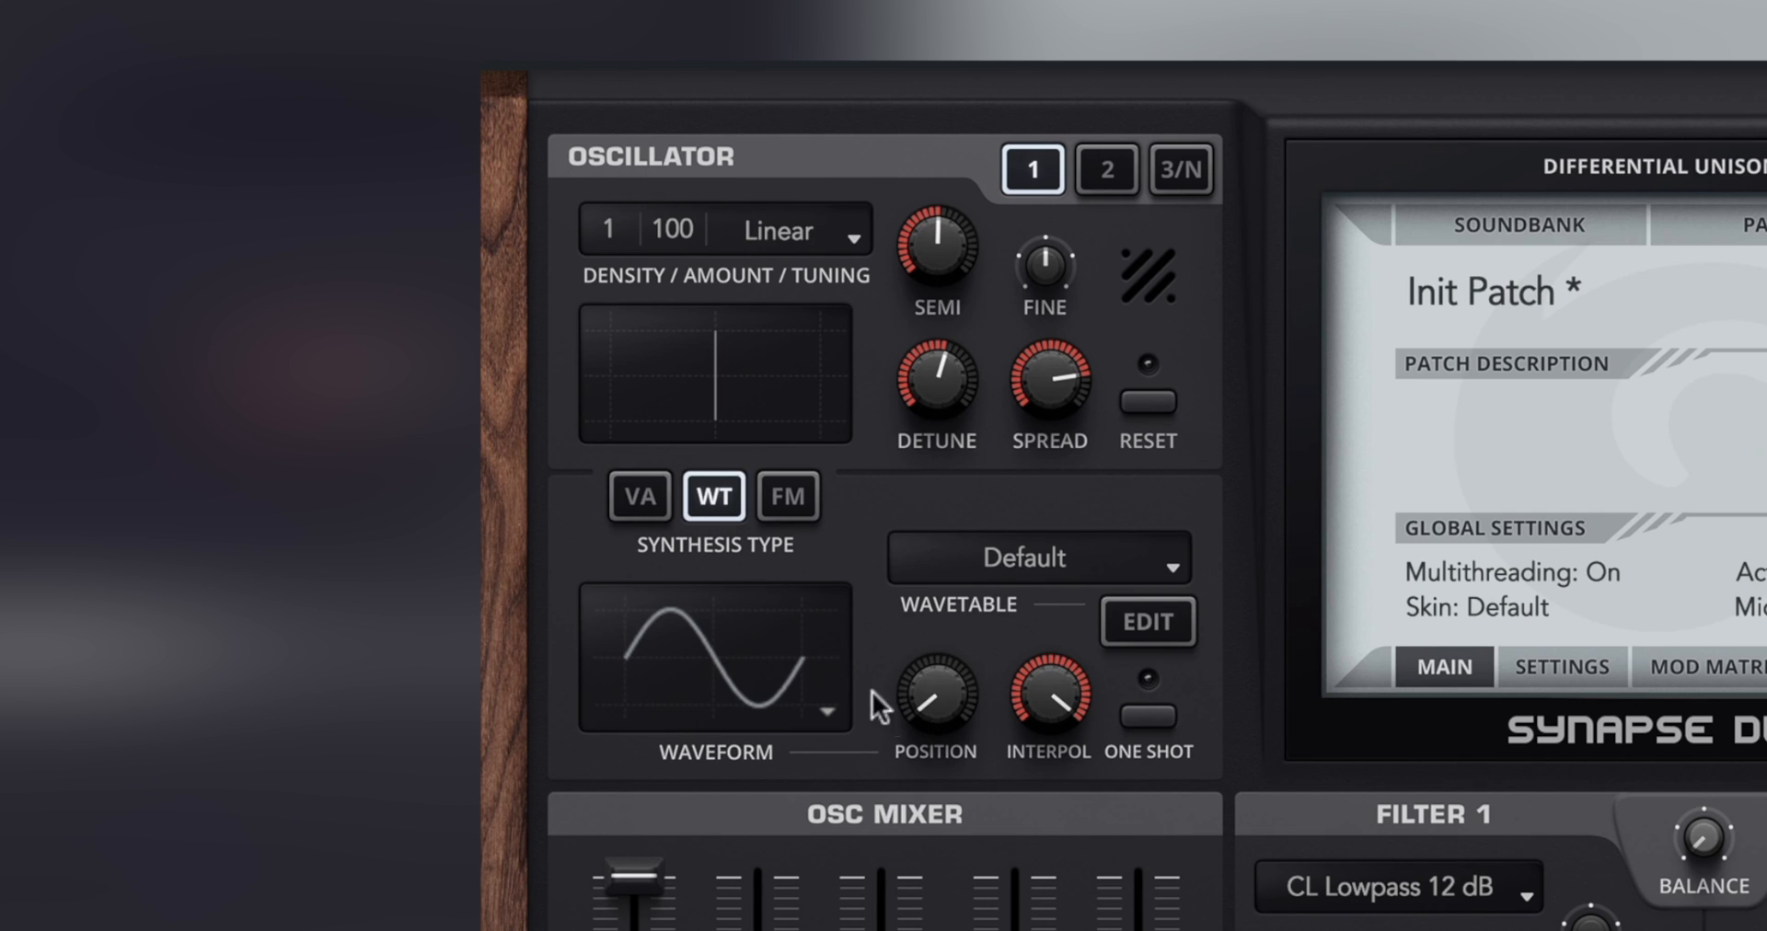
{"action": "left_click", "coordinate": [825, 705]}
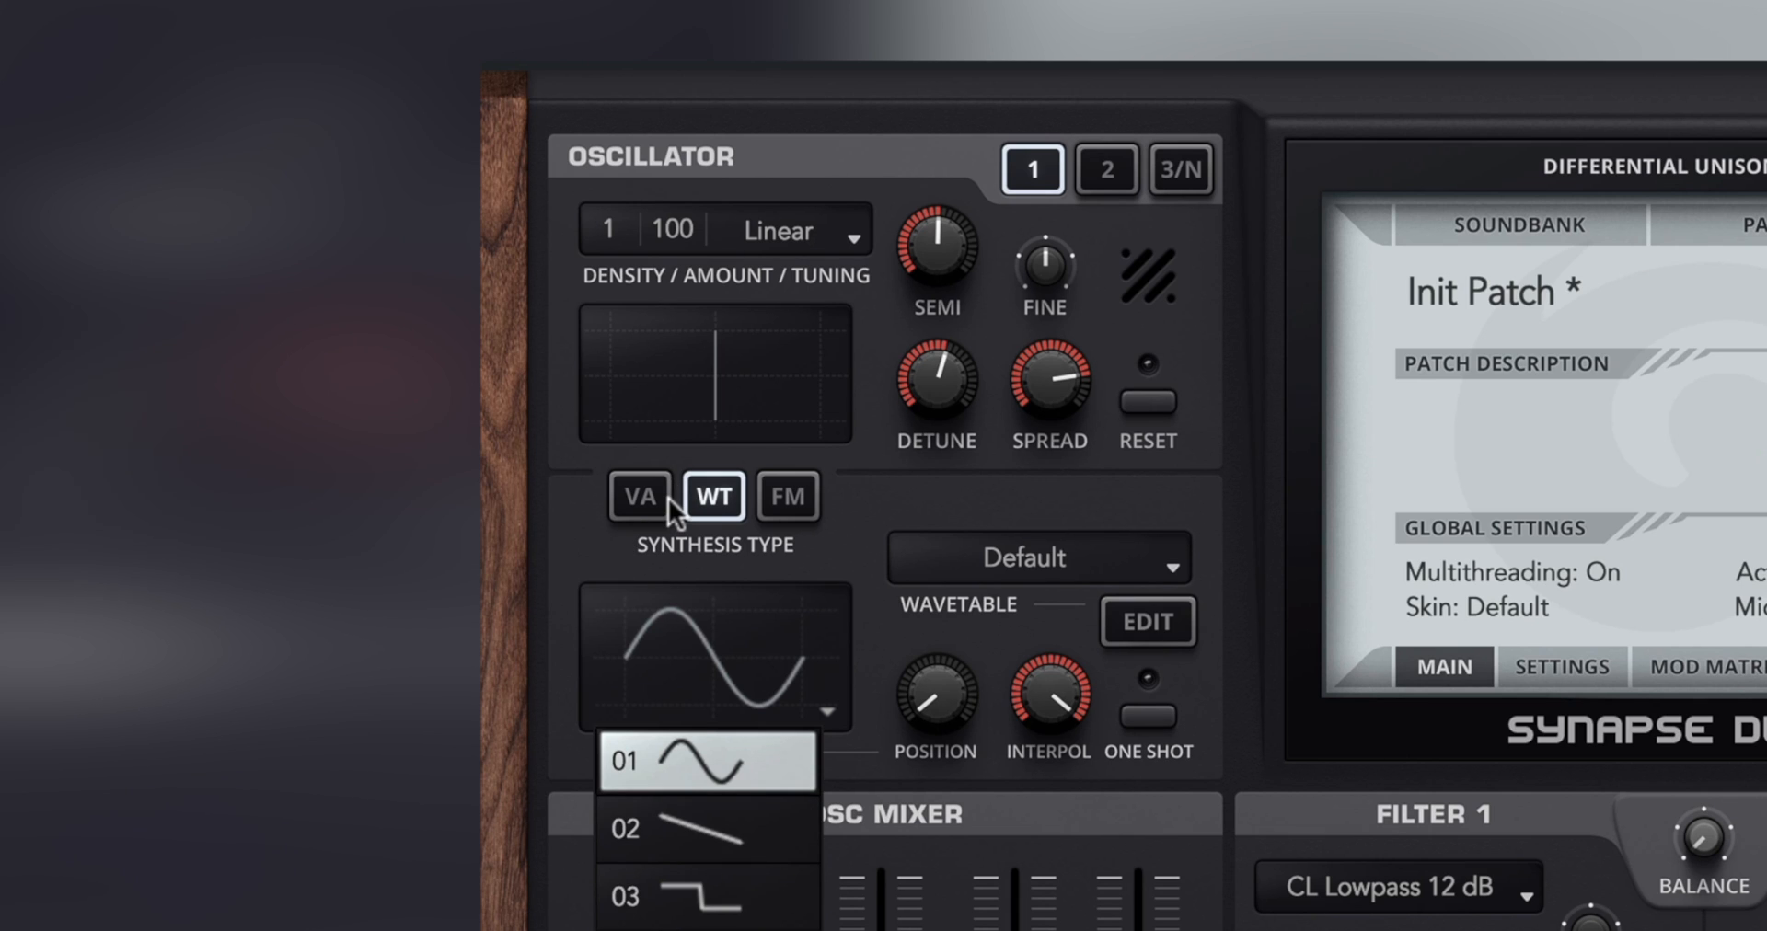
{"action": "left_click", "coordinate": [836, 521]}
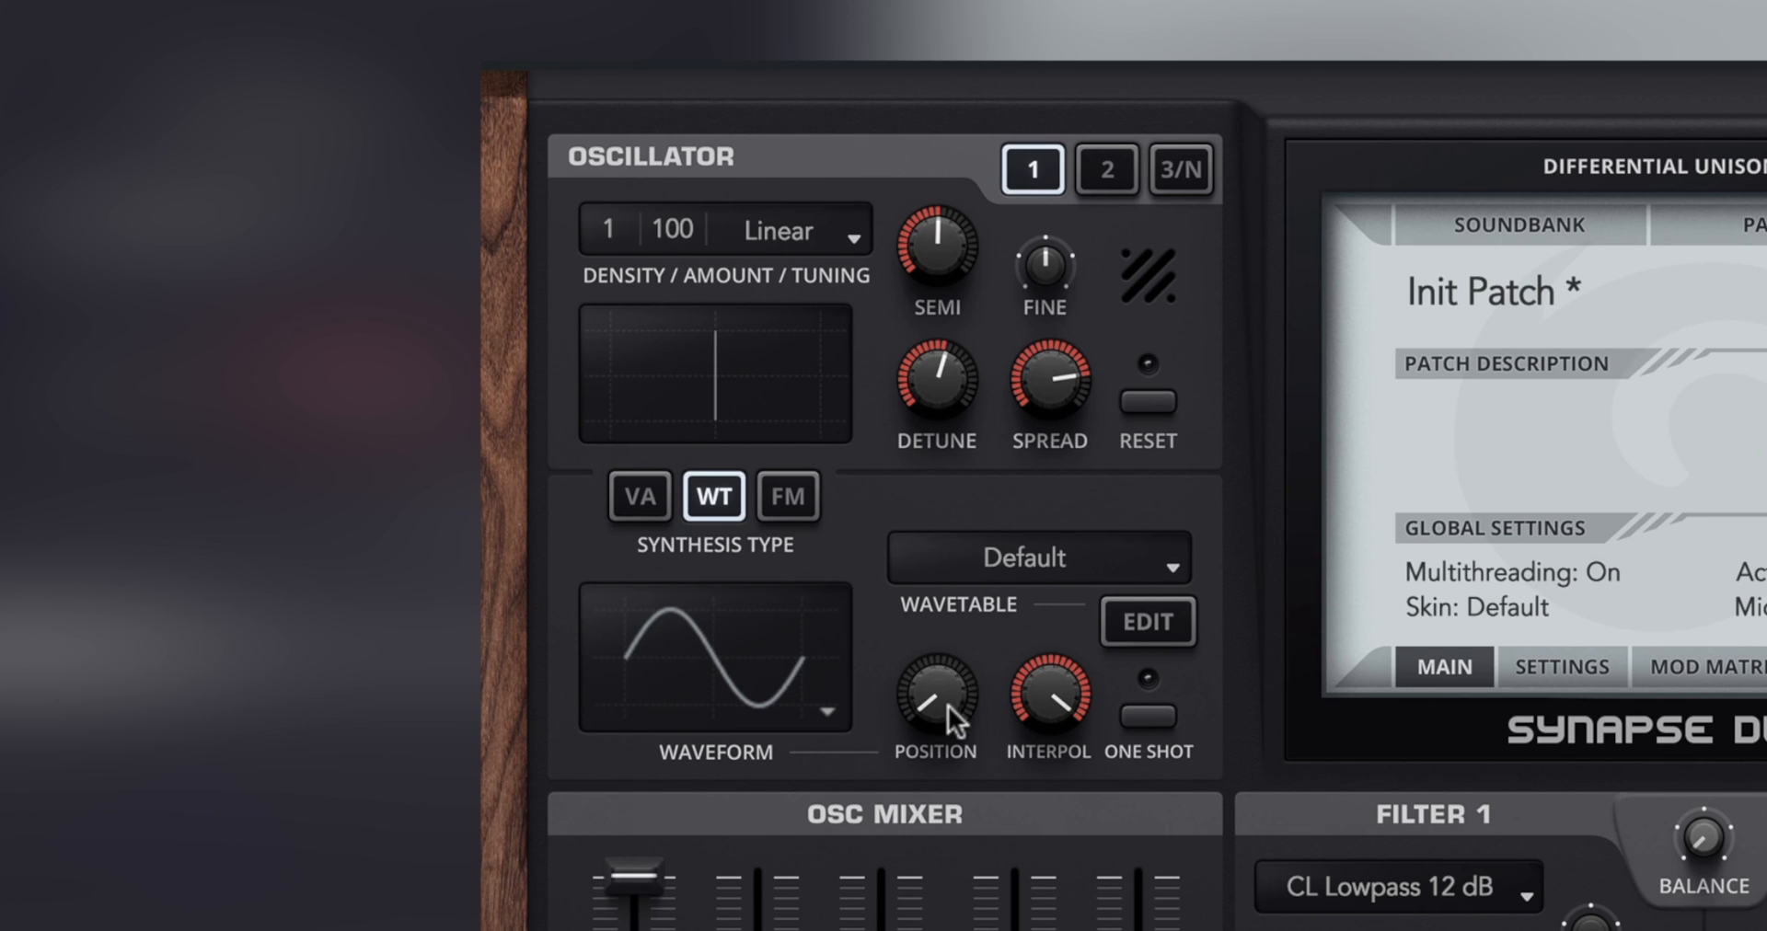
- Raise the wavetable position slightly and examine the waveforms in the Default wavetable
{"action": "mouse_move", "coordinate": [947, 705]}
{"action": "left_mouse_down"}
{"action": "mouse_move", "coordinate": [915, 406]}
{"action": "mouse_move", "coordinate": [935, 395]}
{"action": "mouse_move", "coordinate": [929, 699]}
{"action": "left_mouse_up"}
{"action": "left_click", "coordinate": [765, 705]}
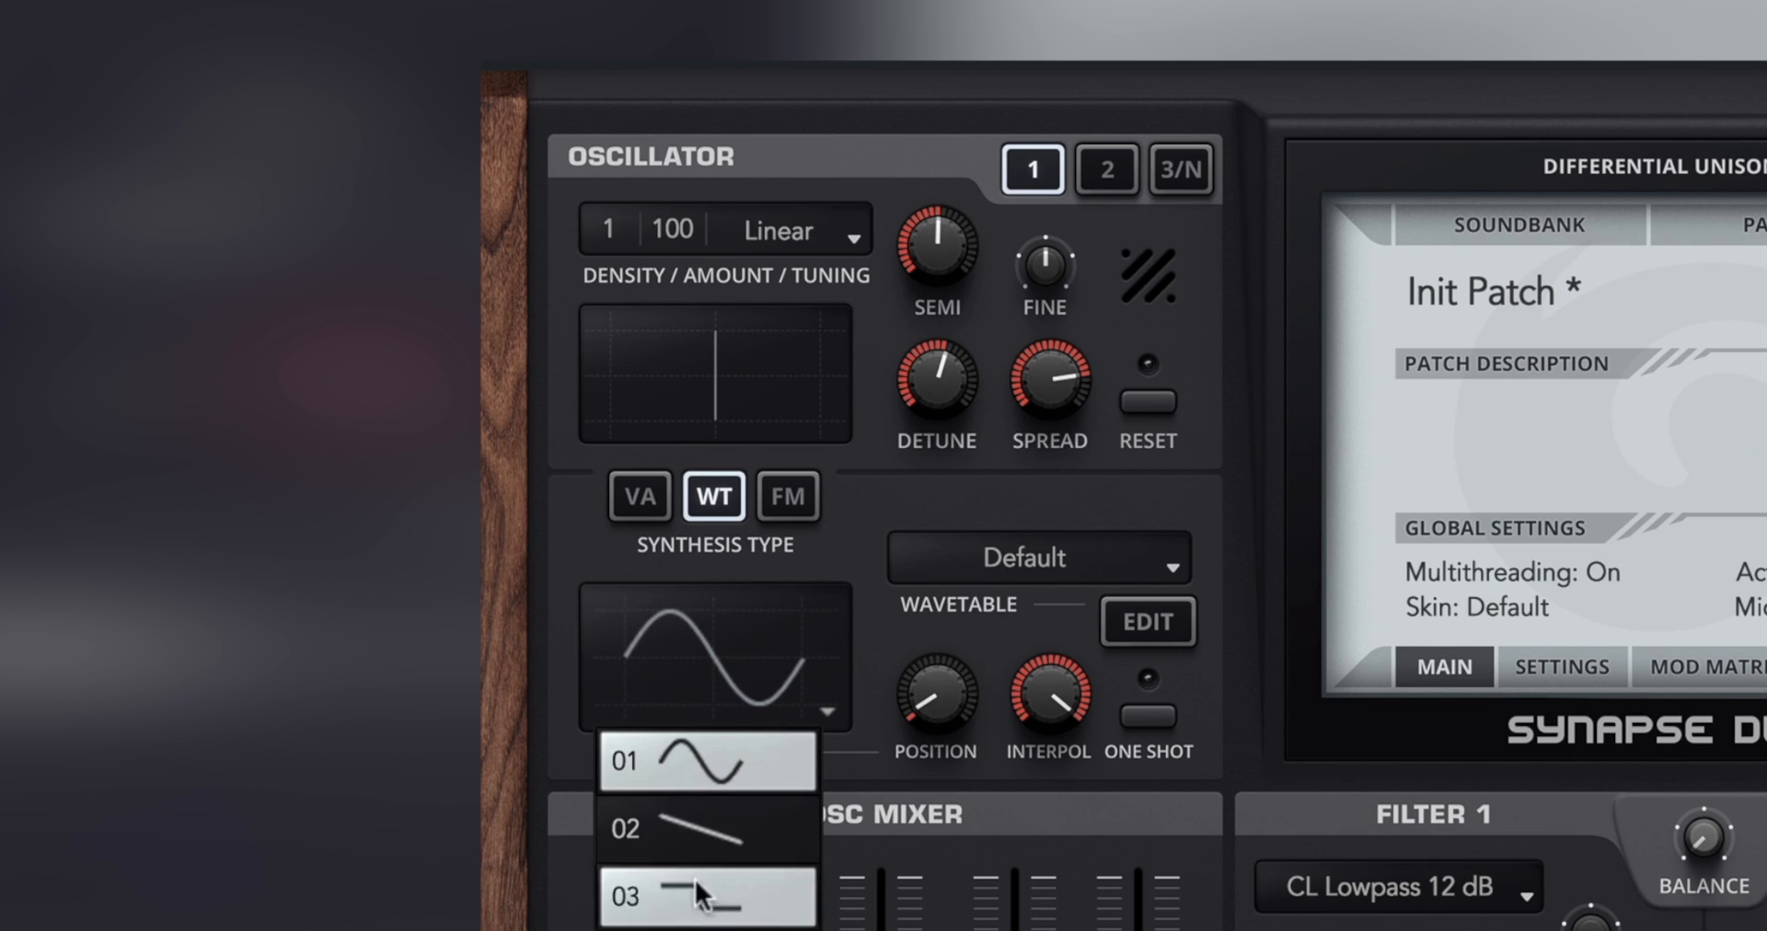
{"action": "left_click", "coordinate": [887, 652]}
{"action": "left_click", "coordinate": [797, 709]}
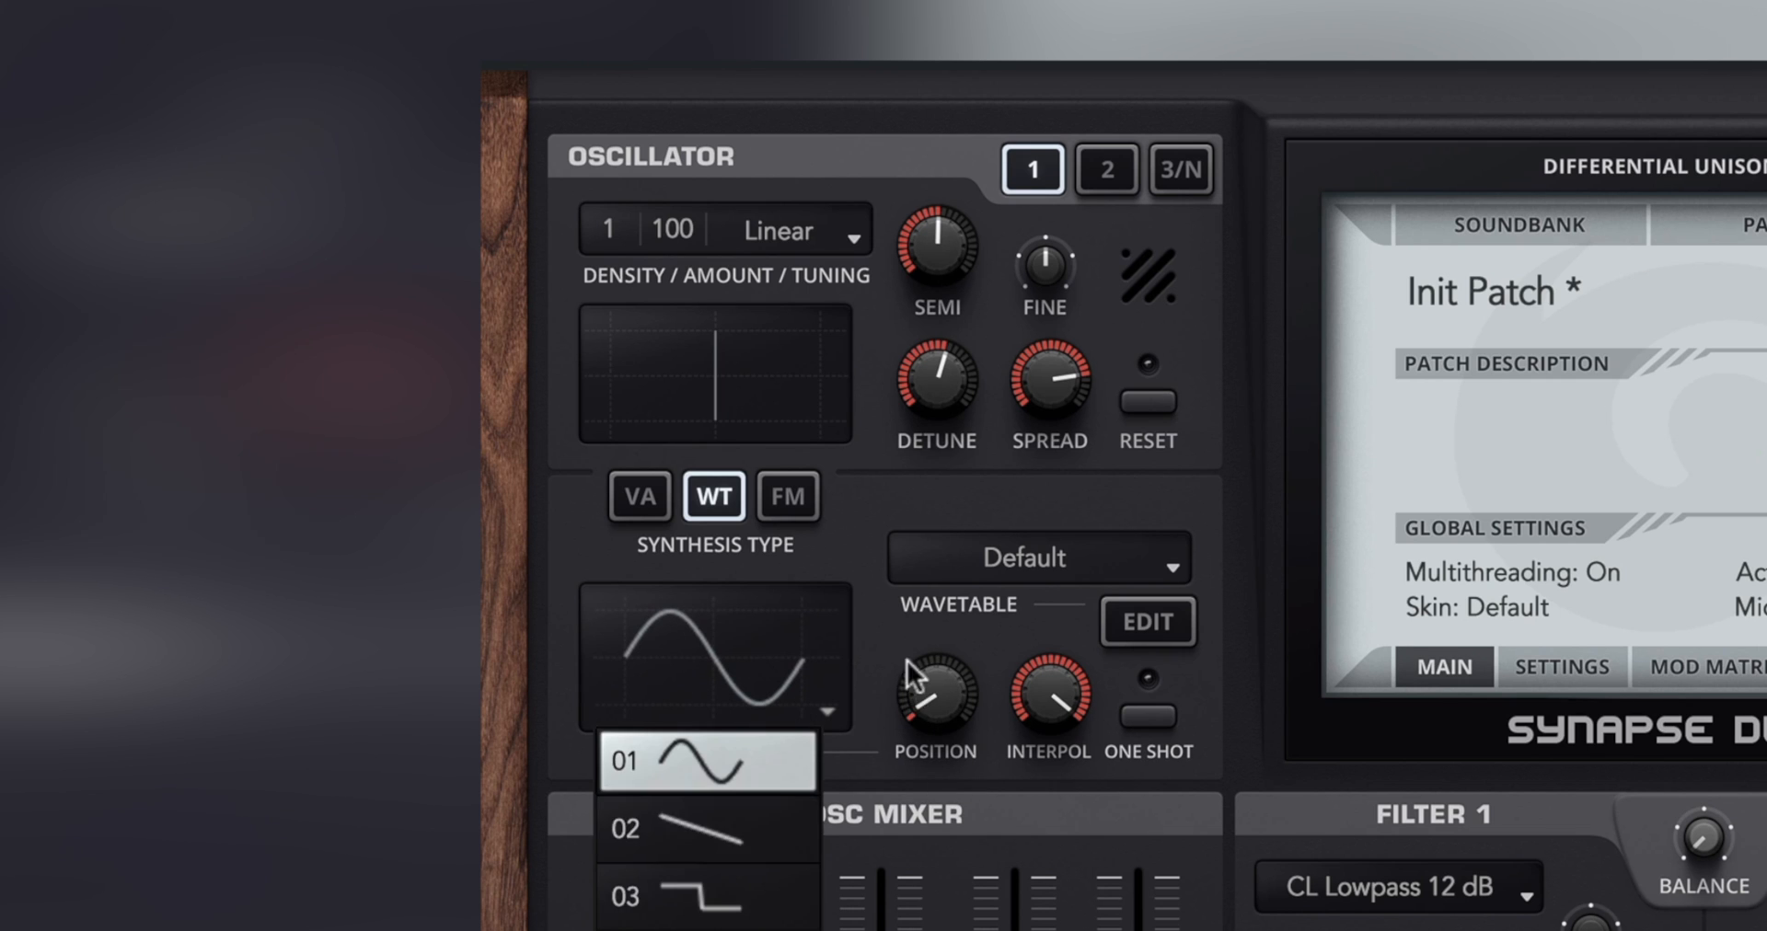
- Sweep the wavetable position to maximum and back to minimum, and set the interpolation to minimum
{"action": "left_click_drag", "start_coordinate": [907, 660], "coordinate": [954, 243]}
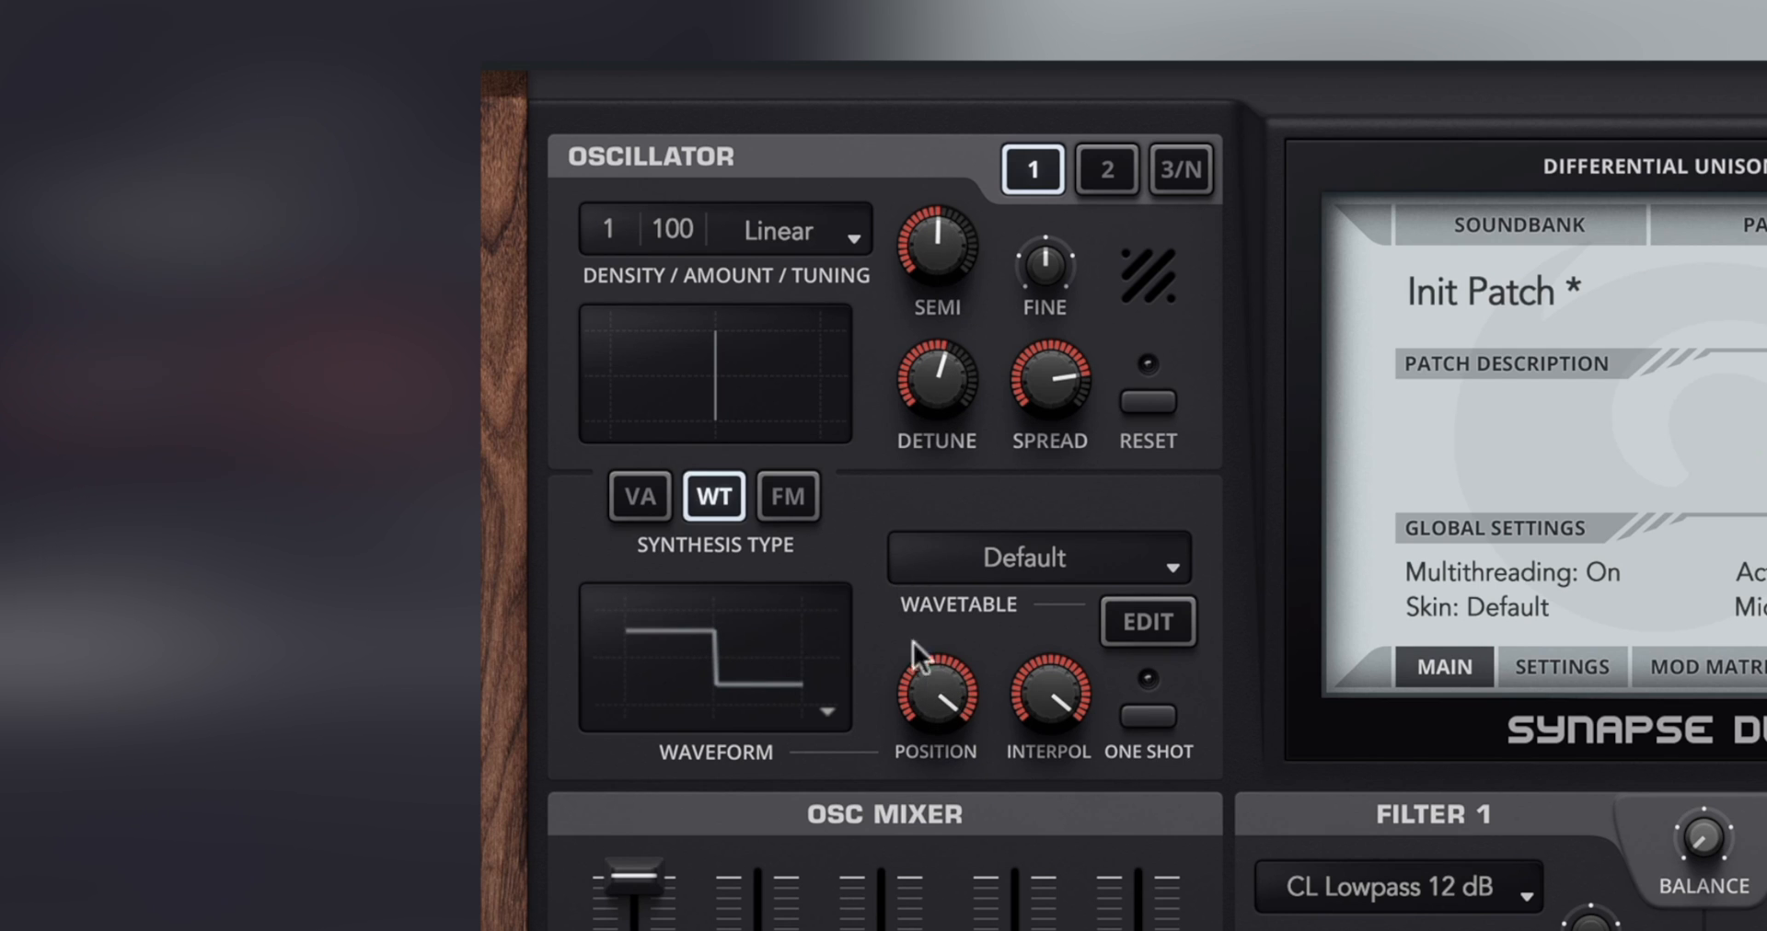
{"action": "left_click", "coordinate": [832, 695]}
{"action": "left_click_drag", "start_coordinate": [929, 667], "coordinate": [911, 927]}
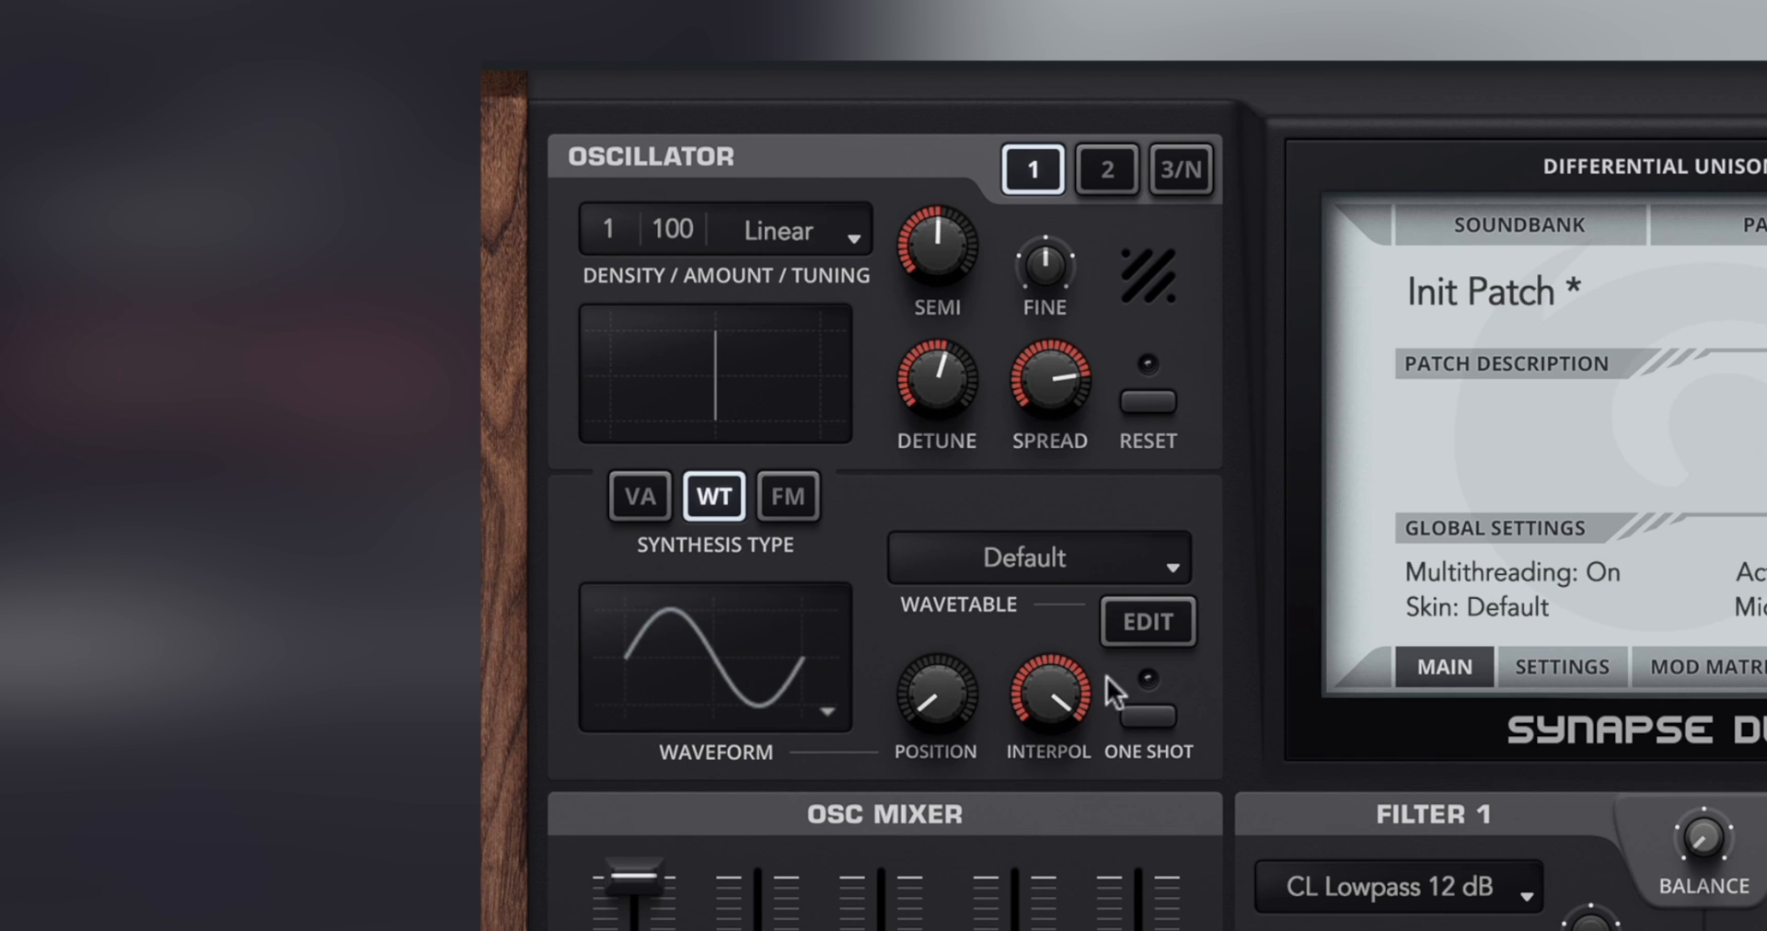
{"action": "left_click_drag", "start_coordinate": [1071, 679], "coordinate": [1067, 926]}
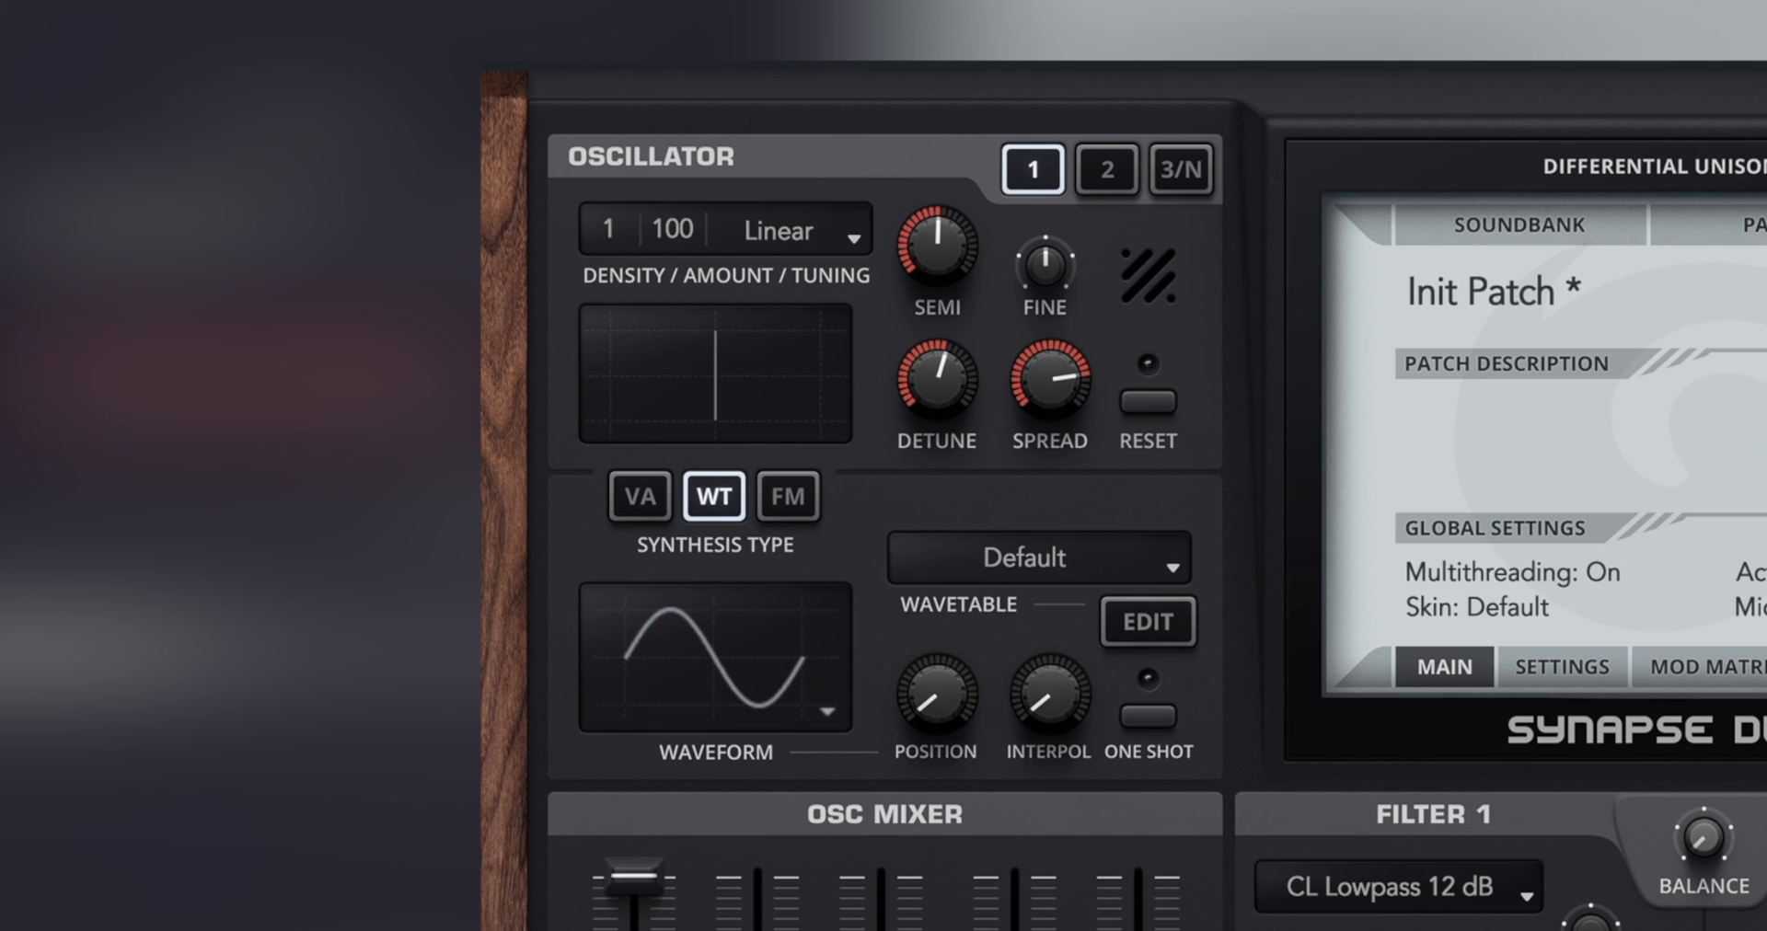
- Sweep oscillator 1's wavetable position up and reset it, view the waveform list, and raise the interpolation to maximum
{"action": "left_click_drag", "start_coordinate": [933, 703], "coordinate": [937, 508]}
{"action": "double_click", "coordinate": [932, 703]}
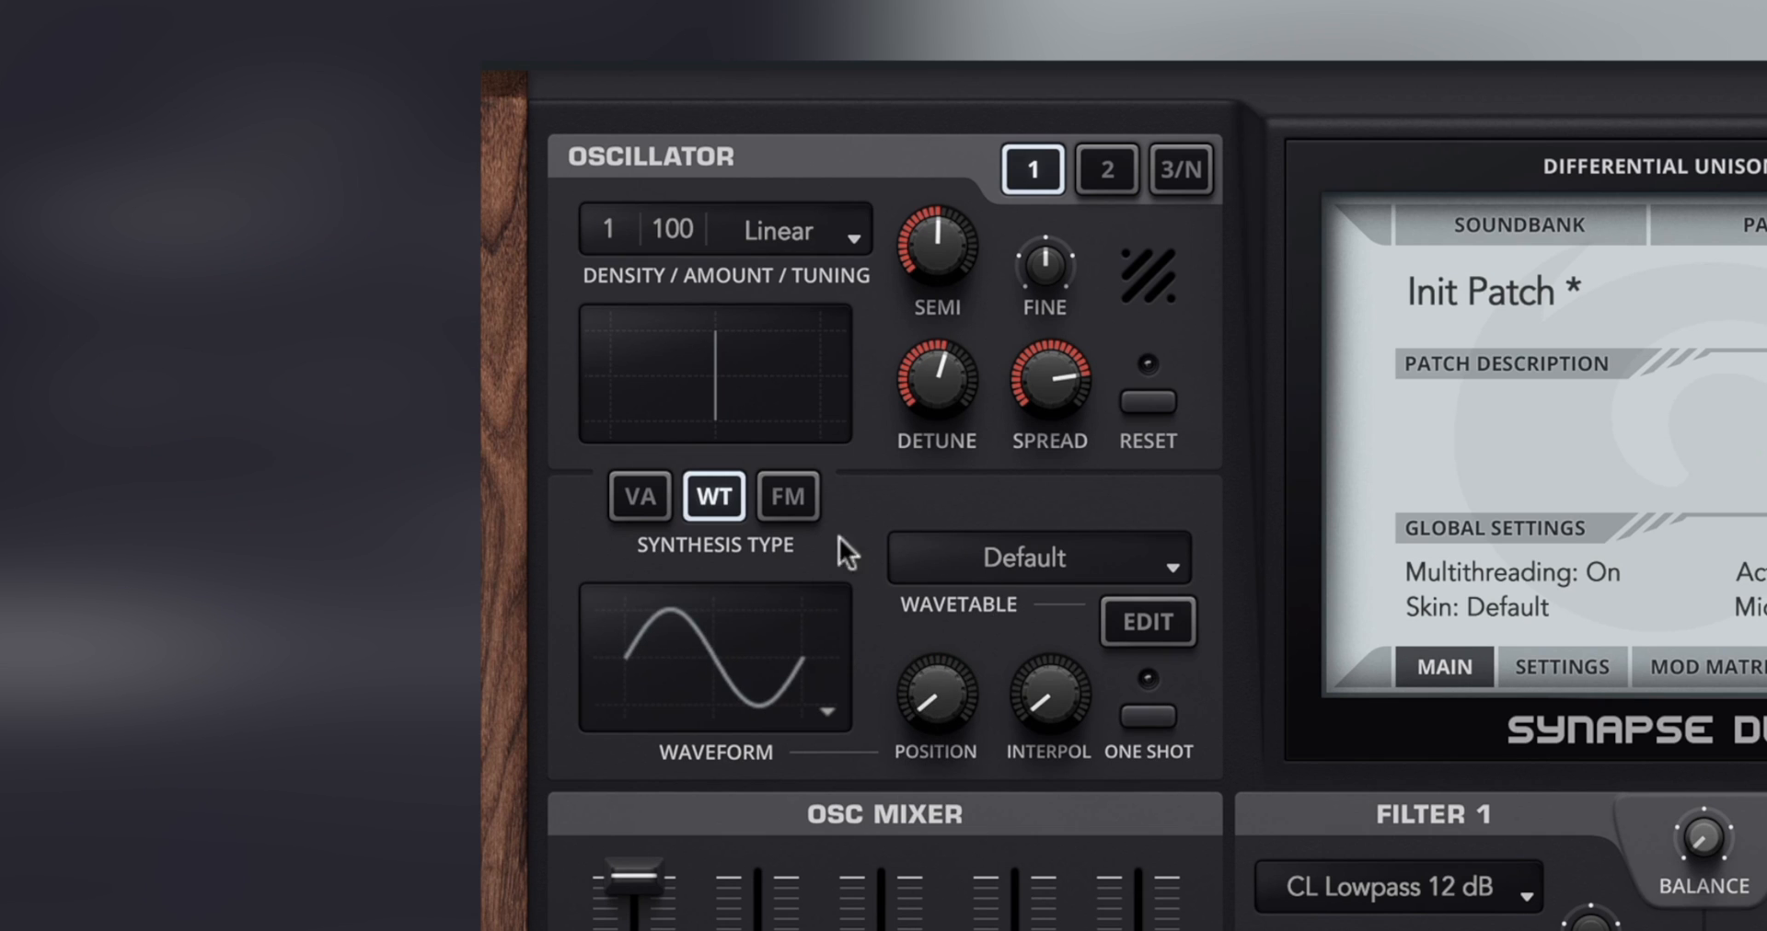
{"action": "left_click", "coordinate": [733, 716]}
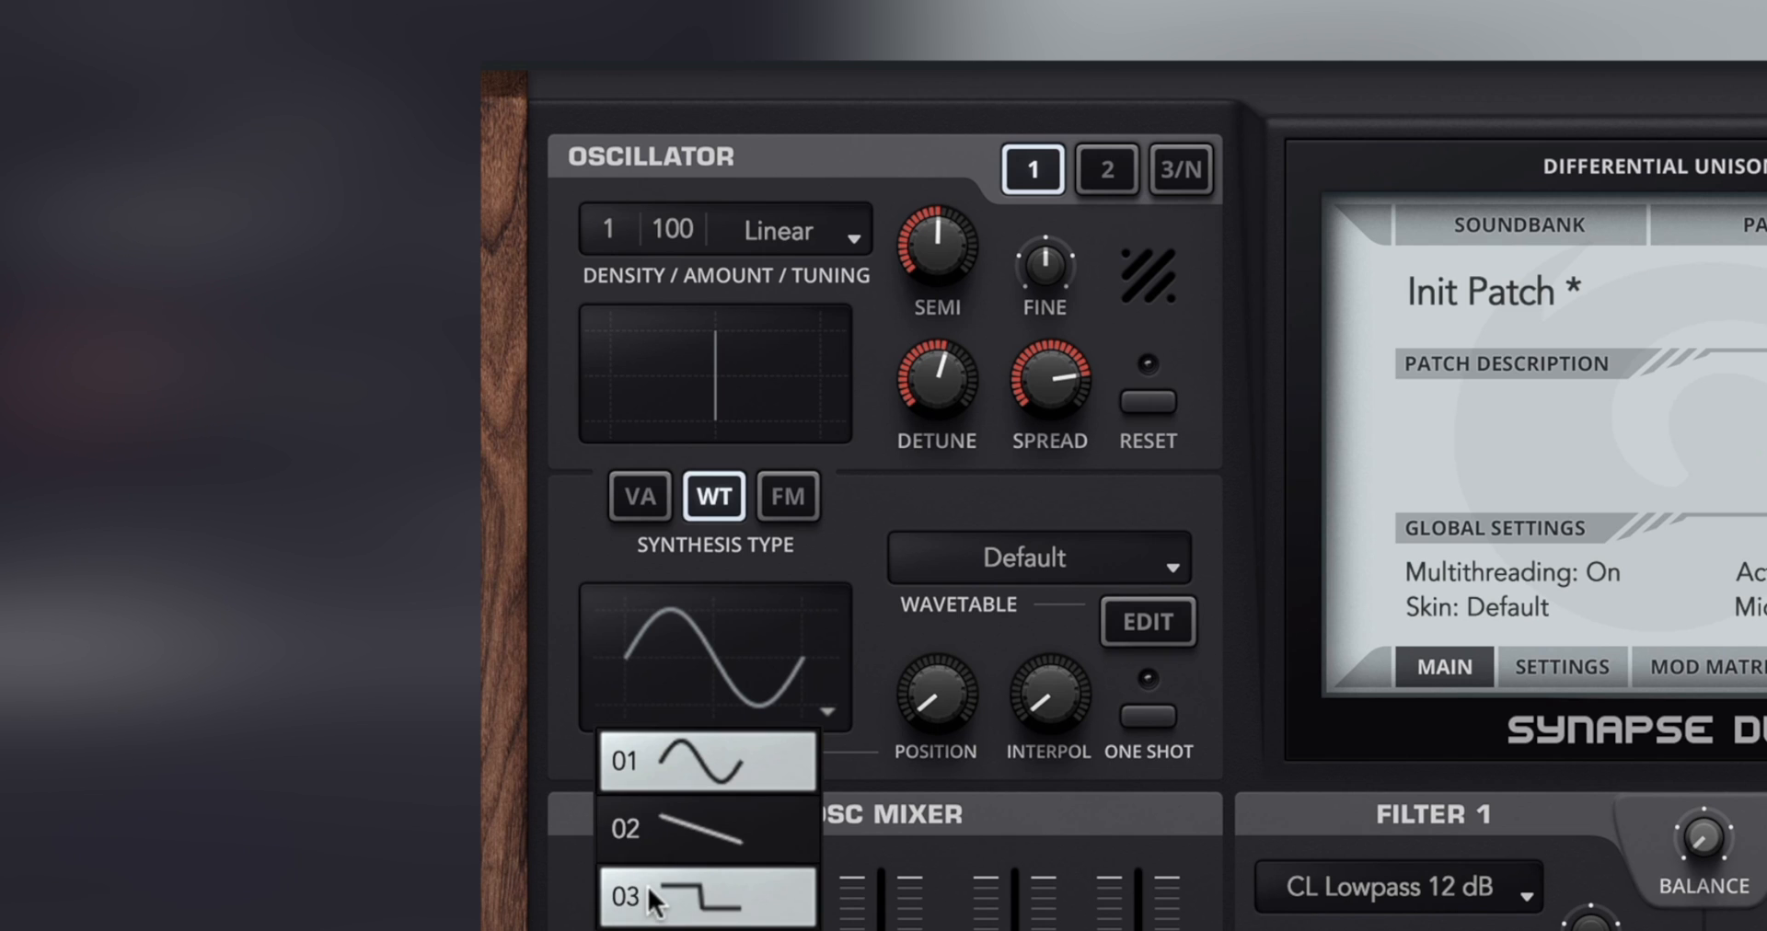
{"action": "left_click", "coordinate": [981, 643]}
{"action": "left_click_drag", "start_coordinate": [1050, 695], "coordinate": [1050, 511]}
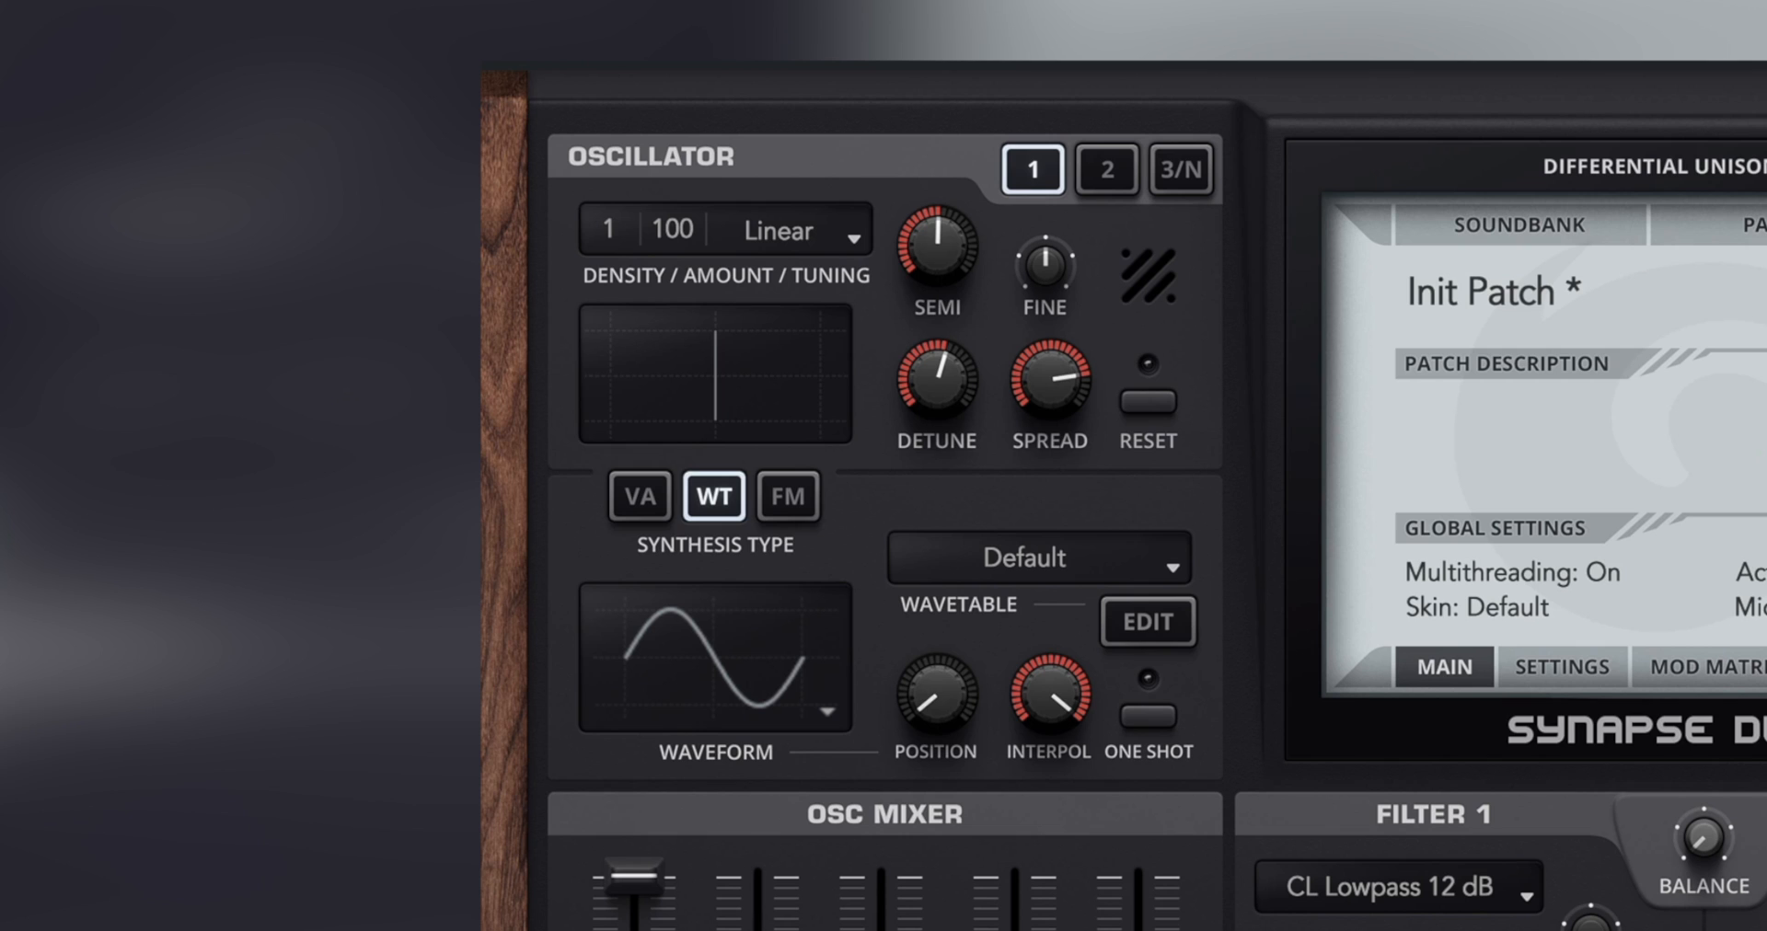
- Select waveform 02, try a small position change at minimum interpolation, and reset the position with interpolation at maximum
{"action": "left_click", "coordinate": [715, 714]}
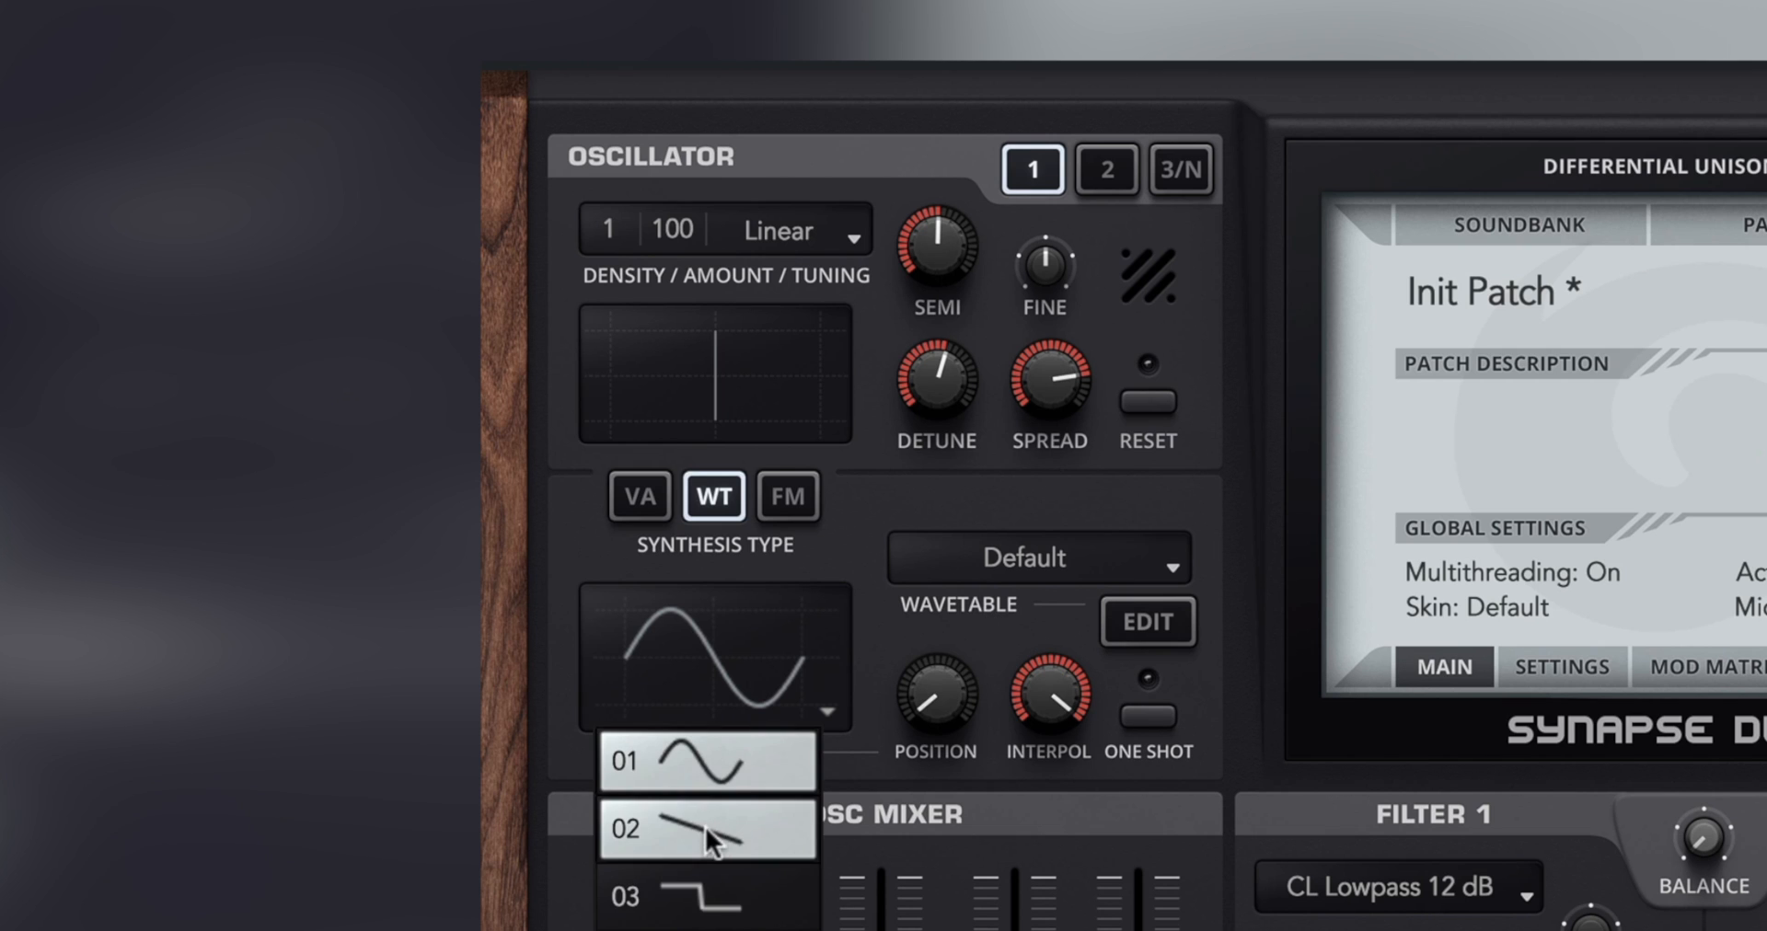
{"action": "left_click", "coordinate": [705, 827]}
{"action": "left_click_drag", "start_coordinate": [941, 721], "coordinate": [940, 665]}
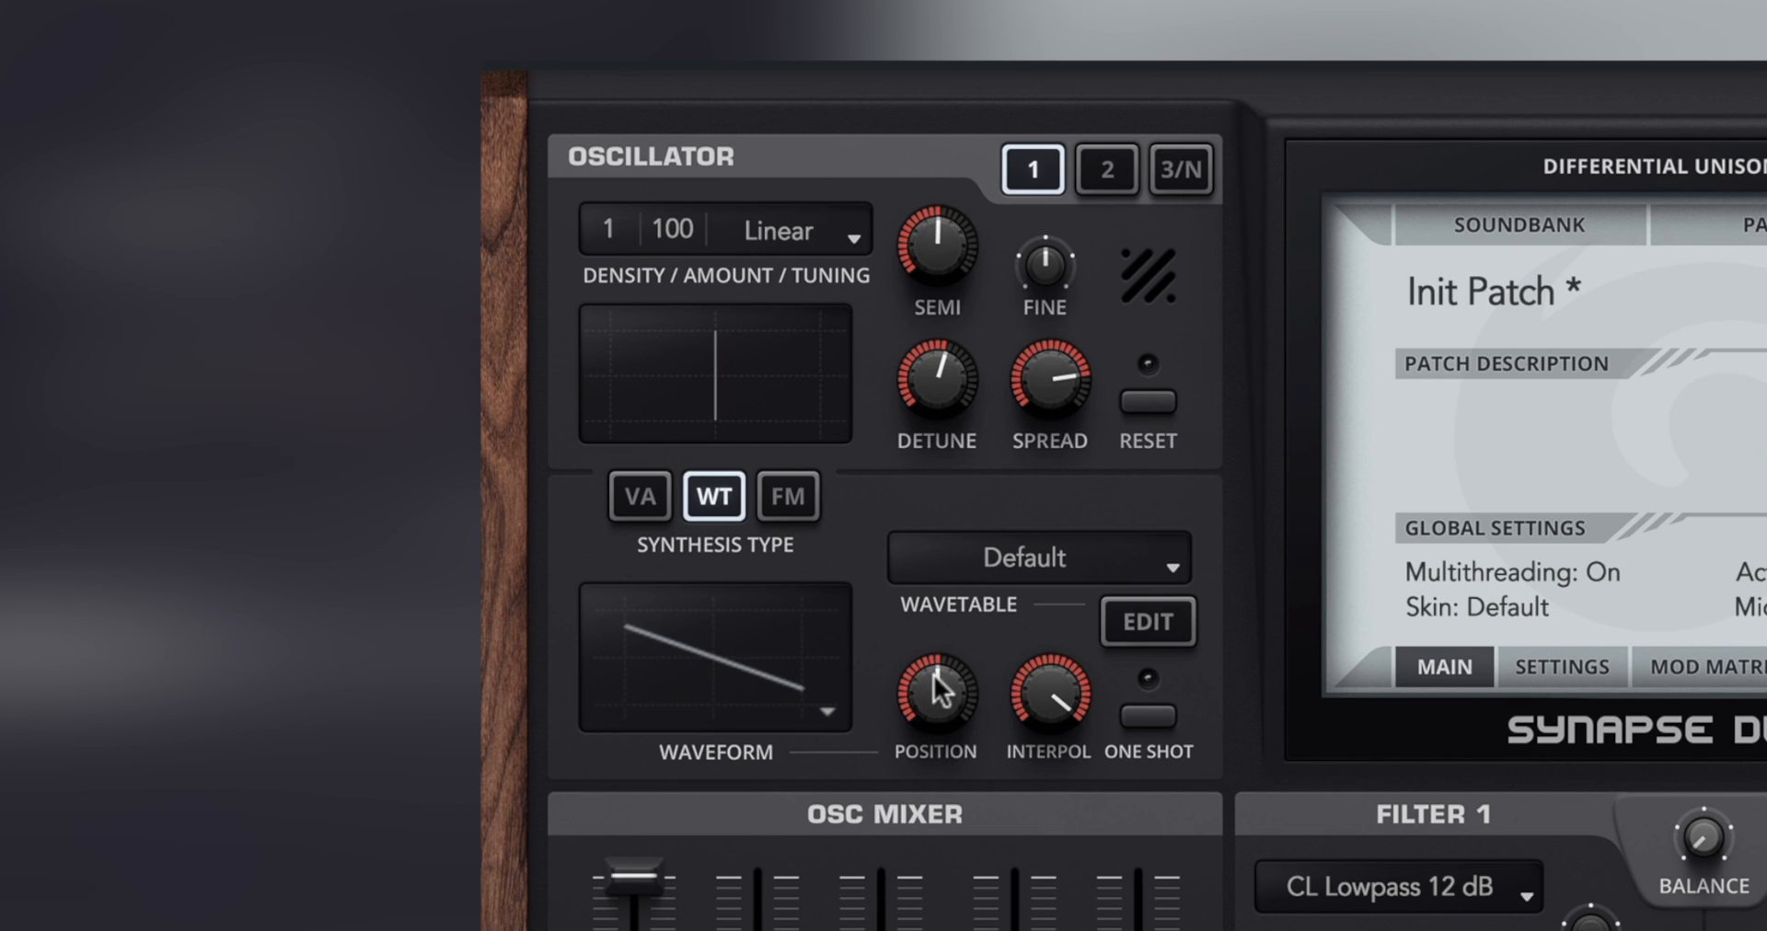
{"action": "left_click_drag", "start_coordinate": [1058, 703], "coordinate": [1058, 736]}
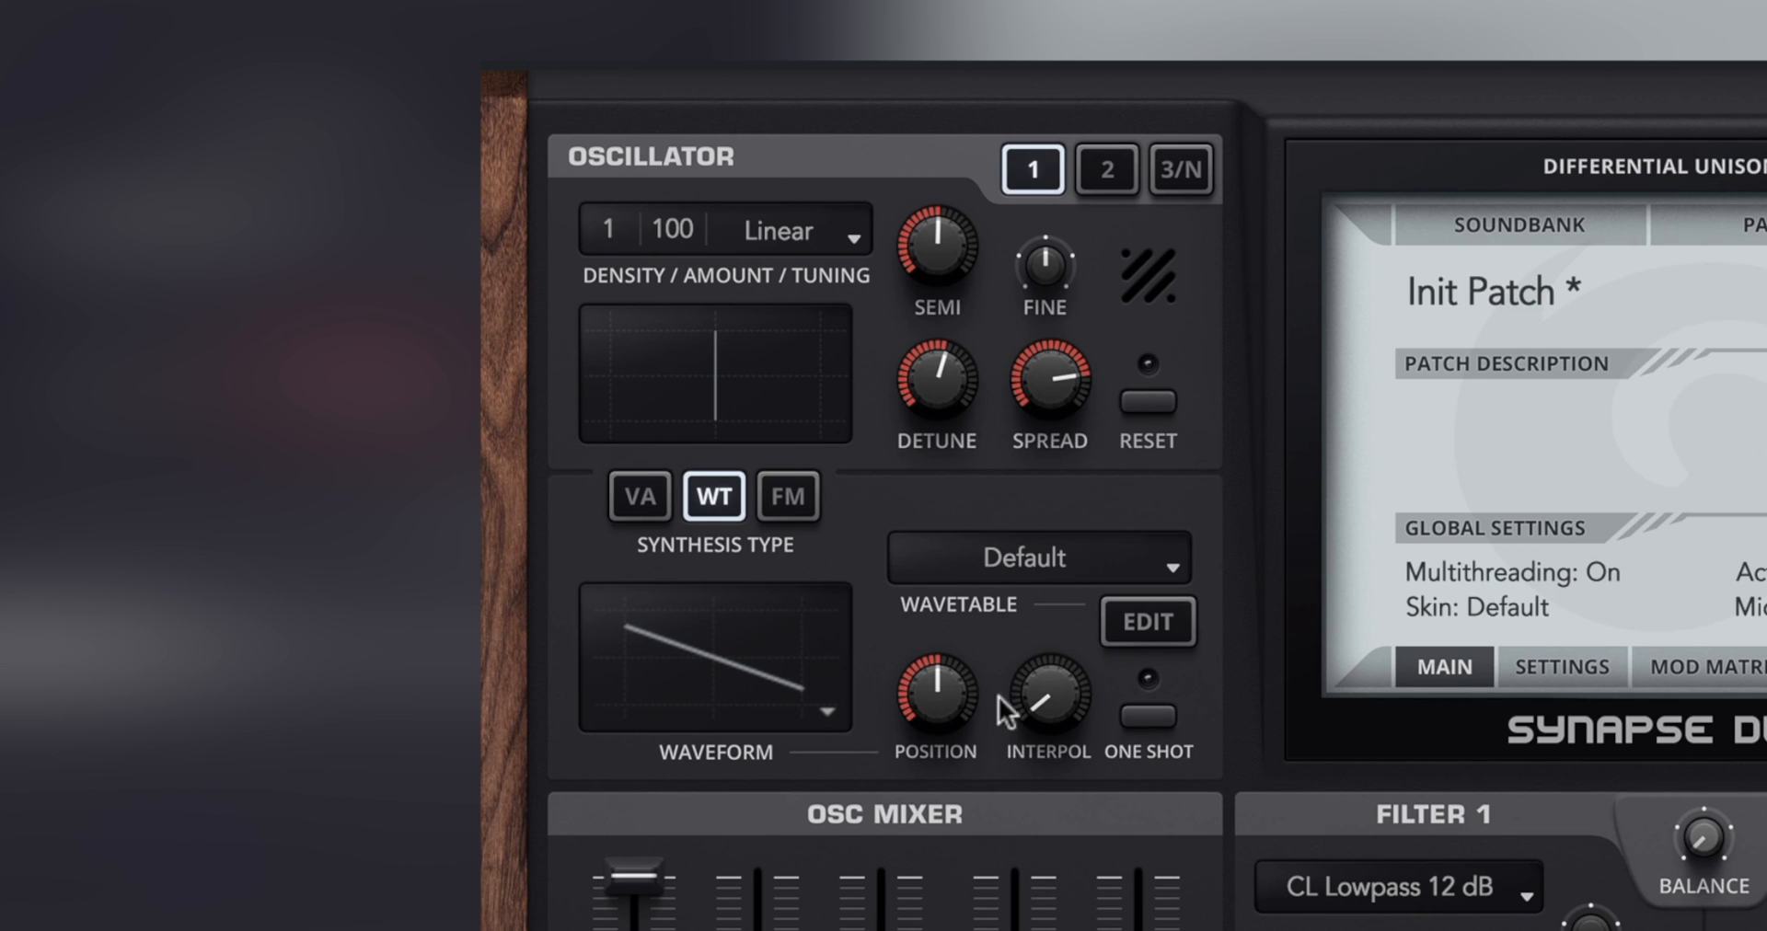
{"action": "left_click_drag", "start_coordinate": [939, 713], "coordinate": [944, 665]}
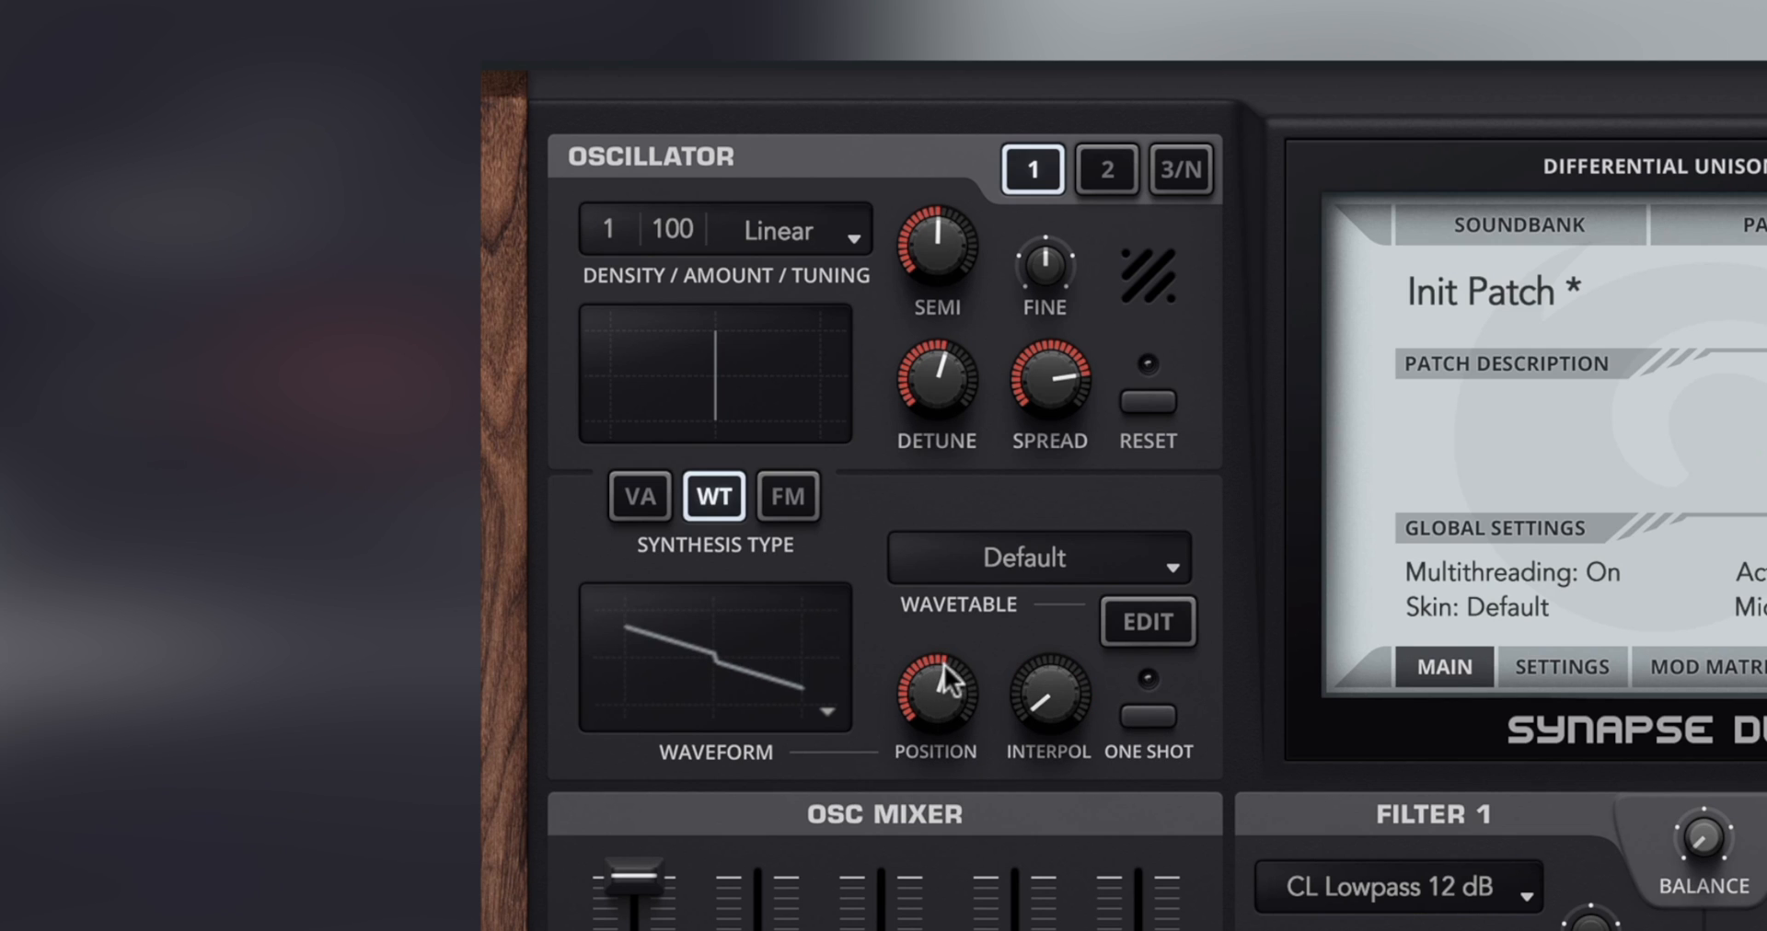
{"action": "double_click", "coordinate": [941, 683]}
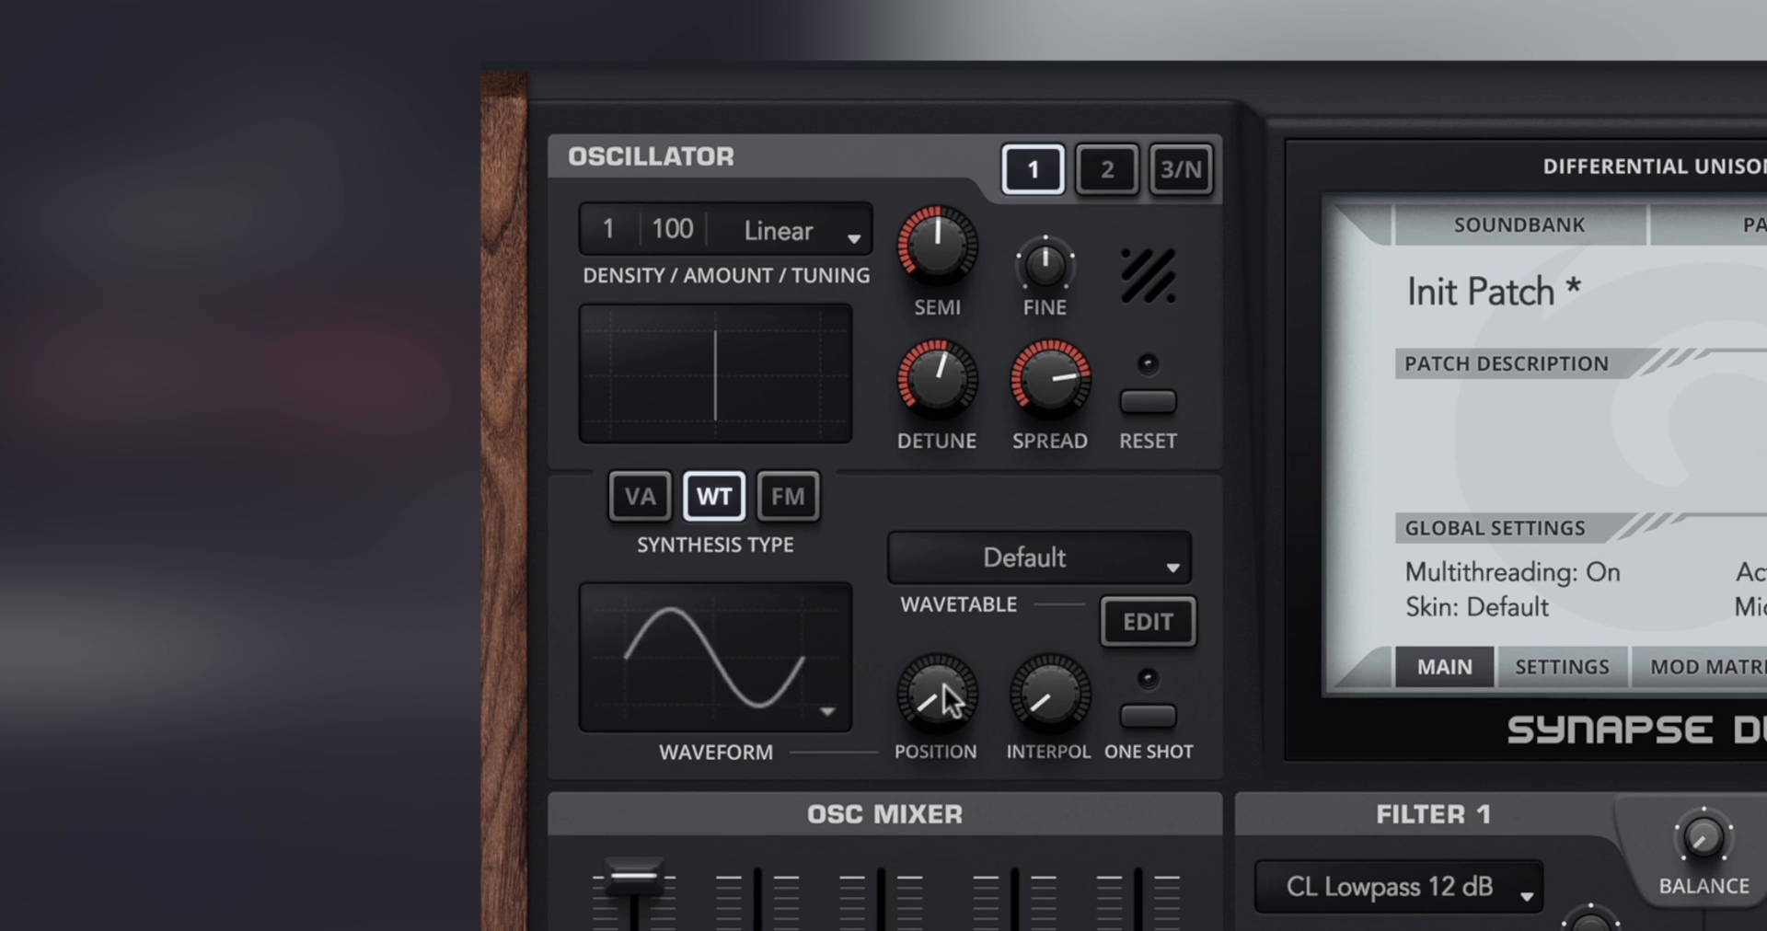
{"action": "left_click_drag", "start_coordinate": [1041, 699], "coordinate": [1040, 635]}
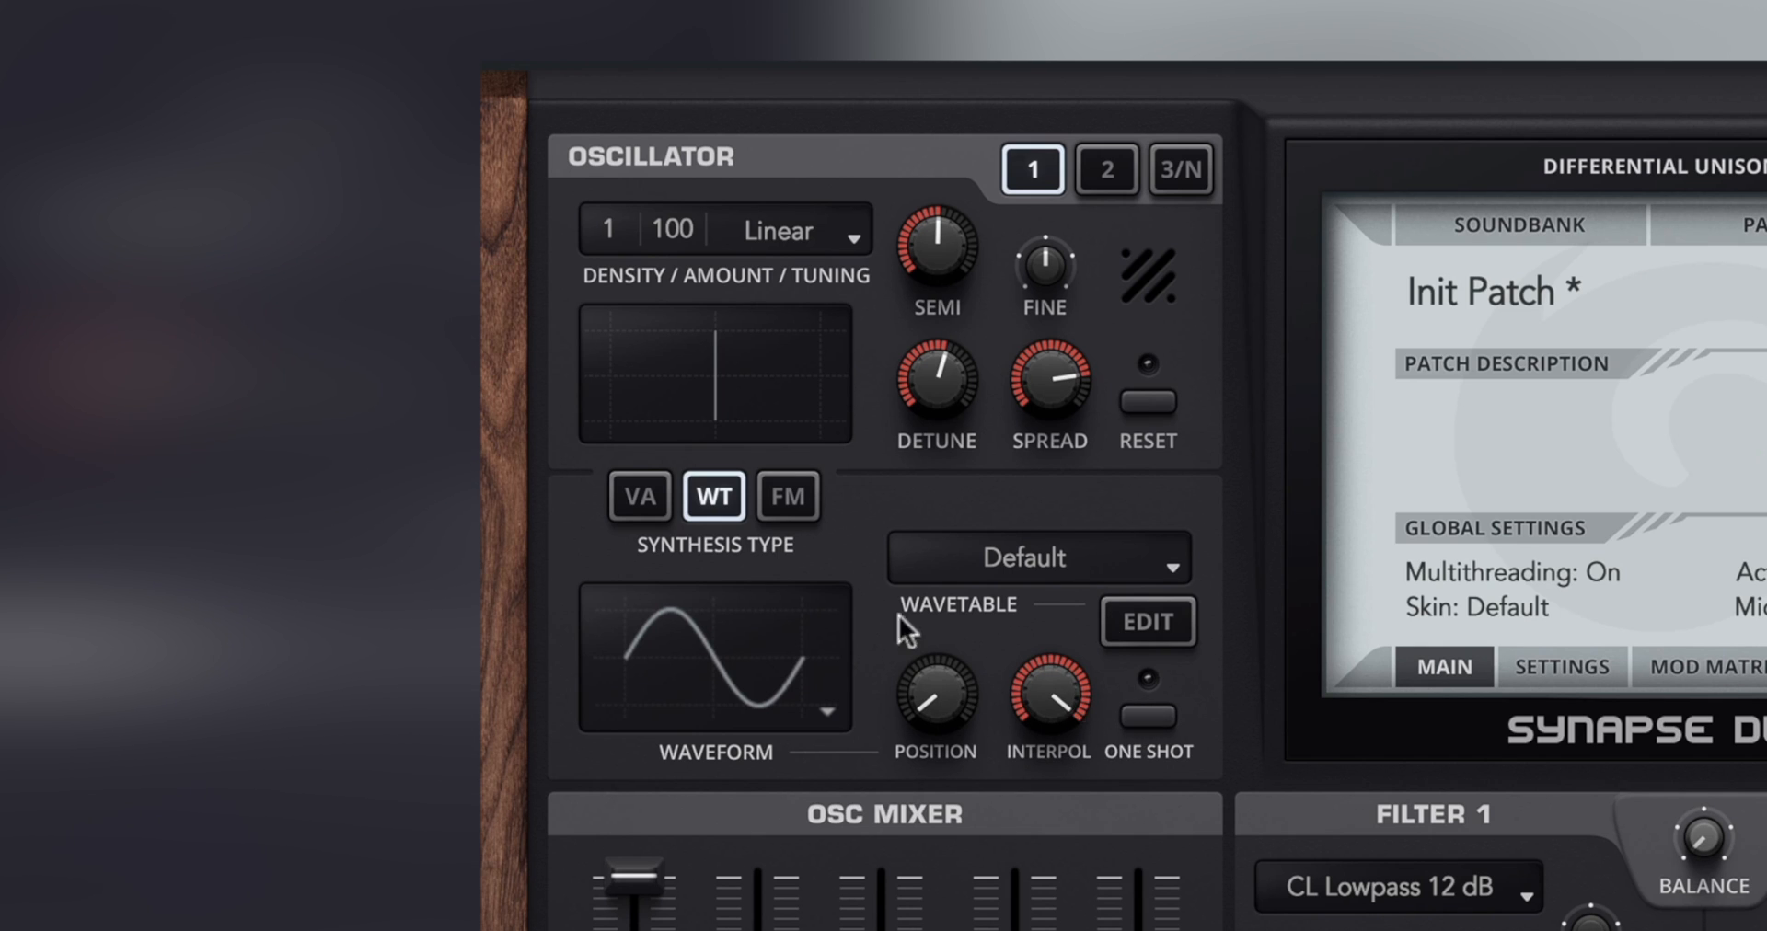
- Load the MH Saw to Random wavetable in oscillator 1 and view its waveforms
{"action": "left_click", "coordinate": [991, 559]}
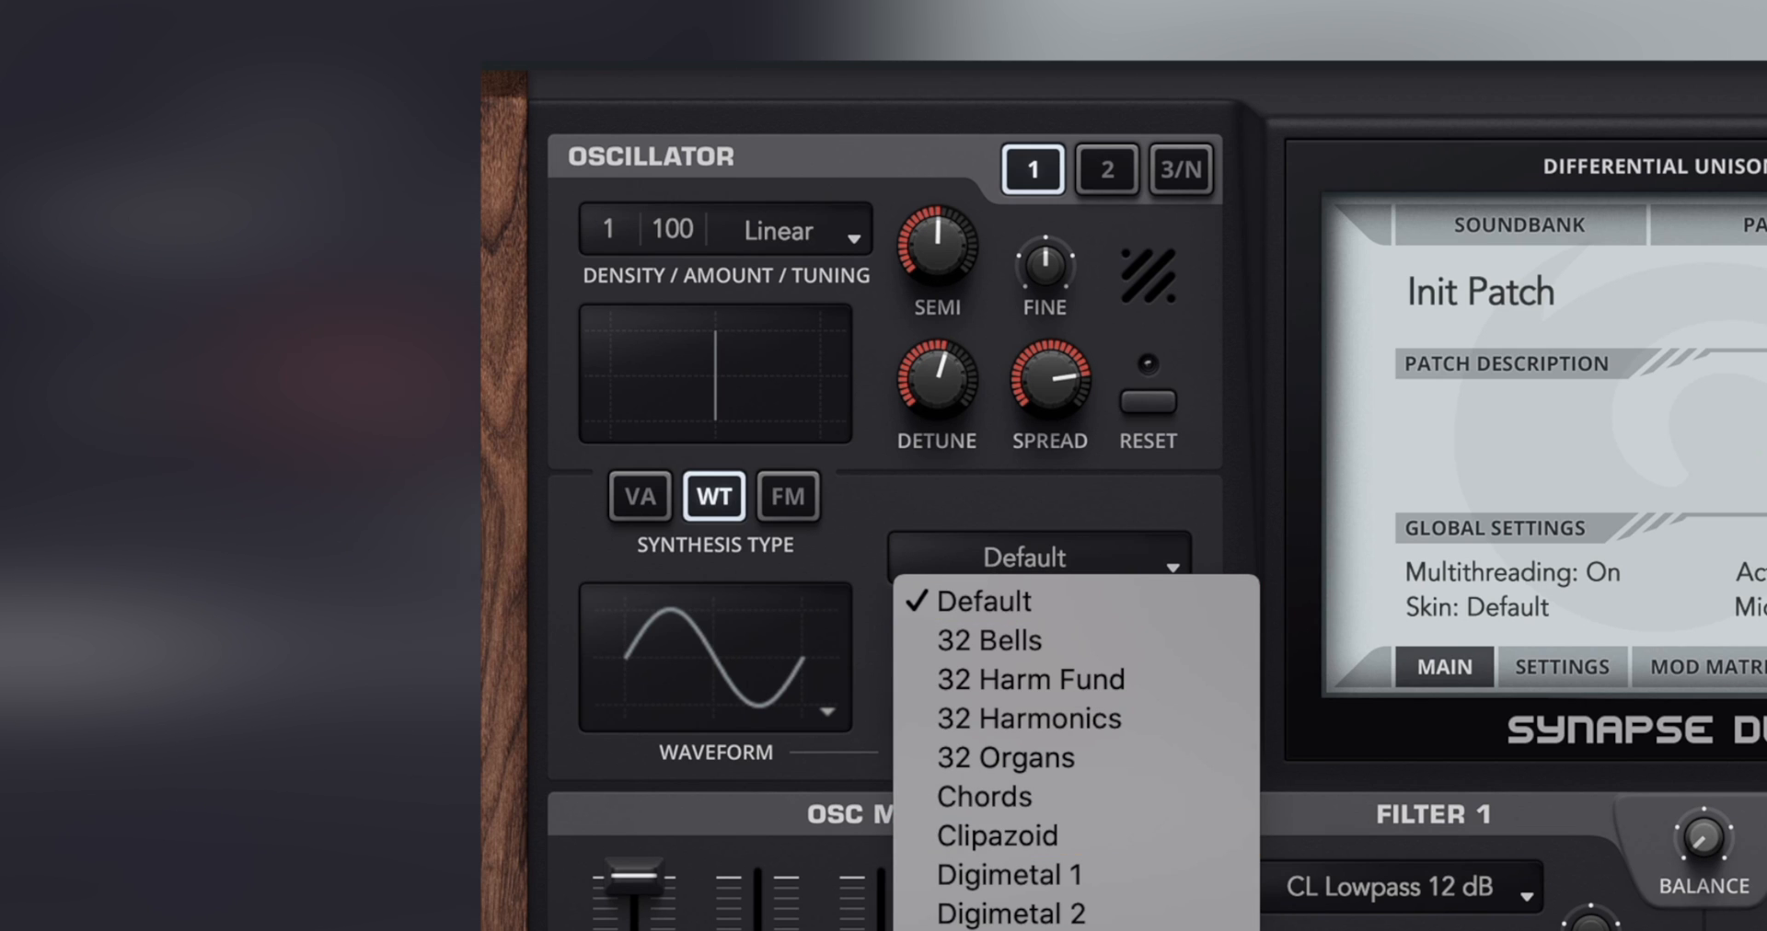
{"action": "left_click", "coordinate": [1021, 927]}
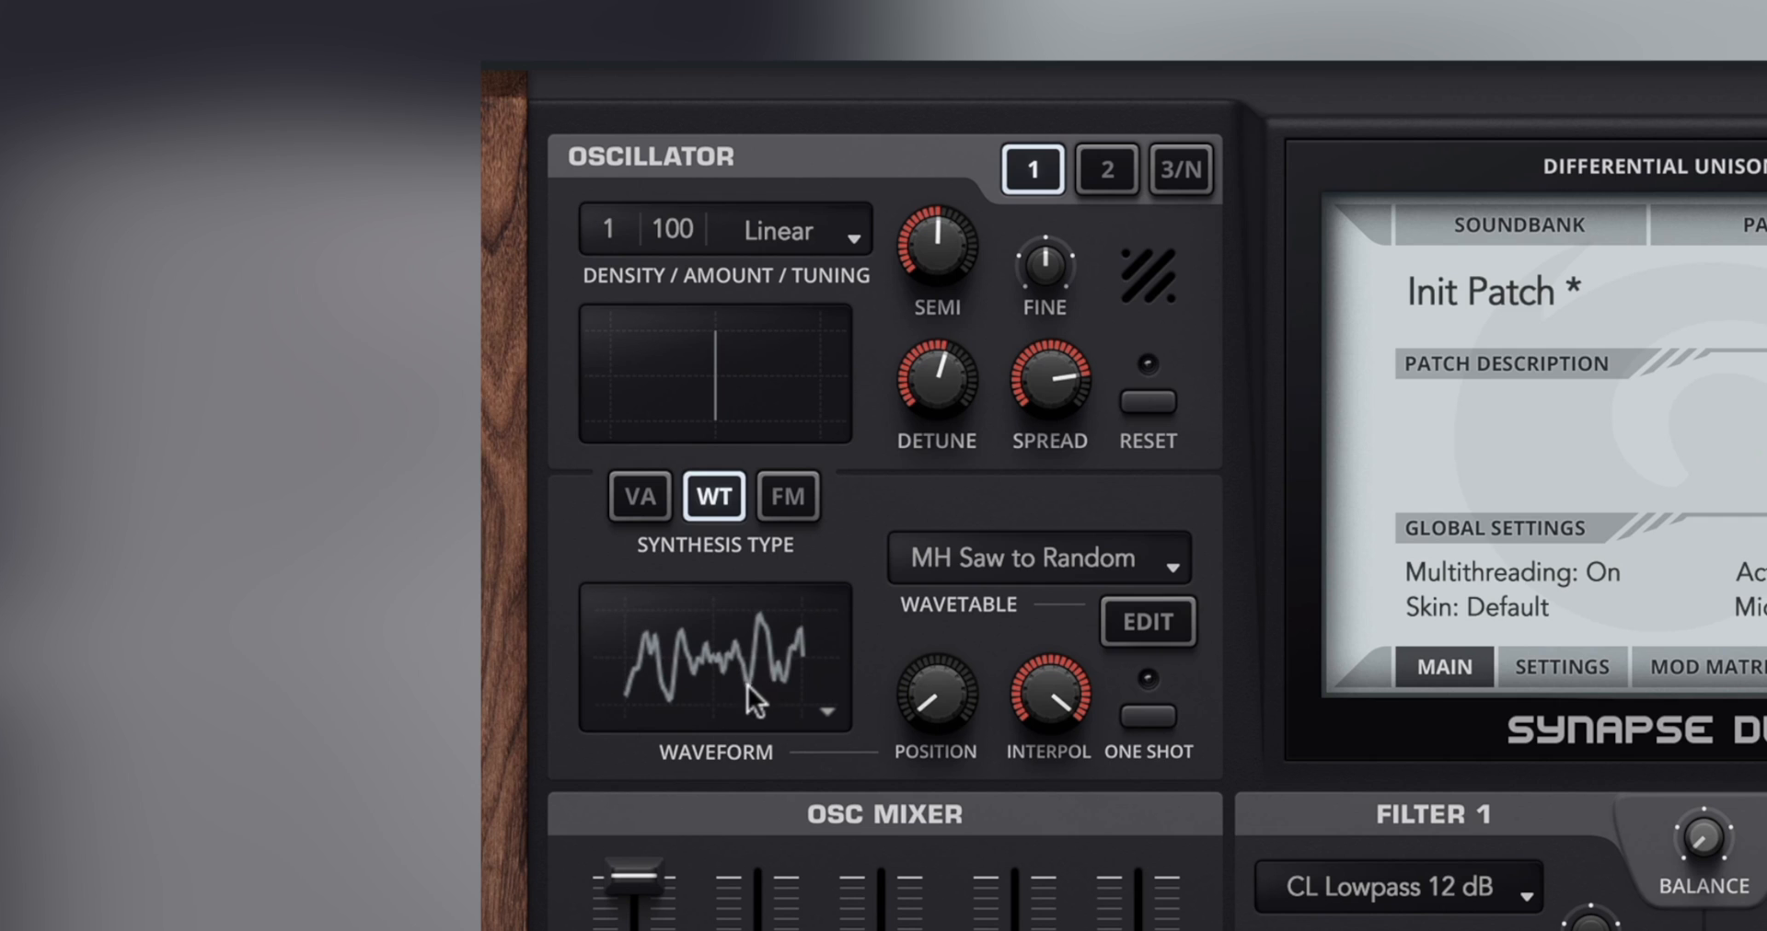
{"action": "left_click", "coordinate": [815, 710]}
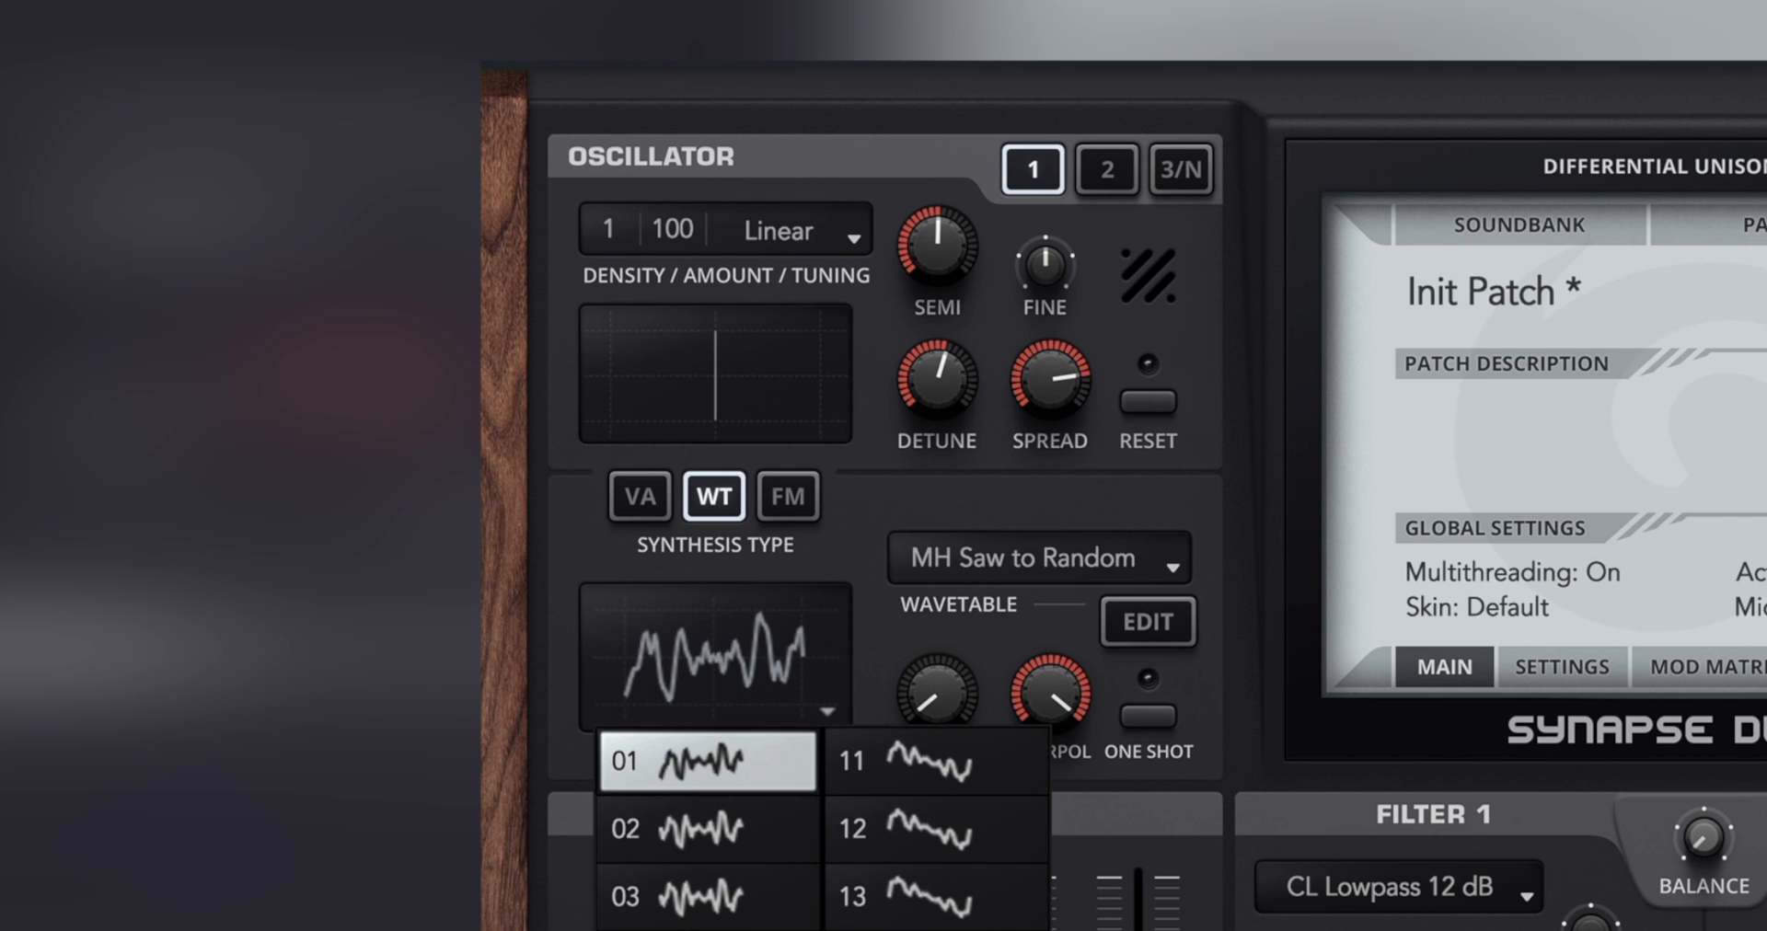
{"action": "left_click", "coordinate": [1020, 661]}
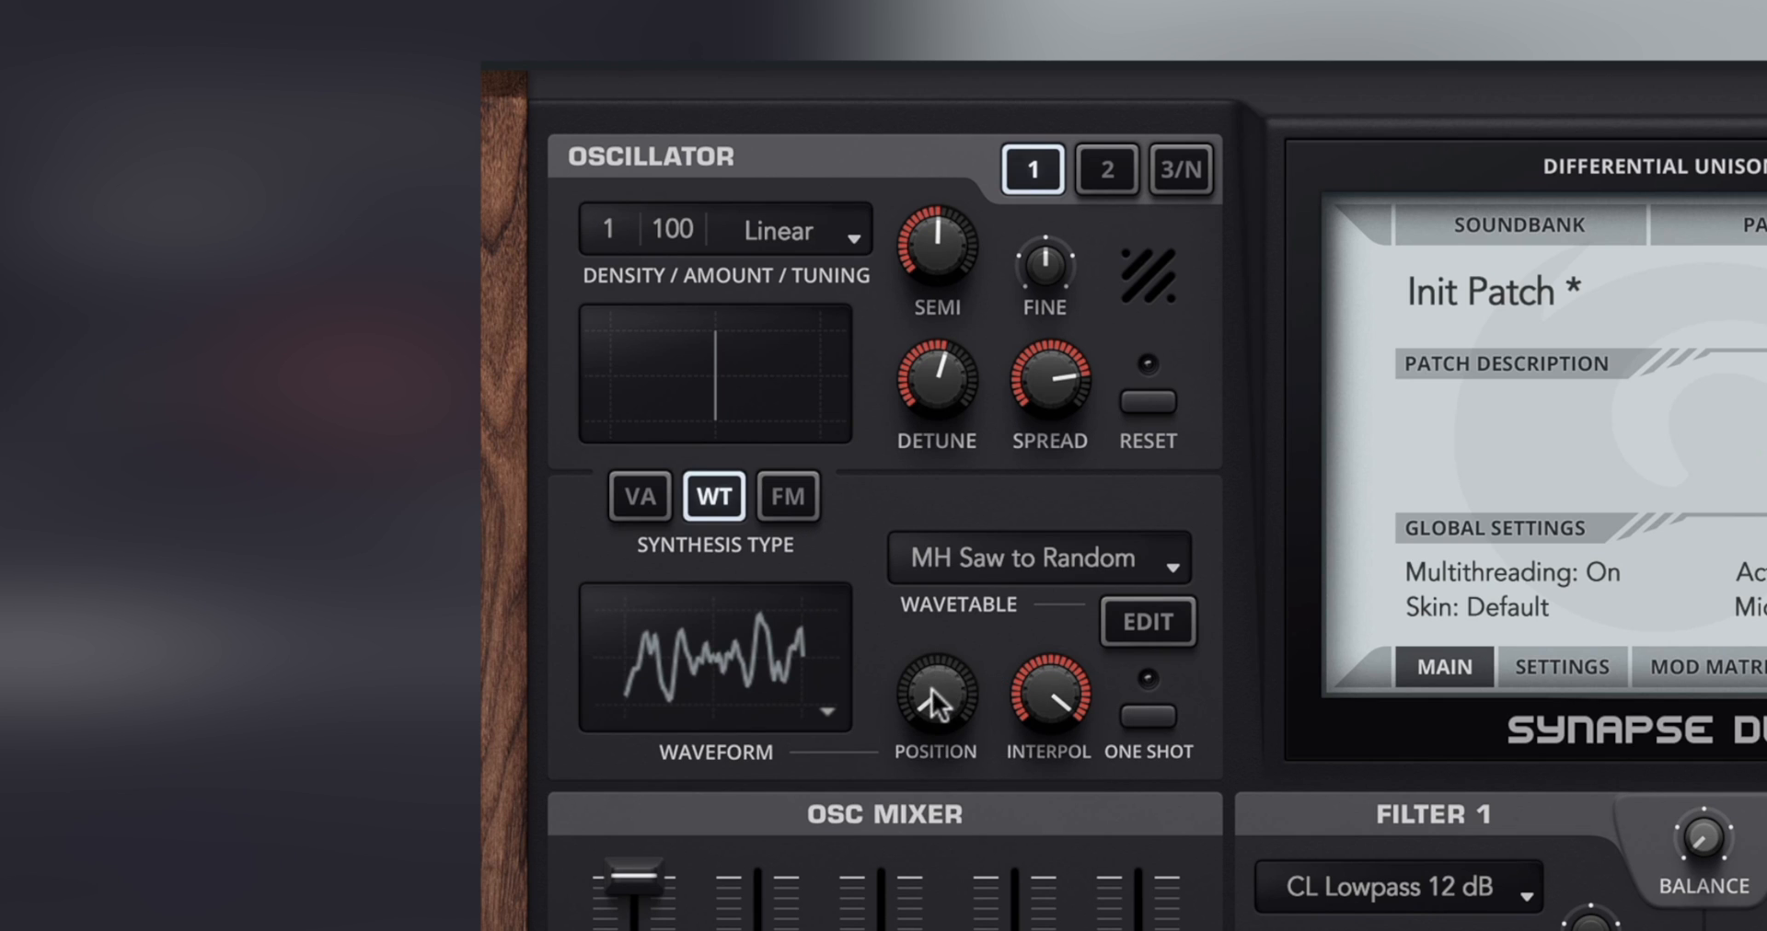
- Sweep the MH Saw to Random wavetable's position up and down through its range and reset it to minimum
{"action": "left_click_drag", "start_coordinate": [926, 699], "coordinate": [966, 214]}
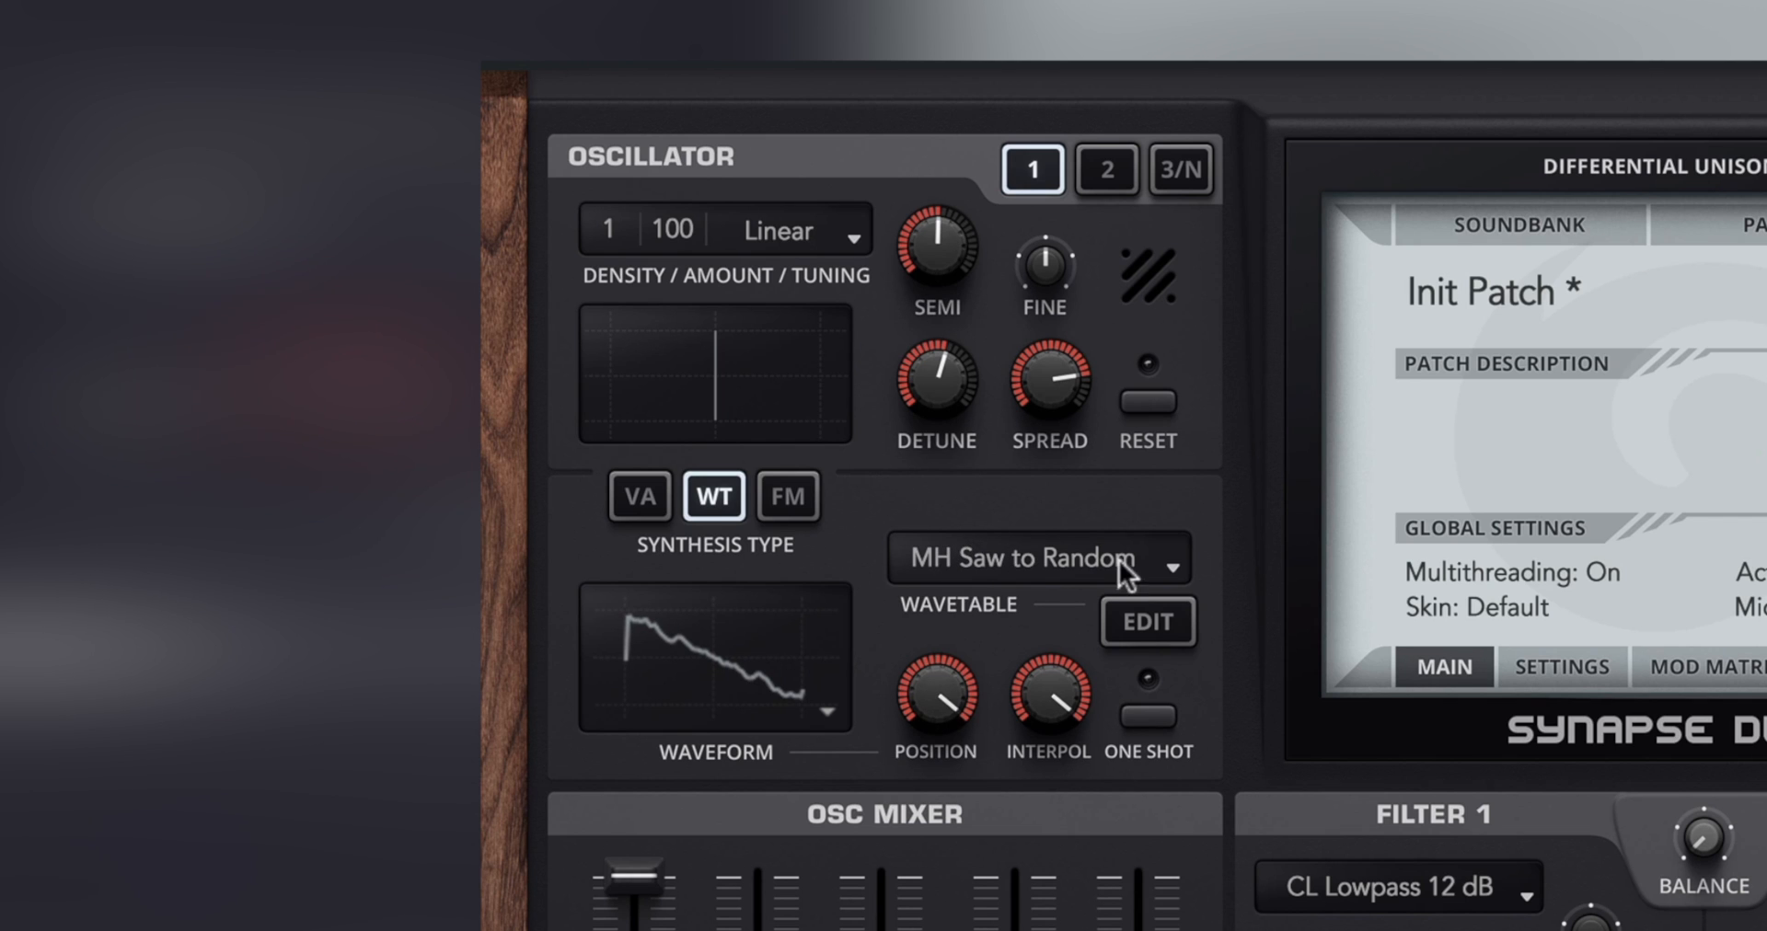
{"action": "left_click_drag", "start_coordinate": [953, 679], "coordinate": [1178, 616]}
{"action": "left_click_drag", "start_coordinate": [948, 686], "coordinate": [931, 925]}
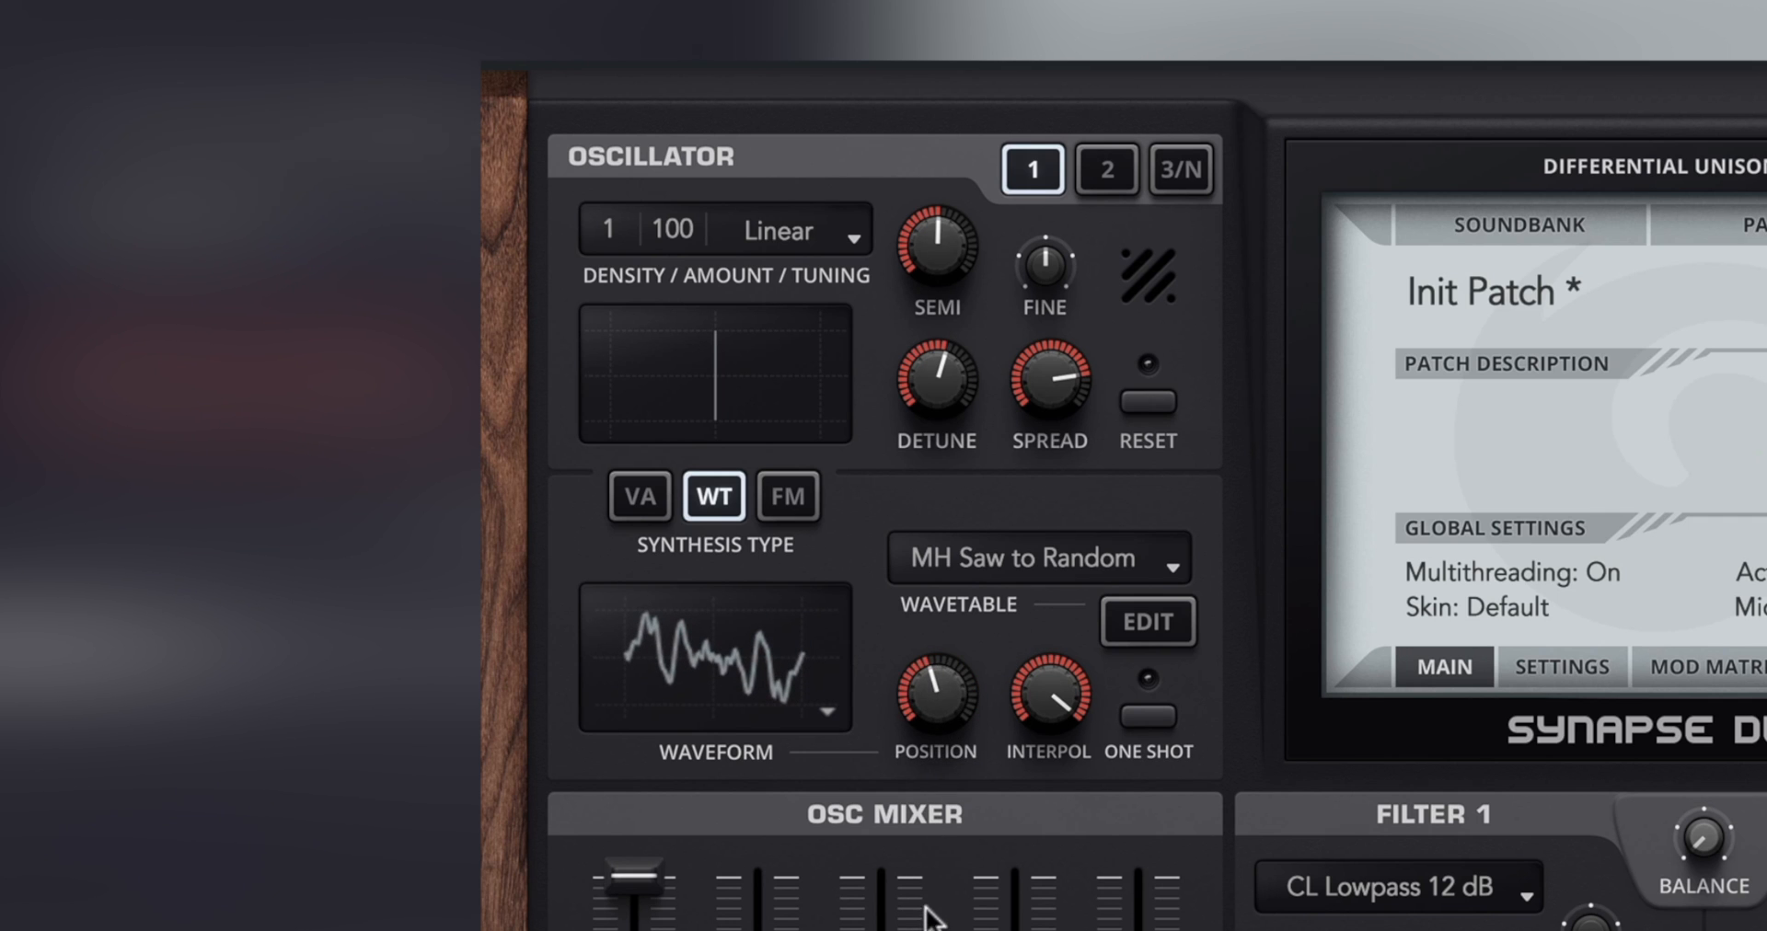
{"action": "left_click_drag", "start_coordinate": [922, 659], "coordinate": [1014, 705]}
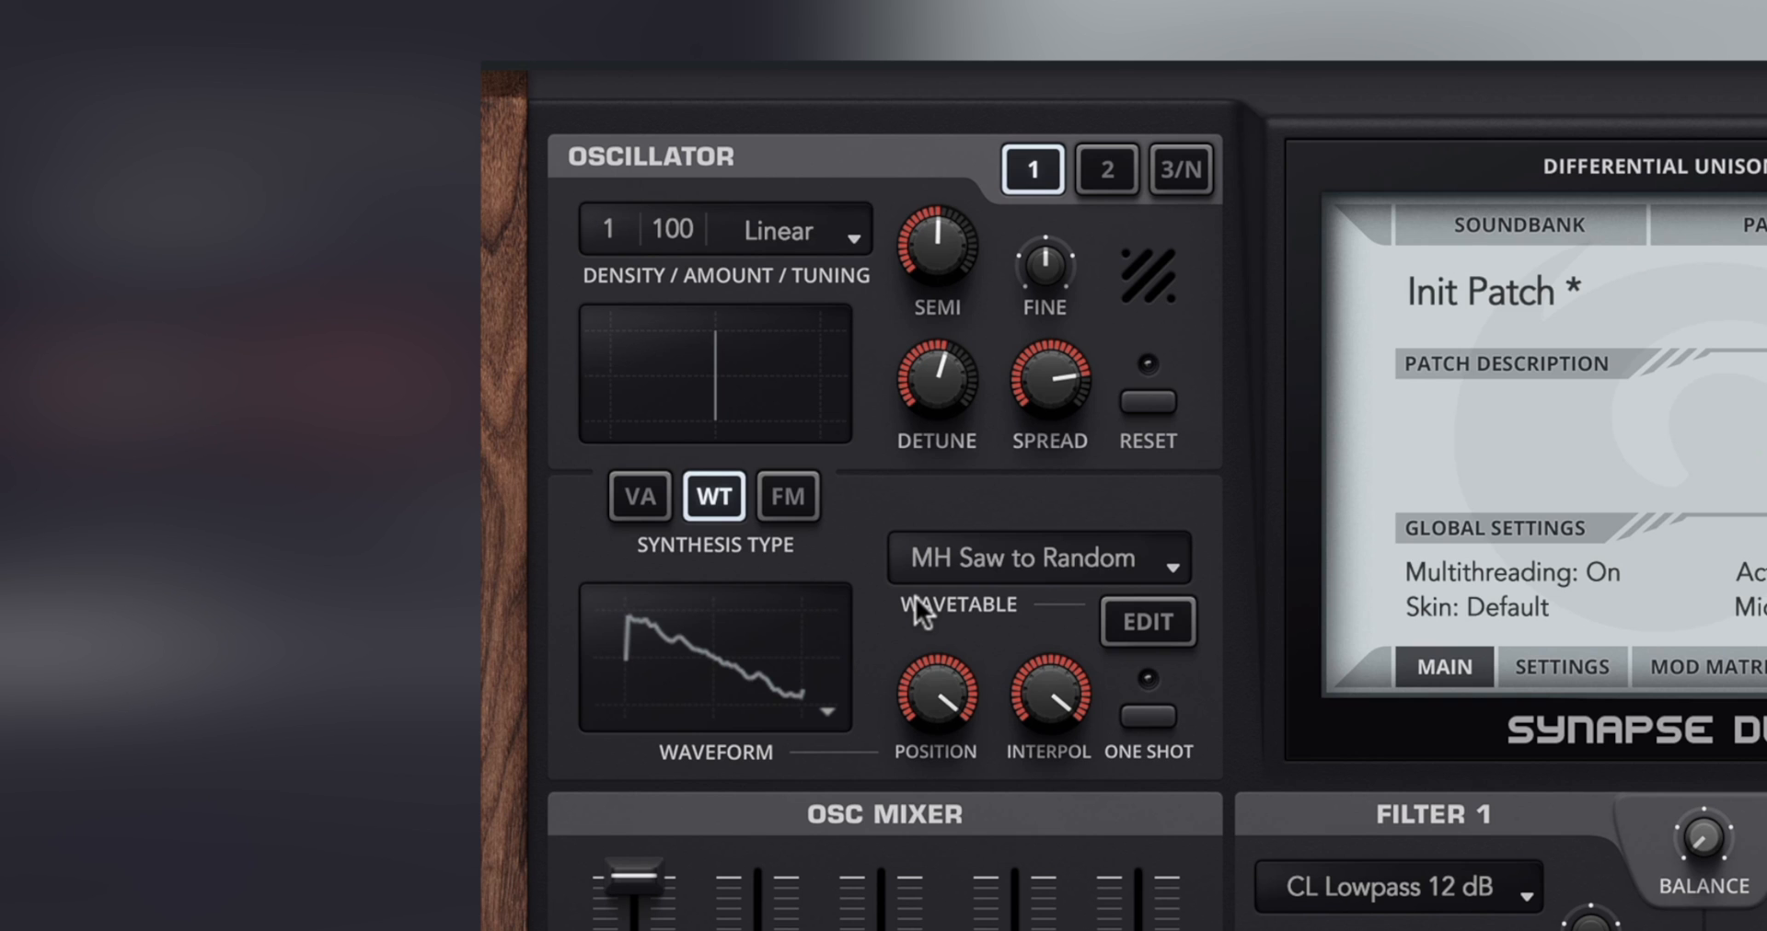
{"action": "double_click", "coordinate": [925, 676]}
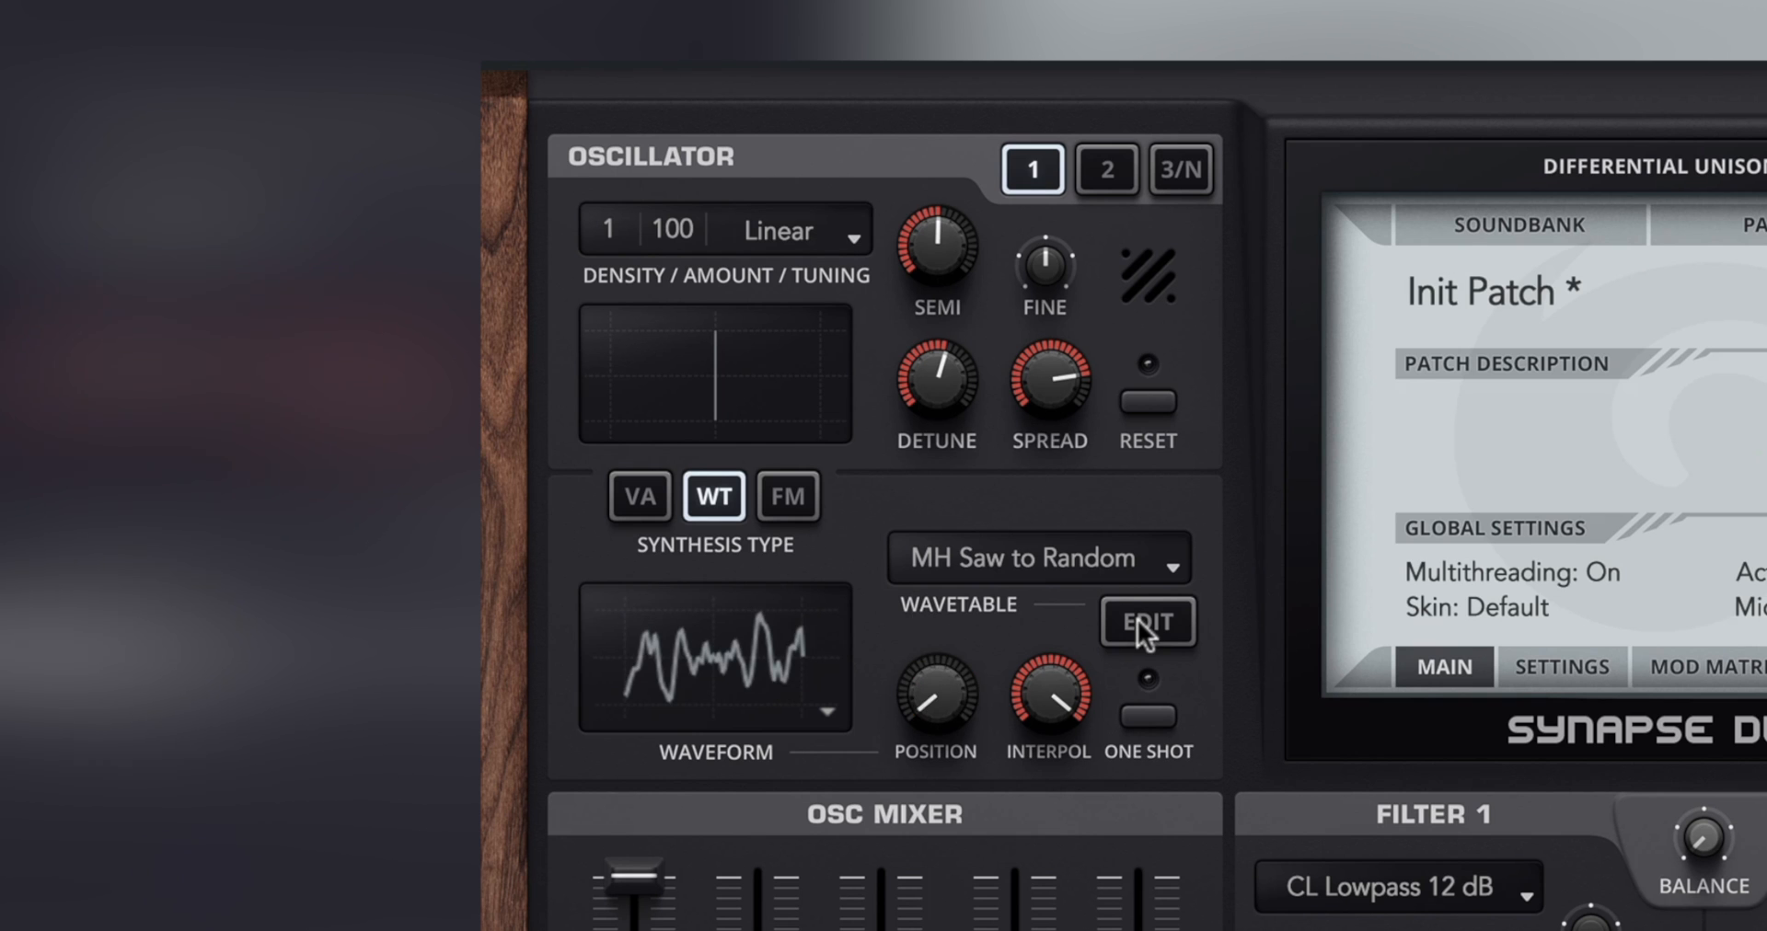
- Open the wavetable for editing and draw a freehand shape across waveform 01 with the pencil tool
{"action": "left_click", "coordinate": [1137, 620]}
{"action": "left_click_drag", "start_coordinate": [615, 733], "coordinate": [1716, 365]}
{"action": "mouse_move", "coordinate": [1548, 309]}
{"action": "left_mouse_down"}
{"action": "mouse_move", "coordinate": [1597, 702]}
{"action": "mouse_move", "coordinate": [1242, 592]}
{"action": "mouse_move", "coordinate": [1623, 463]}
{"action": "left_mouse_up"}
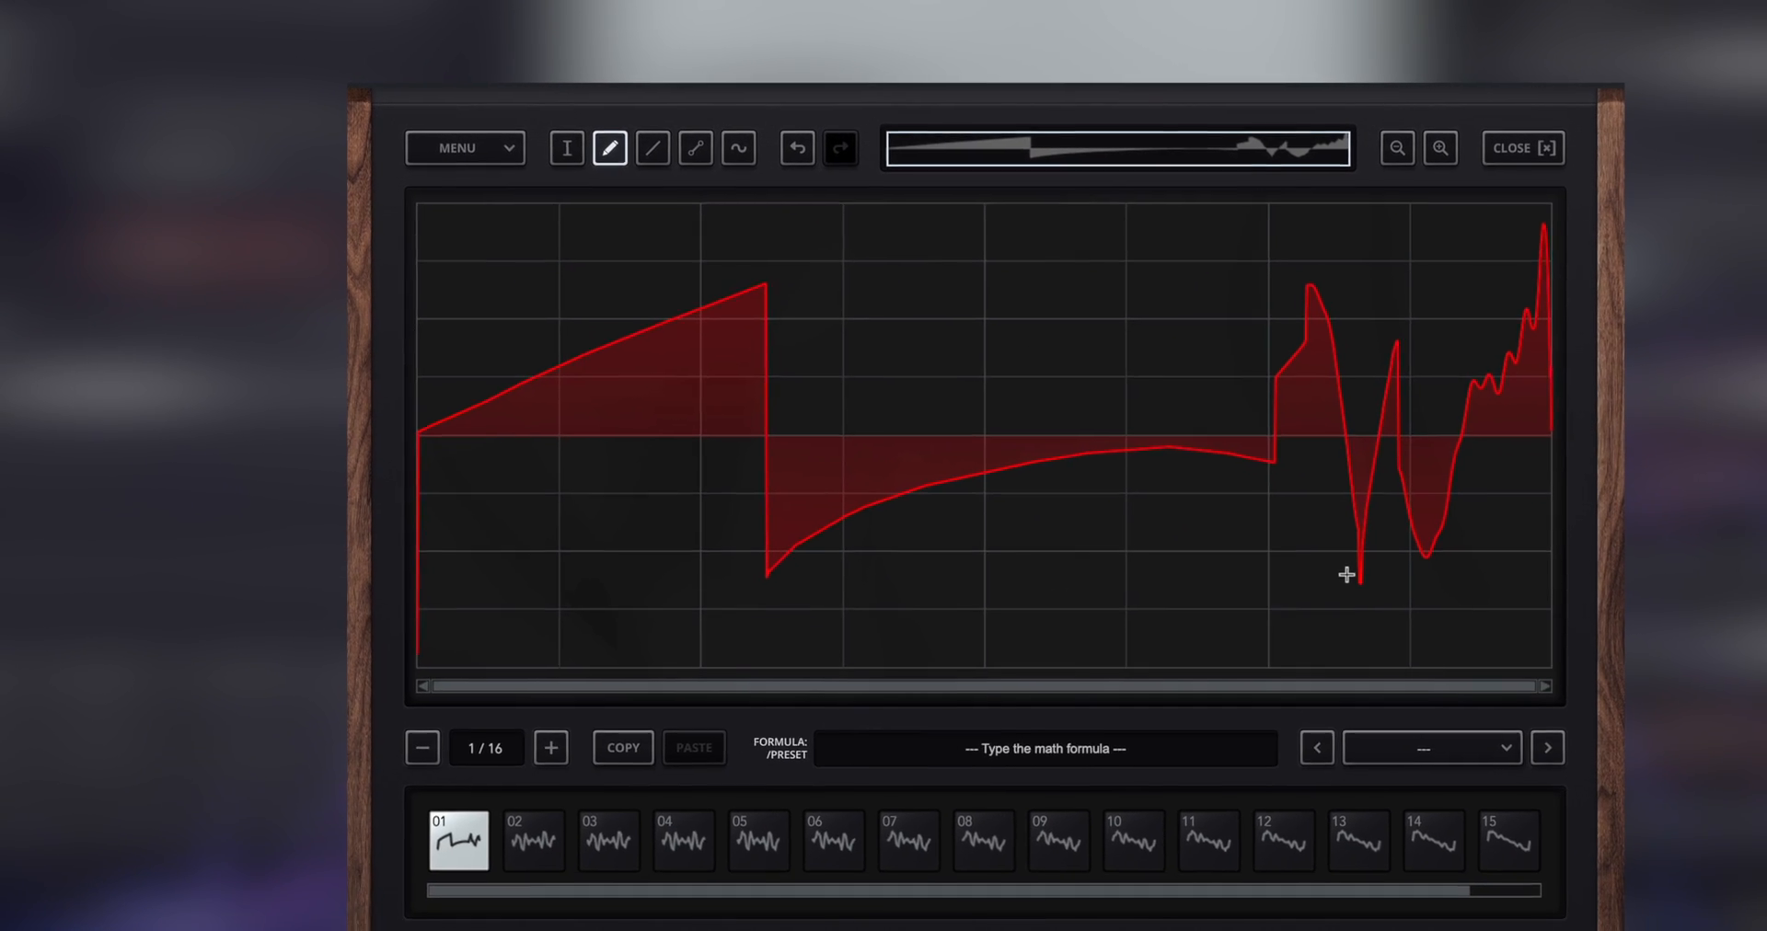
{"action": "left_click_drag", "start_coordinate": [440, 528], "coordinate": [1262, 182]}
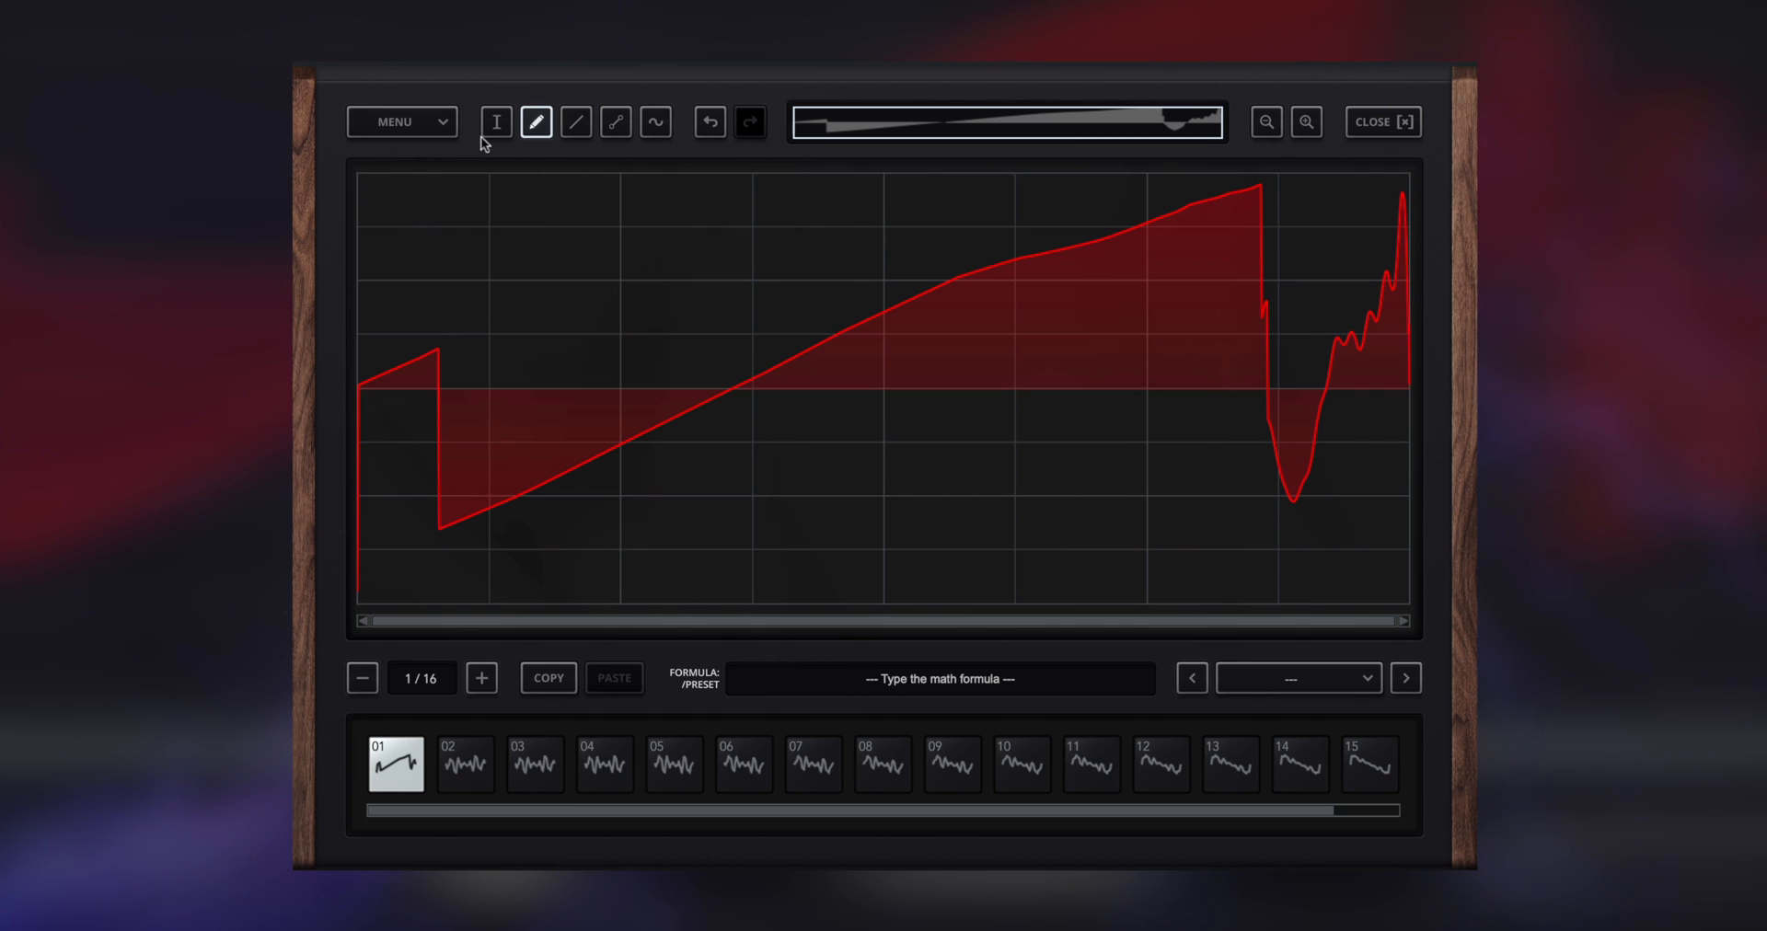
- Add three blank waveforms, 17 to 19, at the end of the wavetable
{"action": "left_click", "coordinate": [482, 678]}
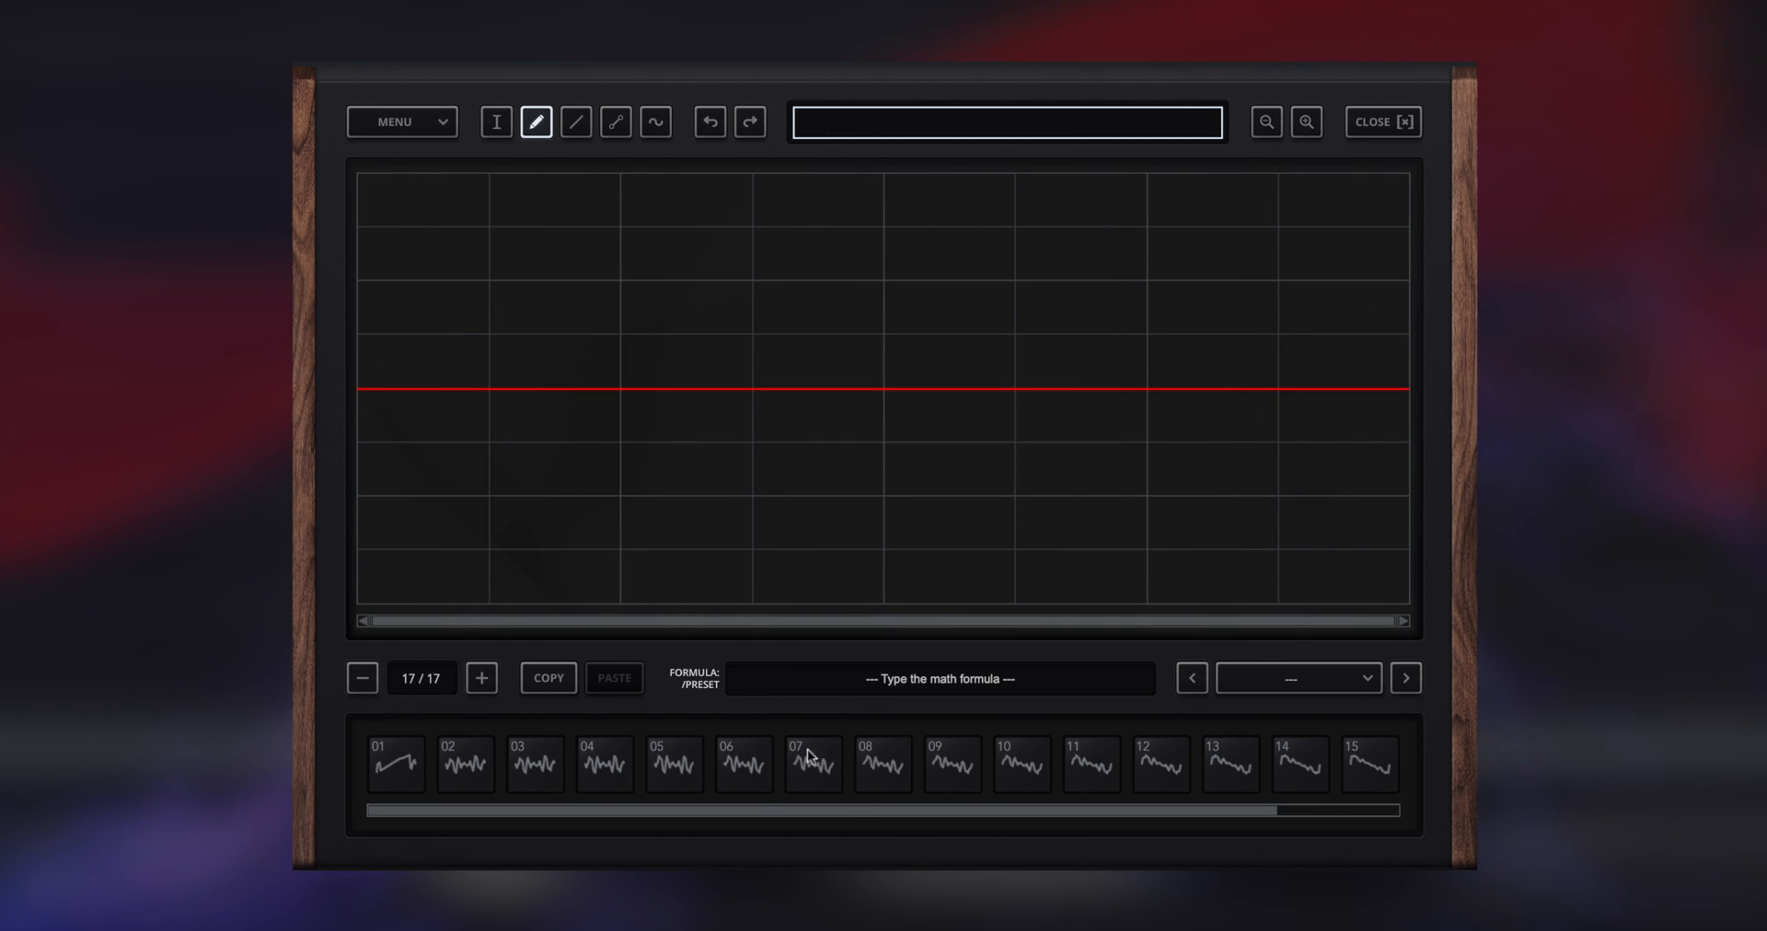
{"action": "left_click_drag", "start_coordinate": [935, 810], "coordinate": [1255, 816]}
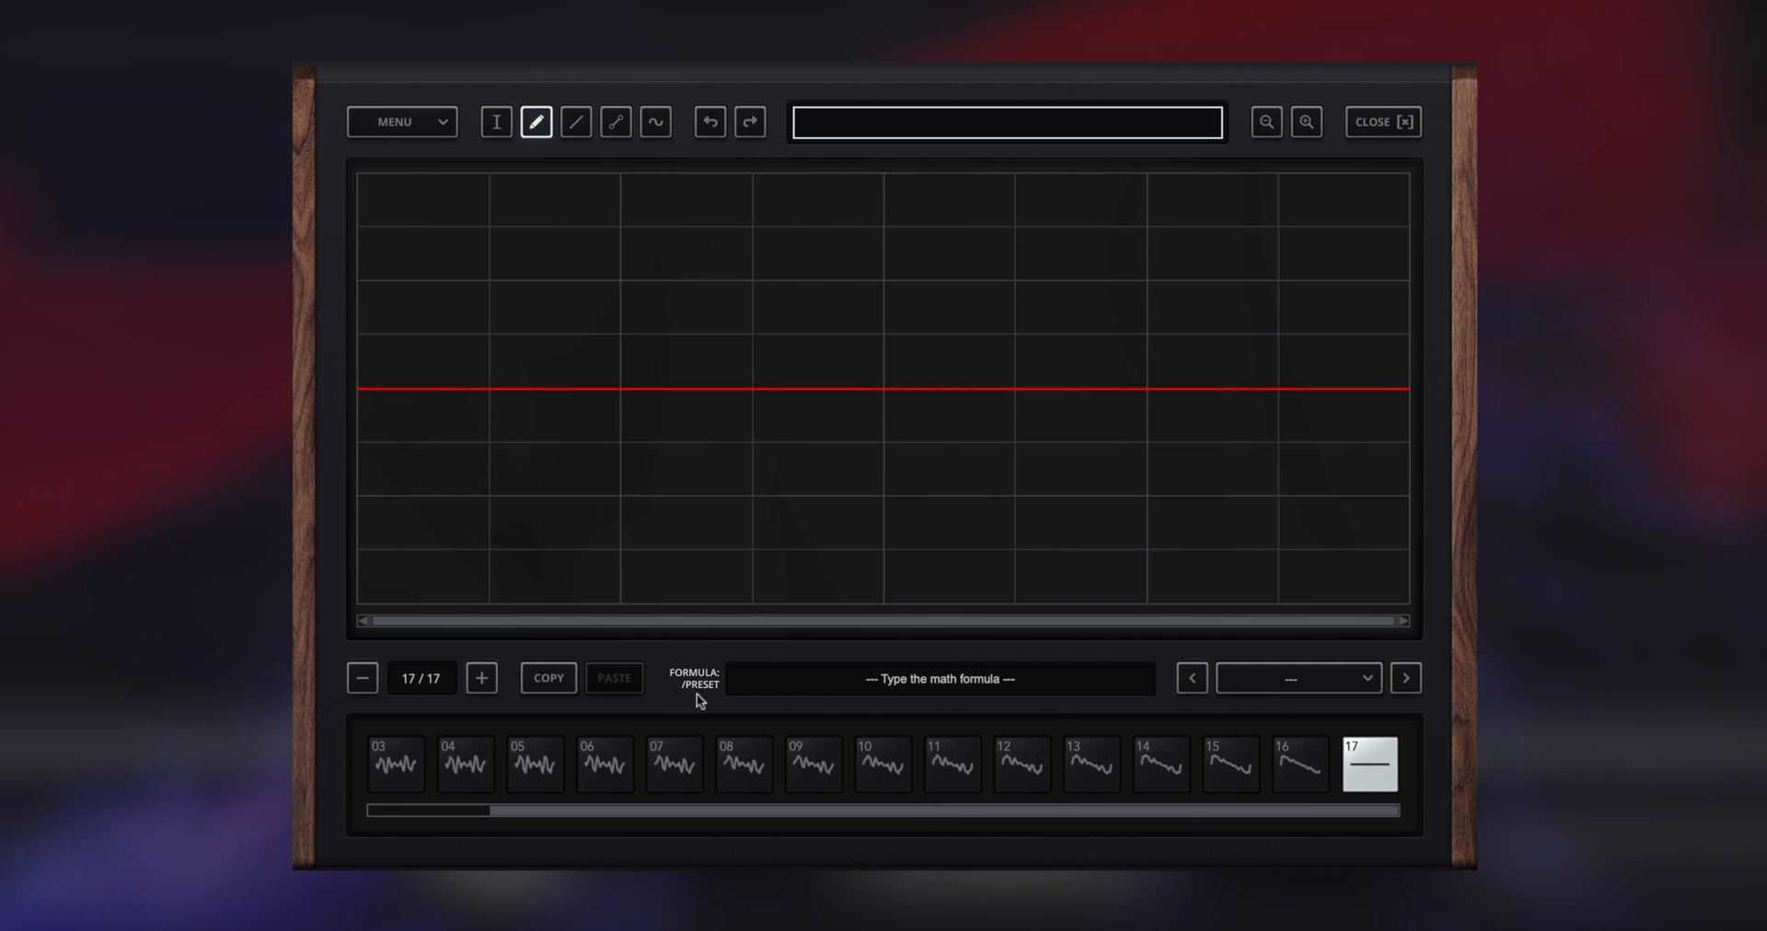
{"action": "left_click", "coordinate": [481, 678]}
{"action": "left_click", "coordinate": [482, 678]}
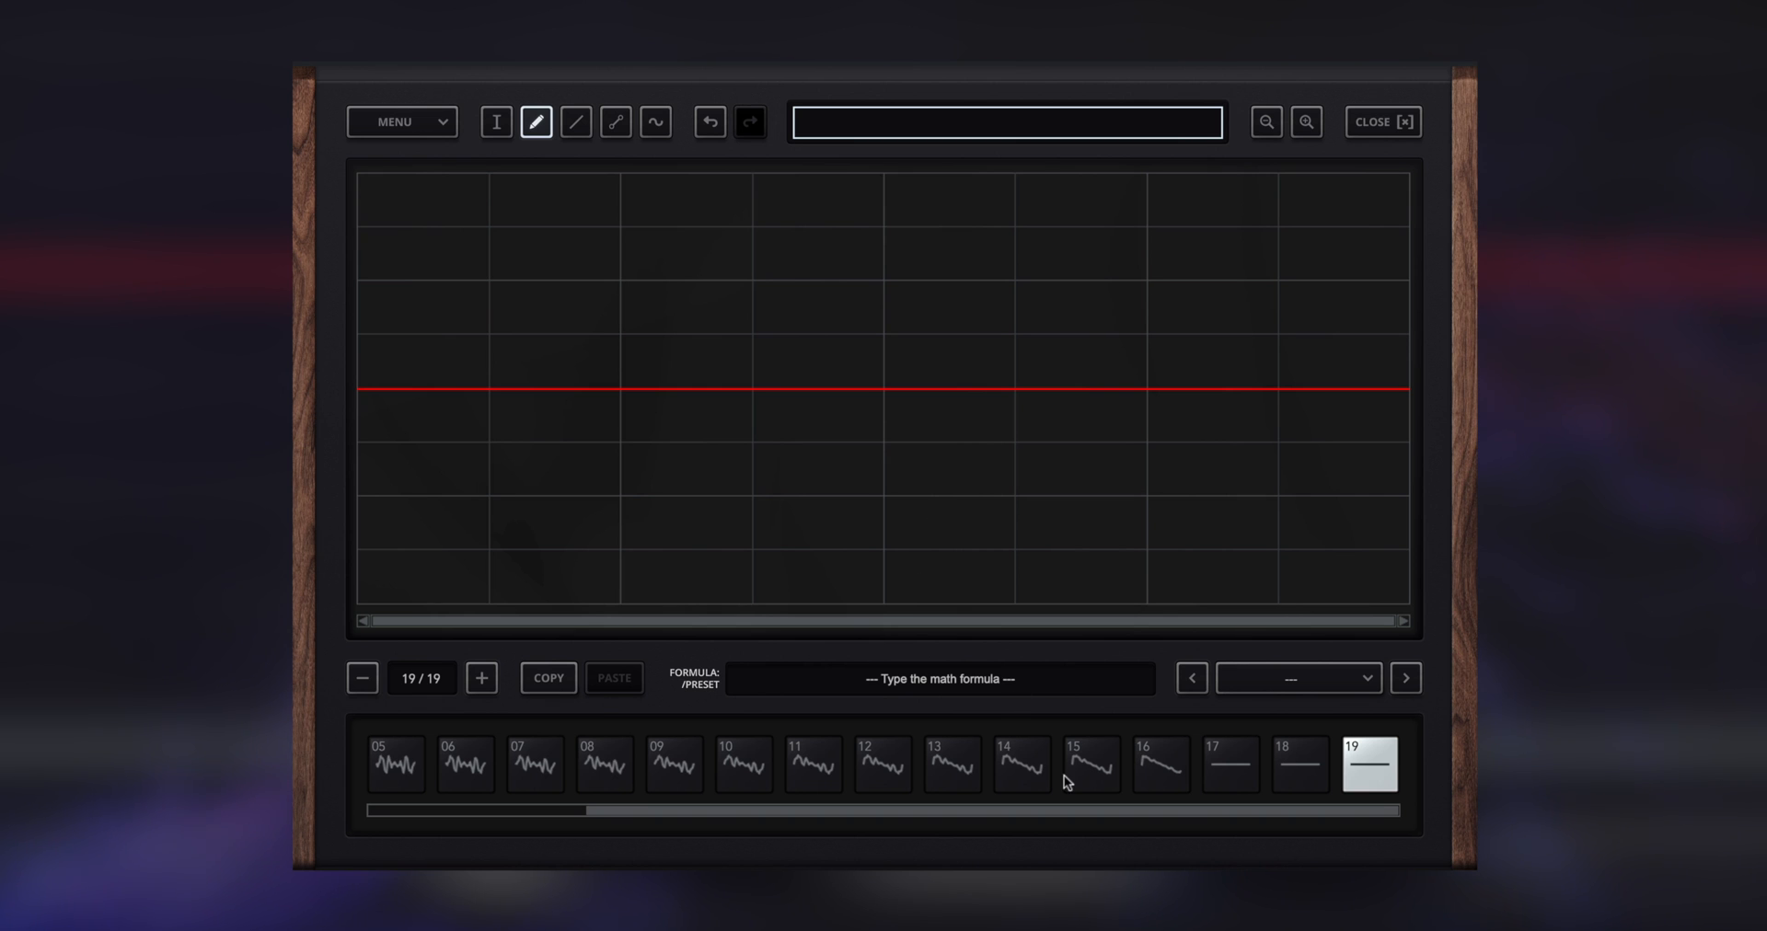
- Try the Ramp Up preset on waveform 19 and replace it with the HPF Saw preset
{"action": "left_click", "coordinate": [1292, 679]}
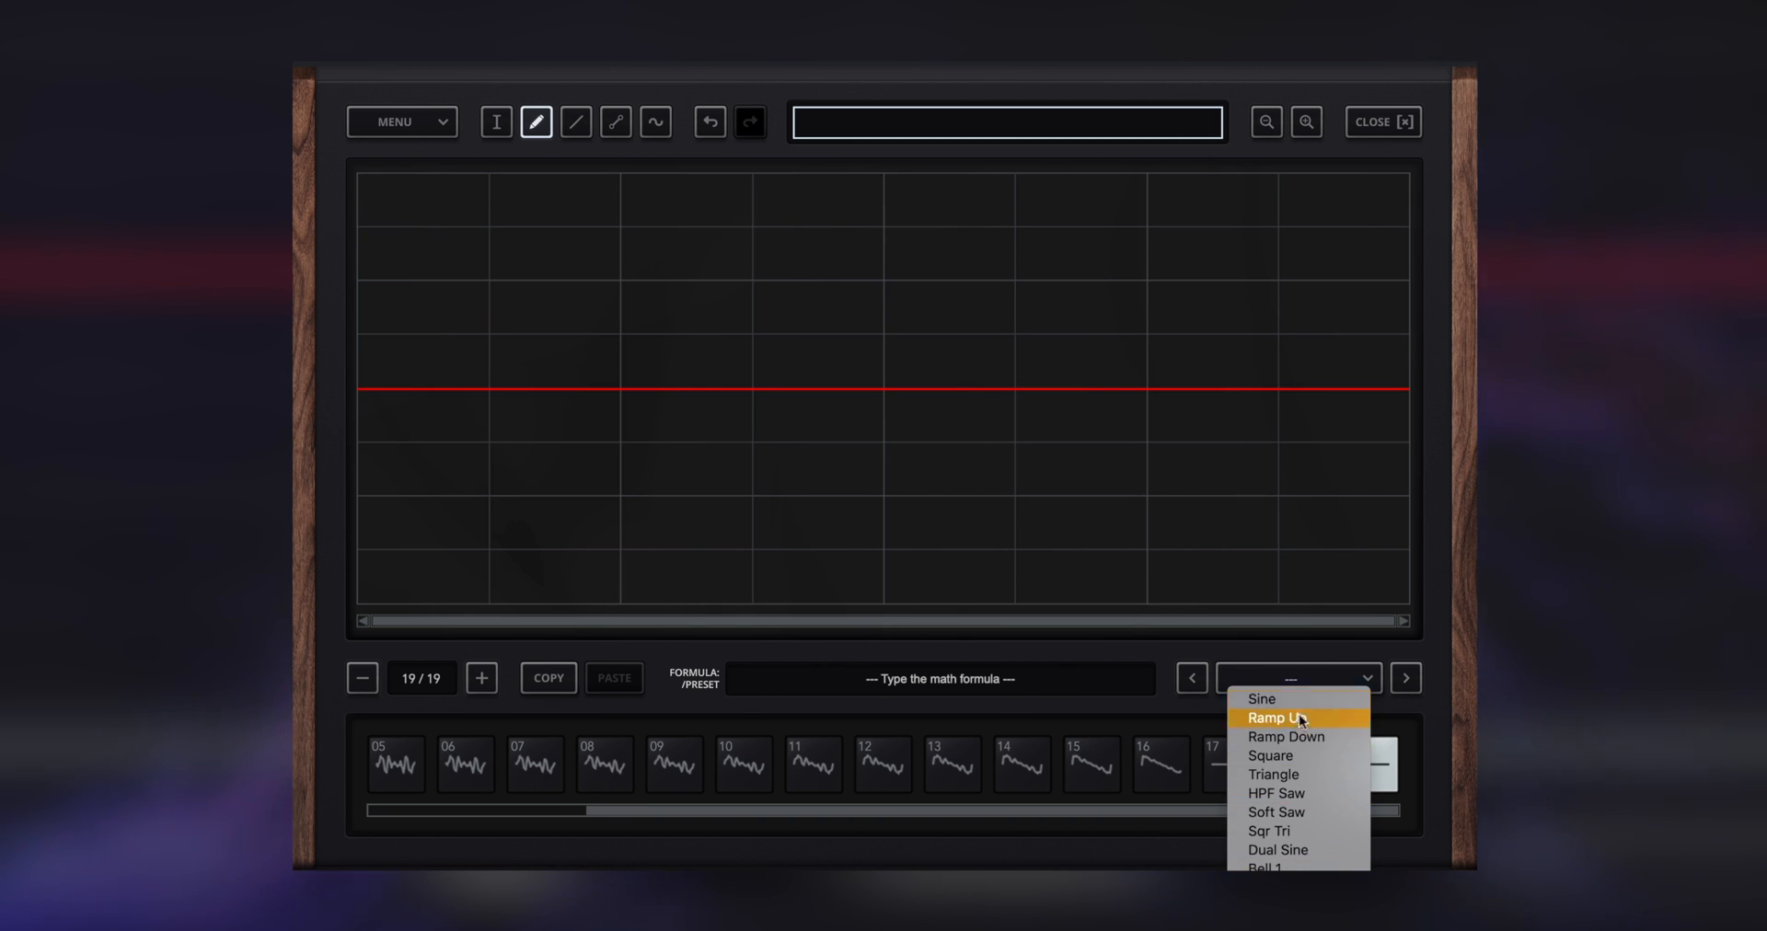
{"action": "left_click", "coordinate": [1300, 718]}
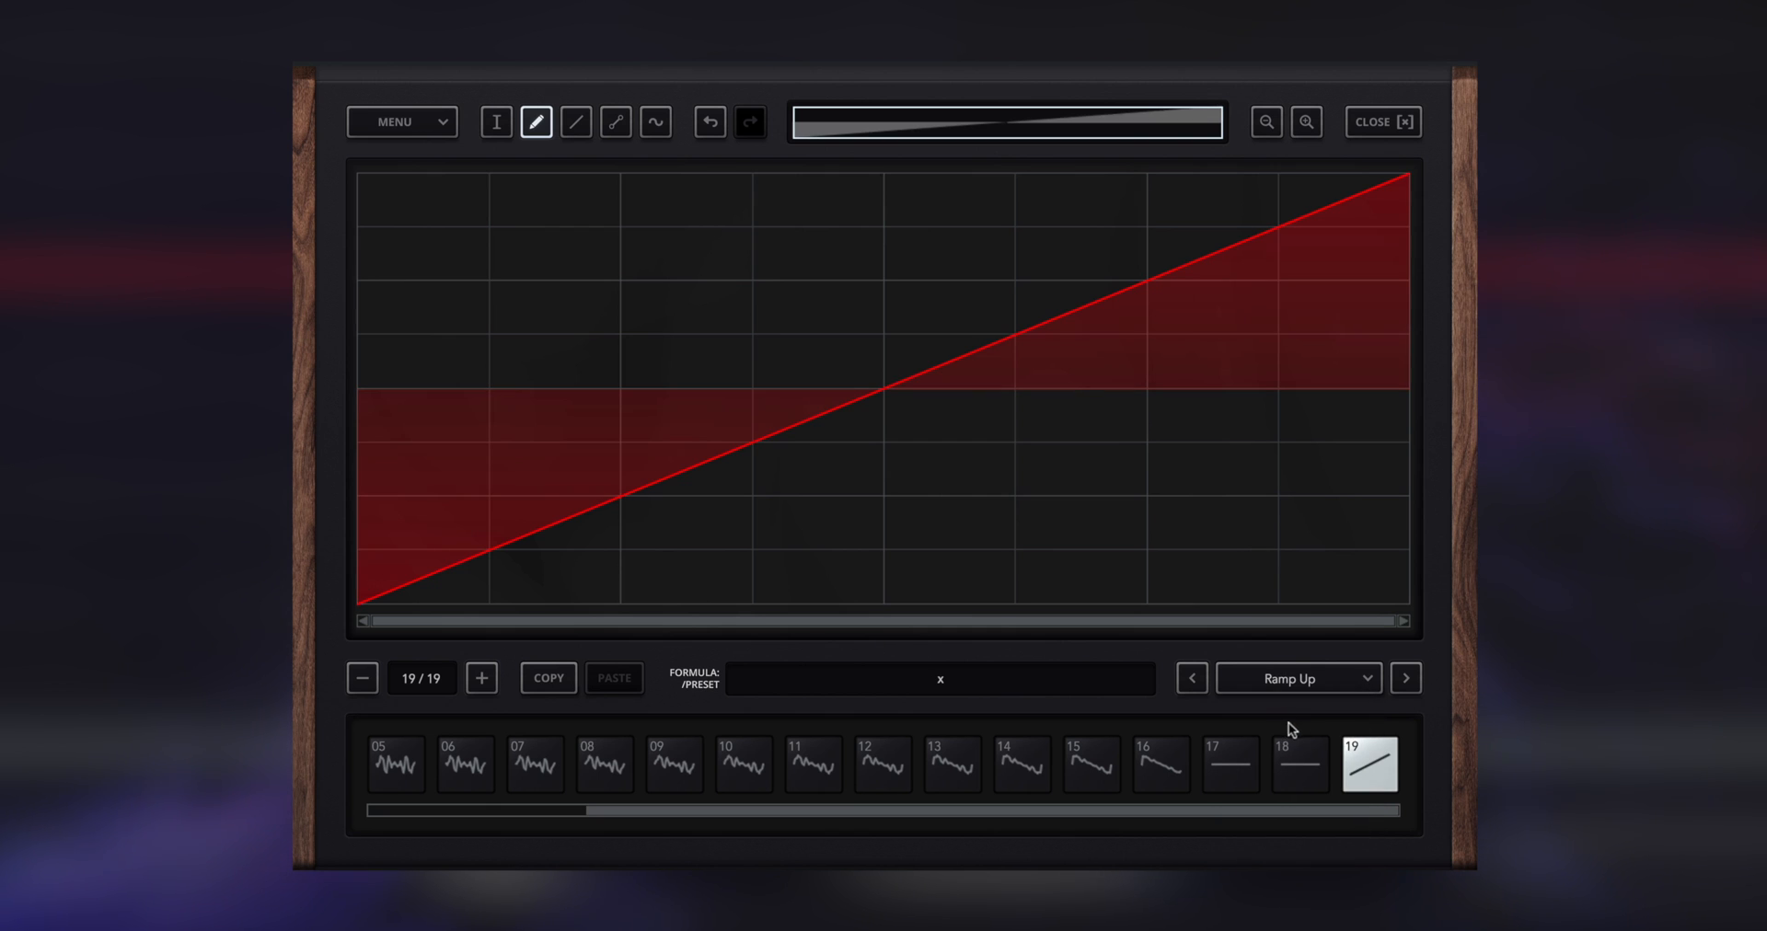
{"action": "left_click", "coordinate": [1295, 676]}
{"action": "left_click", "coordinate": [1290, 800]}
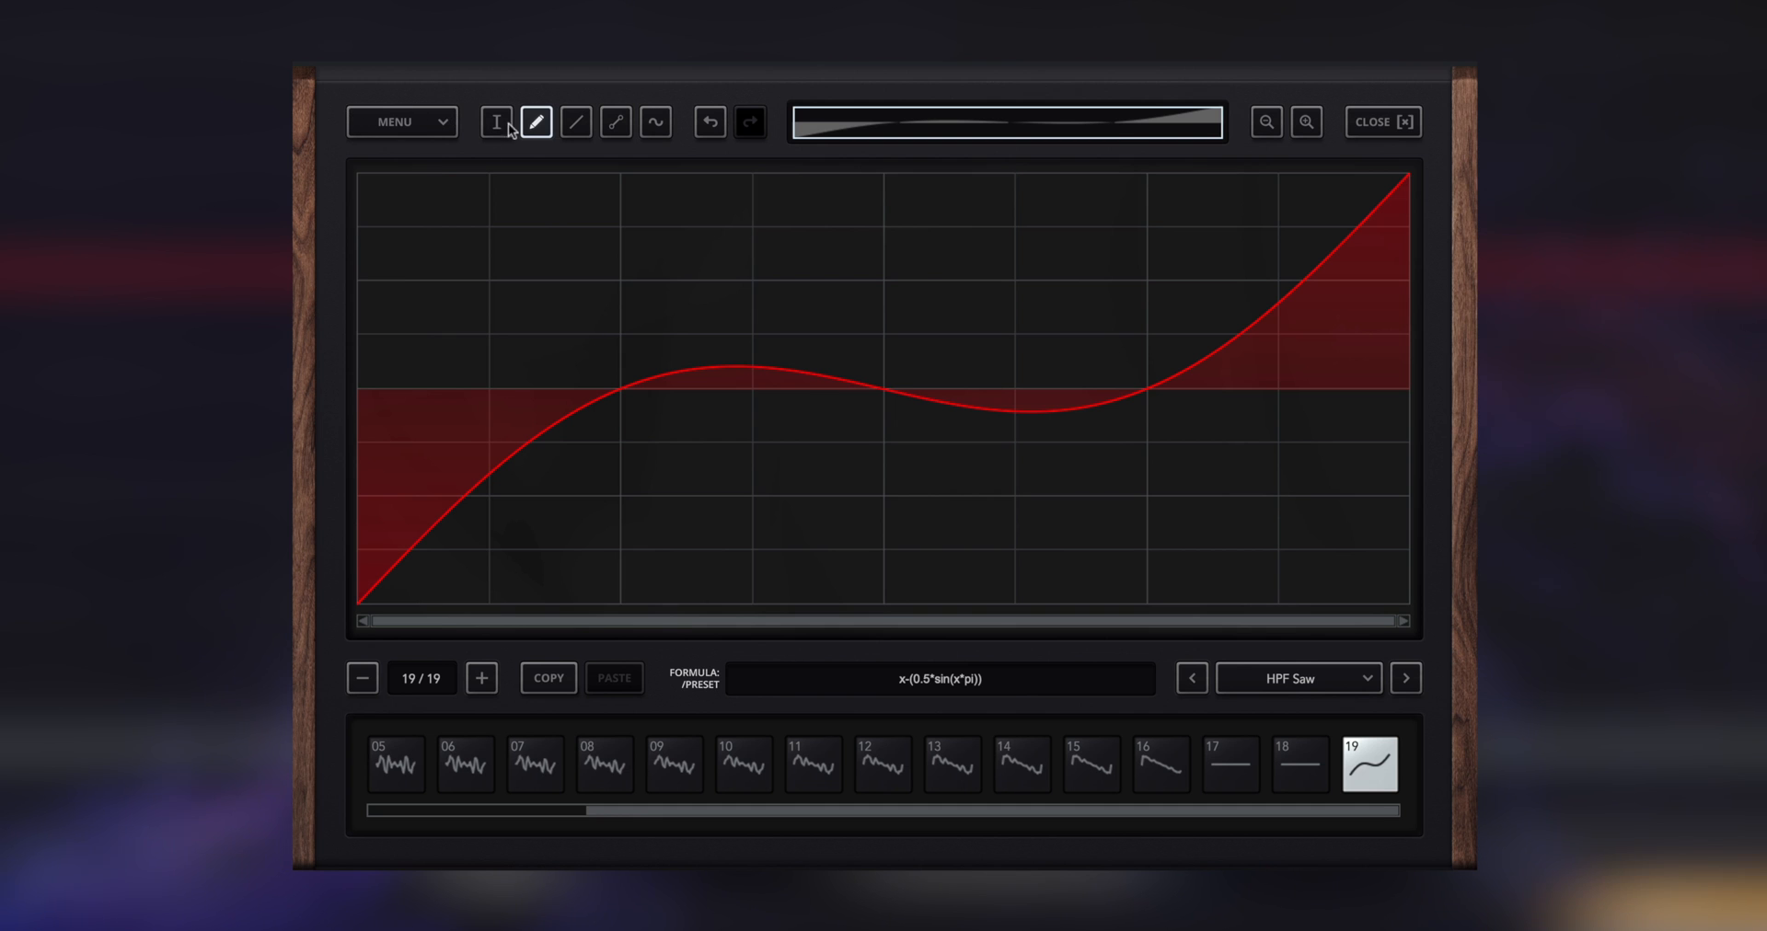
- Draw a short freehand stroke on waveform 19 and add three straight lines across it with the line tool
{"action": "left_click_drag", "start_coordinate": [543, 333], "coordinate": [734, 352]}
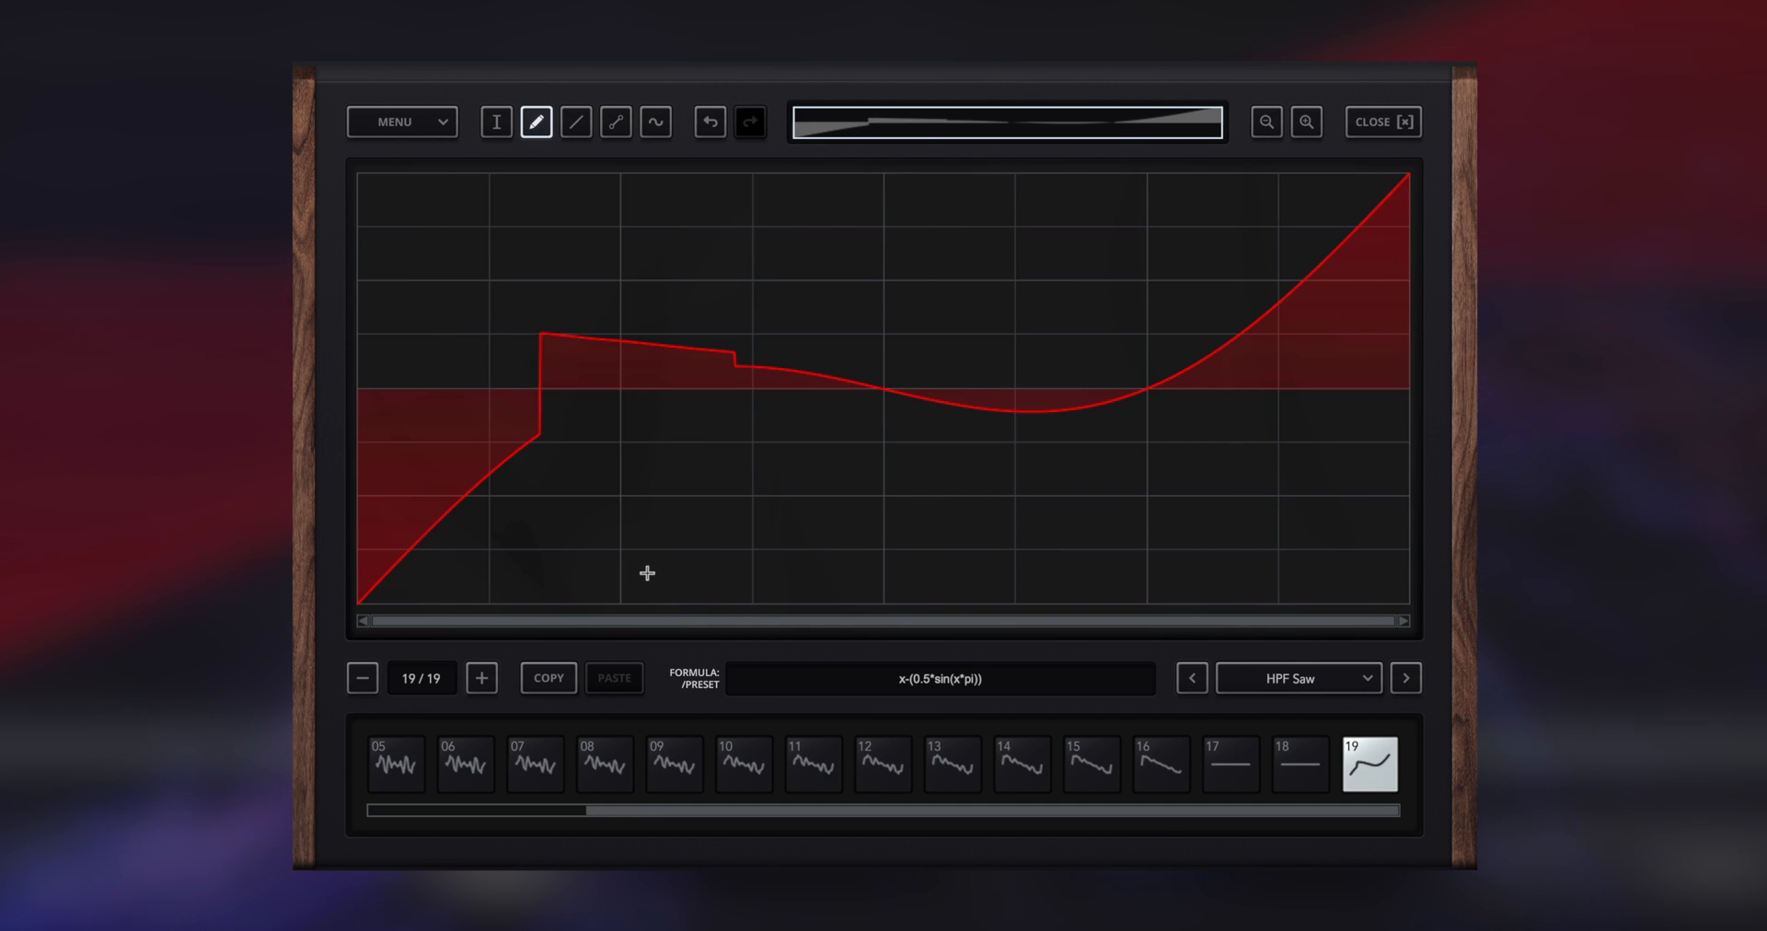
{"action": "left_click", "coordinate": [576, 121]}
{"action": "left_click_drag", "start_coordinate": [555, 368], "coordinate": [978, 237]}
{"action": "left_click_drag", "start_coordinate": [867, 265], "coordinate": [1148, 486]}
{"action": "left_click_drag", "start_coordinate": [753, 208], "coordinate": [425, 409]}
- Draw connected line segments with nodes across the middle of waveform 19 using the node line tool
{"action": "left_click", "coordinate": [616, 121]}
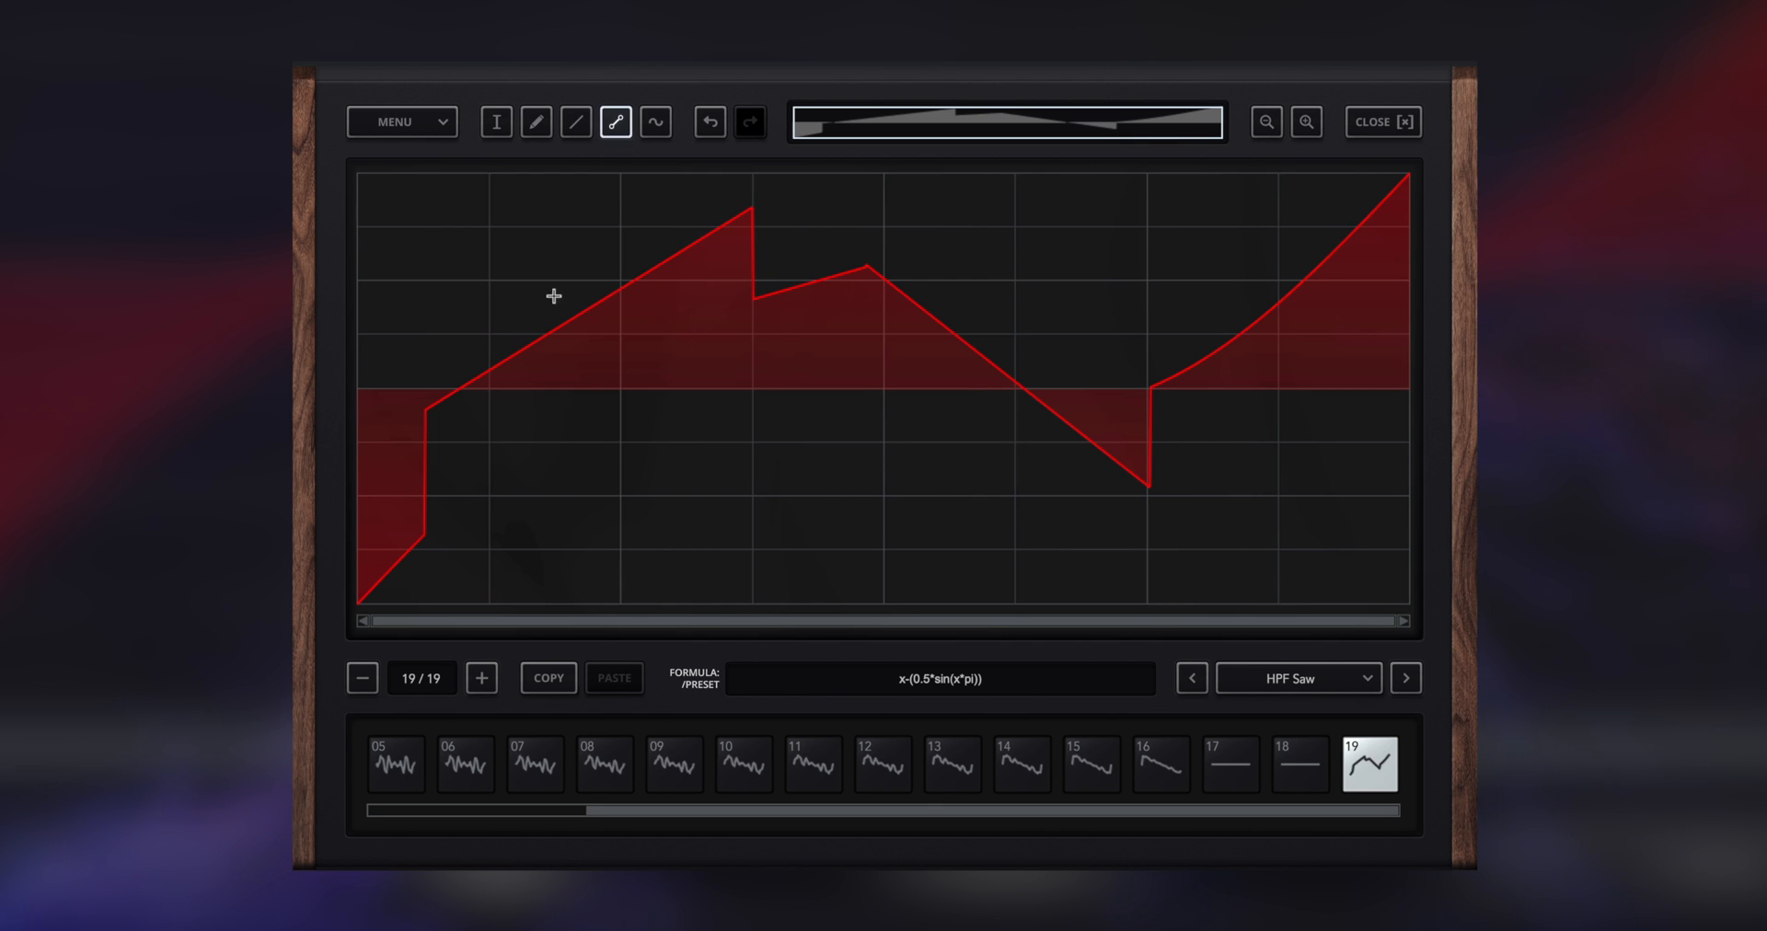
{"action": "left_click_drag", "start_coordinate": [604, 410], "coordinate": [789, 287]}
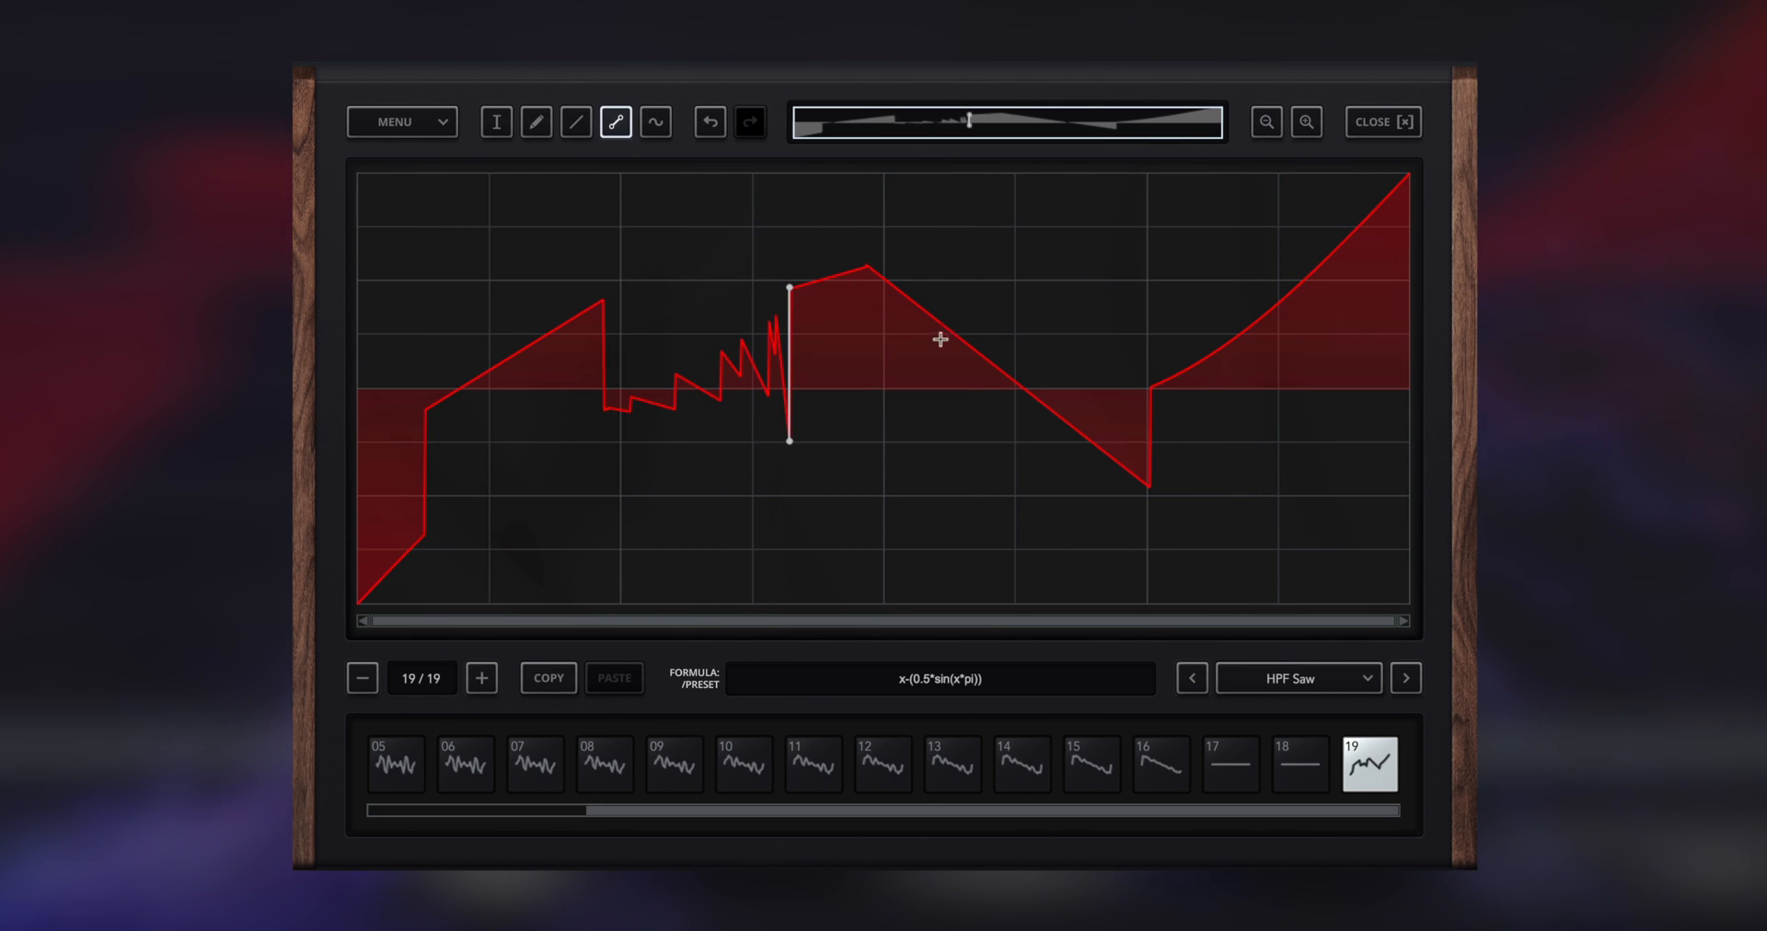
{"action": "left_click_drag", "start_coordinate": [940, 340], "coordinate": [1342, 422]}
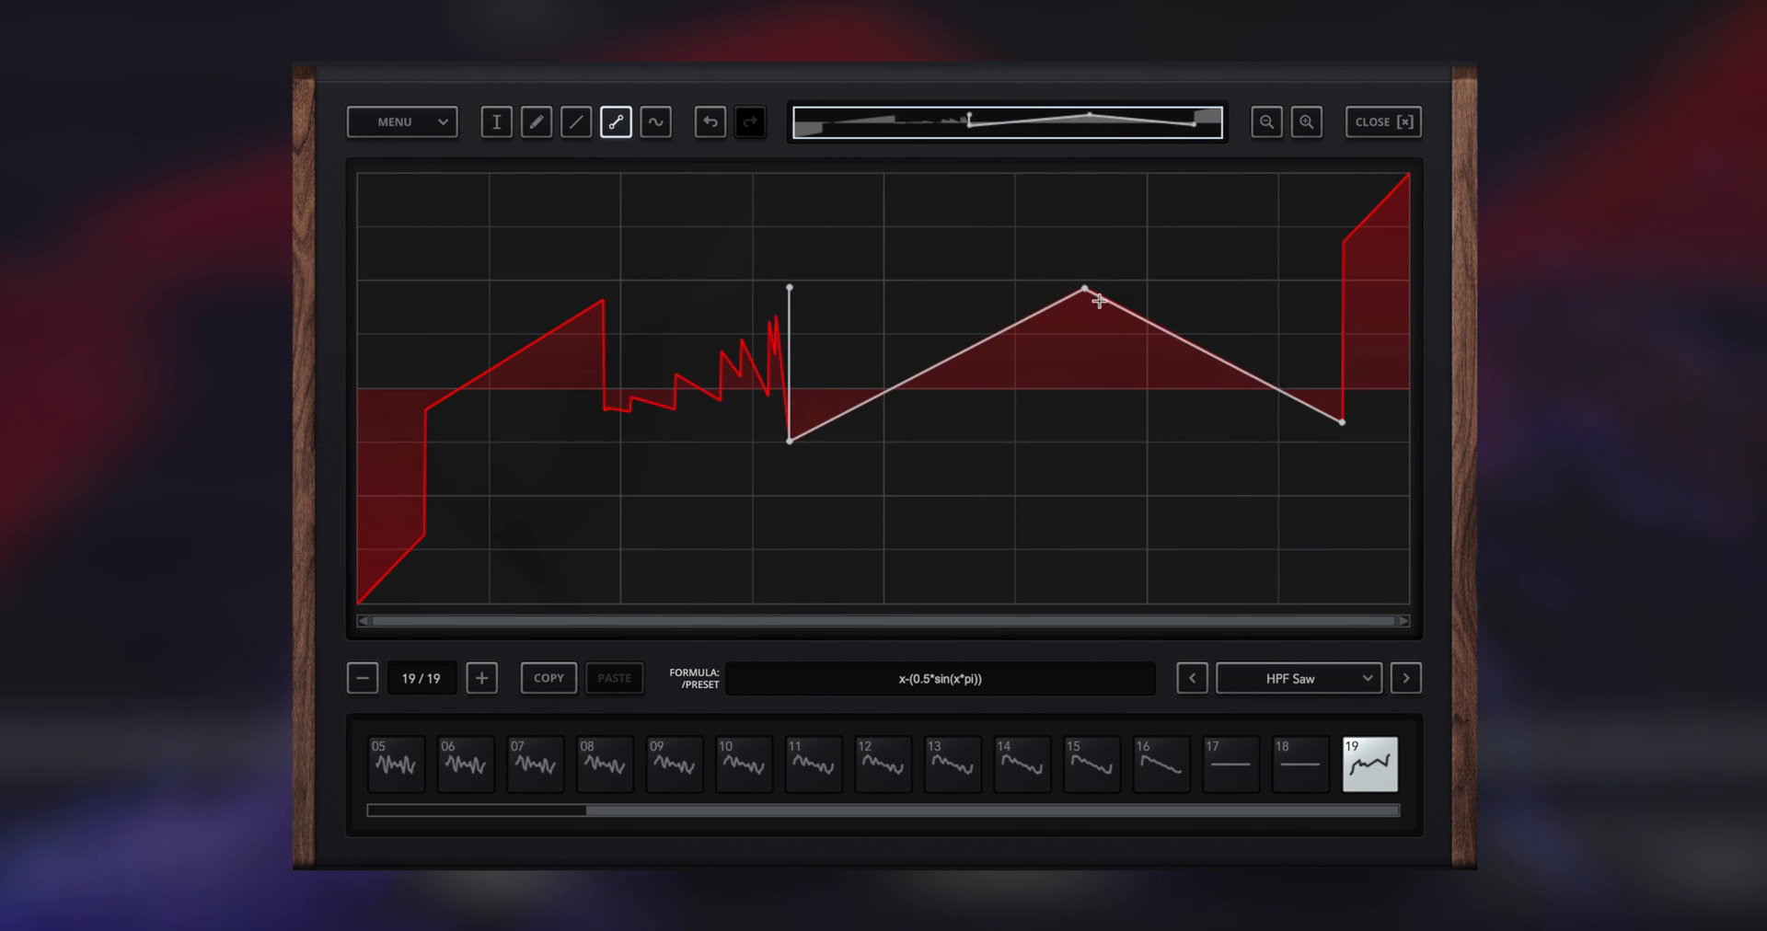
- Move waveform 19's nodes to form a trough, bend two of its segments, and extend the segments to the waveform's end
{"action": "left_click_drag", "start_coordinate": [1086, 289], "coordinate": [1073, 525]}
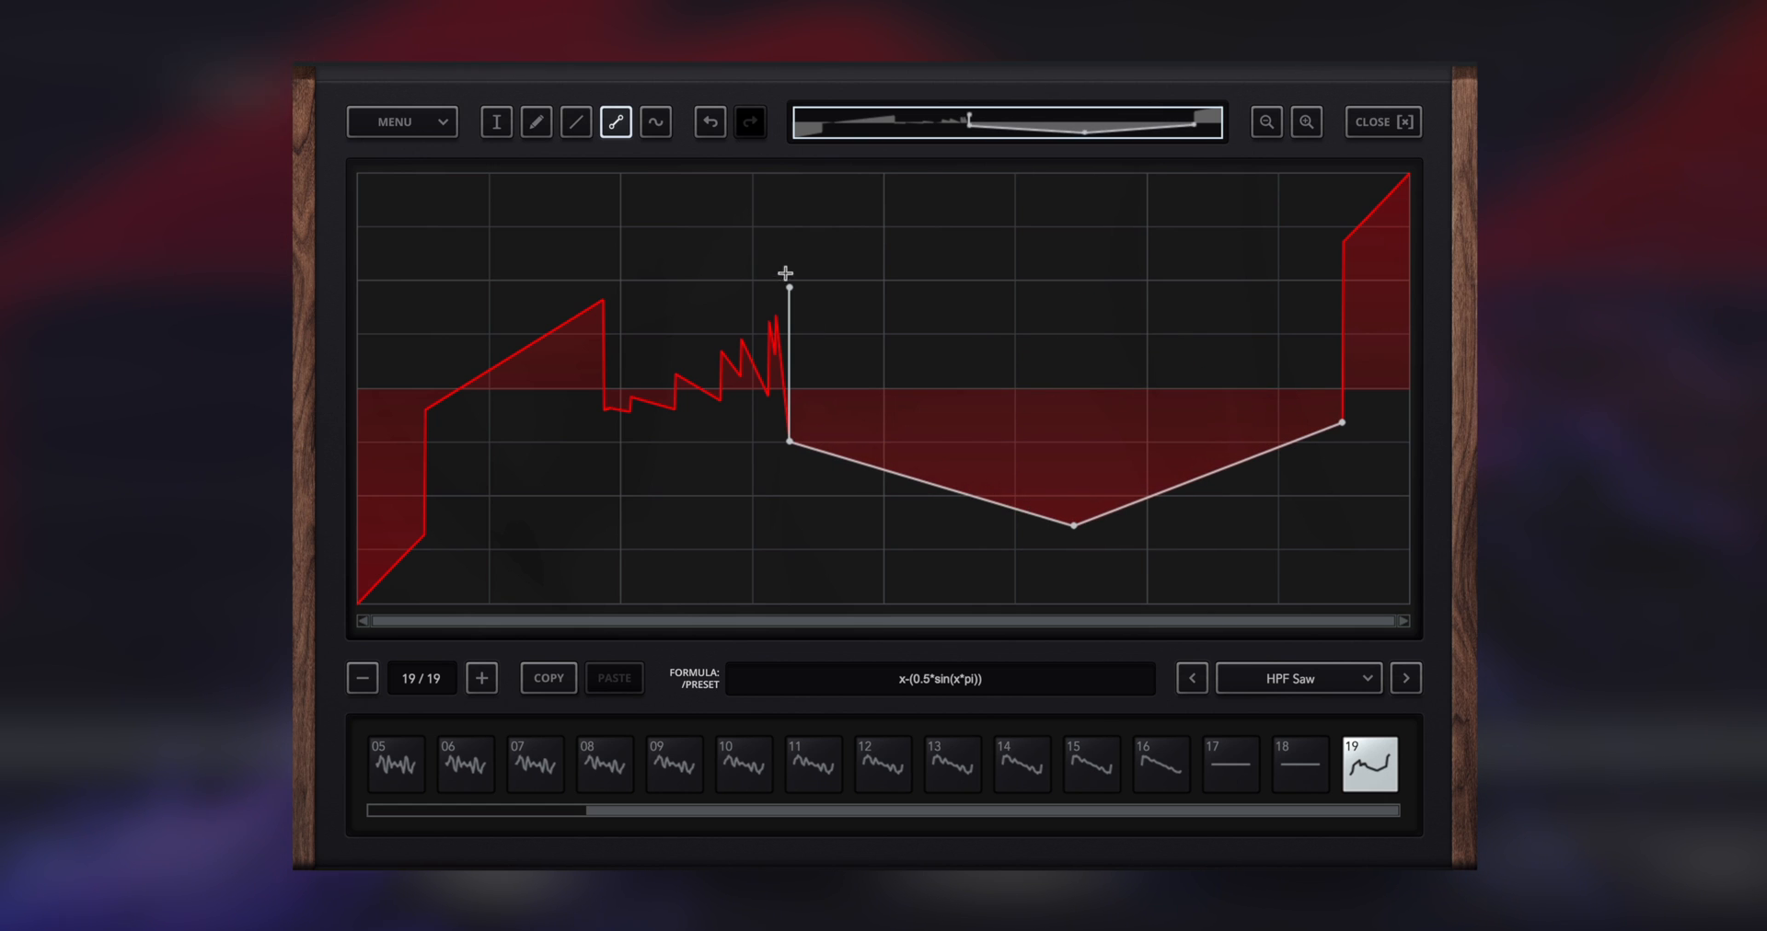
{"action": "left_click_drag", "start_coordinate": [789, 288], "coordinate": [606, 317]}
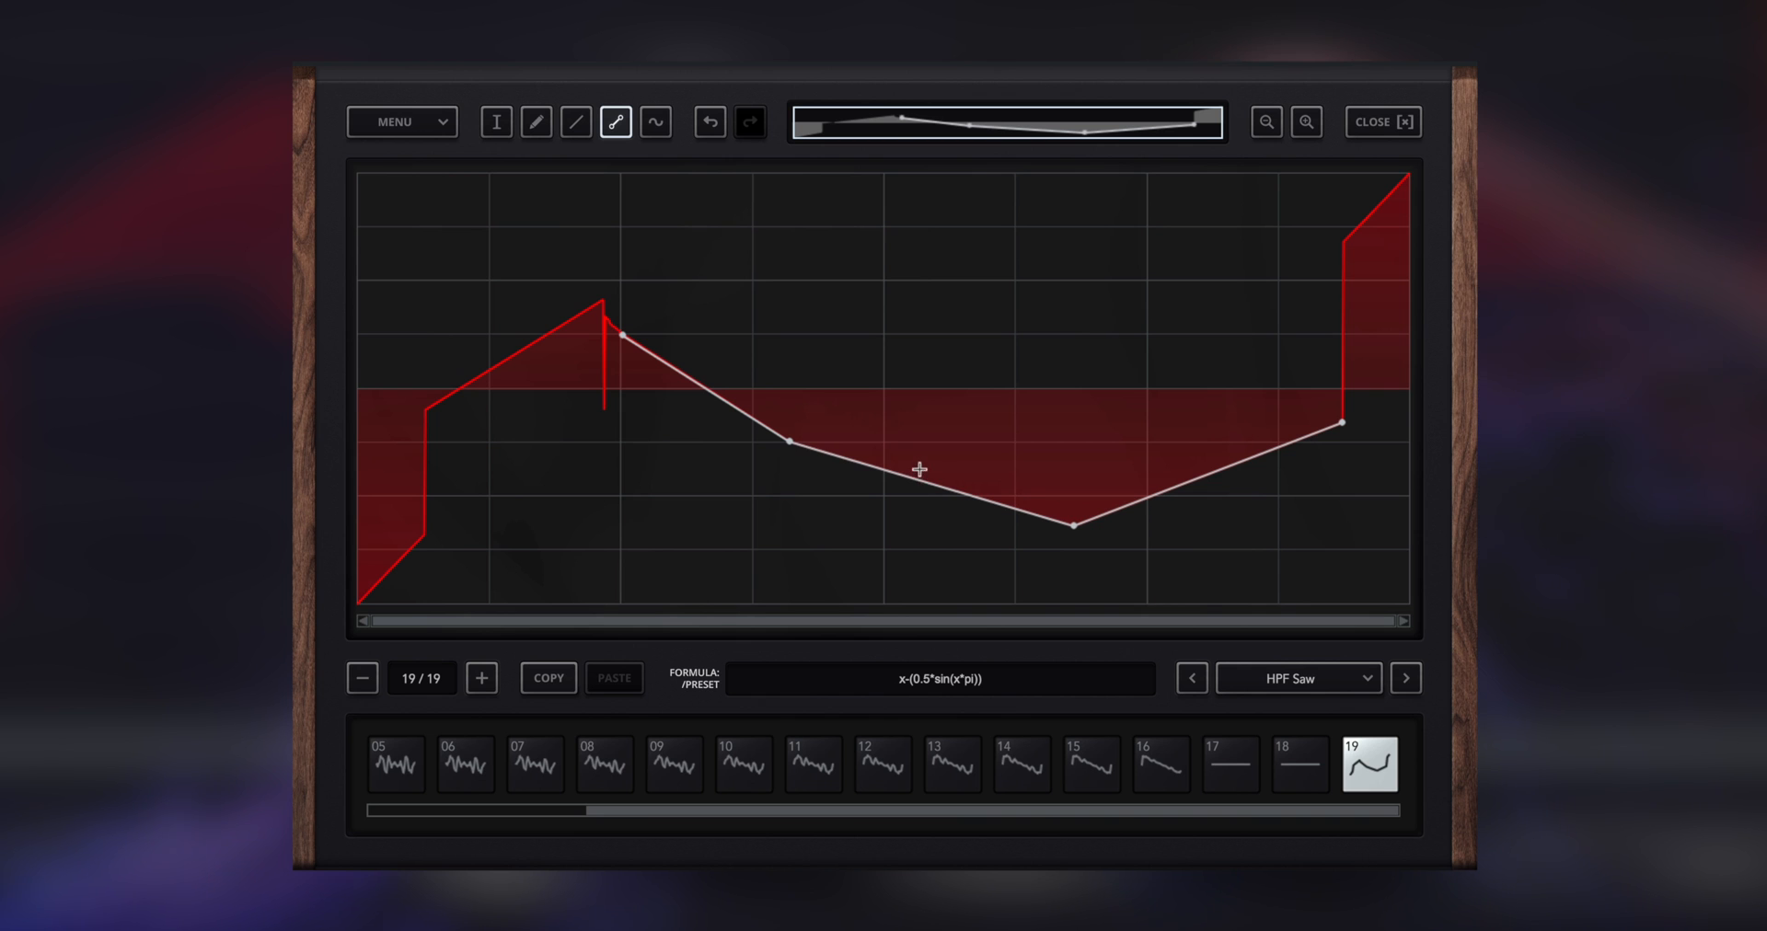
{"action": "left_click_drag", "start_coordinate": [920, 471], "coordinate": [923, 537]}
{"action": "left_click_drag", "start_coordinate": [1239, 458], "coordinate": [1340, 335]}
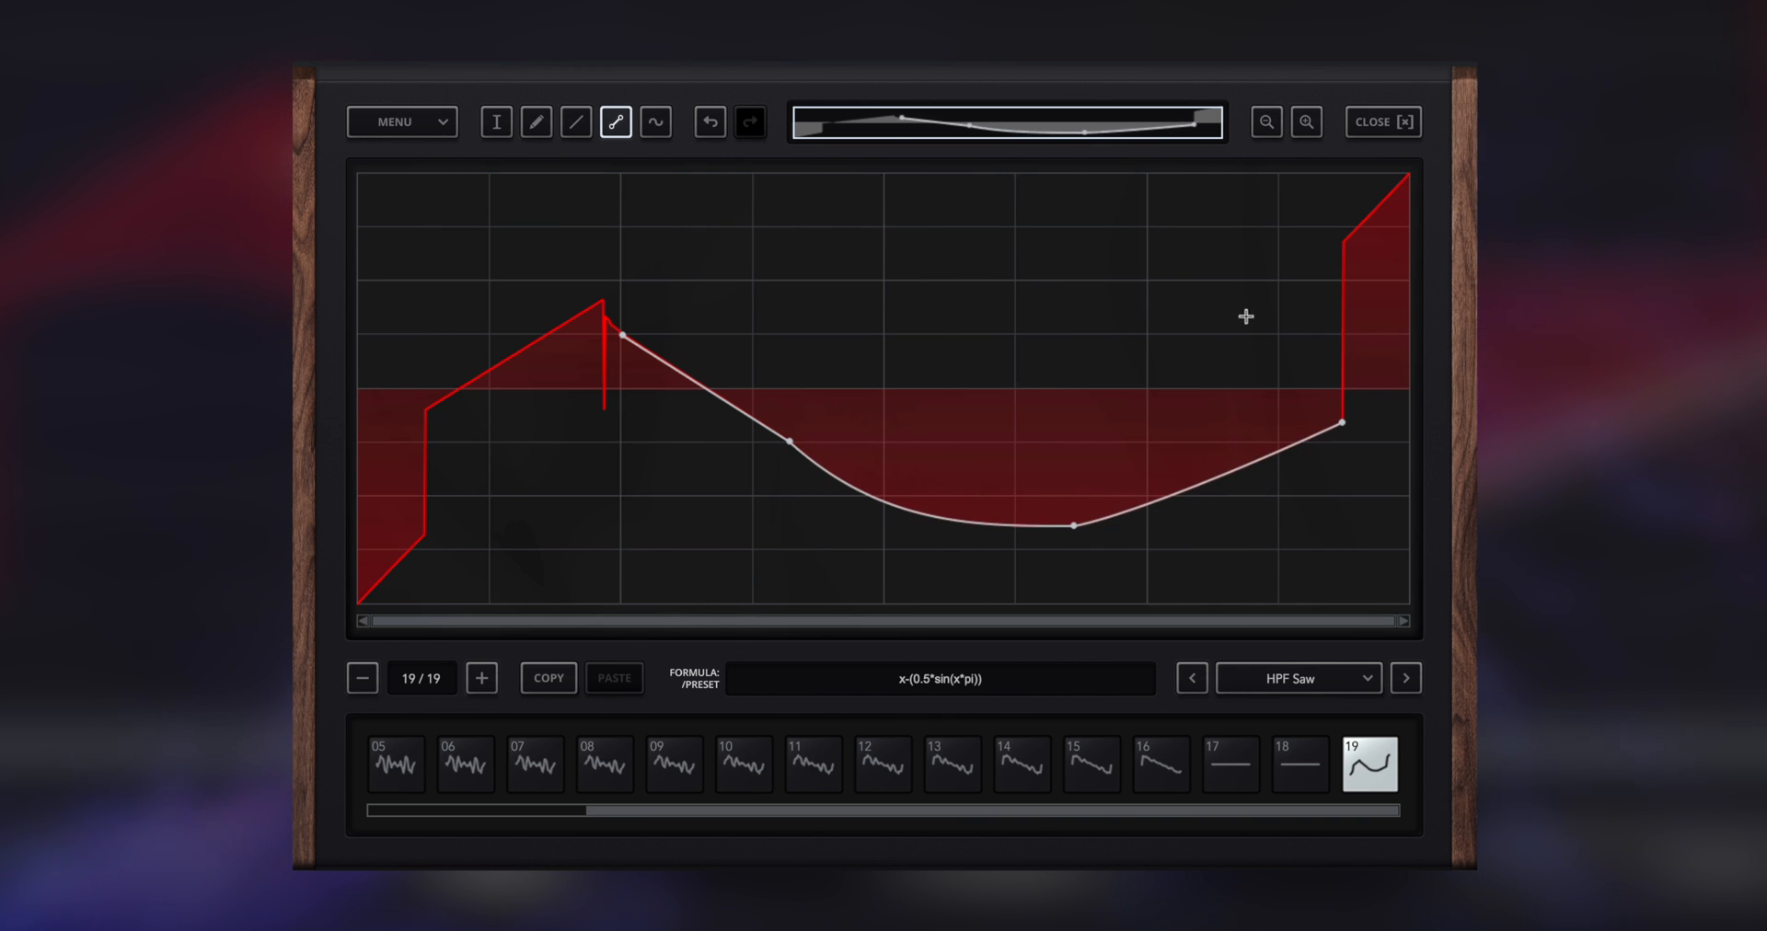
{"action": "left_click_drag", "start_coordinate": [1371, 212], "coordinate": [1410, 290]}
- Show waveform 19's harmonics and raise the levels of harmonics 8, 14, 20 and 24
{"action": "left_click", "coordinate": [656, 121]}
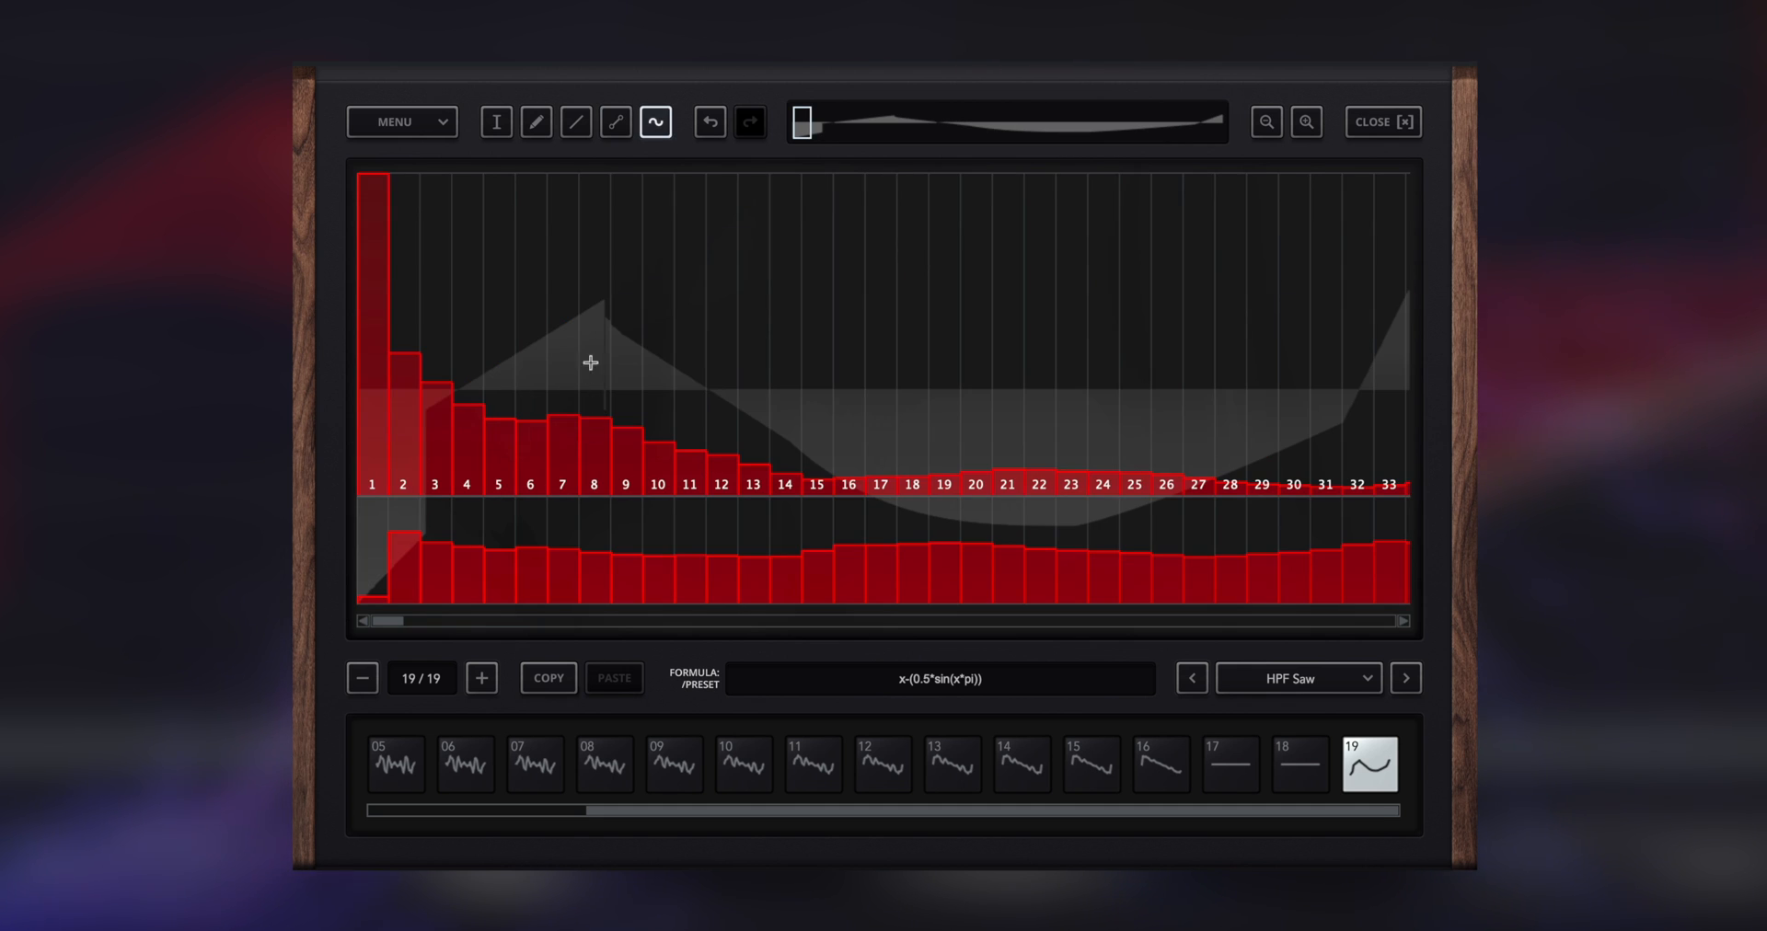
{"action": "left_click", "coordinate": [776, 349]}
{"action": "left_click", "coordinate": [1108, 372]}
{"action": "left_click", "coordinate": [986, 446]}
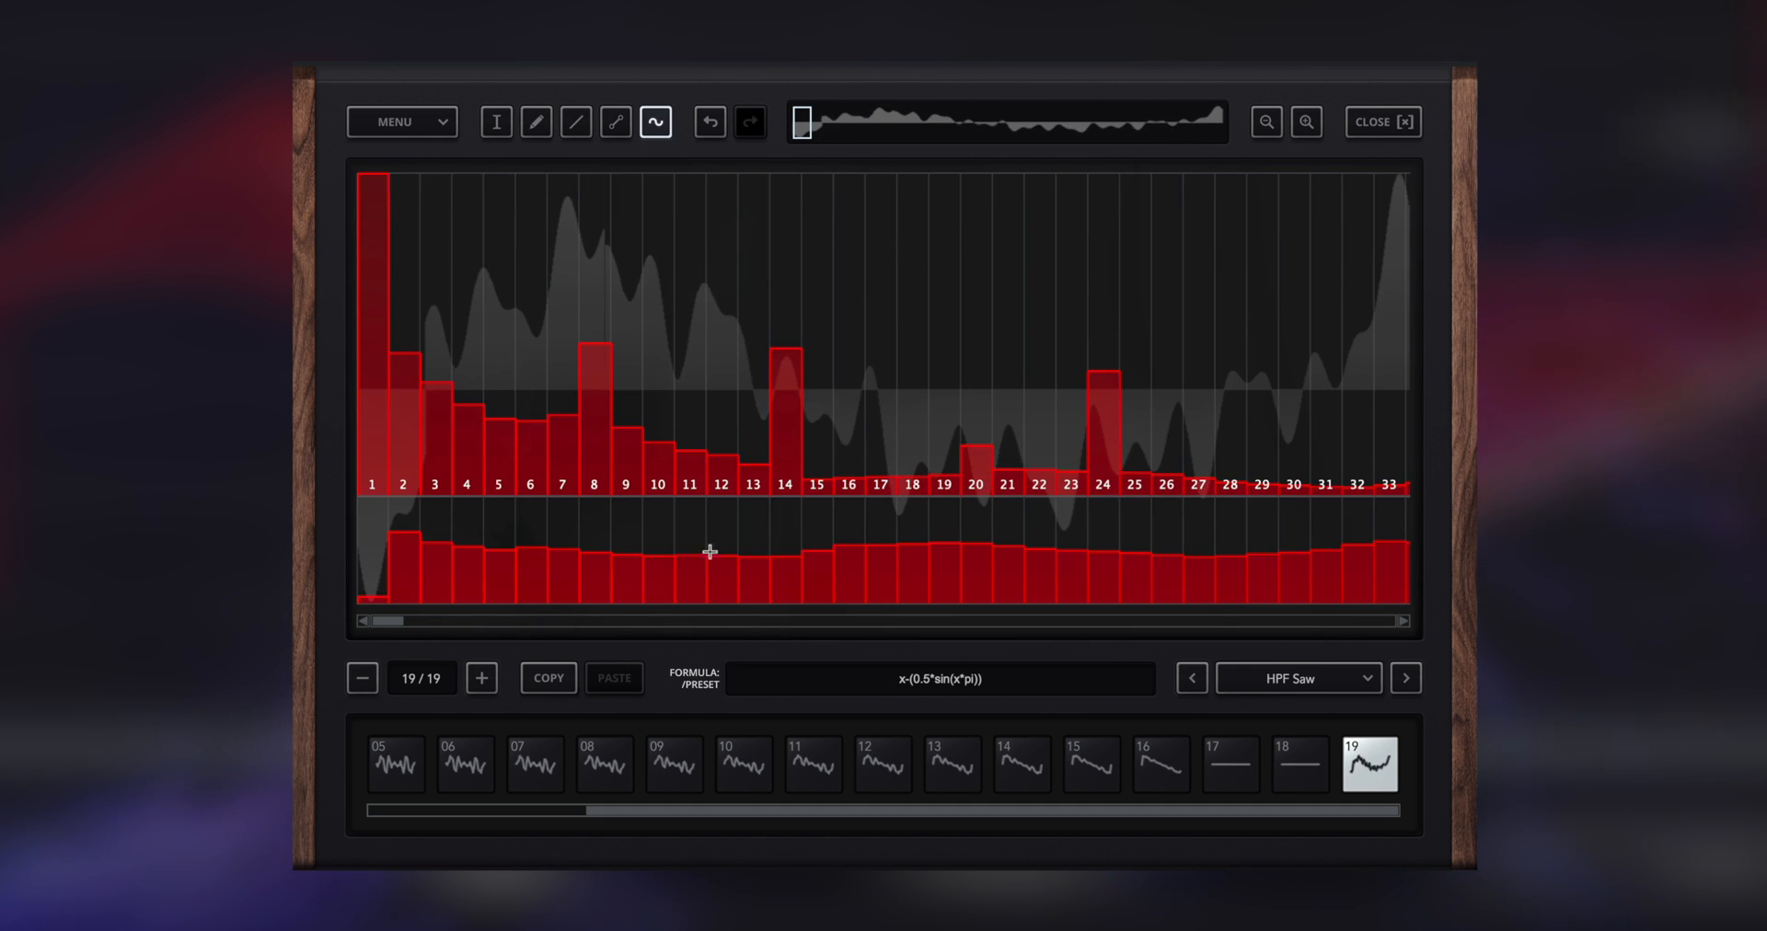
- Adjust the lower-row phase bars around harmonics 9 to 11 and lower the phase bar of harmonic 905
{"action": "left_click_drag", "start_coordinate": [697, 547], "coordinate": [622, 599]}
{"action": "left_click_drag", "start_coordinate": [387, 621], "coordinate": [1274, 619]}
{"action": "left_click", "coordinate": [1369, 572]}
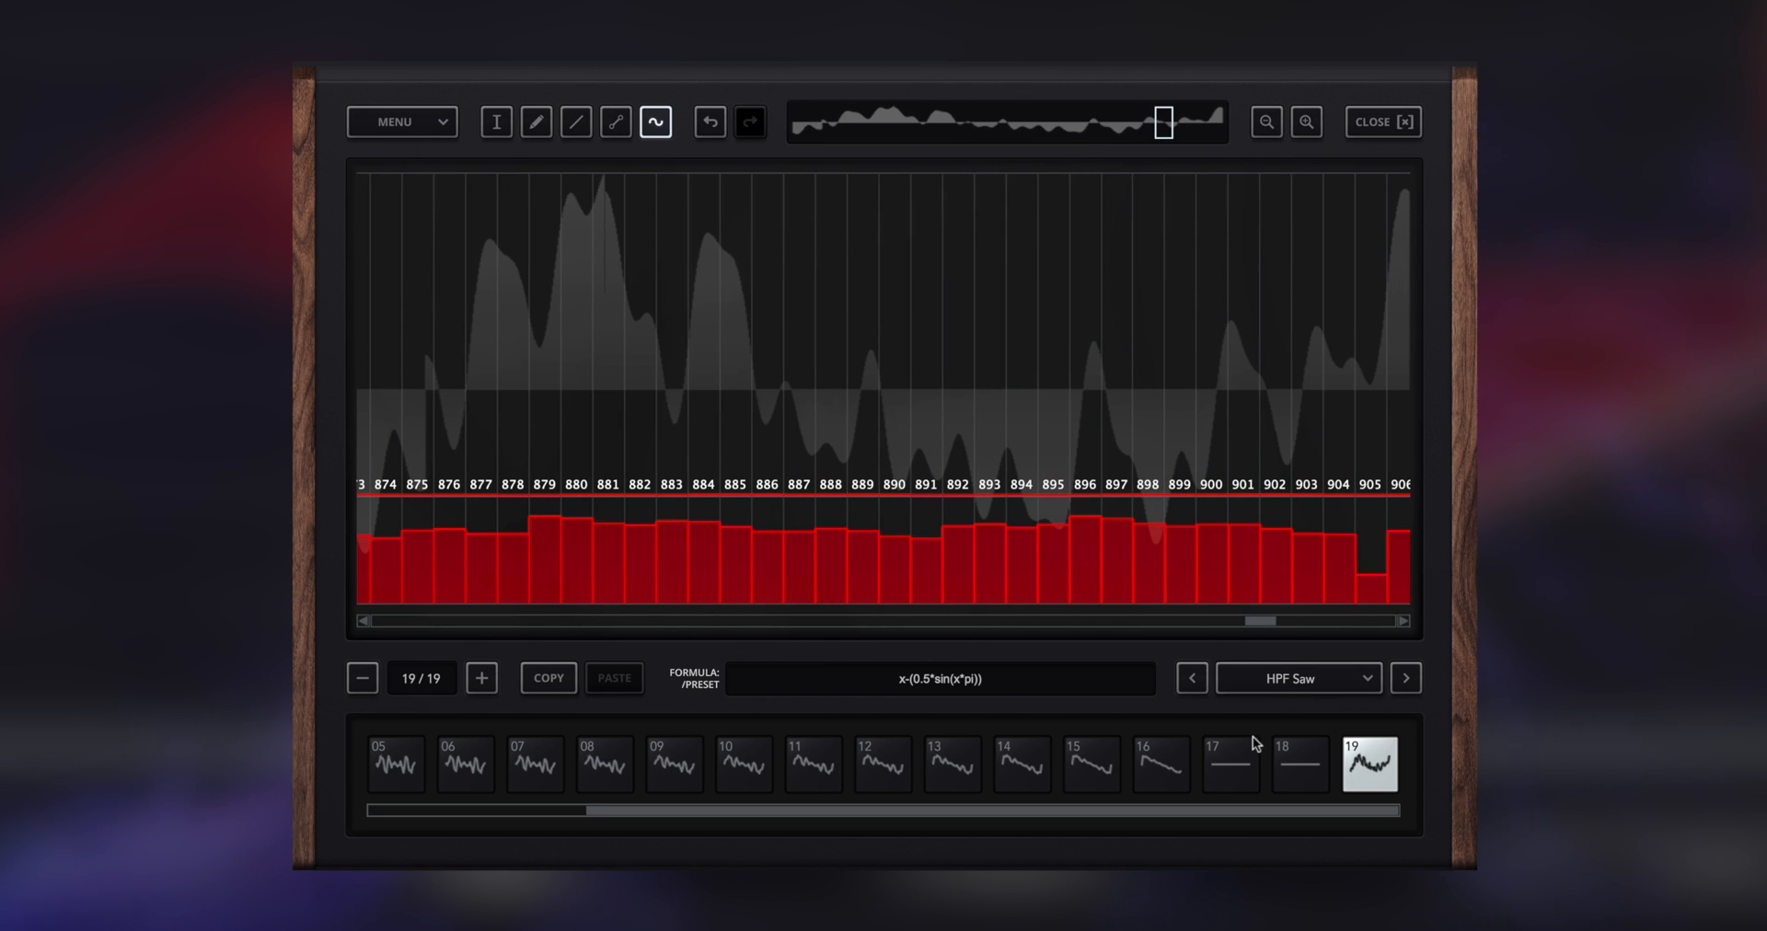
- Return waveform 19 to the freehand drawing view and open the wavetable editor's menu
{"action": "left_click", "coordinate": [536, 122]}
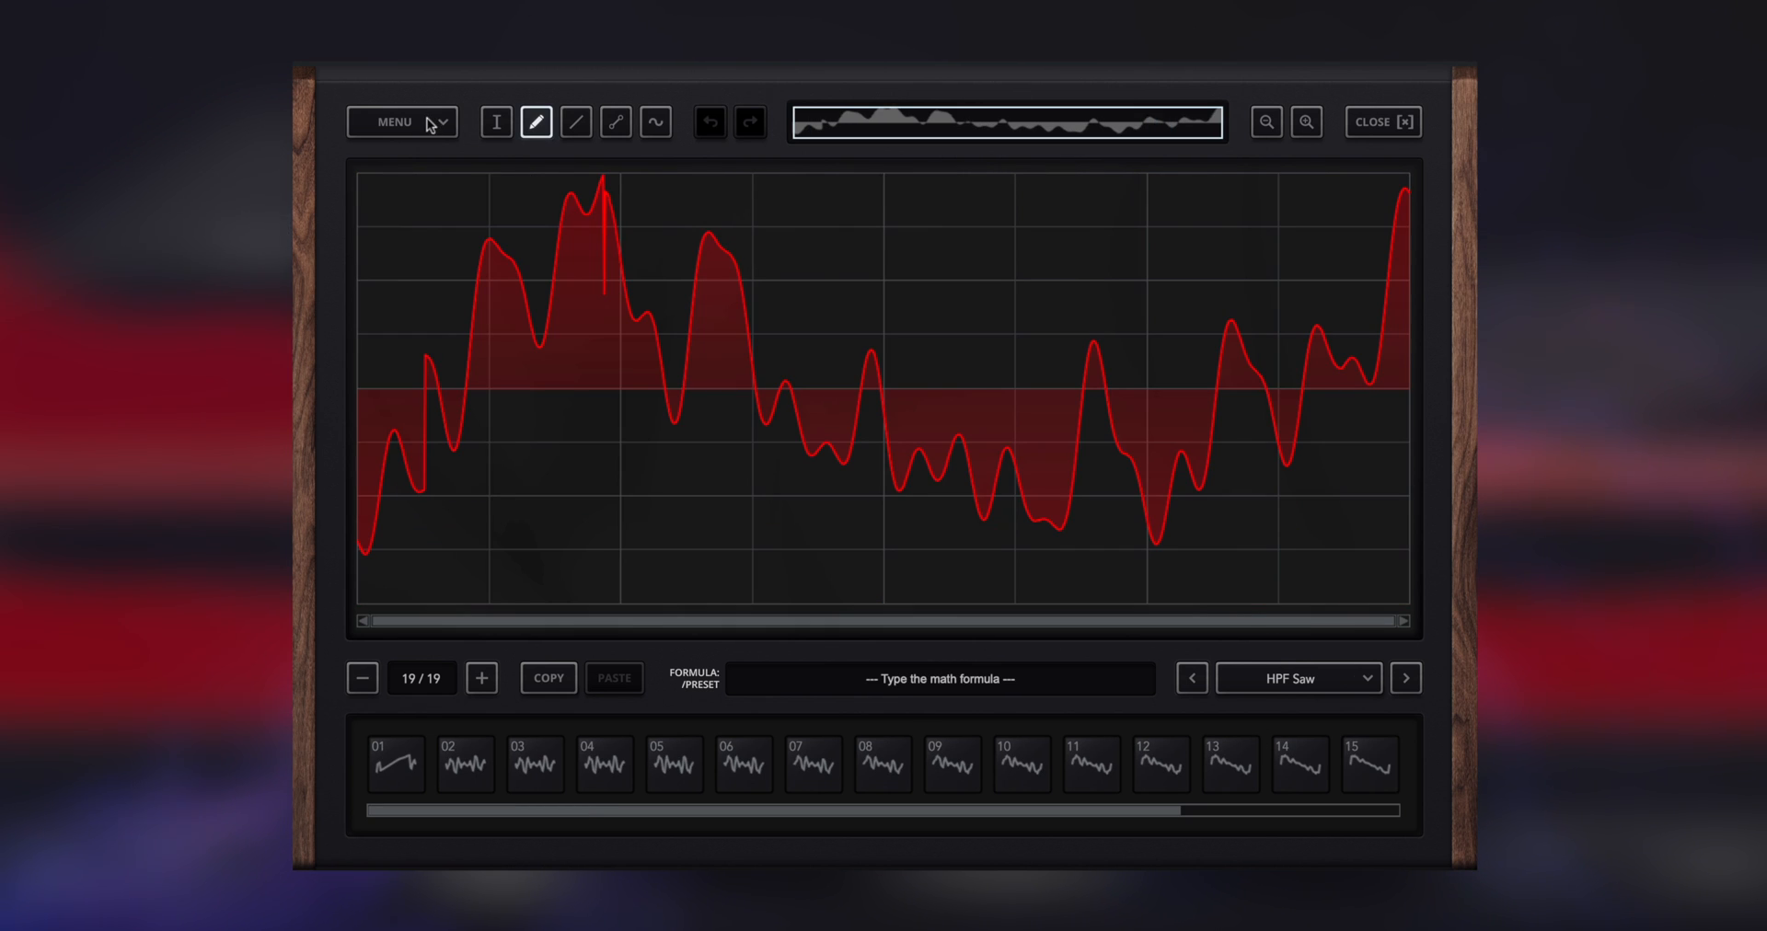
{"action": "left_click", "coordinate": [421, 124]}
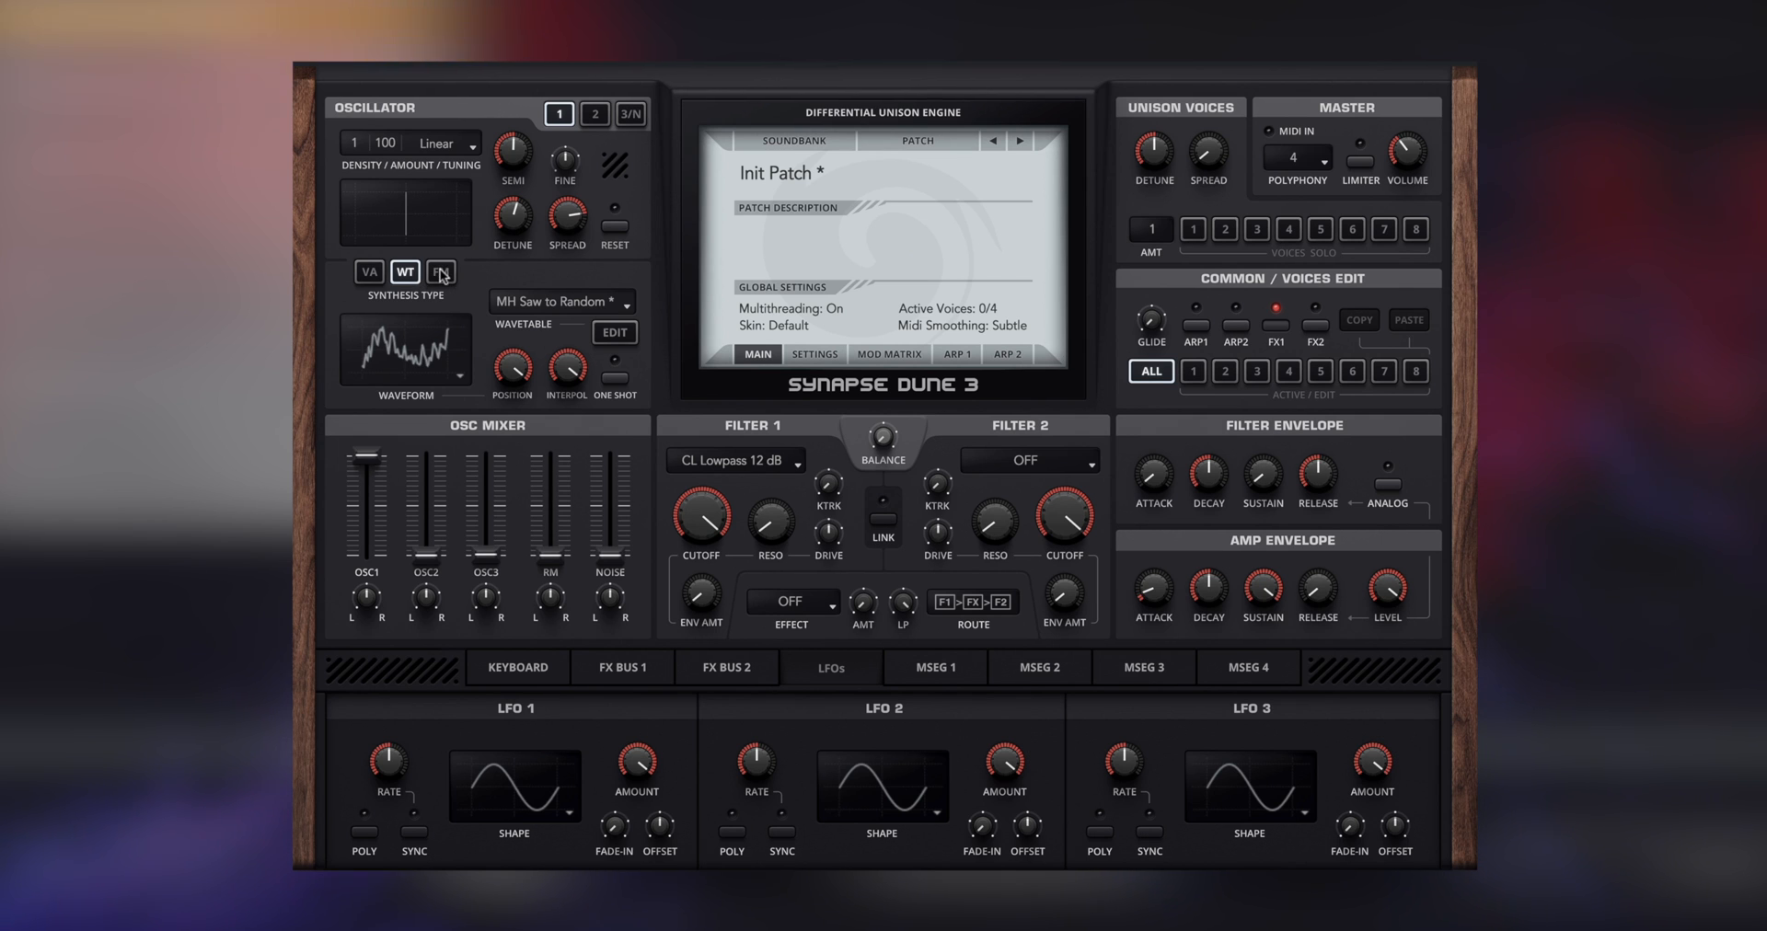
- Switch oscillator 1 to FM synthesis, view its available algorithms and turn the feedback fully down
{"action": "left_click", "coordinate": [442, 273]}
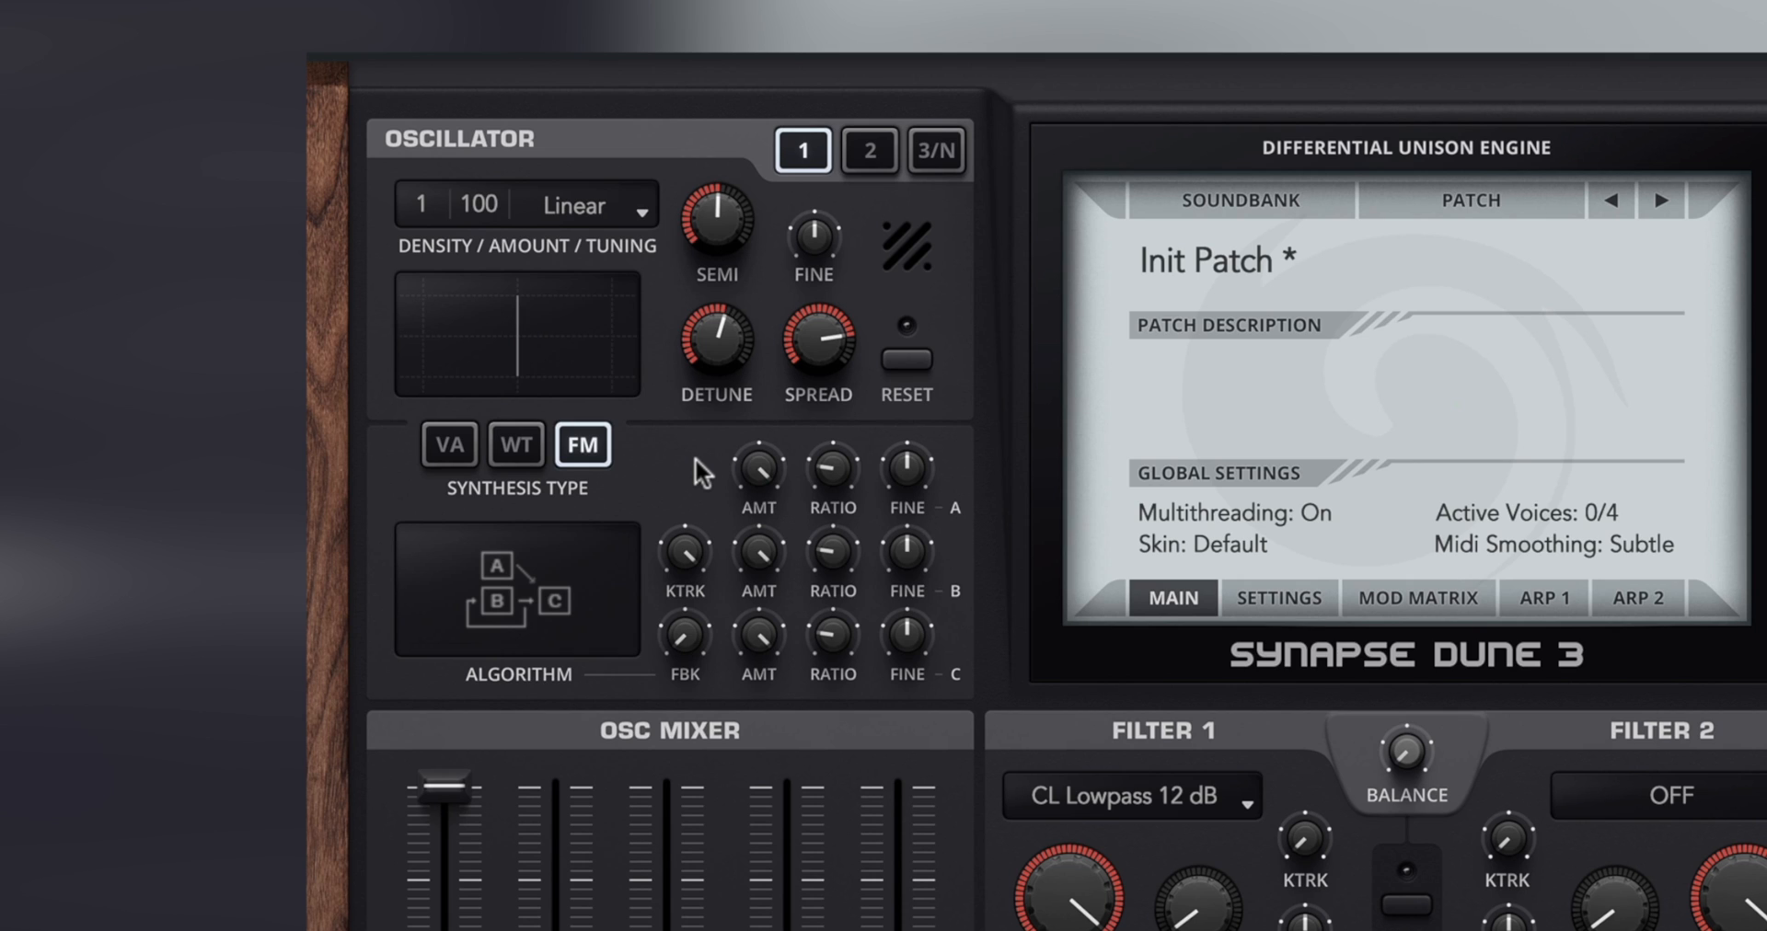
{"action": "left_click", "coordinate": [518, 589]}
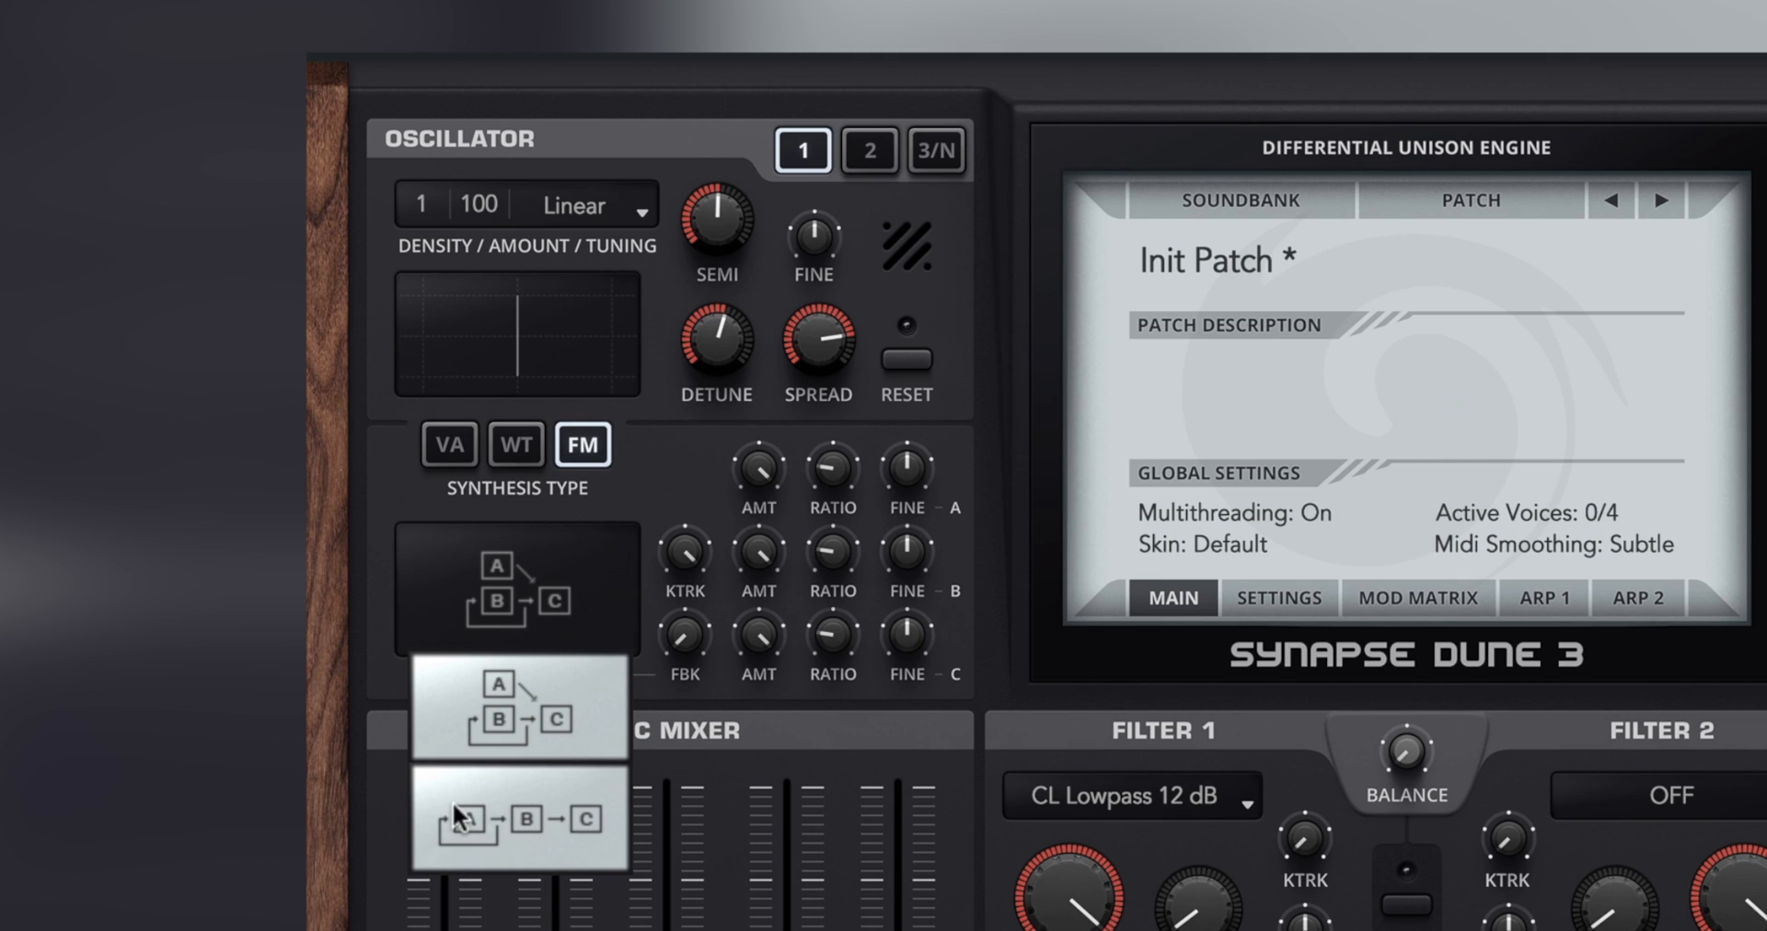
{"action": "left_click", "coordinate": [694, 474]}
{"action": "left_click_drag", "start_coordinate": [683, 640], "coordinate": [655, 753]}
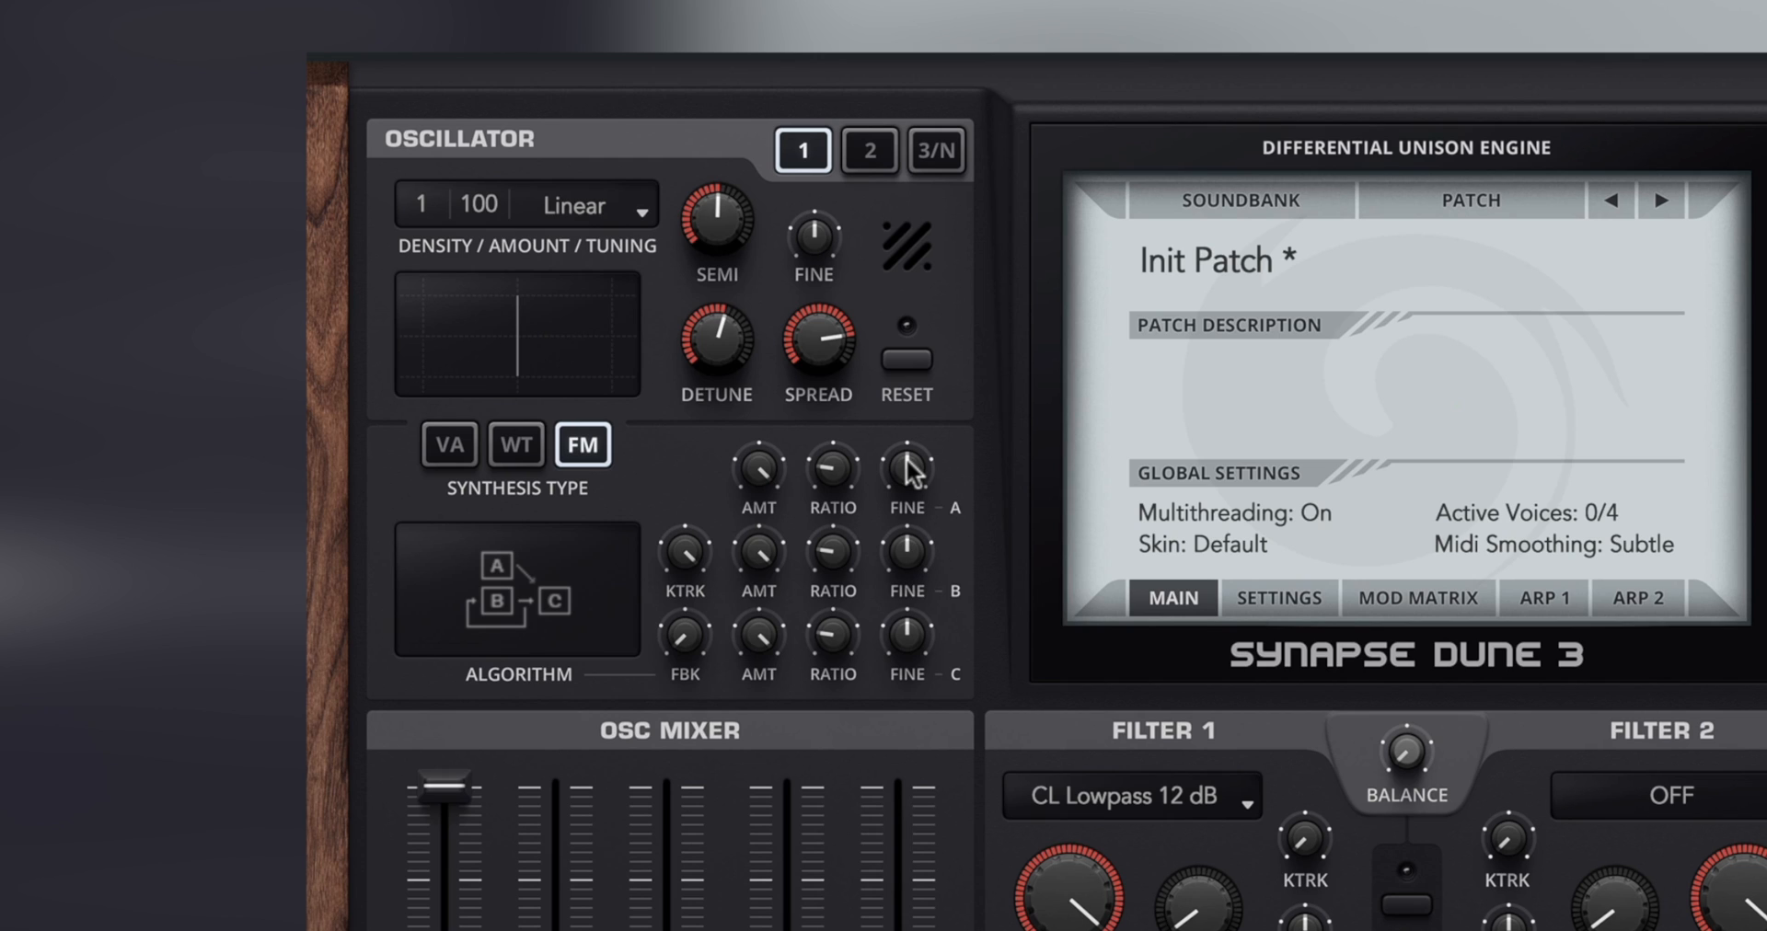
- Turn operator A's fine tuning to minimum and operator B's to maximum, and raise operator A's ratio
{"action": "left_click_drag", "start_coordinate": [905, 459], "coordinate": [882, 673]}
{"action": "left_click_drag", "start_coordinate": [911, 560], "coordinate": [917, 359]}
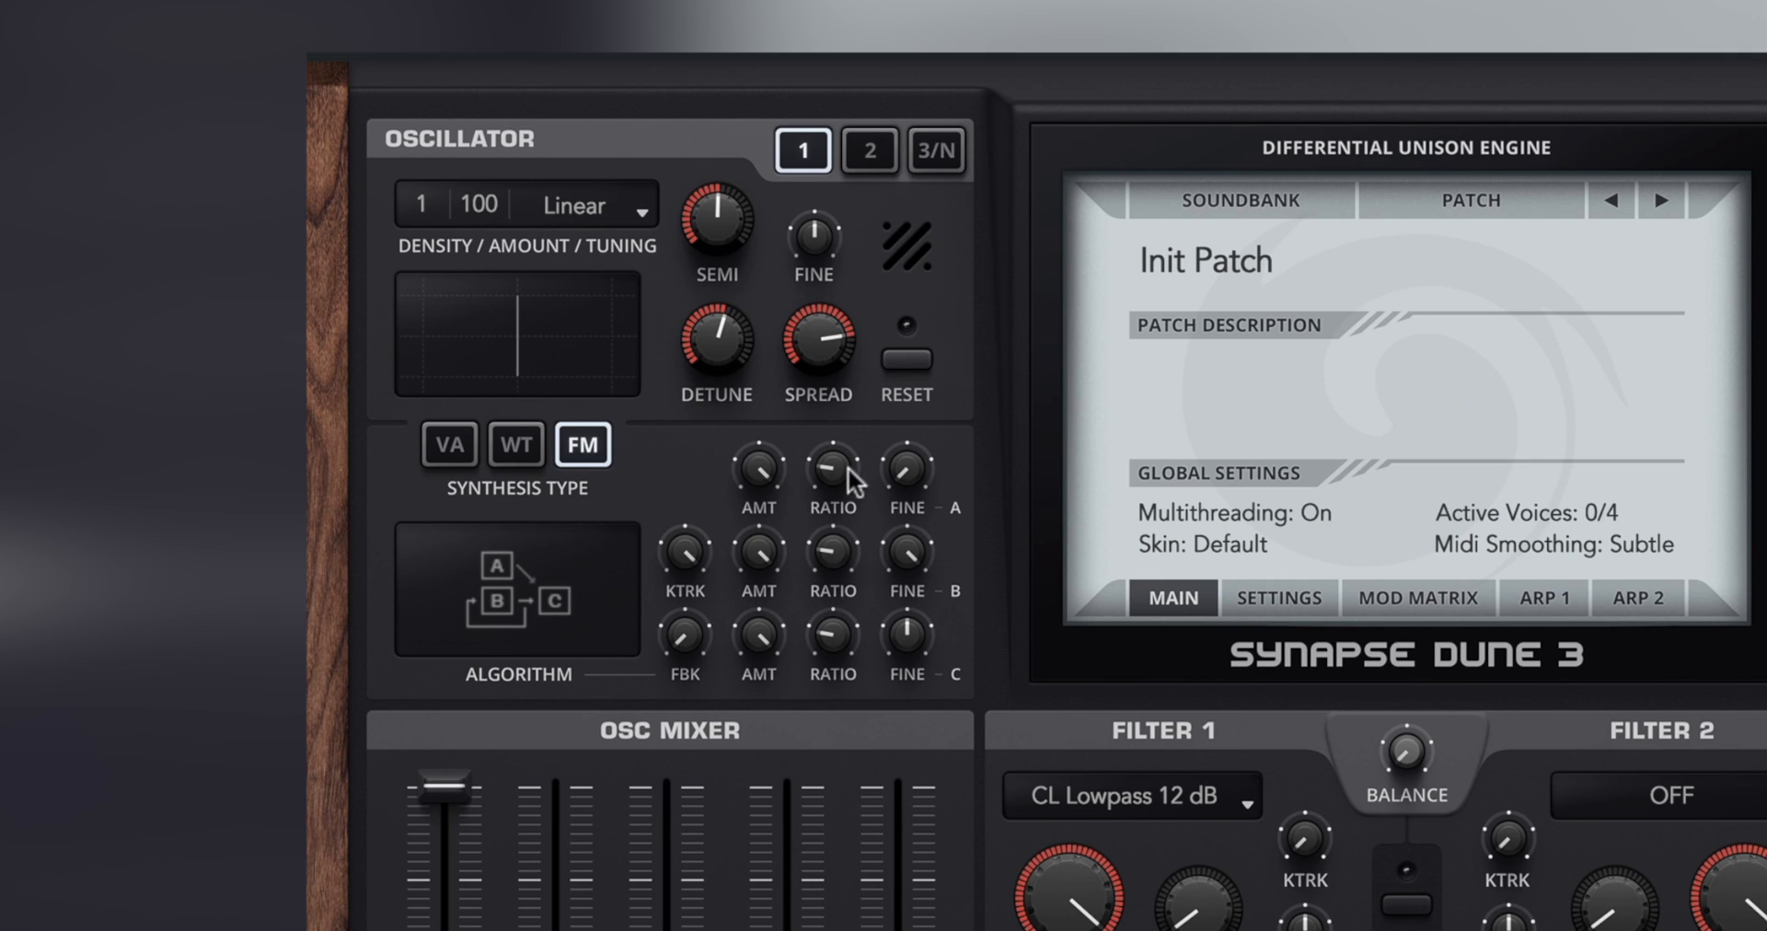
{"action": "left_click_drag", "start_coordinate": [828, 474], "coordinate": [852, 415]}
{"action": "mouse_move", "coordinate": [837, 569]}
- Sweep operator A's amount down and back to full, and sweep the feedback up and back to minimum
{"action": "left_click_drag", "start_coordinate": [765, 528], "coordinate": [787, 575]}
{"action": "left_click_drag", "start_coordinate": [770, 480], "coordinate": [770, 593]}
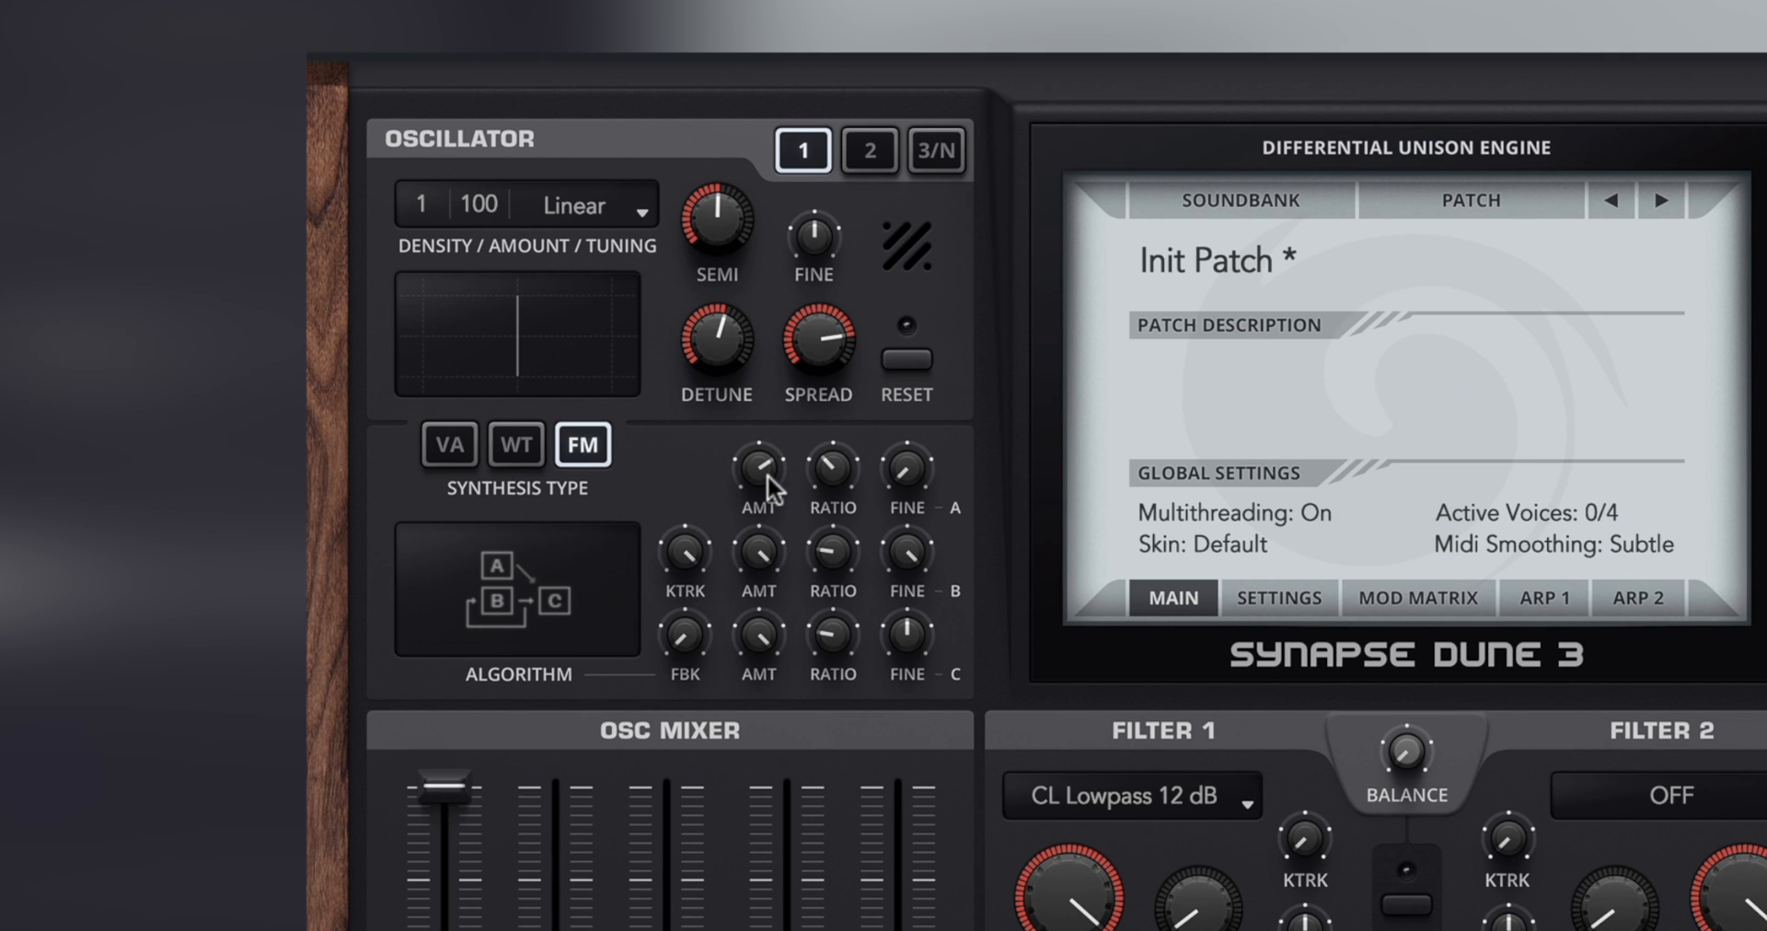
{"action": "left_click_drag", "start_coordinate": [765, 473], "coordinate": [764, 307]}
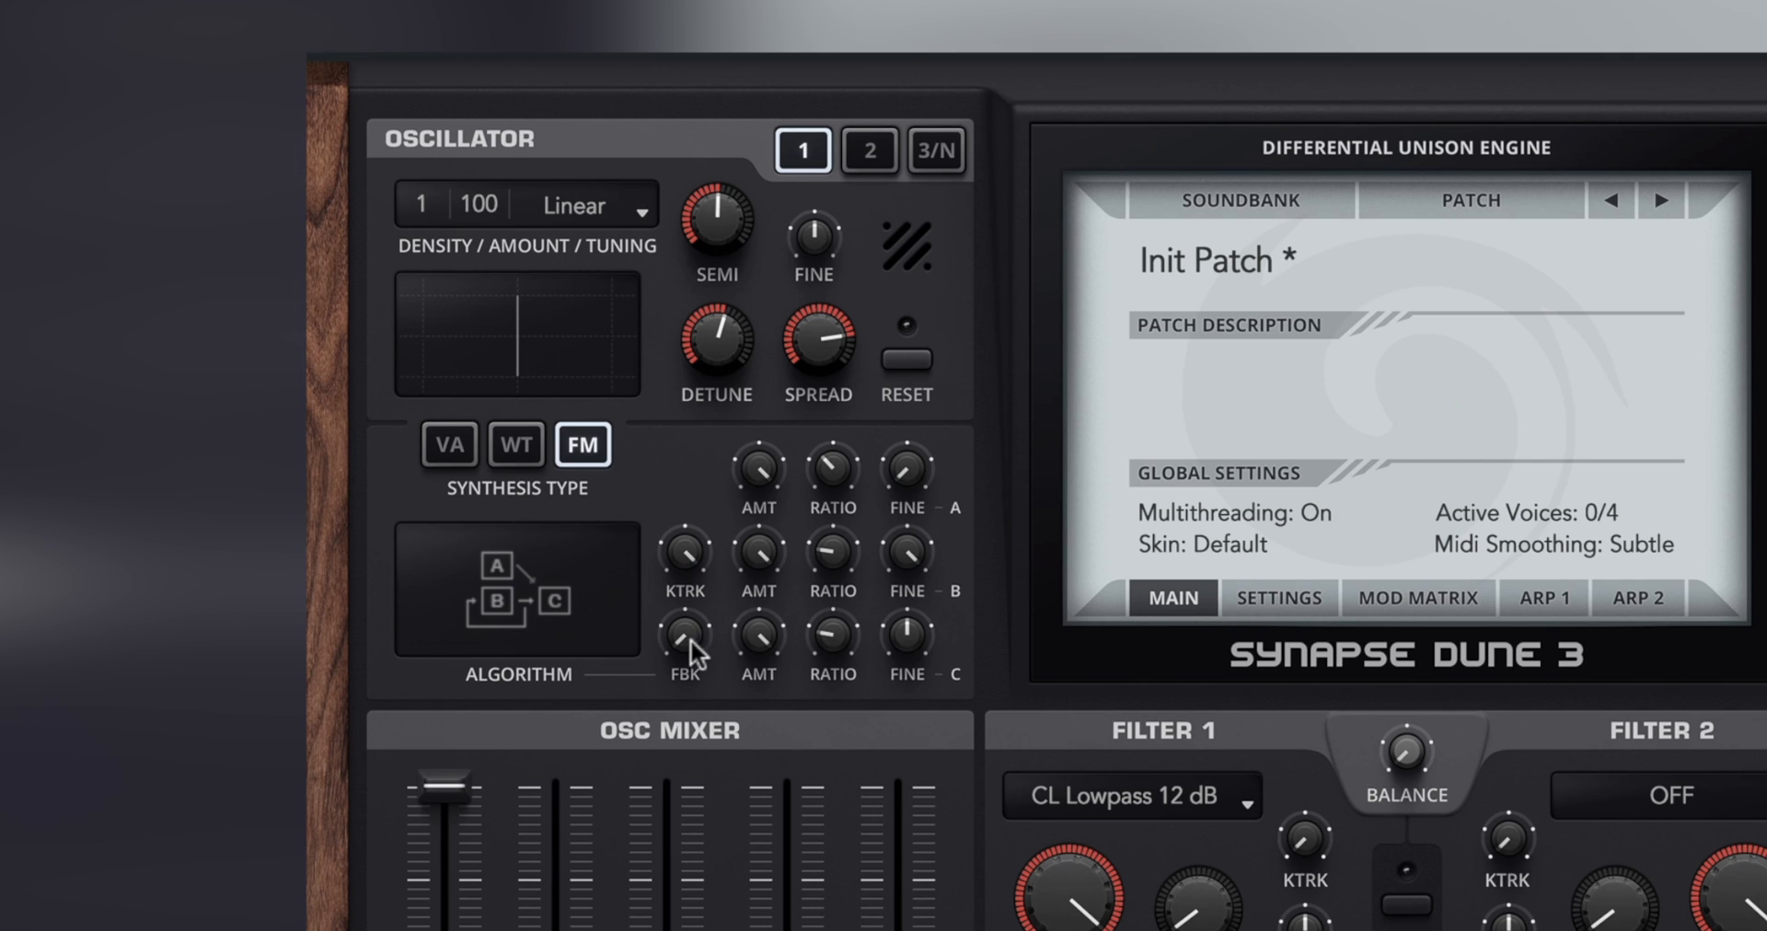
{"action": "left_click_drag", "start_coordinate": [687, 639], "coordinate": [685, 570]}
{"action": "left_click_drag", "start_coordinate": [682, 640], "coordinate": [712, 666]}
- Switch to the serial A-B-C algorithm, lower operator A's ratio and amount slightly, and reduce operator B's amount to 72 %
{"action": "left_click", "coordinate": [570, 573]}
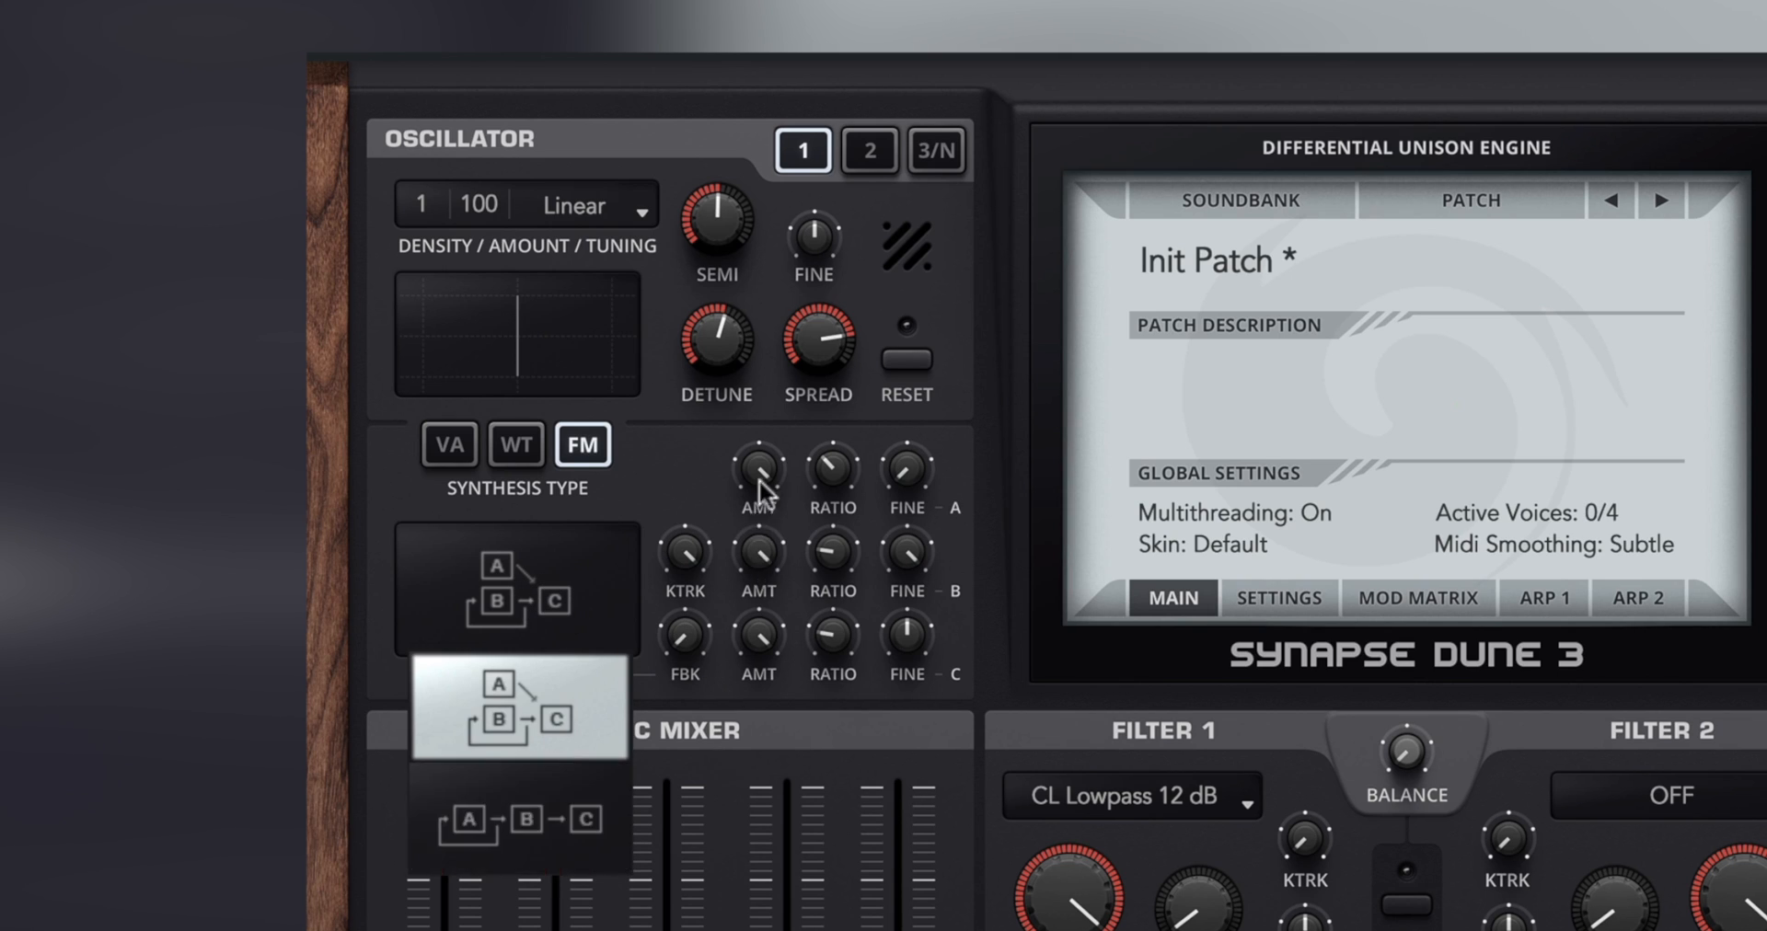
{"action": "left_click", "coordinate": [515, 842]}
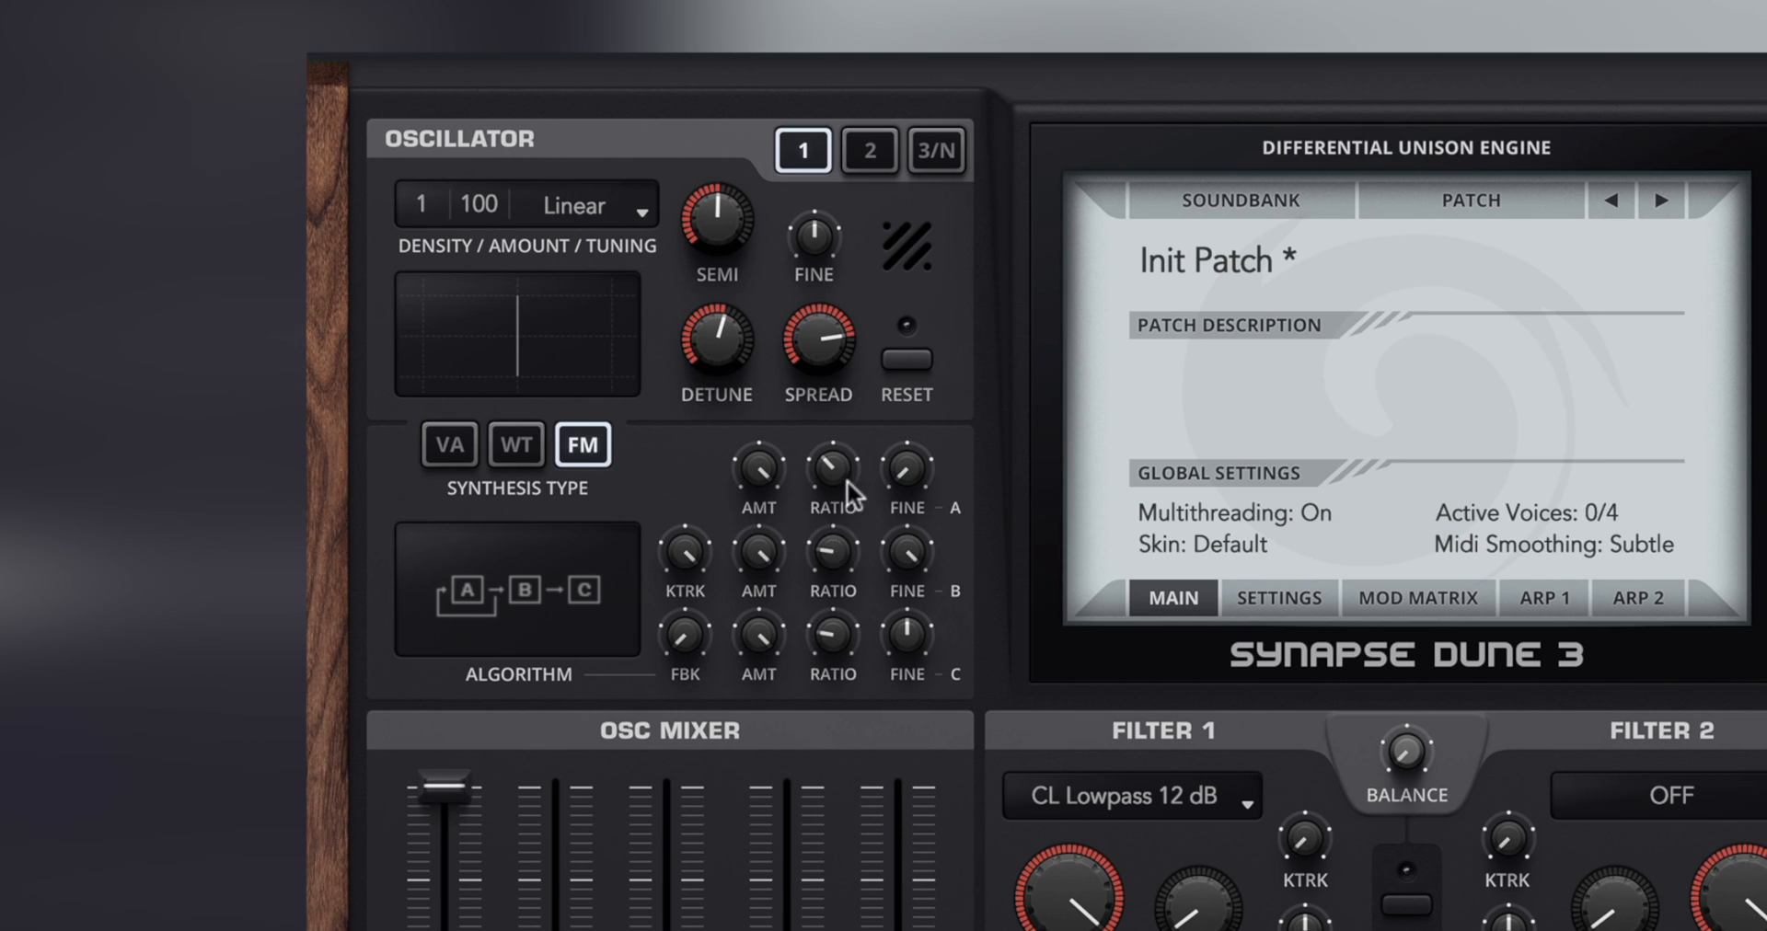
{"action": "left_click_drag", "start_coordinate": [841, 472], "coordinate": [836, 504]}
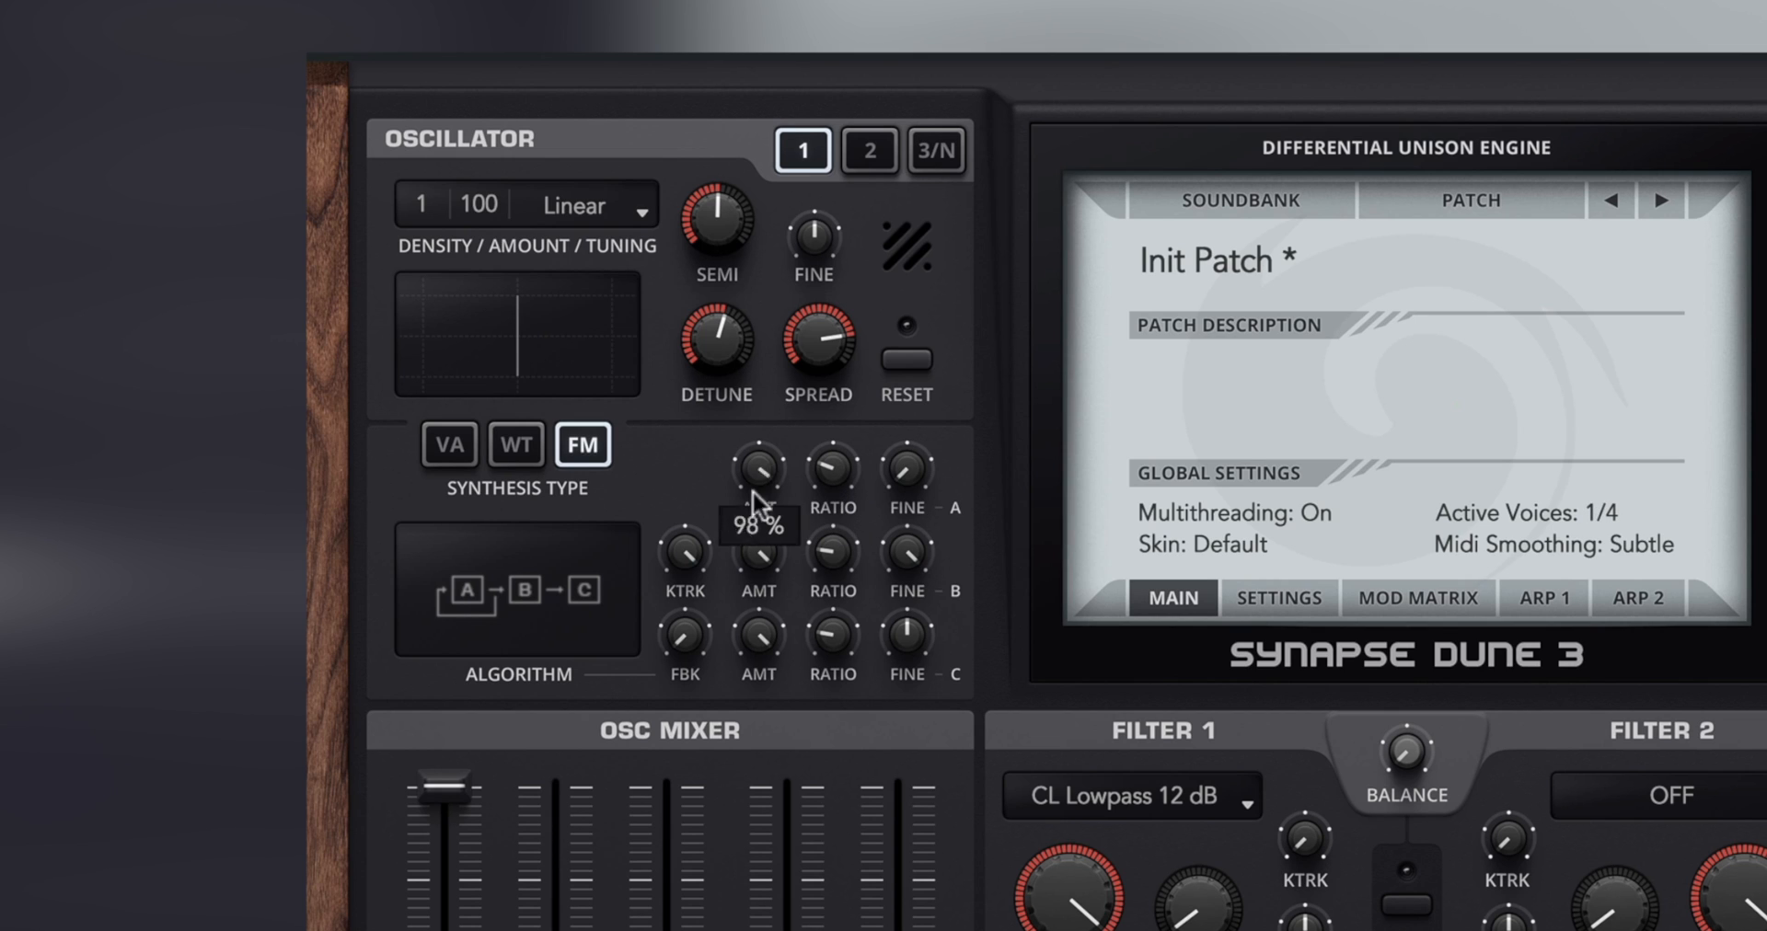
{"action": "left_click_drag", "start_coordinate": [756, 552], "coordinate": [748, 489]}
{"action": "mouse_move", "coordinate": [752, 662]}
{"action": "left_click_drag", "start_coordinate": [753, 663], "coordinate": [760, 626]}
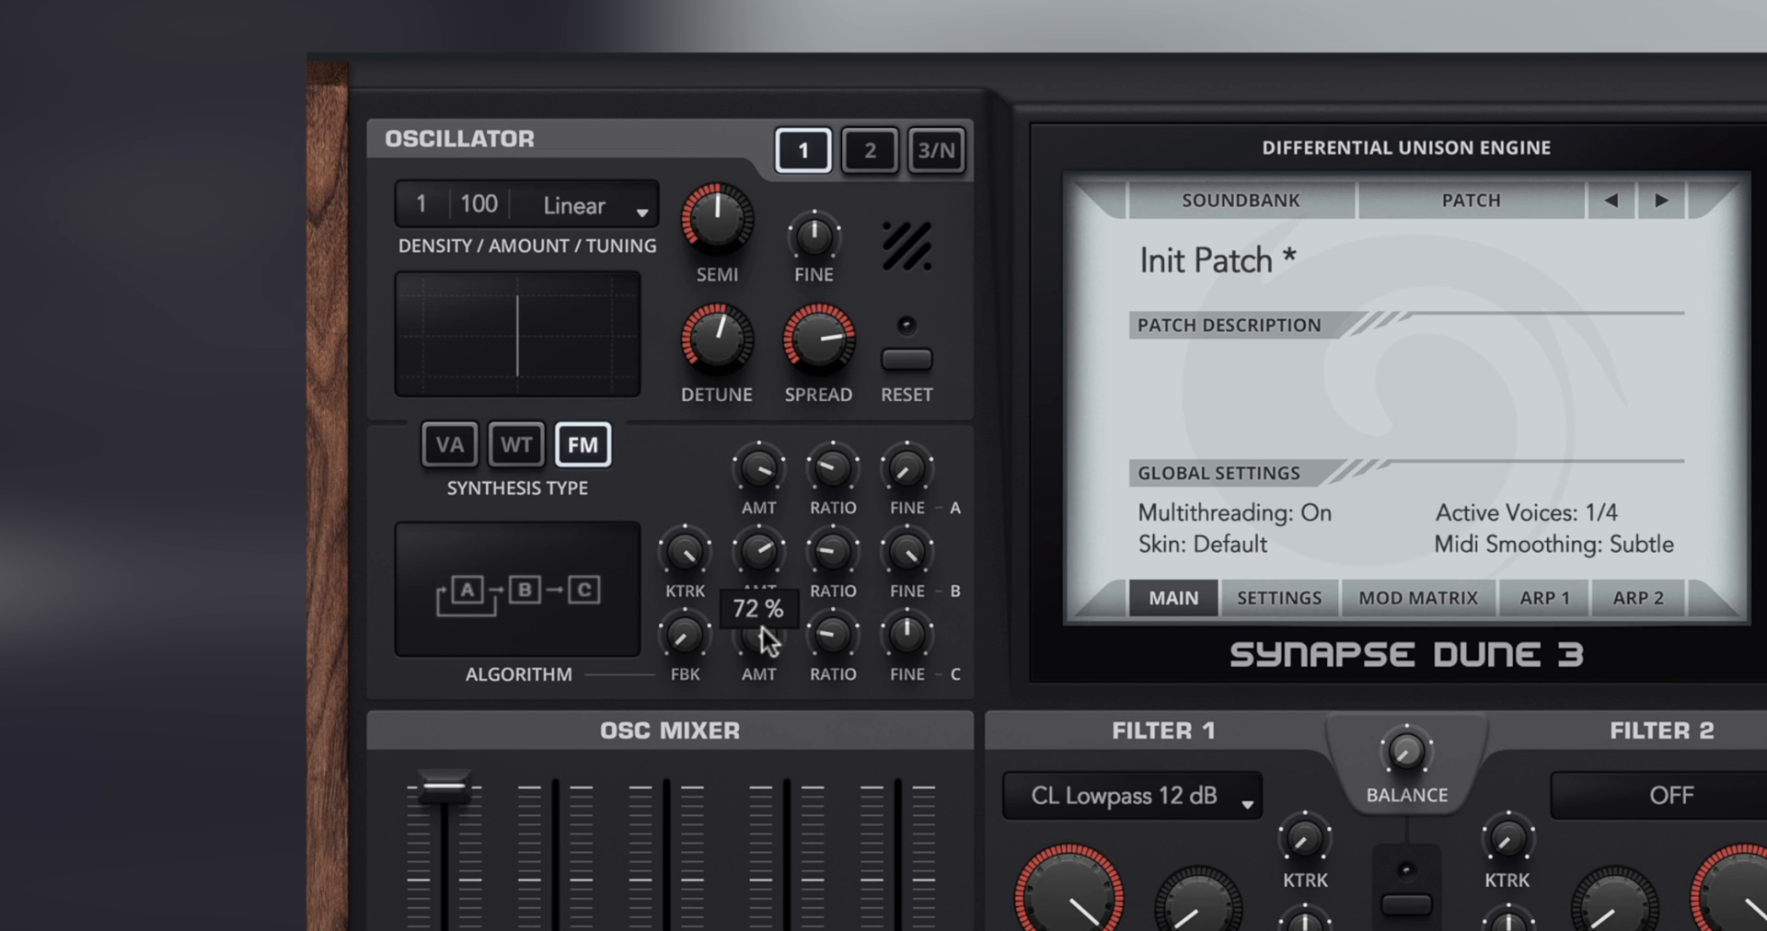
- Sweep the fine tuning of operators B and C, ending with B at maximum and C at minimum
{"action": "left_click_drag", "start_coordinate": [906, 552], "coordinate": [869, 925]}
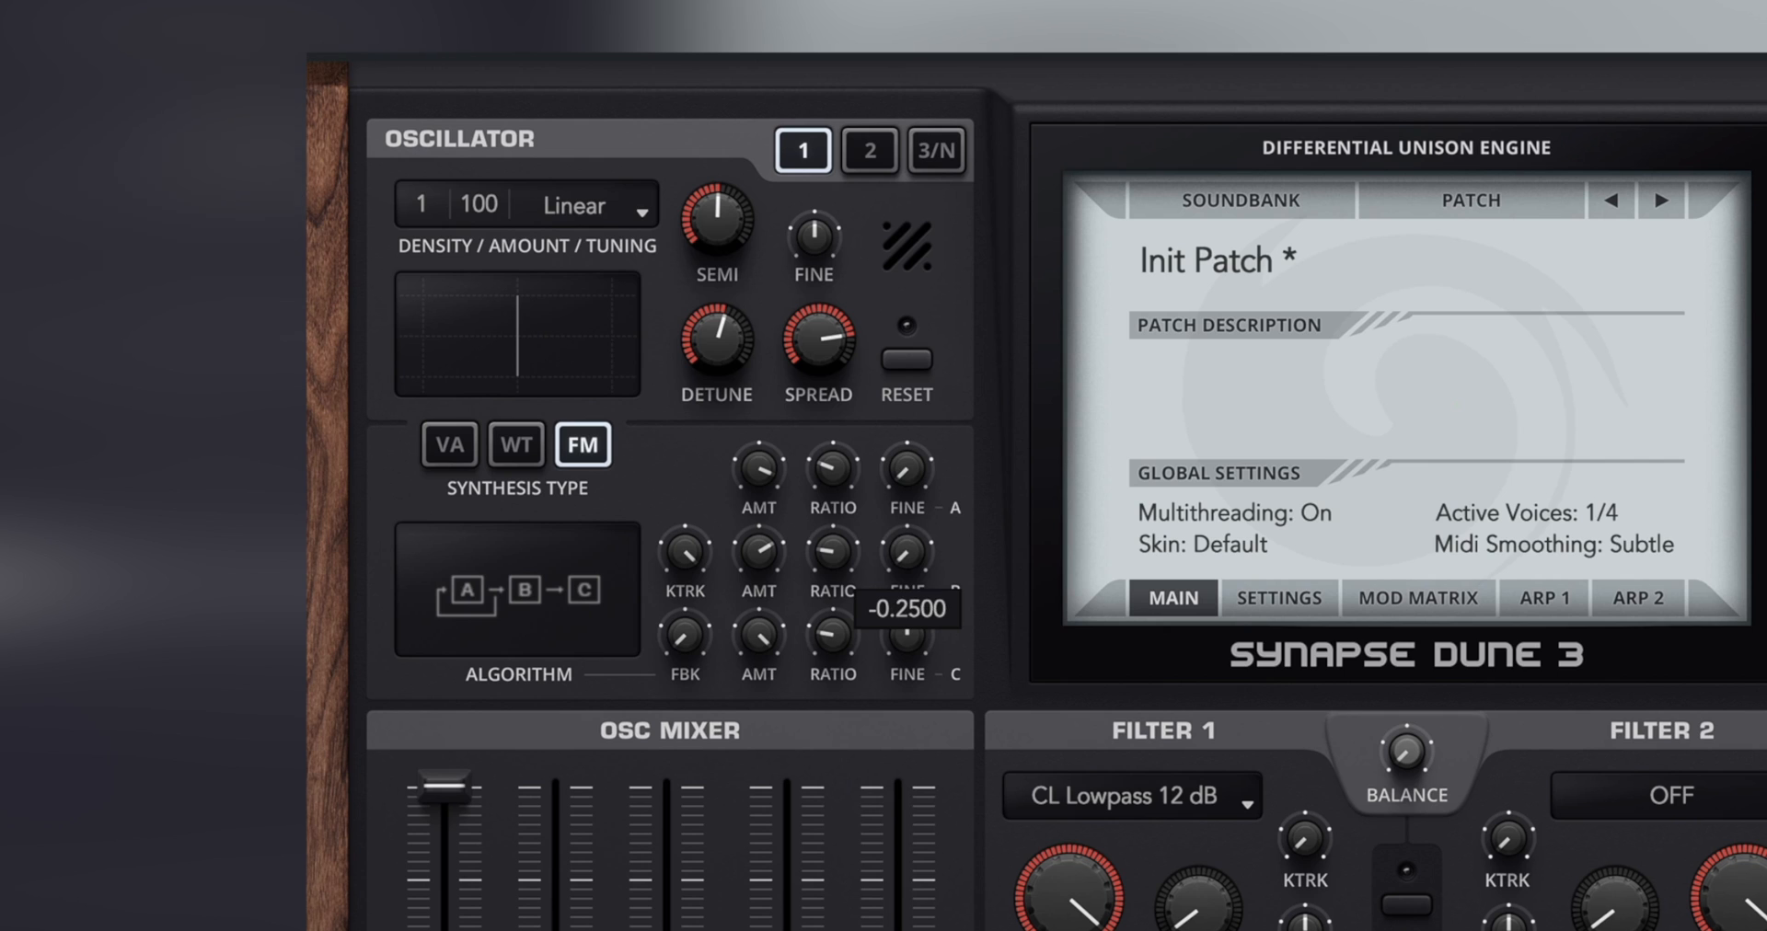
{"action": "left_click_drag", "start_coordinate": [897, 635], "coordinate": [929, 378]}
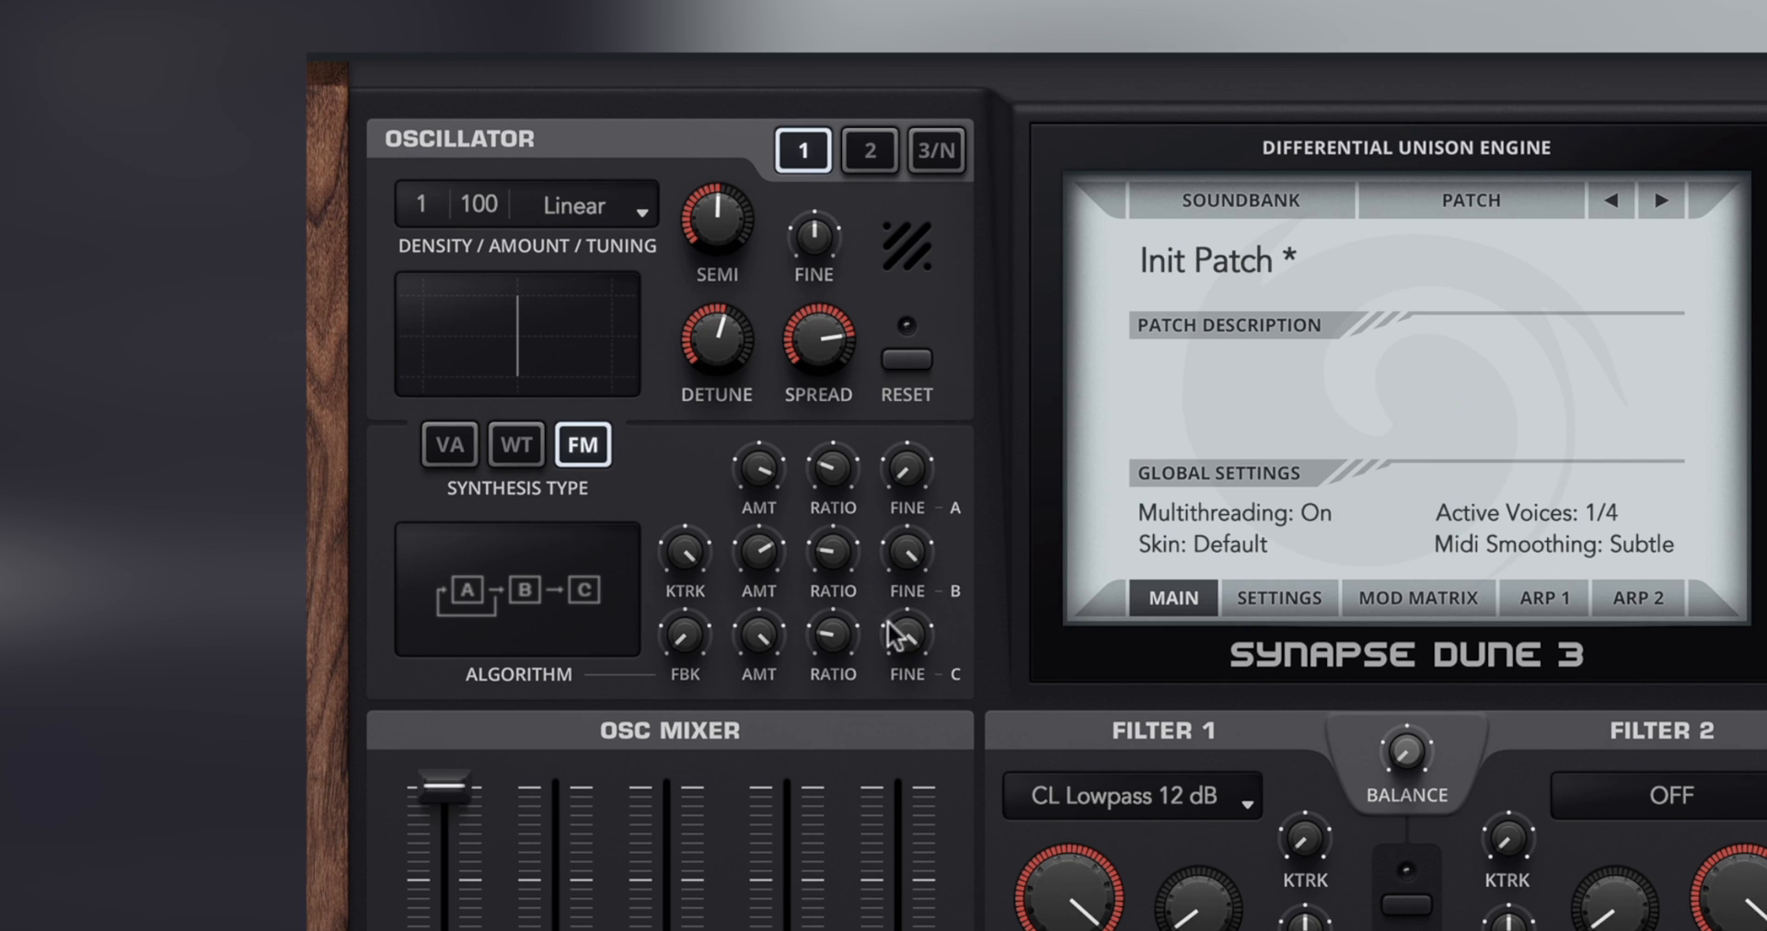
{"action": "left_click_drag", "start_coordinate": [890, 622], "coordinate": [891, 929]}
- Raise operator B's ratio and lower operator C's ratio
{"action": "left_click_drag", "start_coordinate": [746, 634], "coordinate": [756, 588]}
{"action": "left_click_drag", "start_coordinate": [811, 647], "coordinate": [841, 494]}
{"action": "left_click_drag", "start_coordinate": [830, 635], "coordinate": [819, 739]}
- Turn operator A's amount down to minimum and sweep the feedback up and back to 0 %
{"action": "left_click_drag", "start_coordinate": [684, 635], "coordinate": [715, 134]}
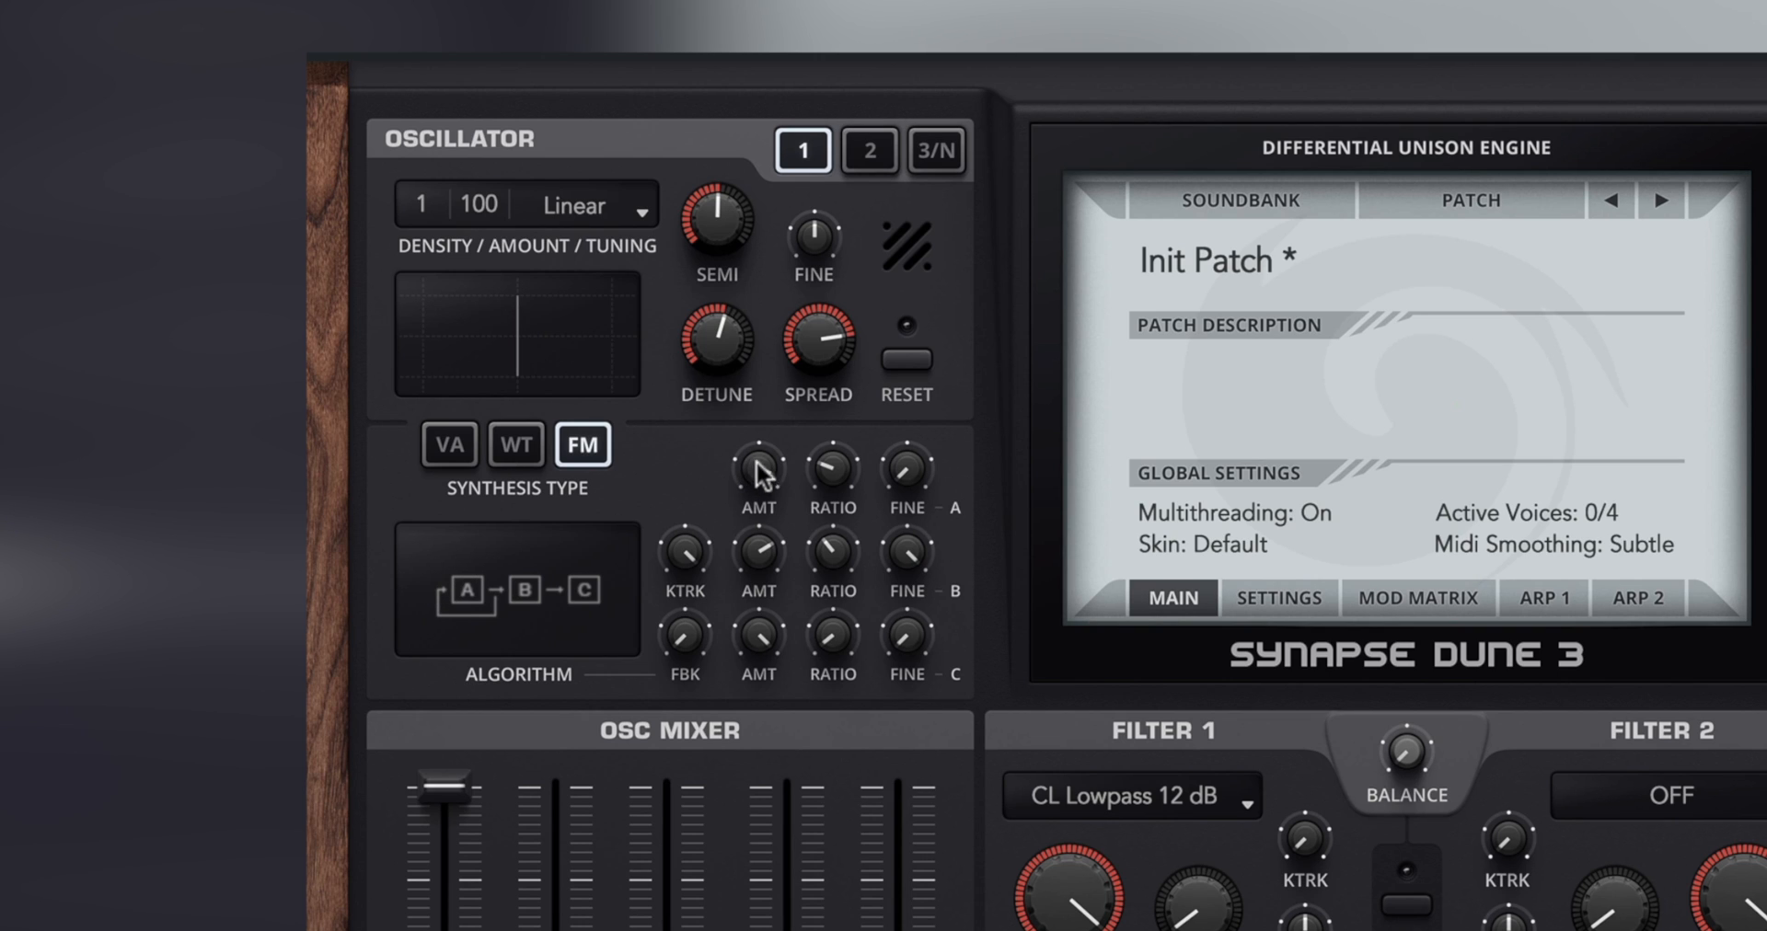
{"action": "left_click_drag", "start_coordinate": [754, 461], "coordinate": [716, 888]}
{"action": "left_click_drag", "start_coordinate": [687, 643], "coordinate": [659, 929]}
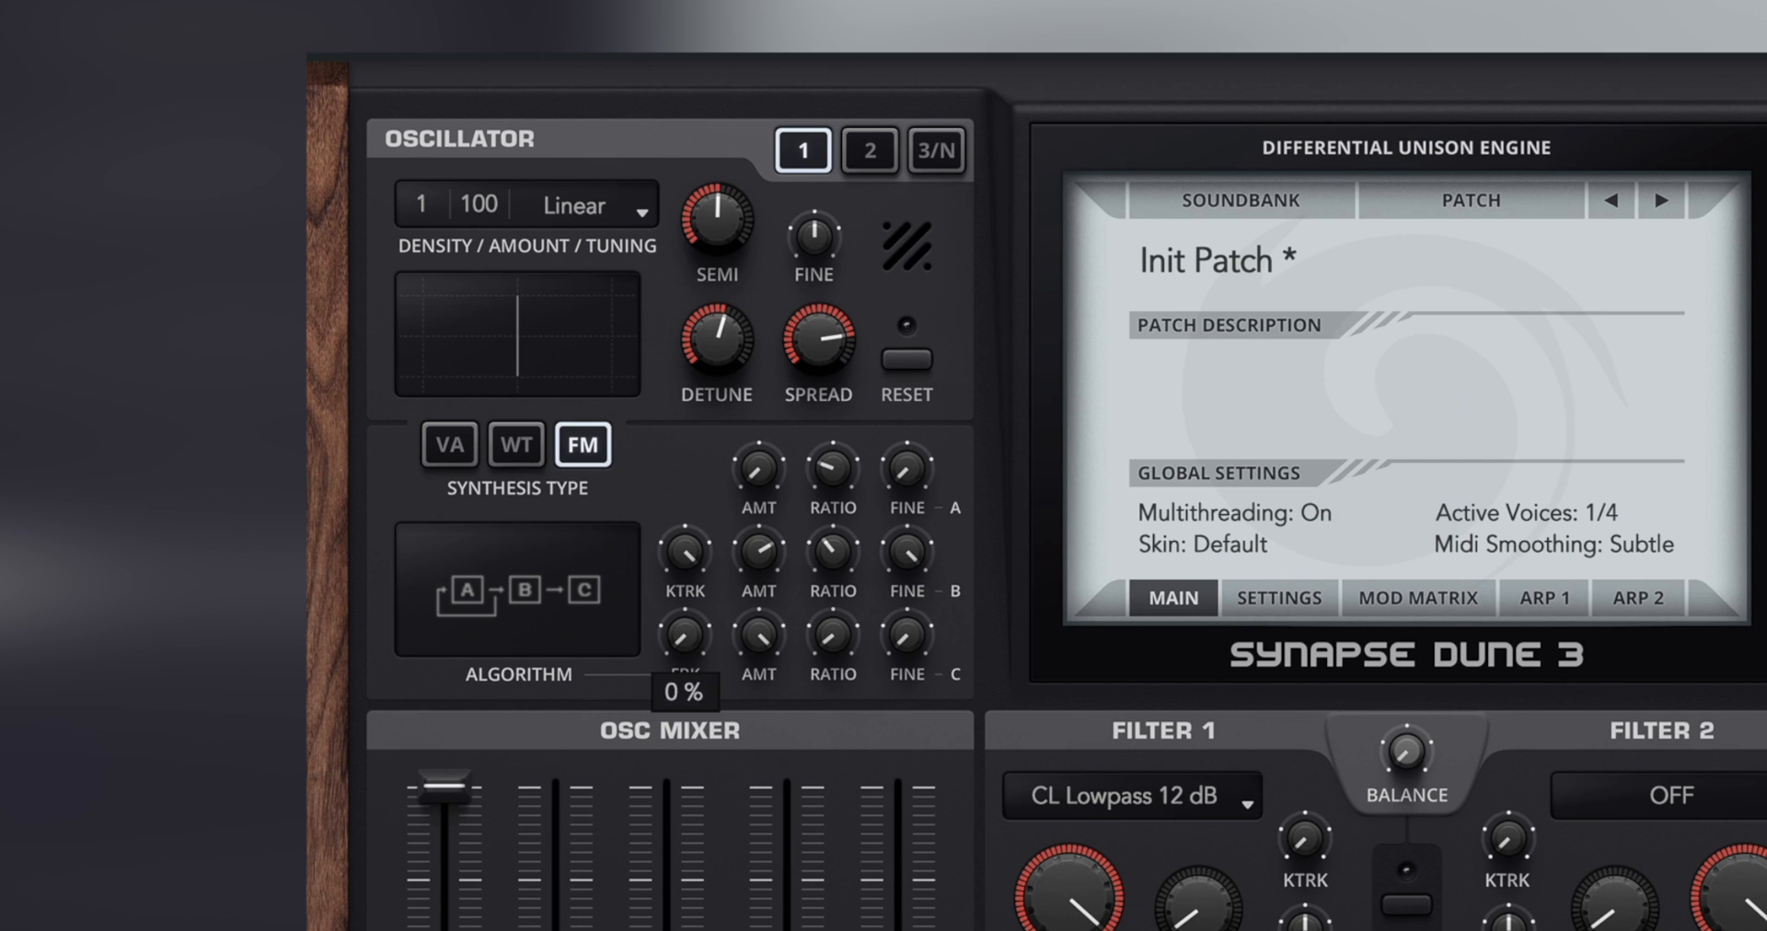
- Switch to the algorithm where A and B both feed C, and set operator A's amount to 92 %
{"action": "left_click", "coordinate": [524, 594]}
{"action": "left_click", "coordinate": [494, 721]}
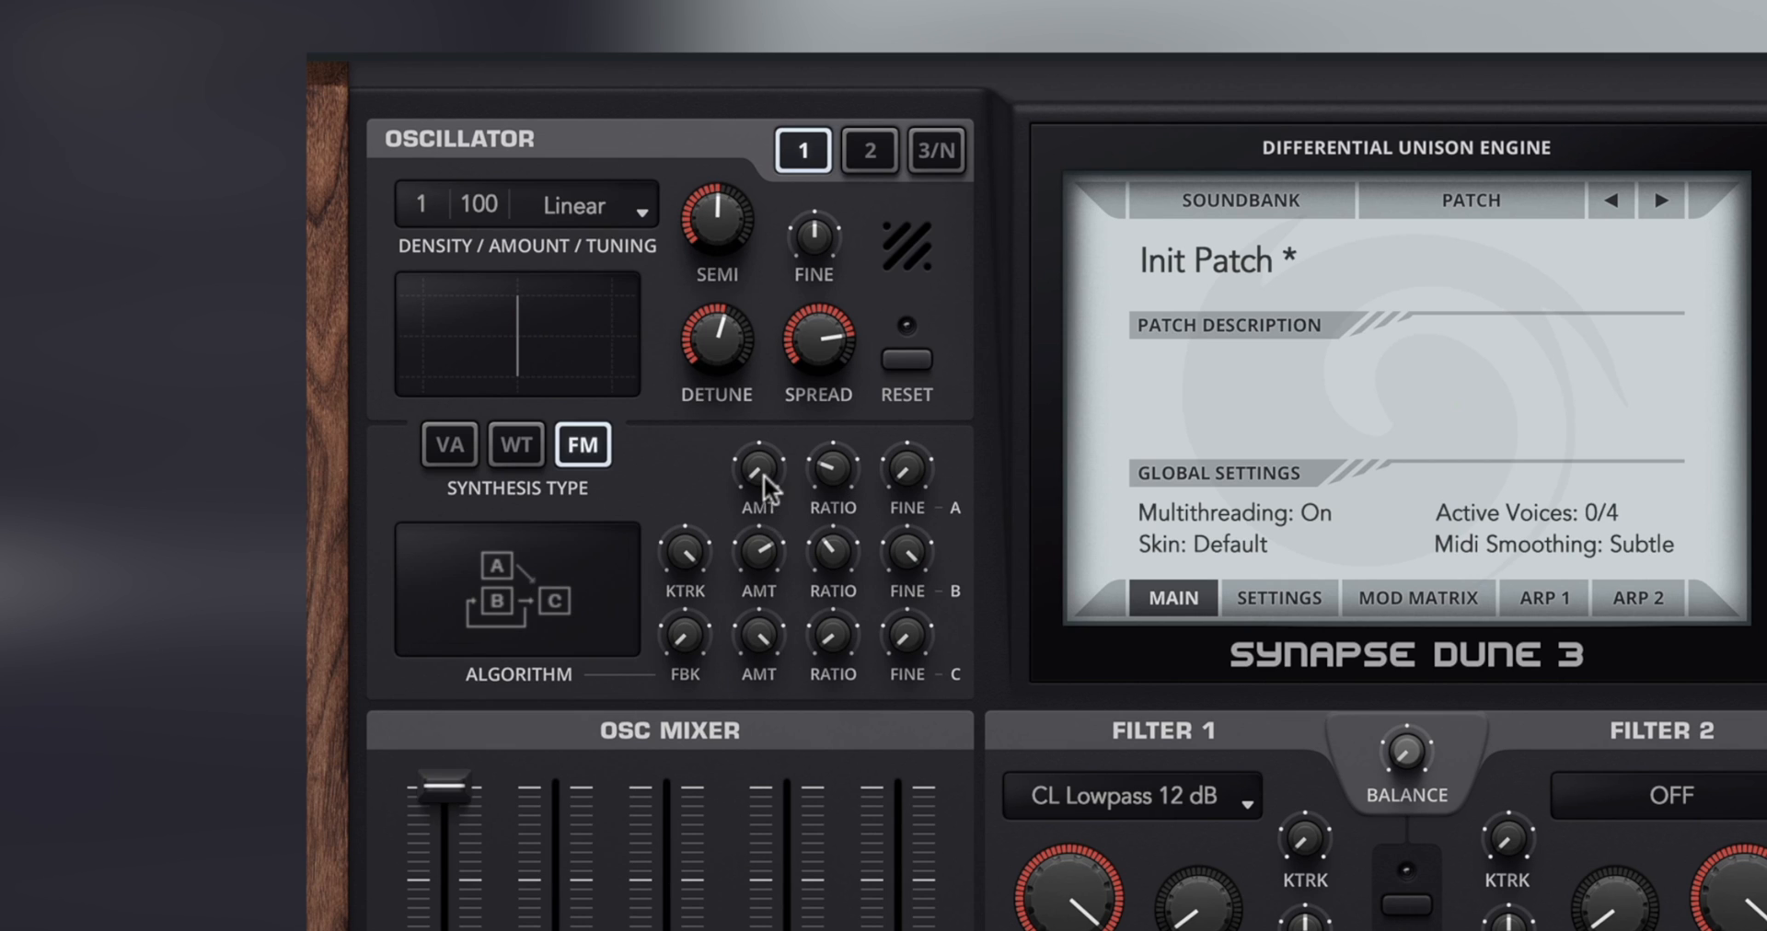
{"action": "double_click", "coordinate": [762, 475]}
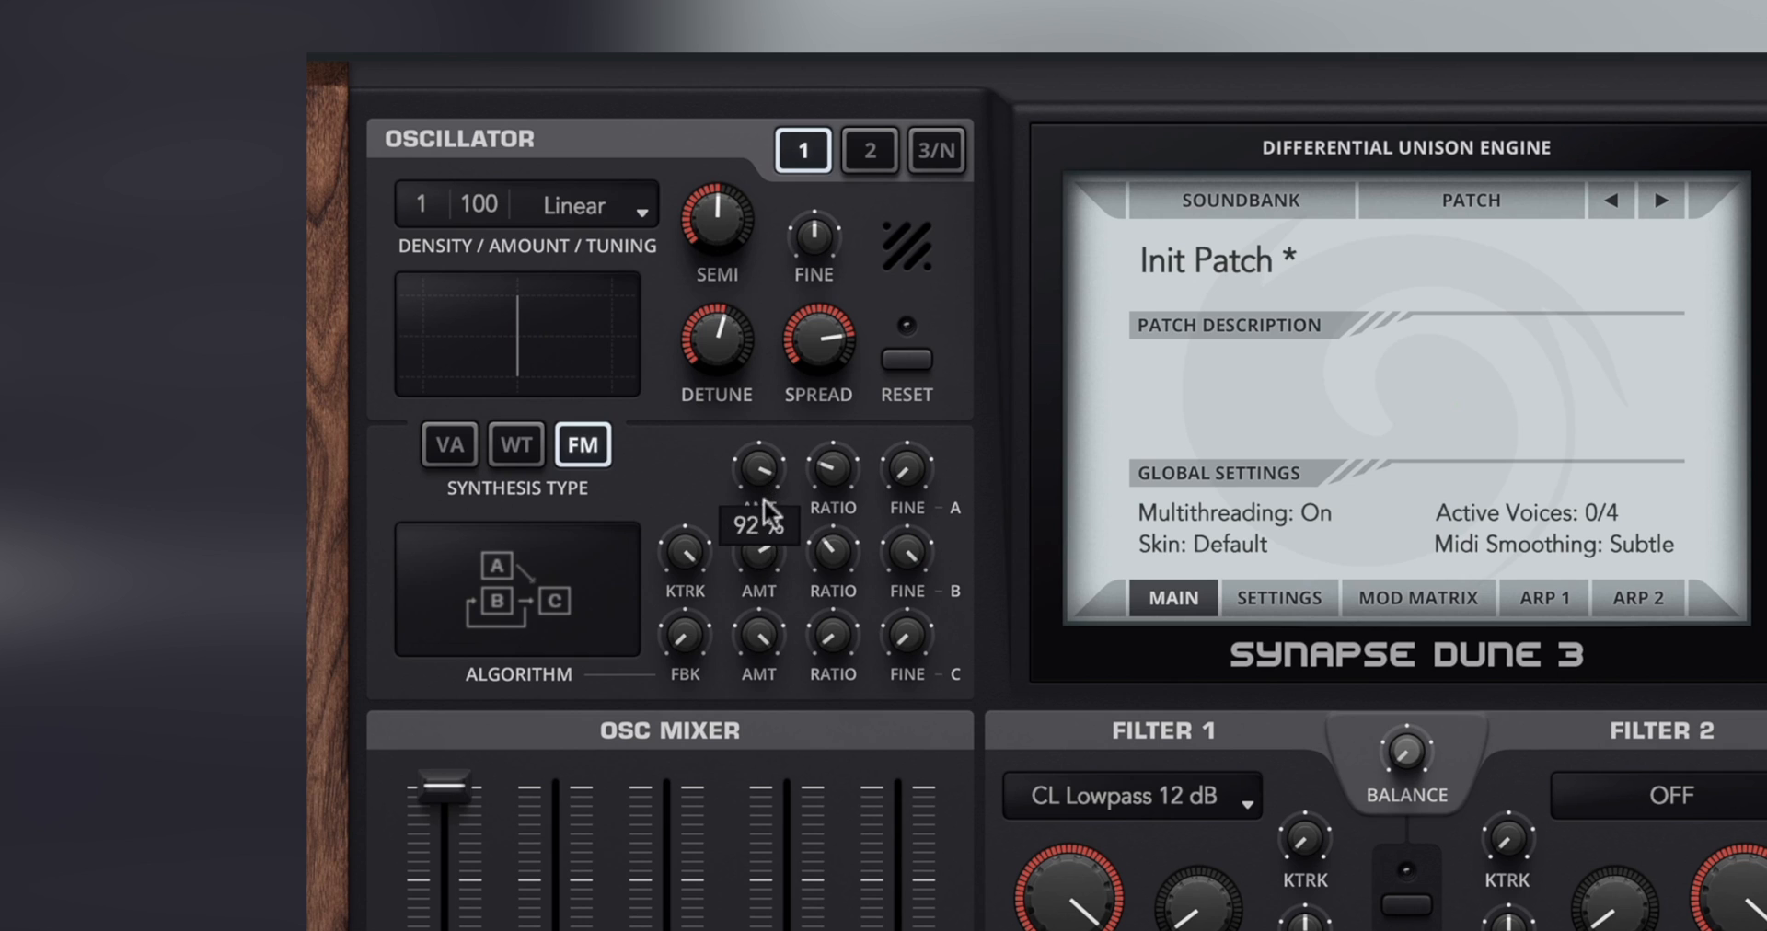
- Sweep operator B's amount to minimum and back up, and return the feedback to 0 %
{"action": "left_click_drag", "start_coordinate": [781, 564], "coordinate": [742, 900]}
{"action": "left_click_drag", "start_coordinate": [690, 653], "coordinate": [687, 924]}
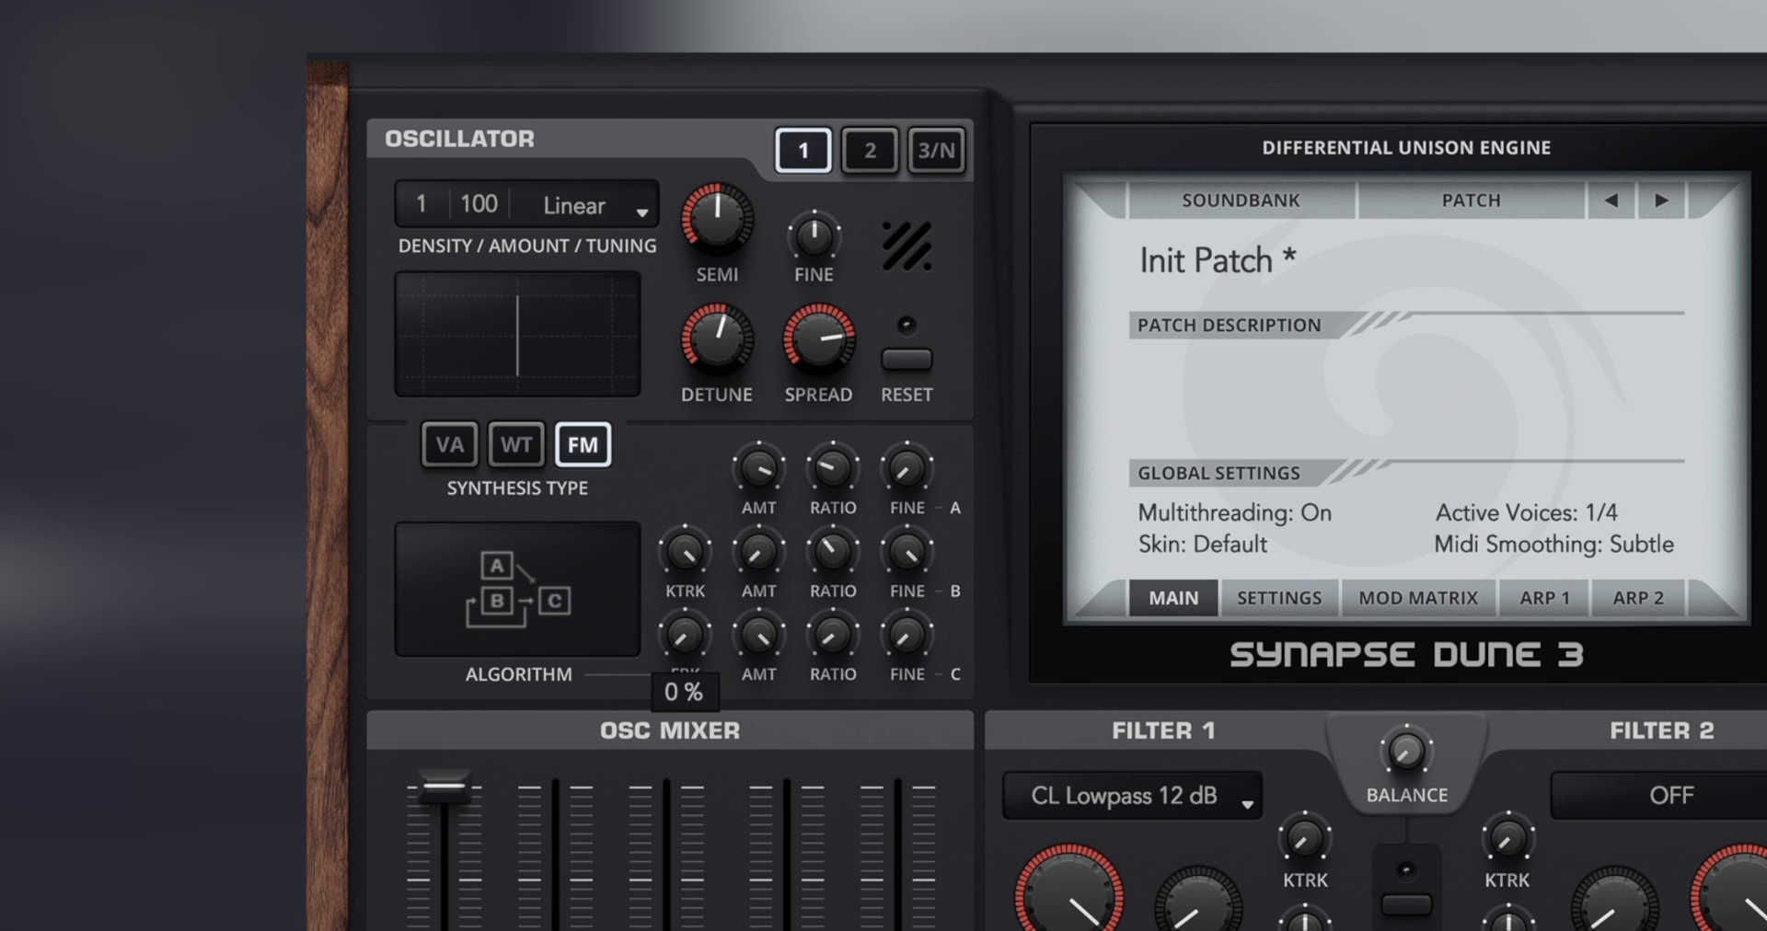
{"action": "left_click_drag", "start_coordinate": [791, 587], "coordinate": [788, 293]}
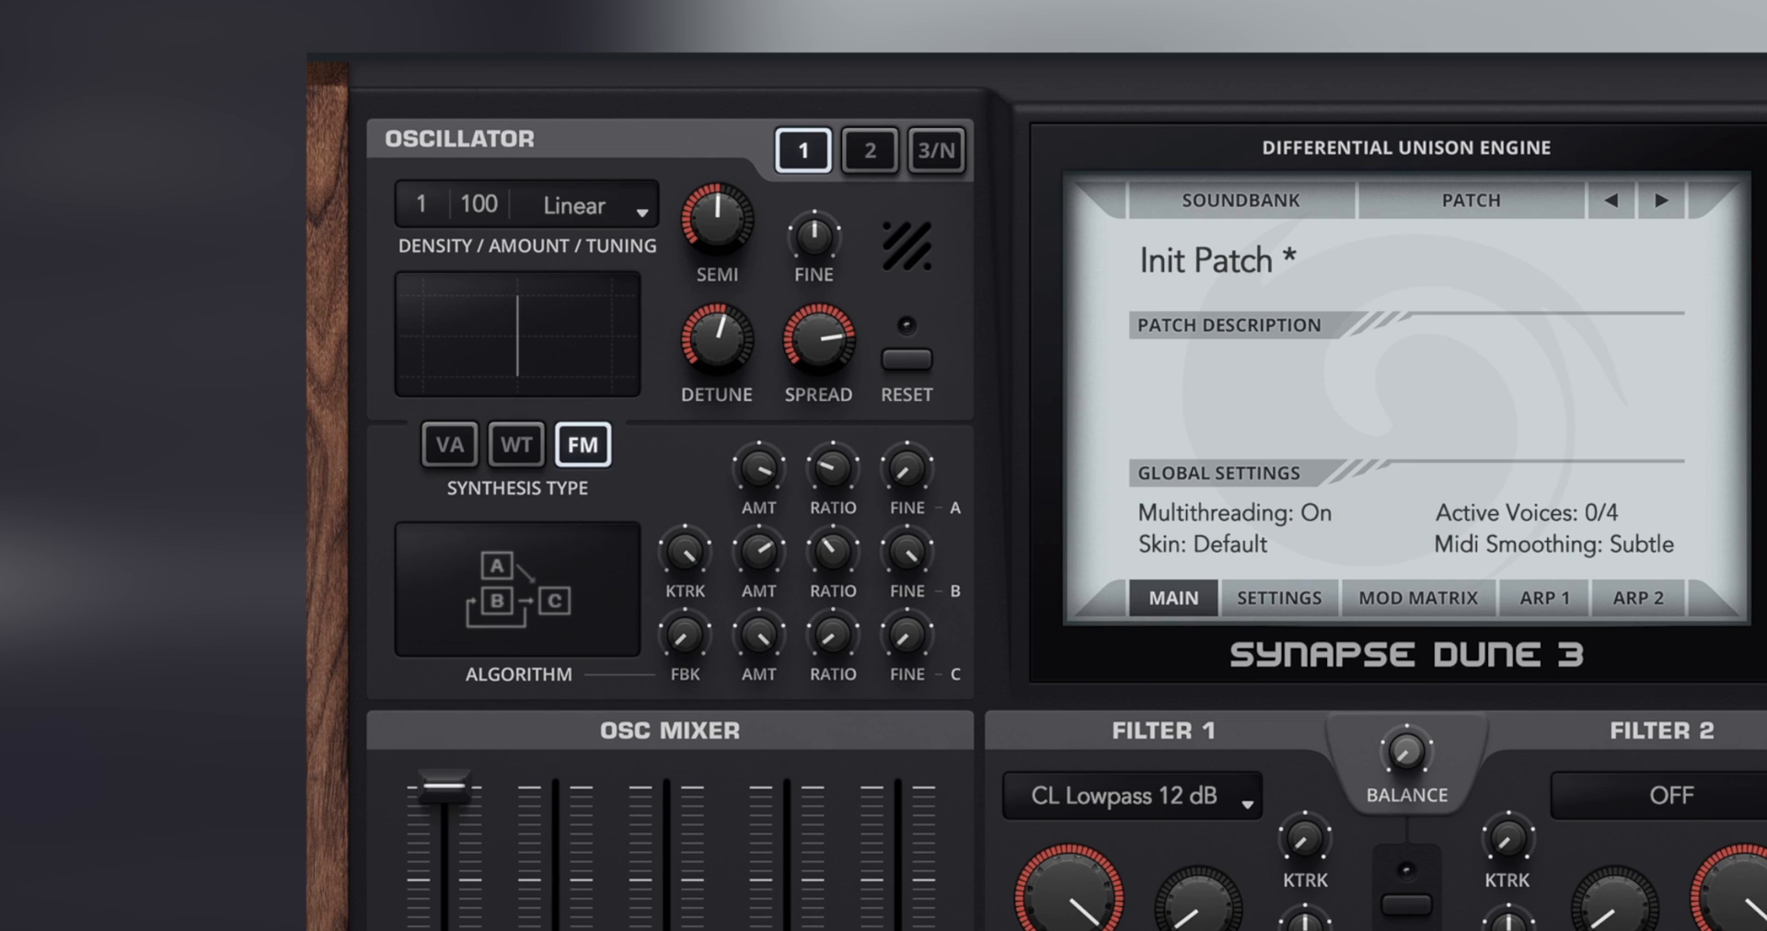
{"action": "left_click_drag", "start_coordinate": [682, 631], "coordinate": [665, 831]}
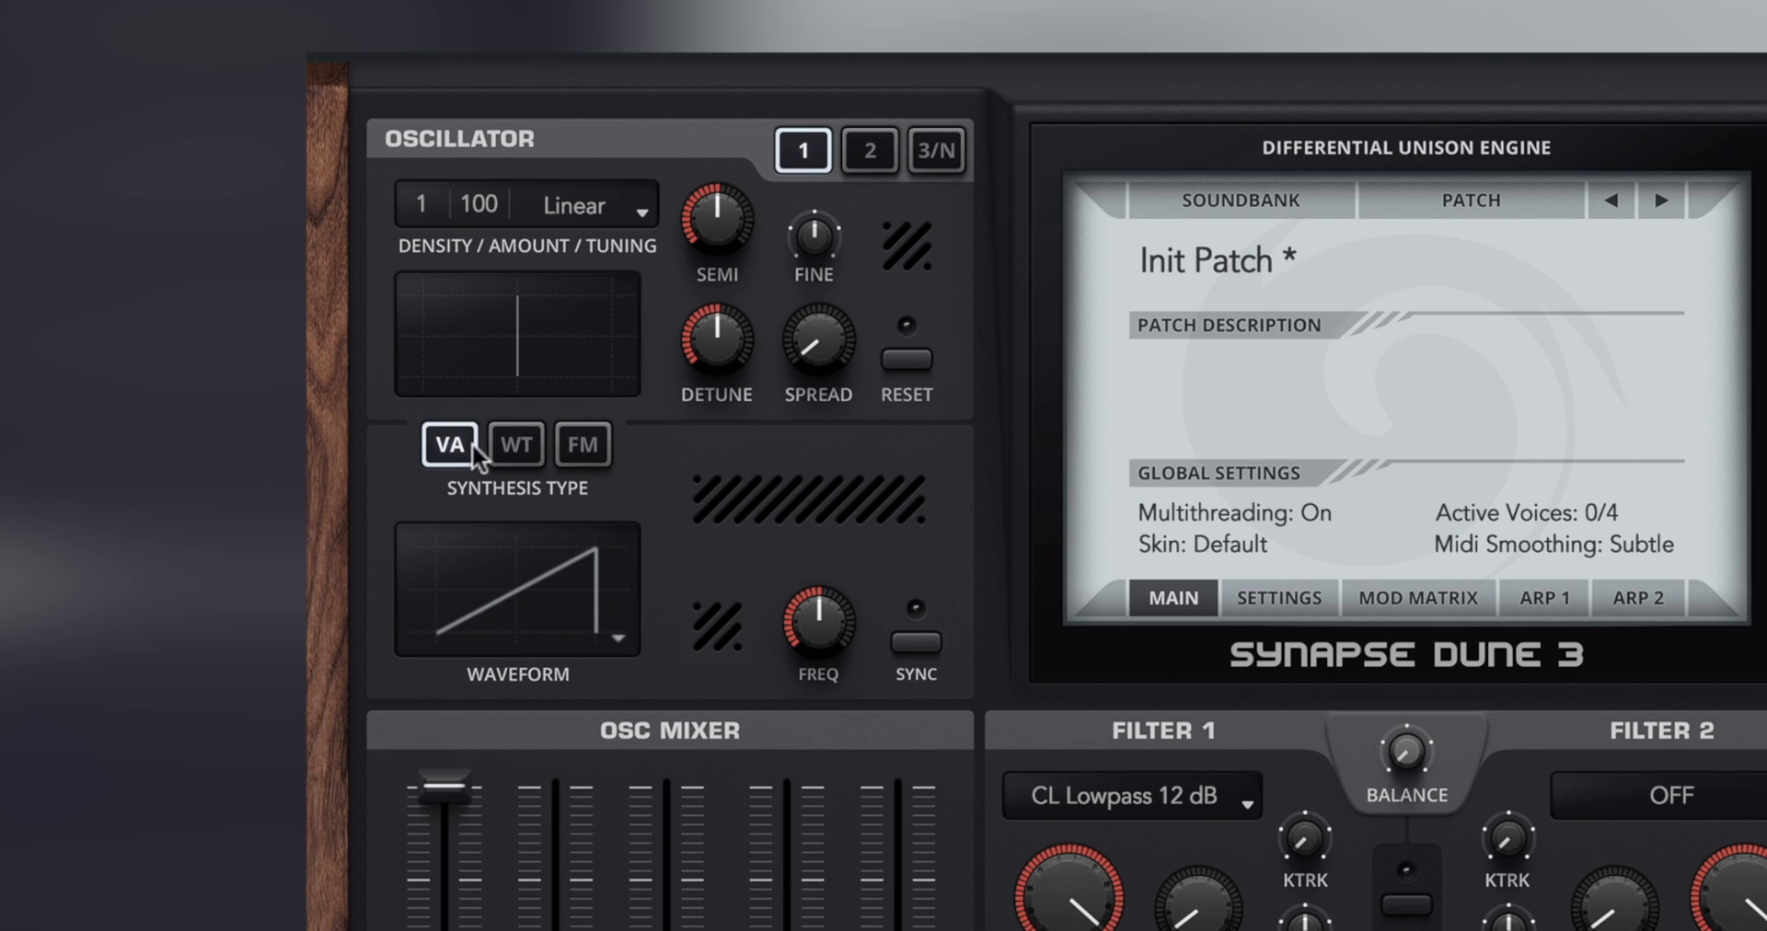
- Switch oscillator 1 to wavetable synthesis and load the Legacy wavetable
{"action": "left_click", "coordinate": [516, 450]}
{"action": "left_click", "coordinate": [574, 449]}
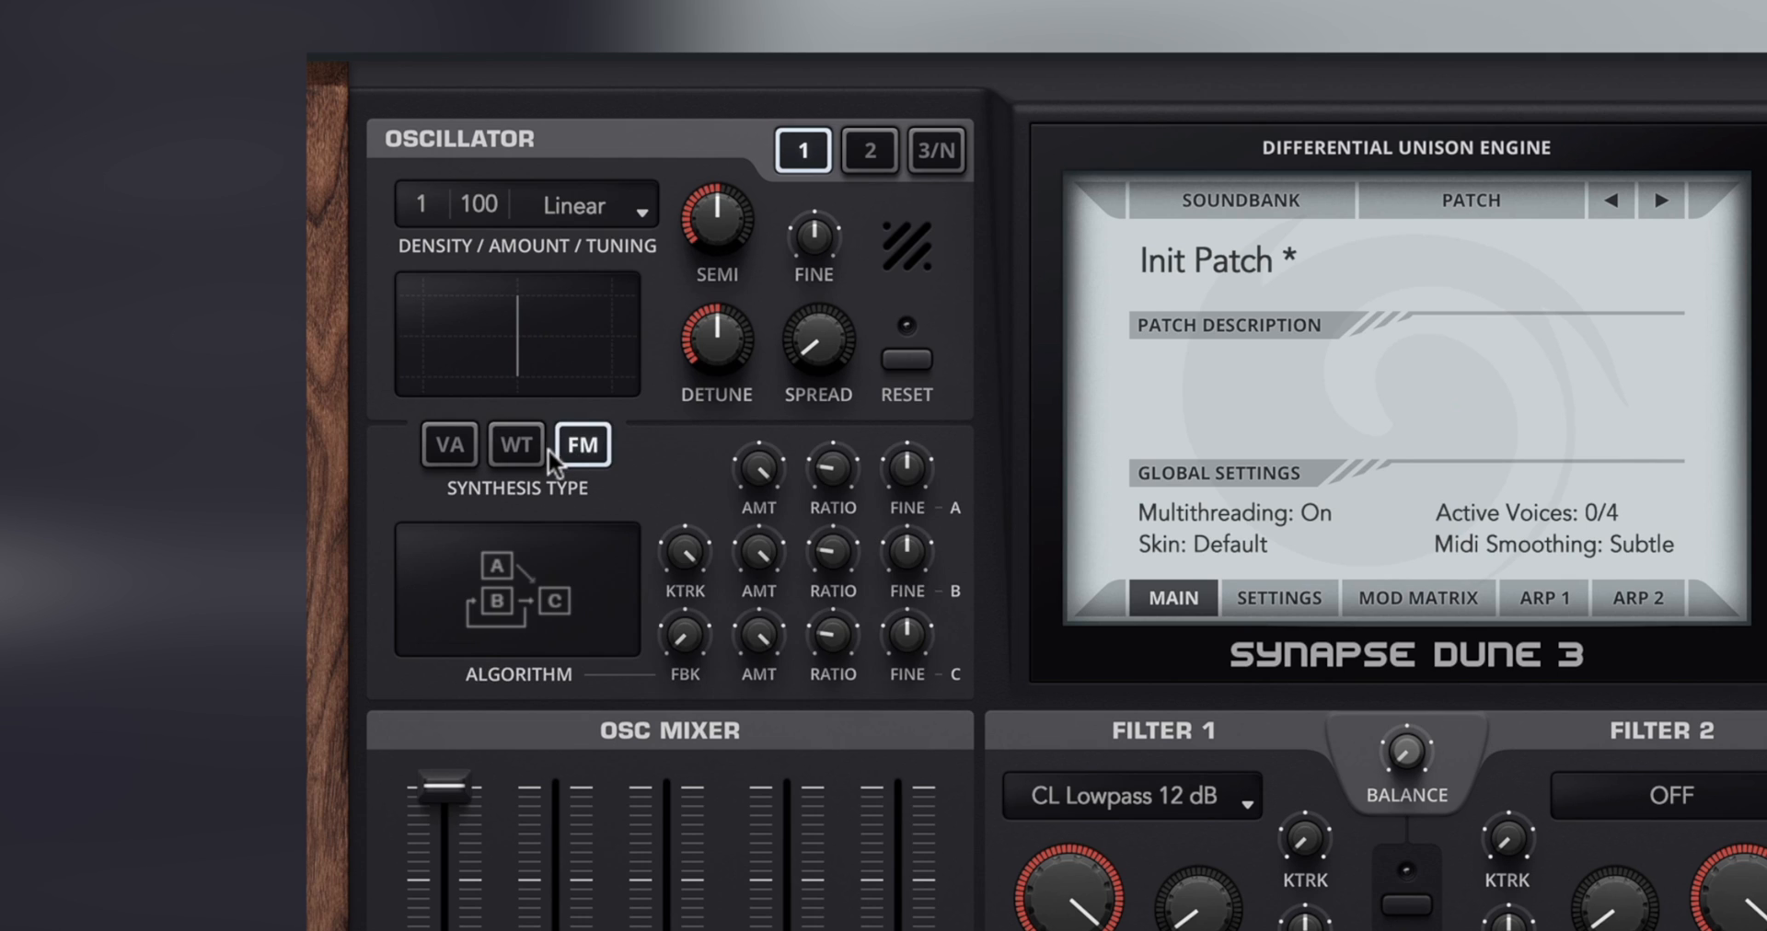
{"action": "left_click", "coordinate": [497, 446]}
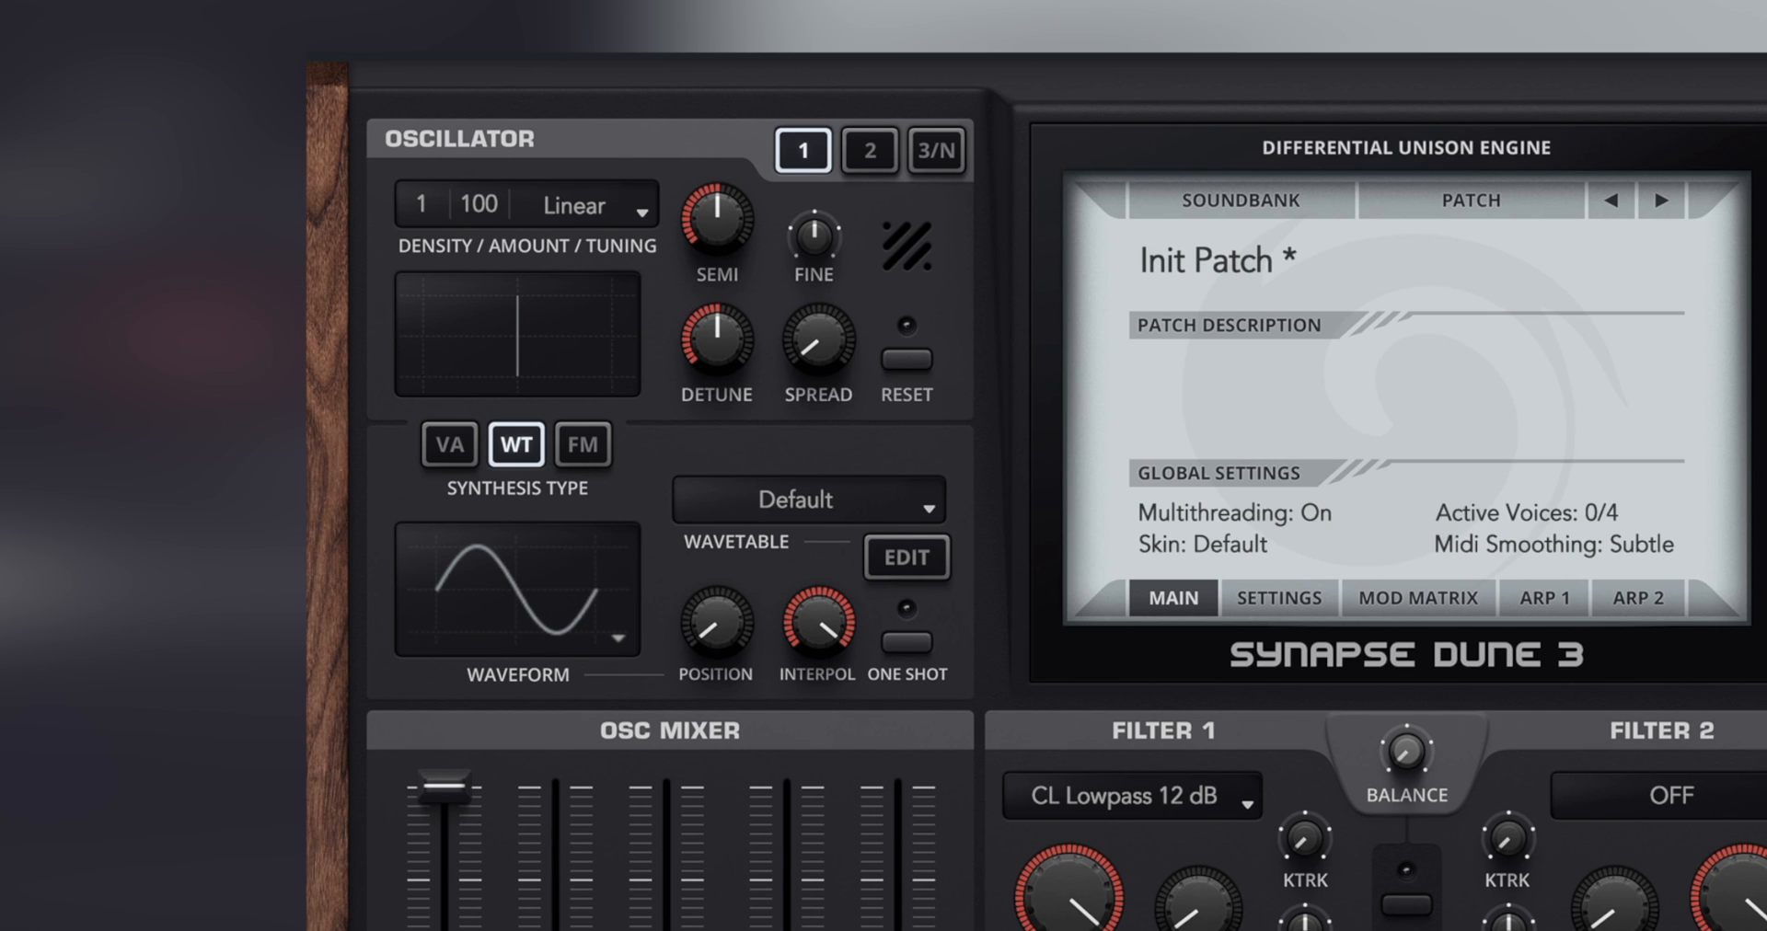
{"action": "left_click", "coordinate": [764, 506]}
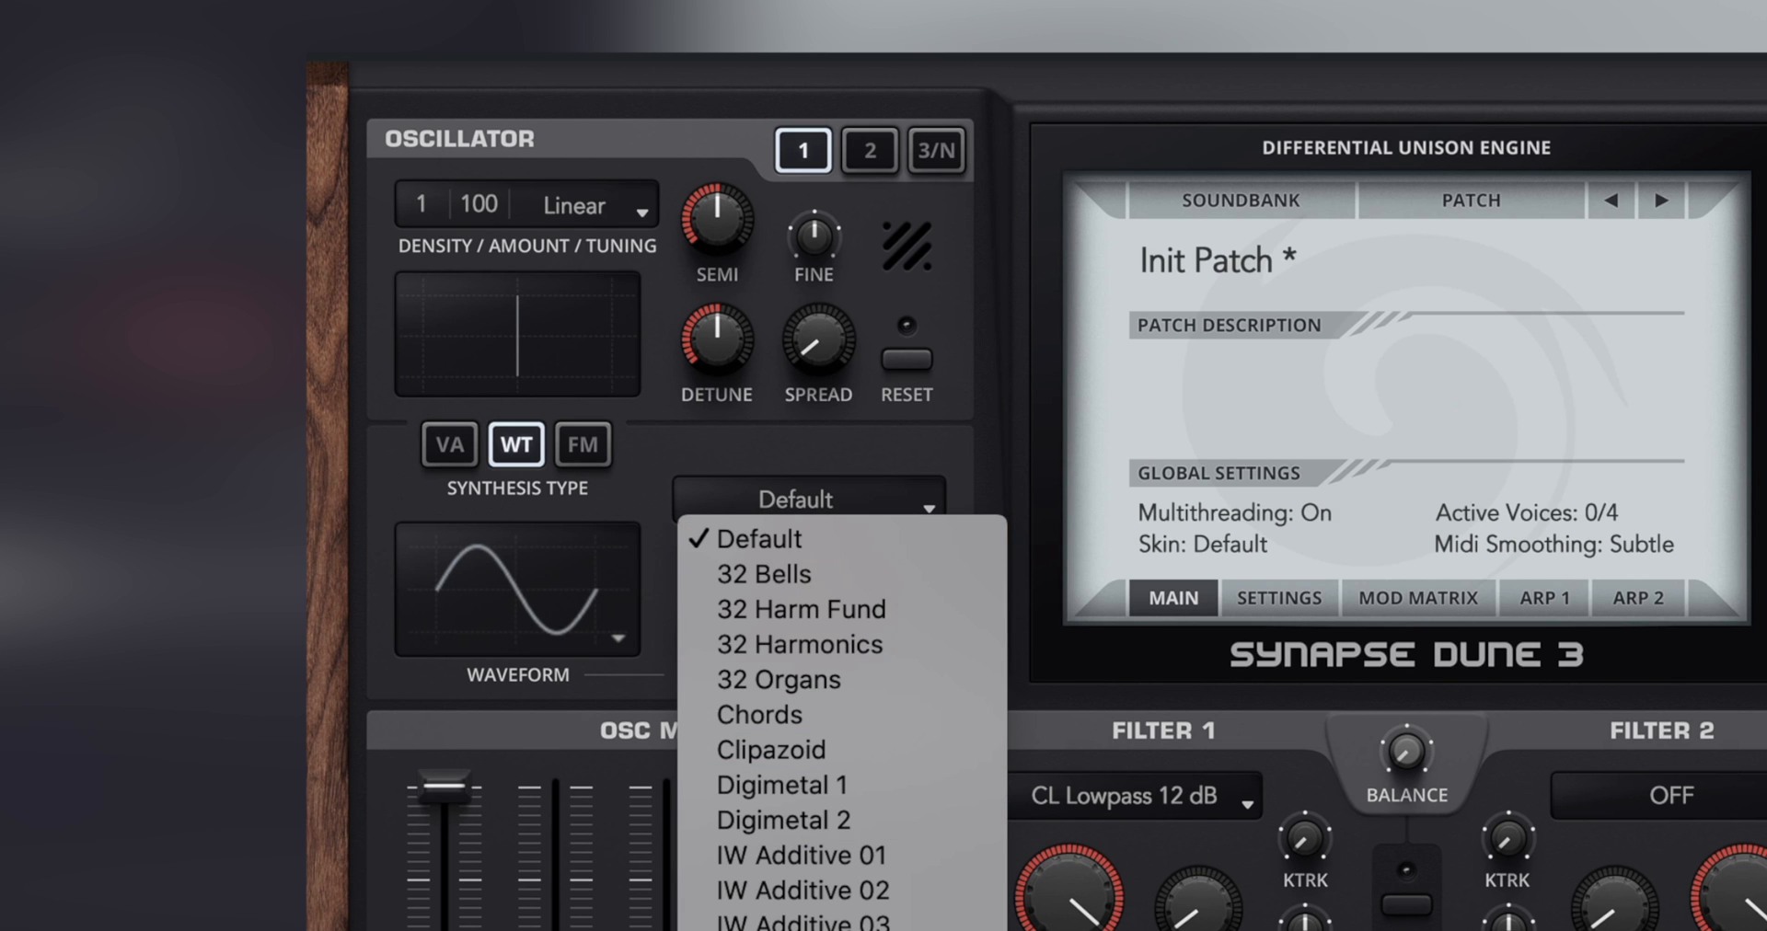
{"action": "left_click", "coordinate": [798, 924]}
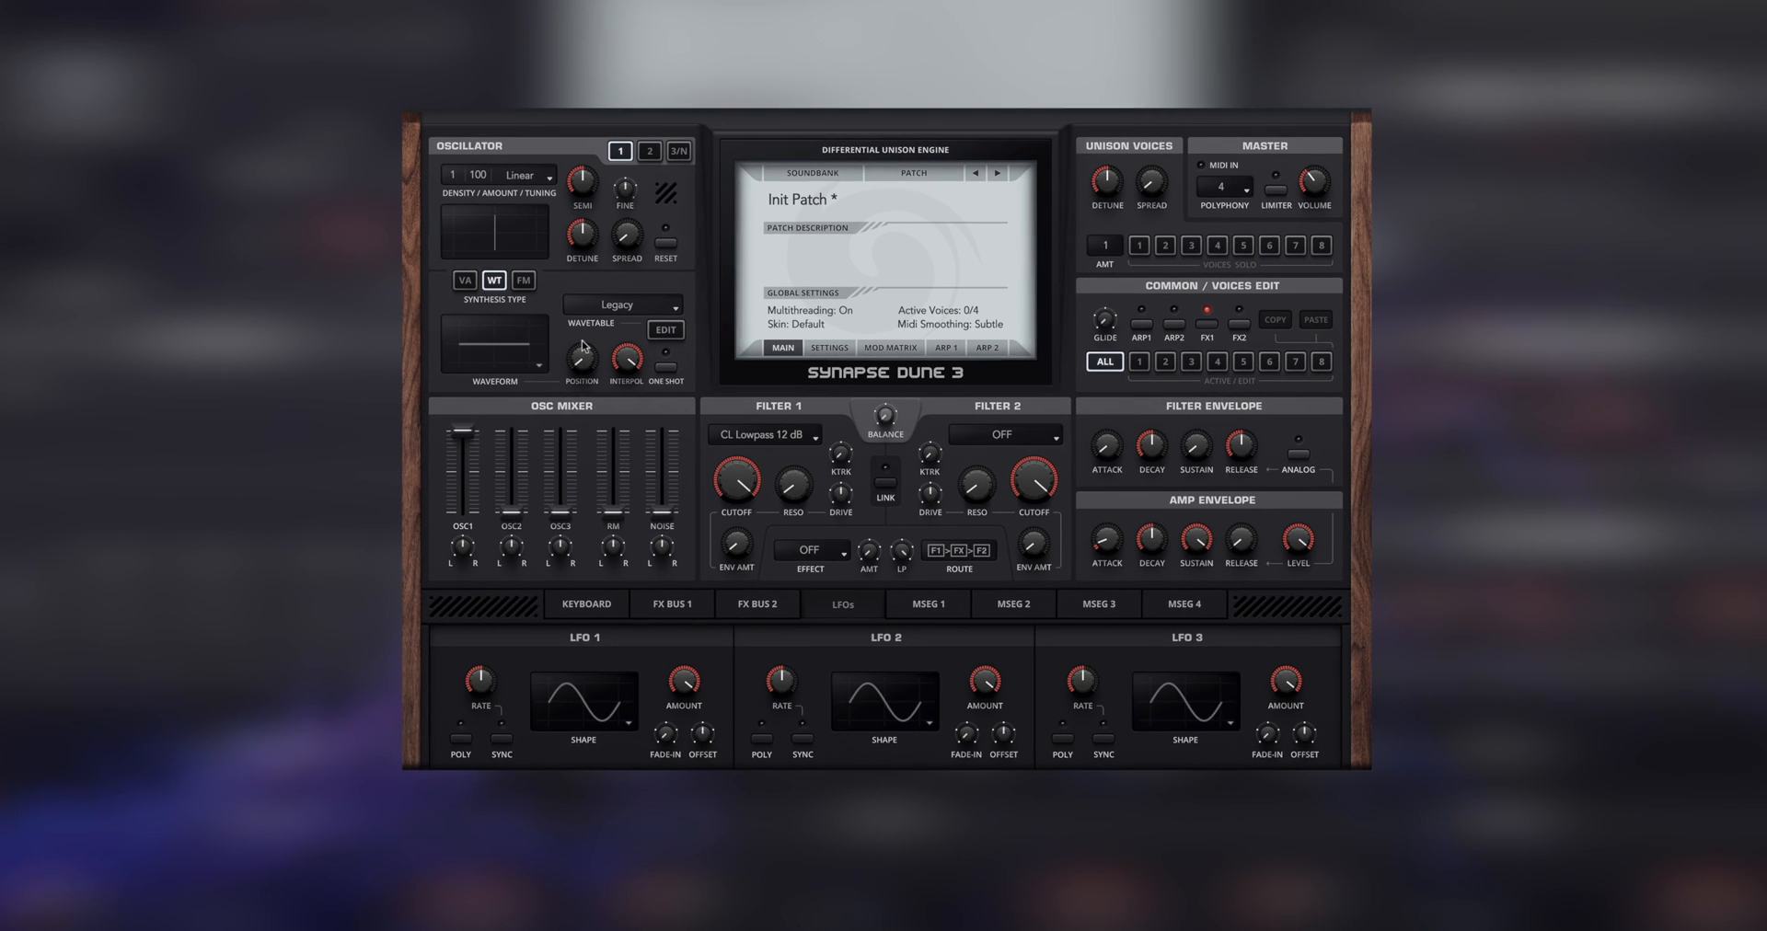
- Raise oscillator 1's wavetable position and lengthen the amp envelope's release
{"action": "left_click_drag", "start_coordinate": [579, 363], "coordinate": [589, 297]}
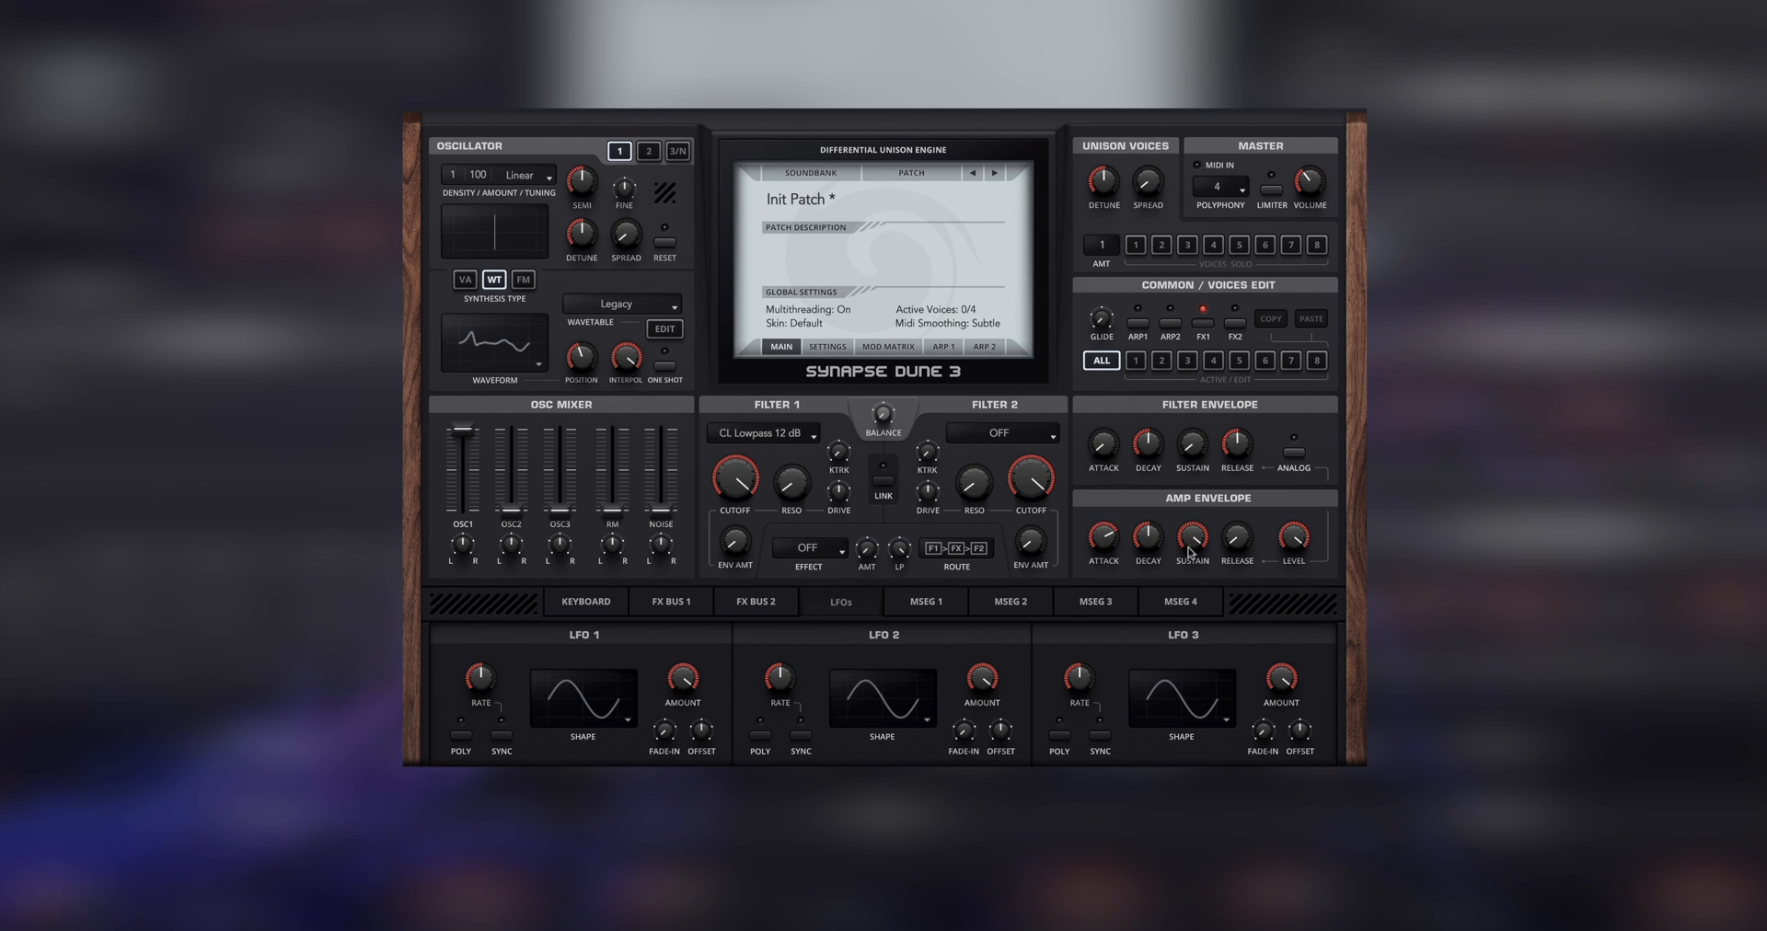
{"action": "left_click_drag", "start_coordinate": [1237, 537], "coordinate": [1227, 417]}
- Set oscillator 1's density to 9 with Gaussian tuning, raise its spread and lower its detune to about 40 %
{"action": "left_click_drag", "start_coordinate": [456, 175], "coordinate": [471, 134]}
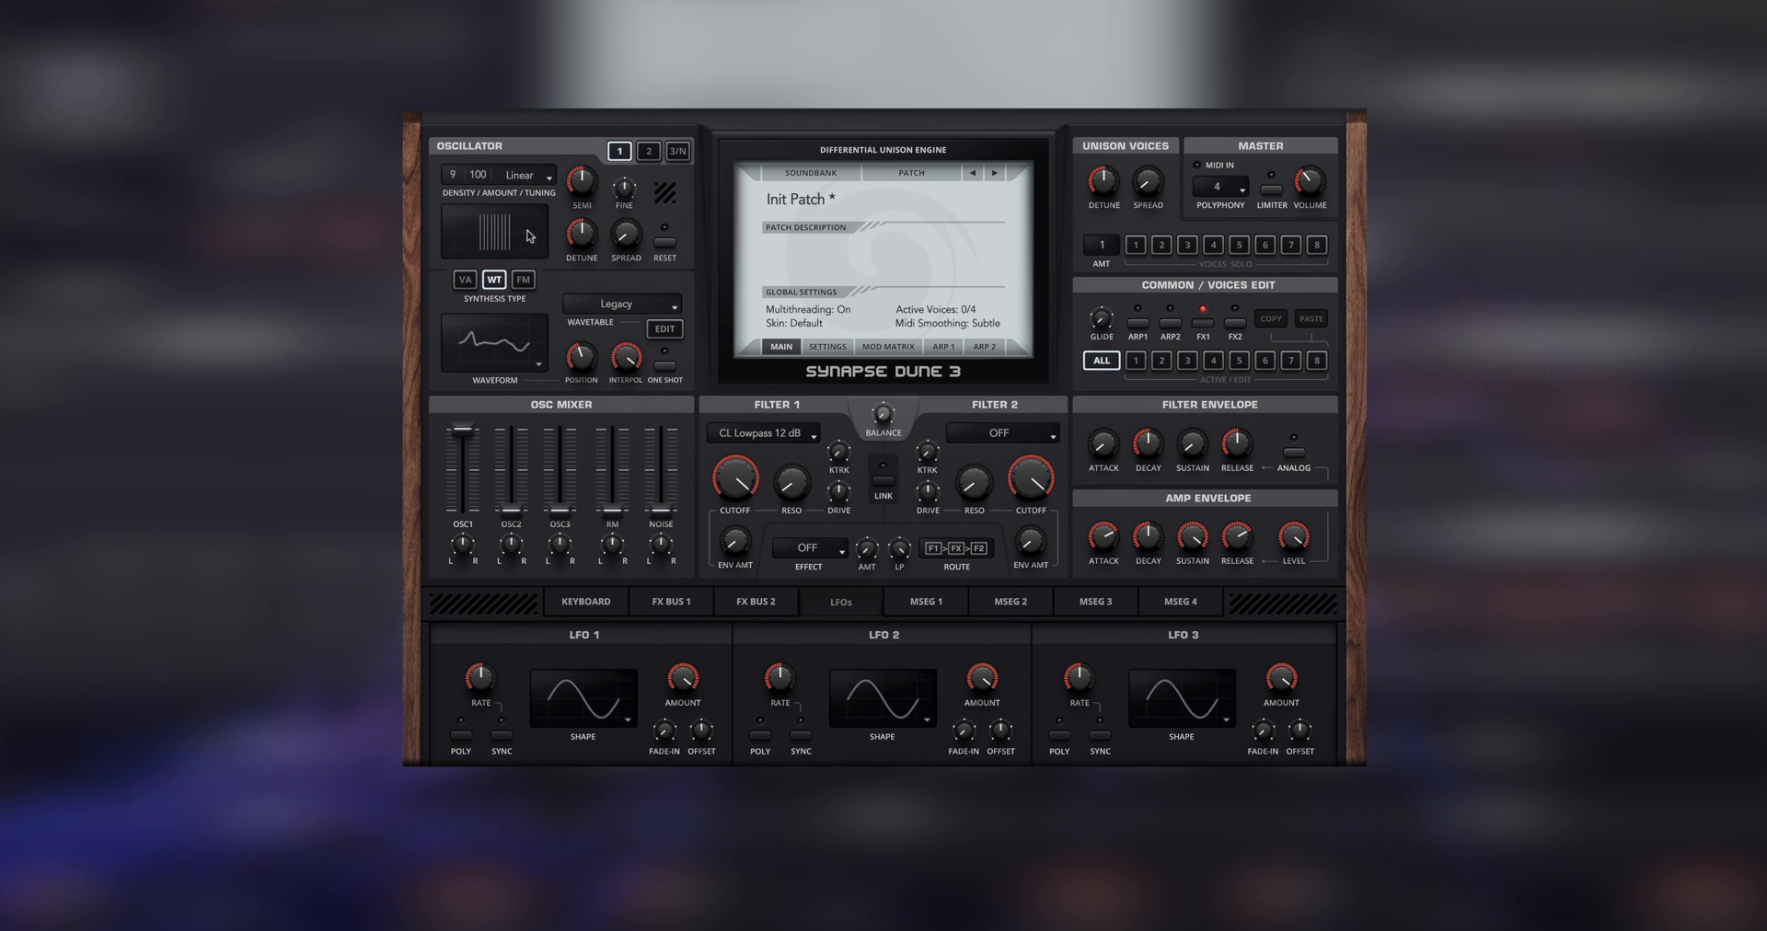
{"action": "left_click_drag", "start_coordinate": [623, 236], "coordinate": [631, 107]}
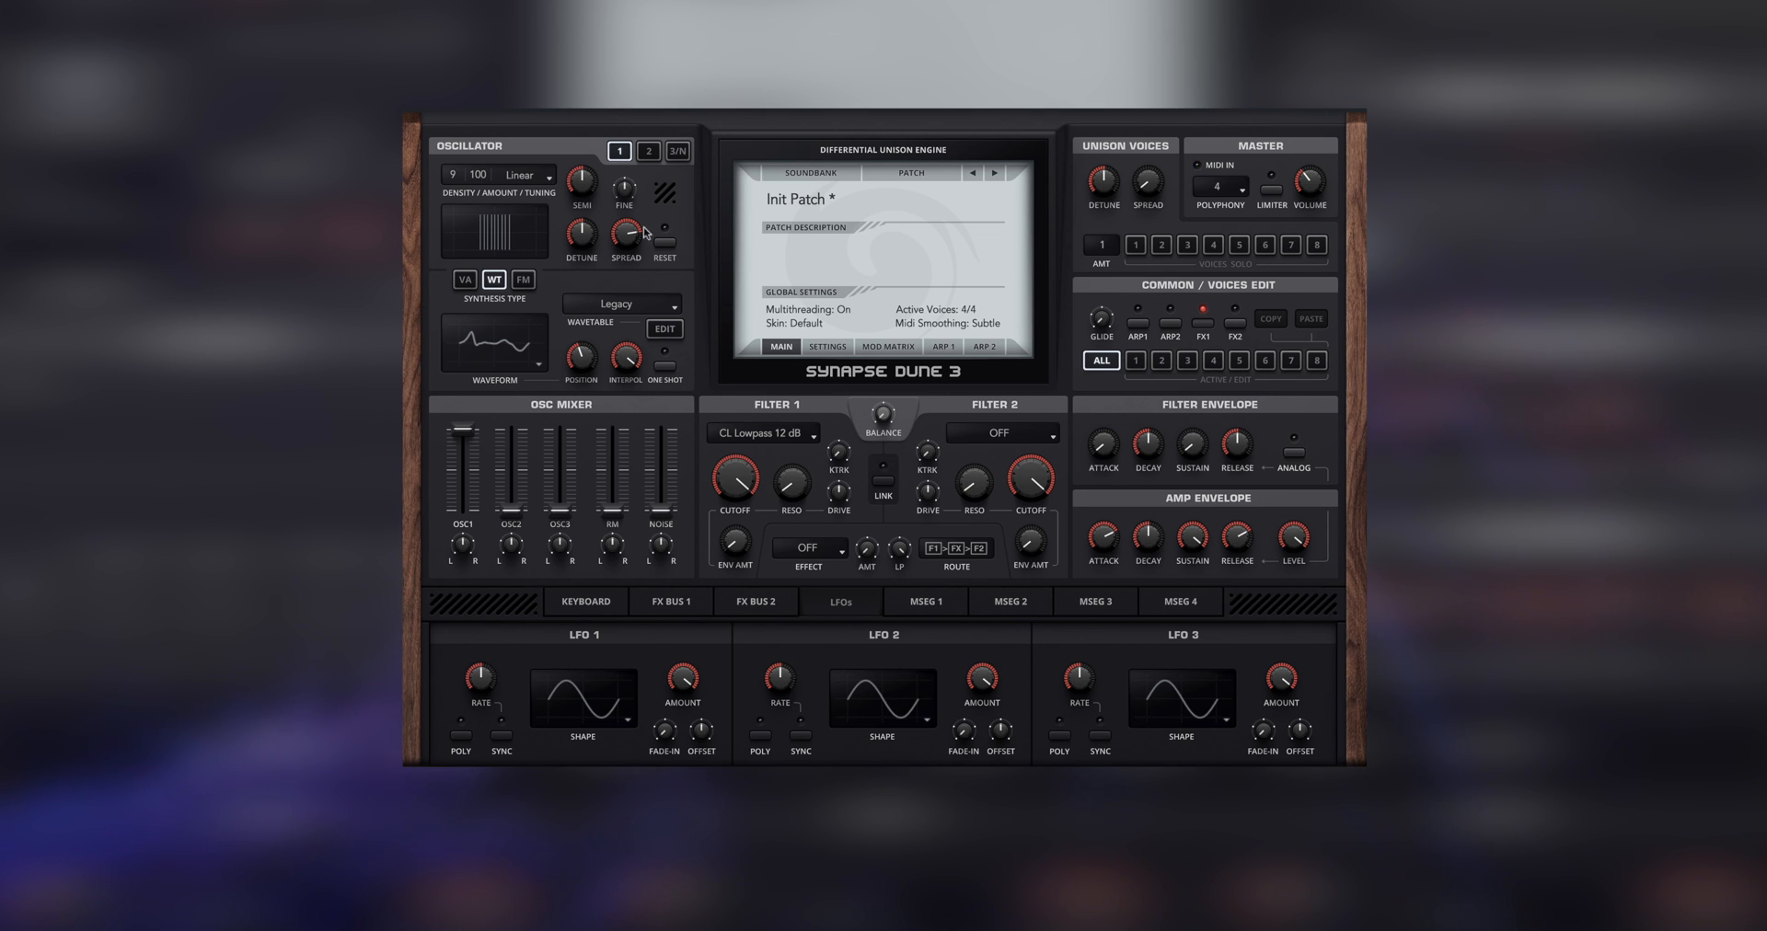
{"action": "left_click_drag", "start_coordinate": [644, 230], "coordinate": [587, 260]}
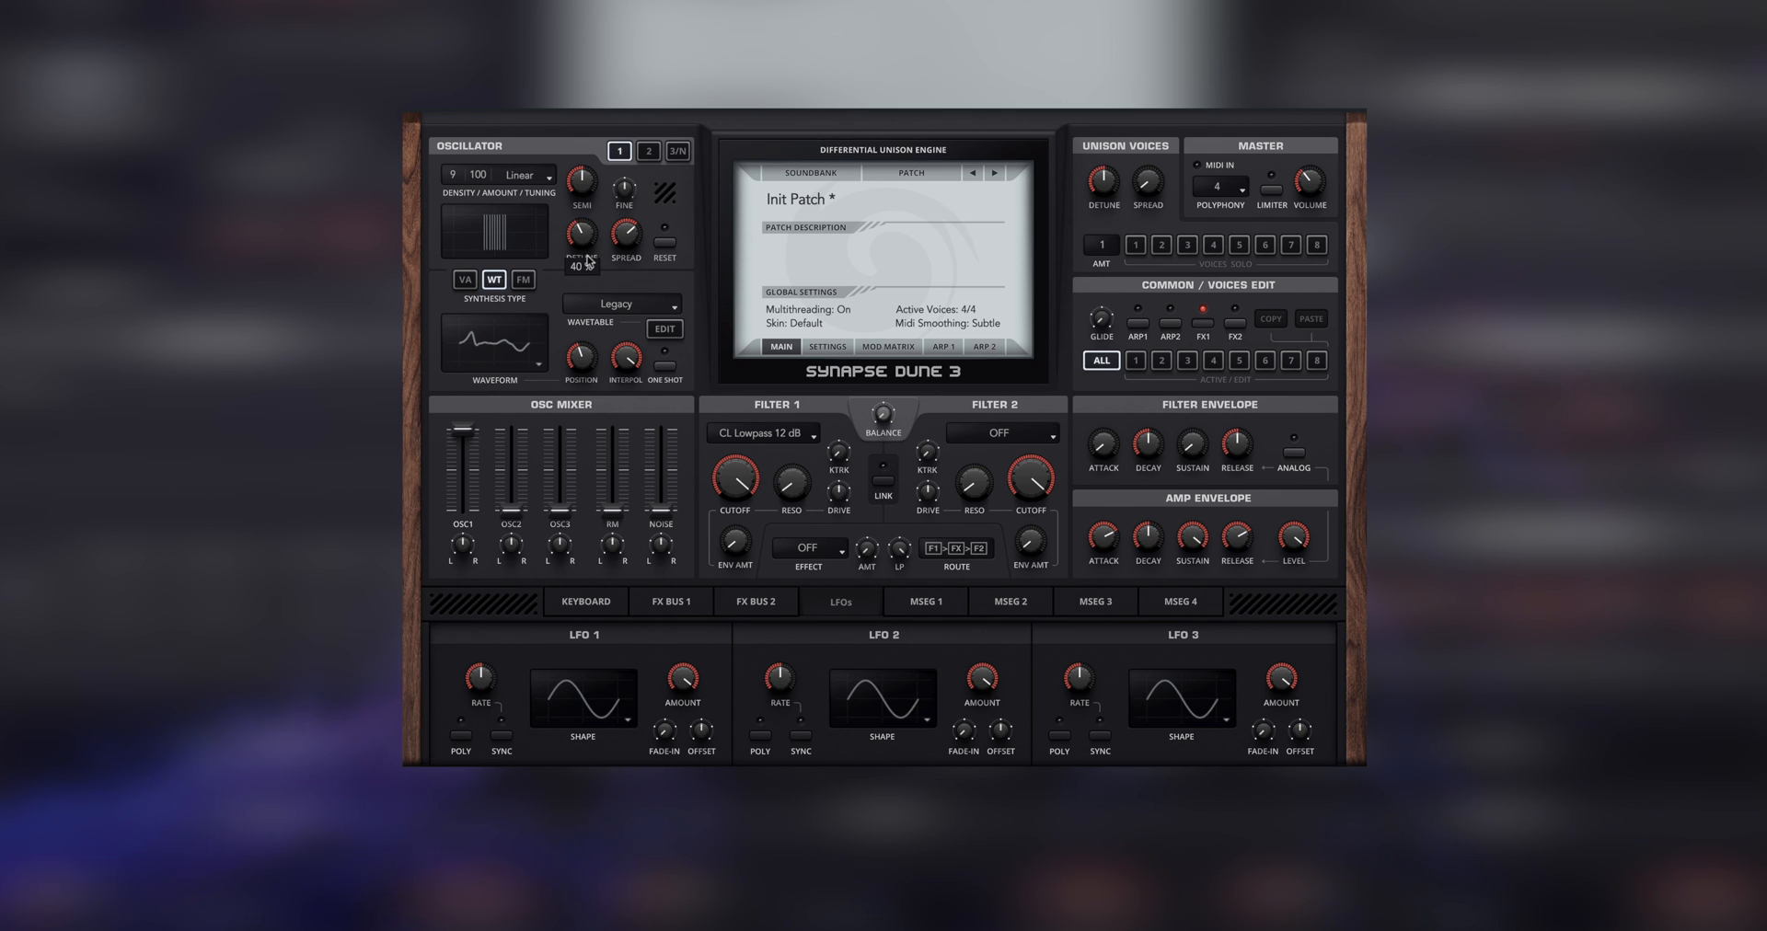
{"action": "left_click", "coordinate": [516, 178]}
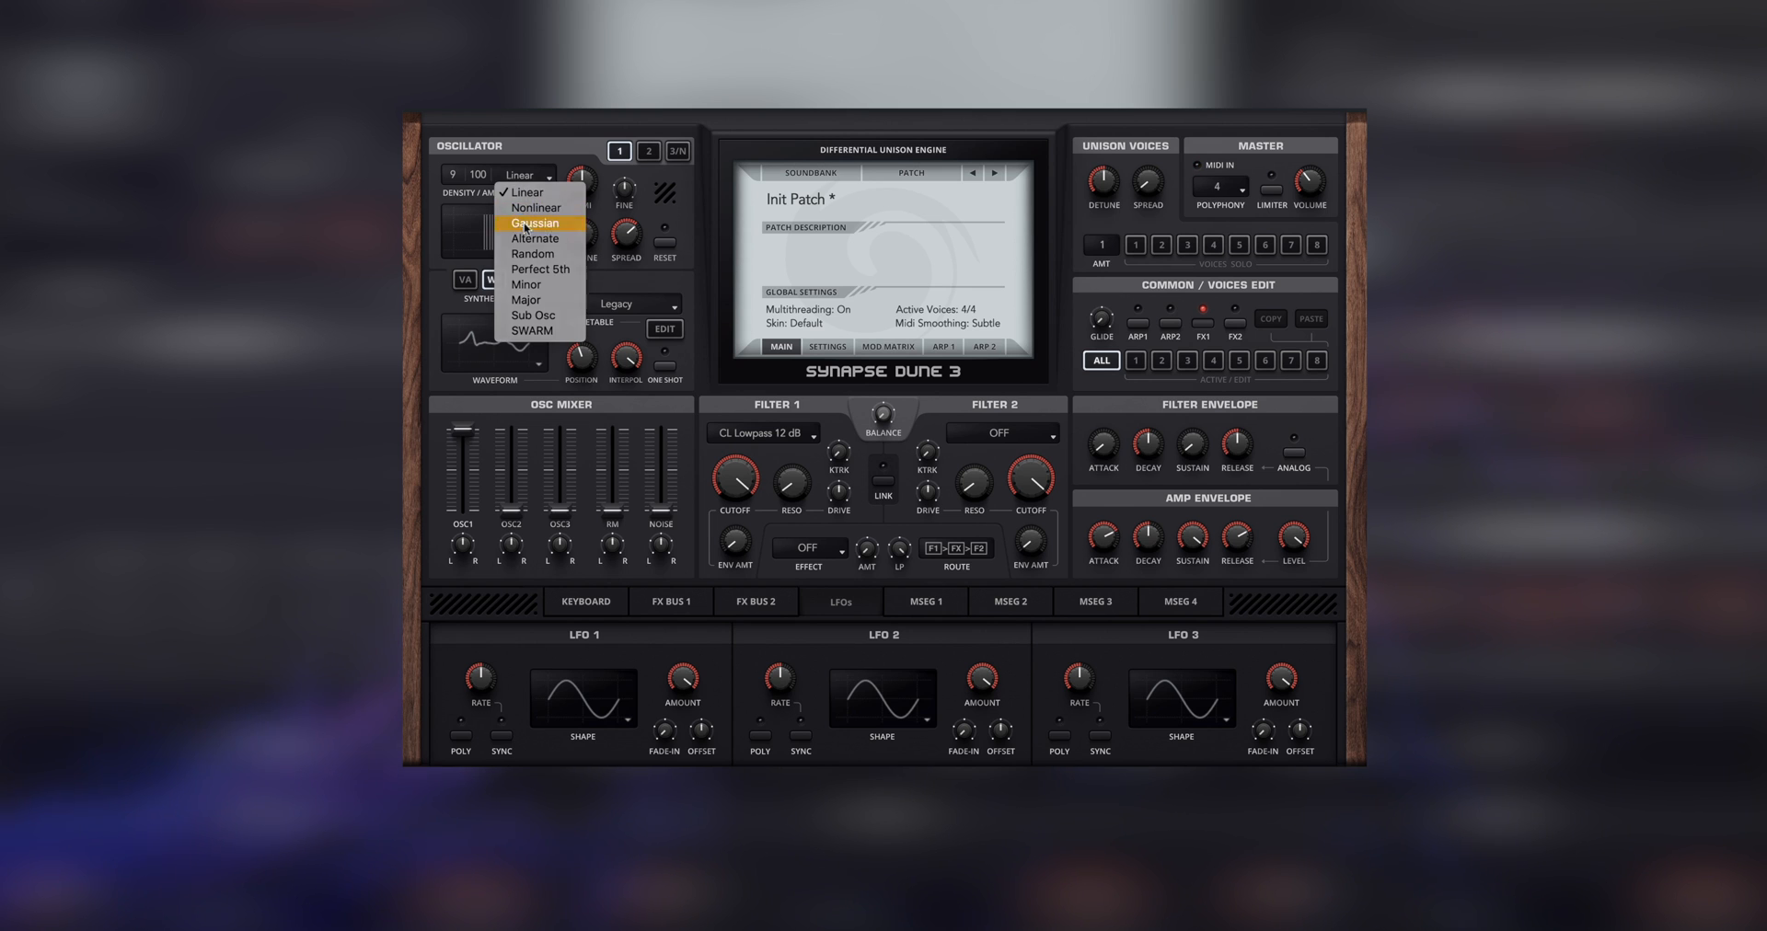
{"action": "left_click", "coordinate": [525, 229]}
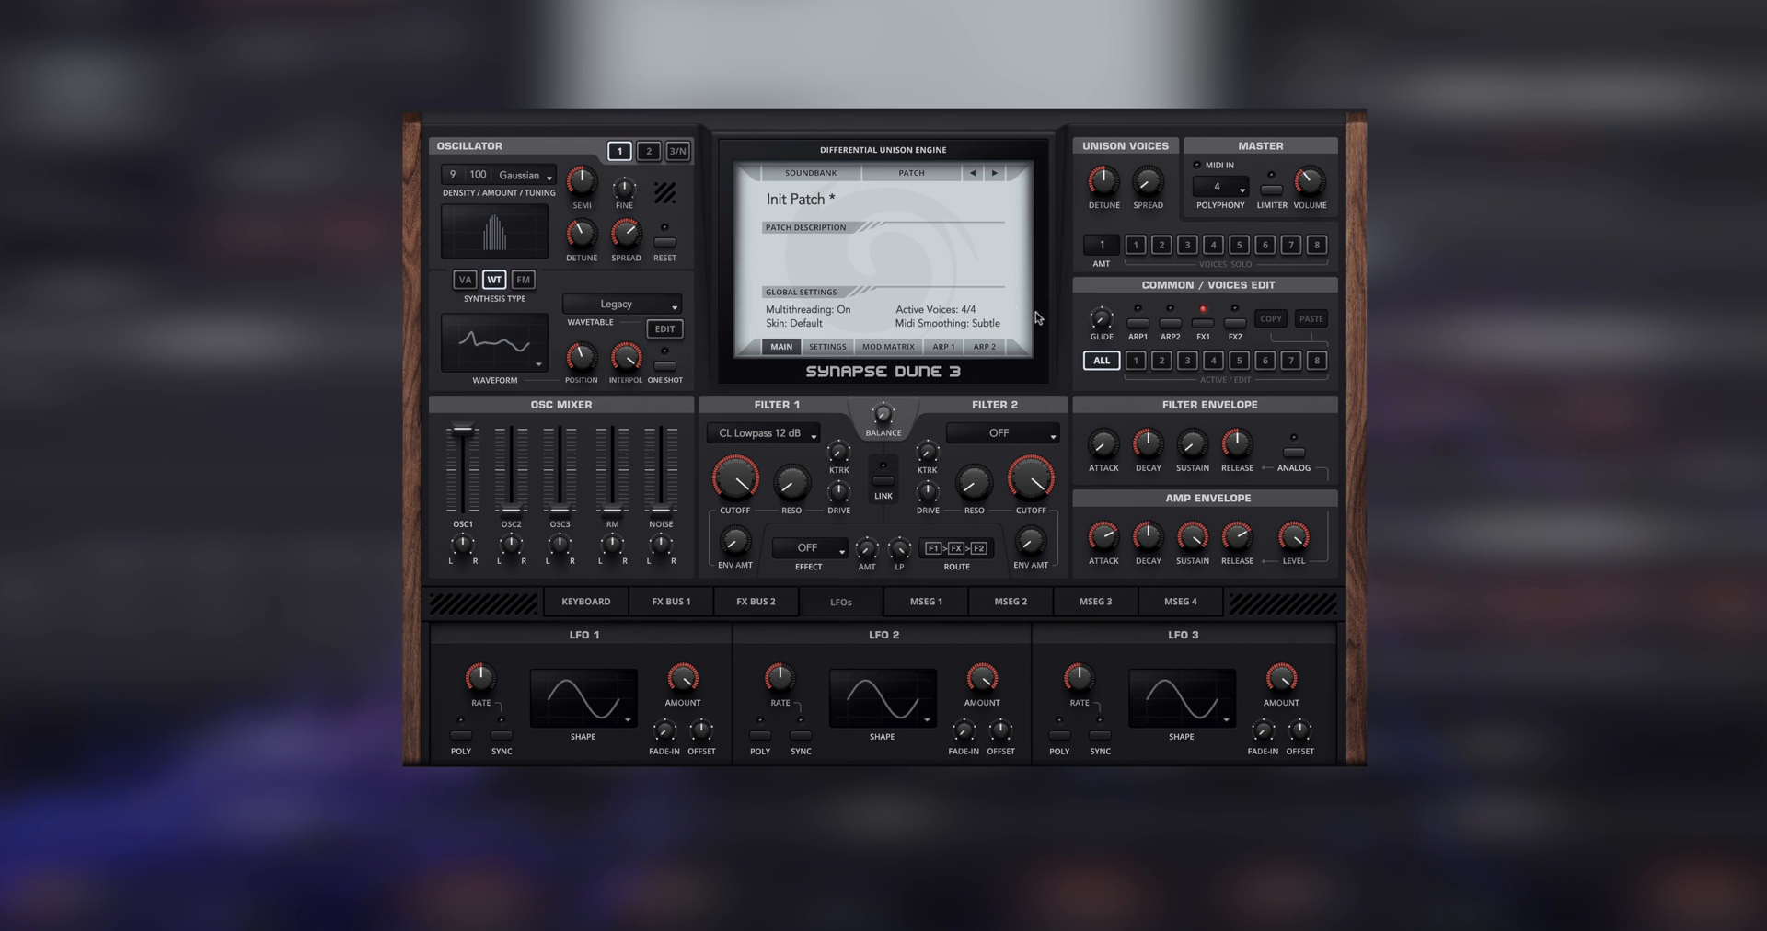
- Set the polyphony to 10 voices and raise oscillator 1's detune
{"action": "left_click", "coordinate": [1216, 191]}
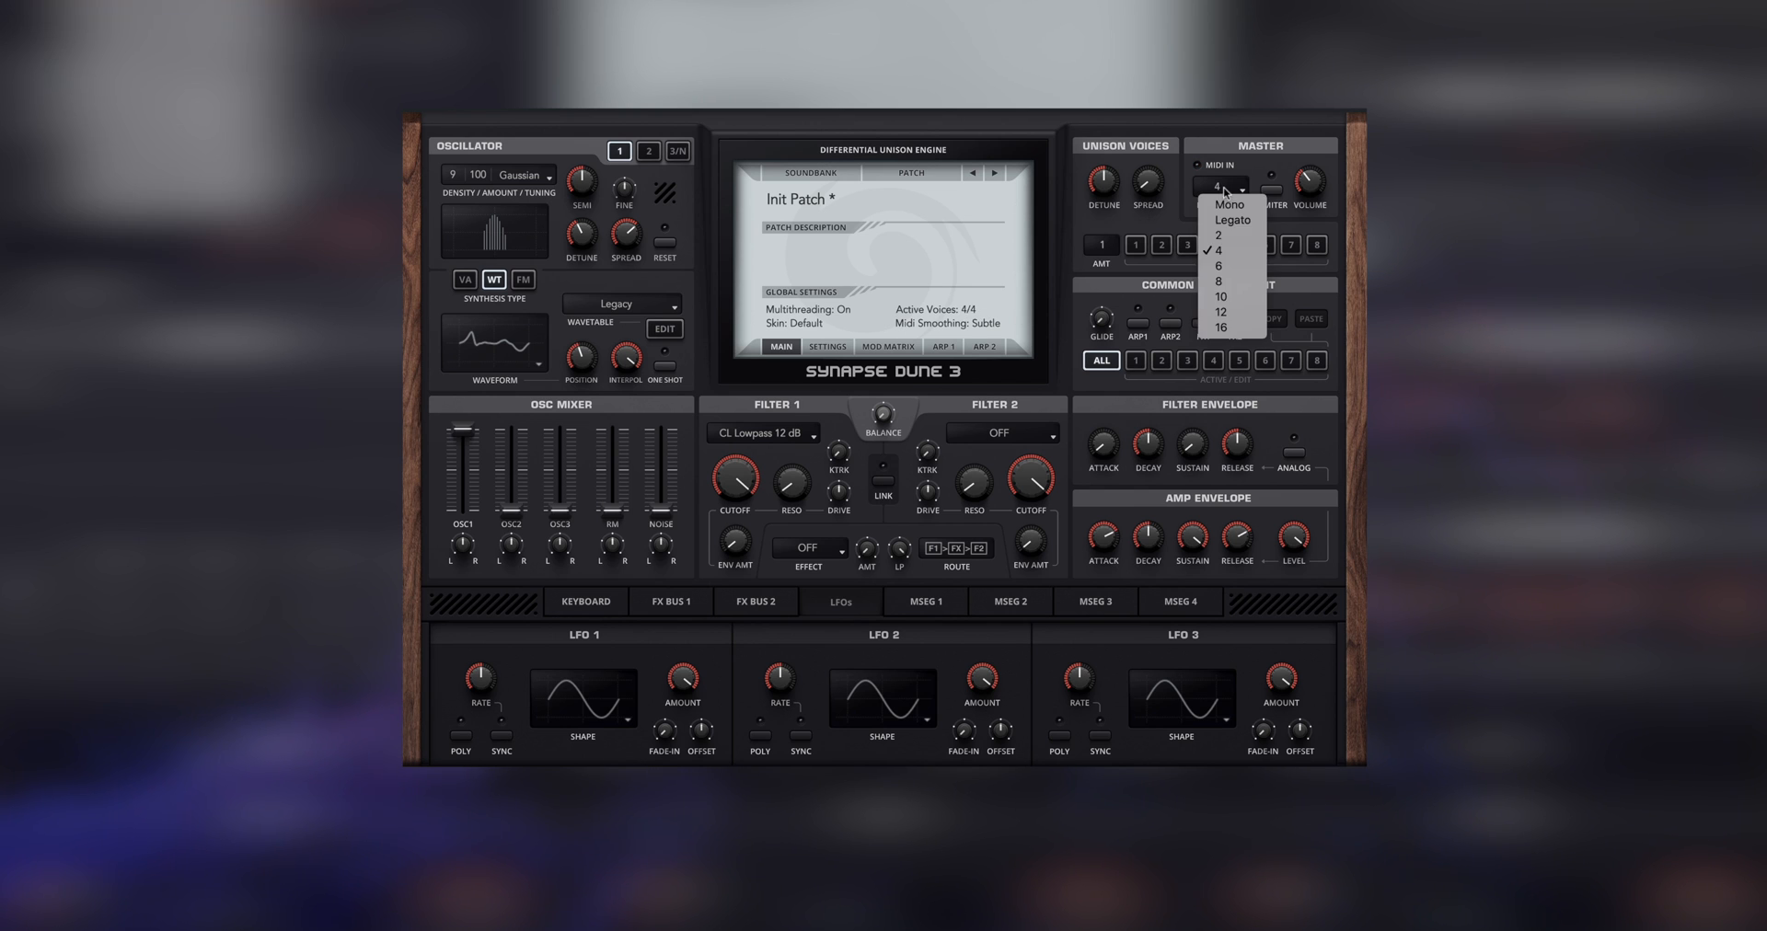
{"action": "left_click", "coordinate": [1232, 296]}
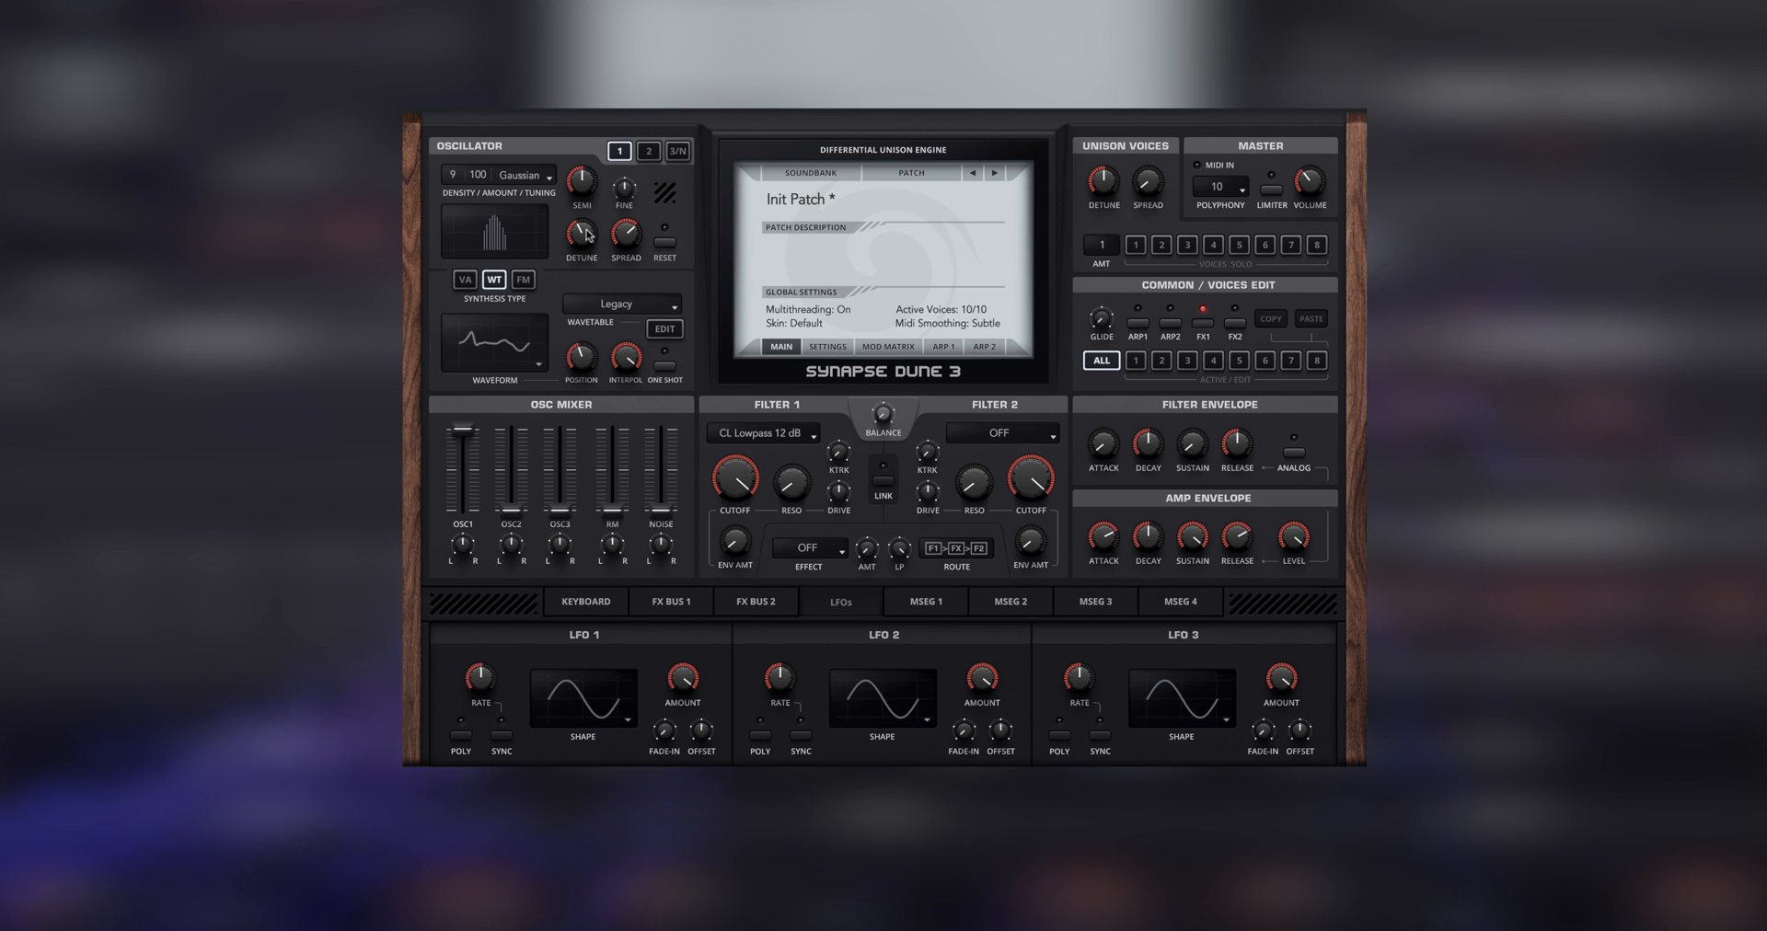
{"action": "left_click_drag", "start_coordinate": [587, 235], "coordinate": [614, 221]}
- Change LFO 1's shape to the jagged multi-peak waveform and enable its Poly mode
{"action": "left_click", "coordinate": [599, 705]}
{"action": "left_click", "coordinate": [591, 633]}
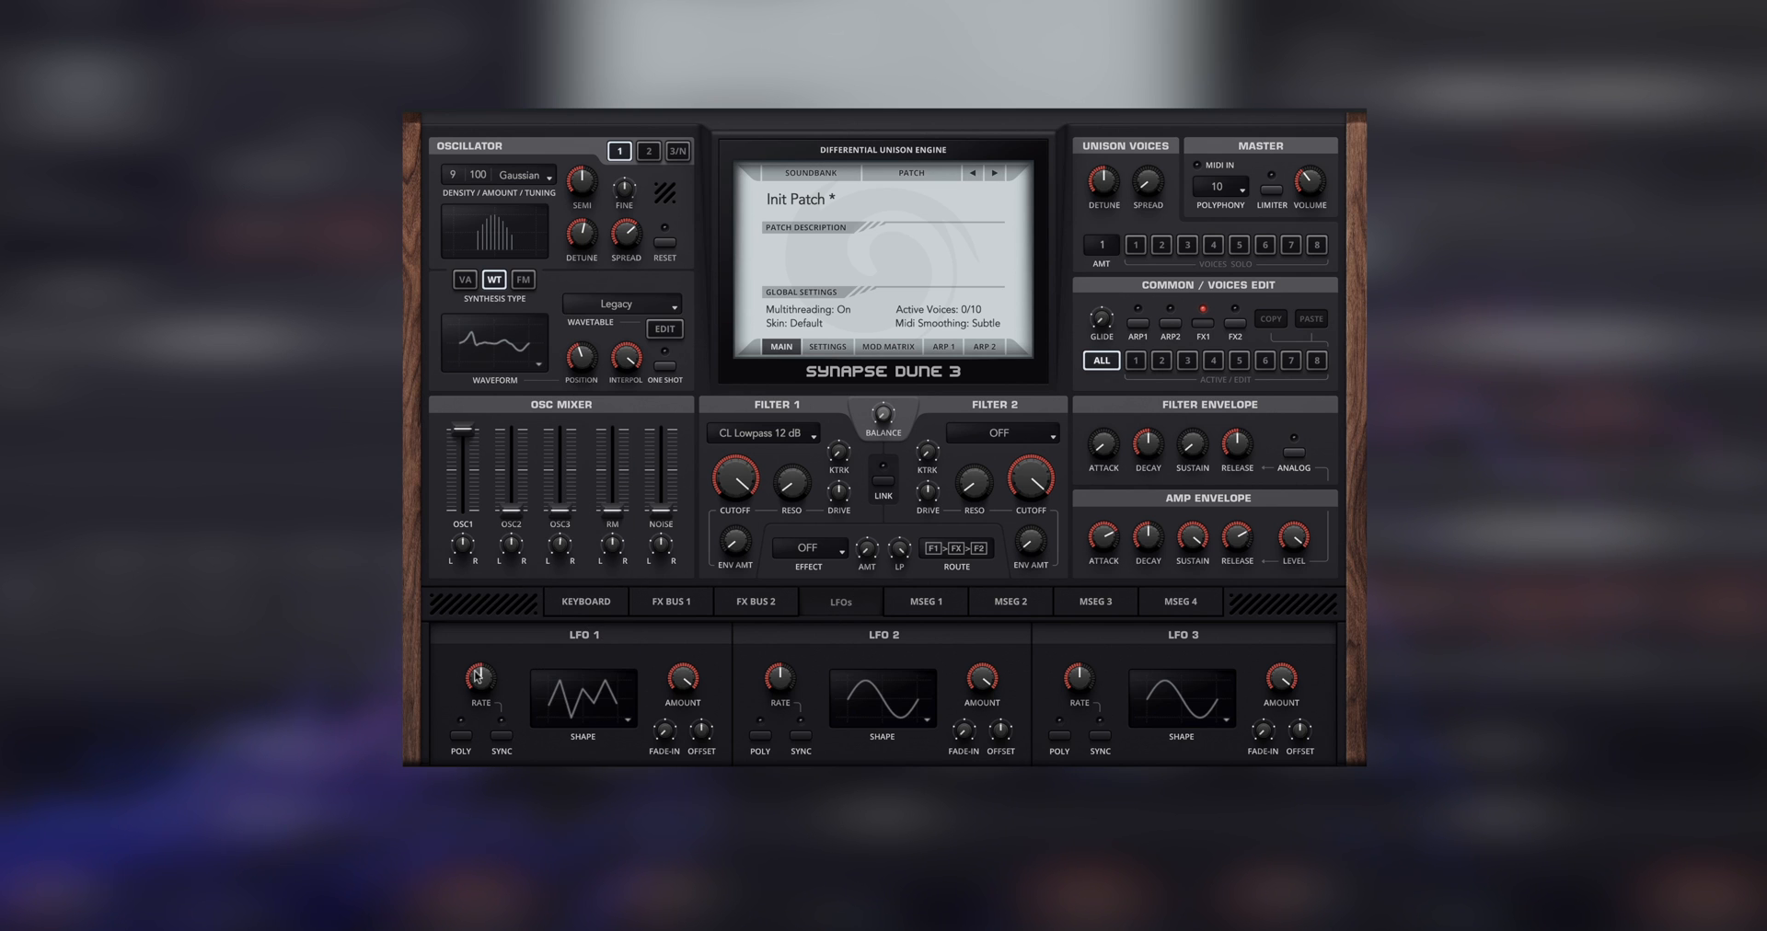
{"action": "left_click", "coordinate": [461, 735]}
- Route LFO 1 to oscillator 1's fine tuning in the modulation matrix with an amount of +9, and raise LFO 1's overall amount
{"action": "left_click", "coordinate": [879, 347]}
{"action": "left_click", "coordinate": [793, 220]}
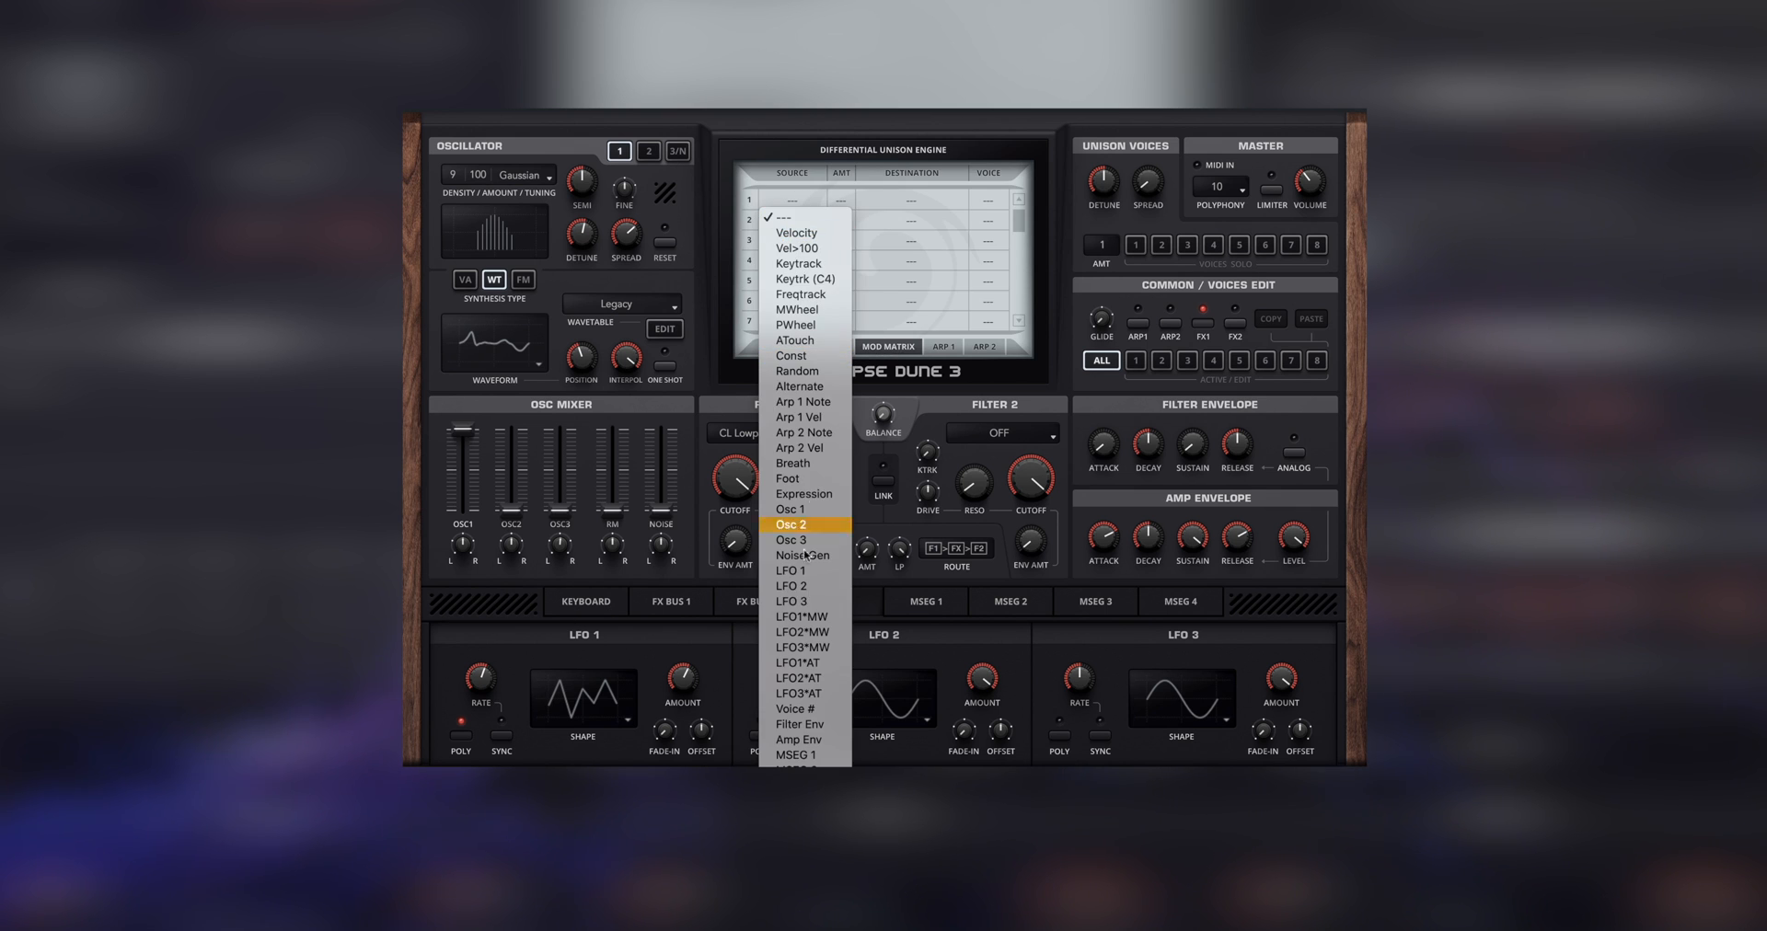
{"action": "left_click", "coordinate": [792, 571]}
{"action": "left_click", "coordinate": [916, 201]}
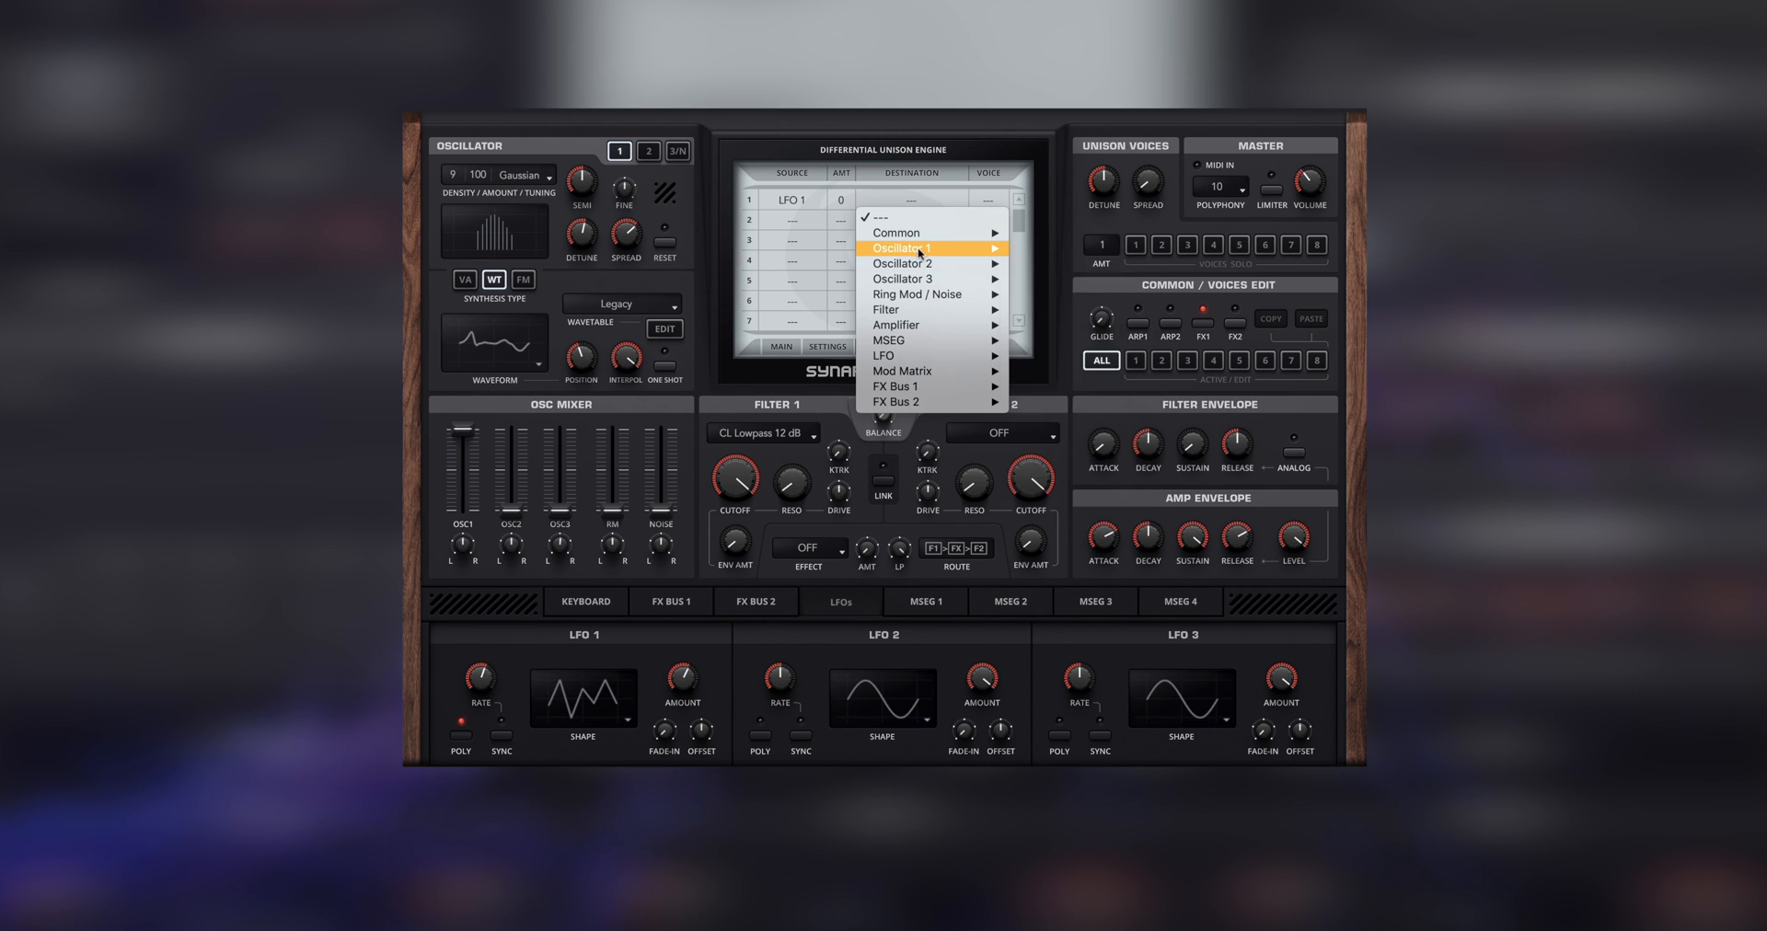
{"action": "mouse_move", "coordinate": [916, 251]}
{"action": "left_click", "coordinate": [1101, 264]}
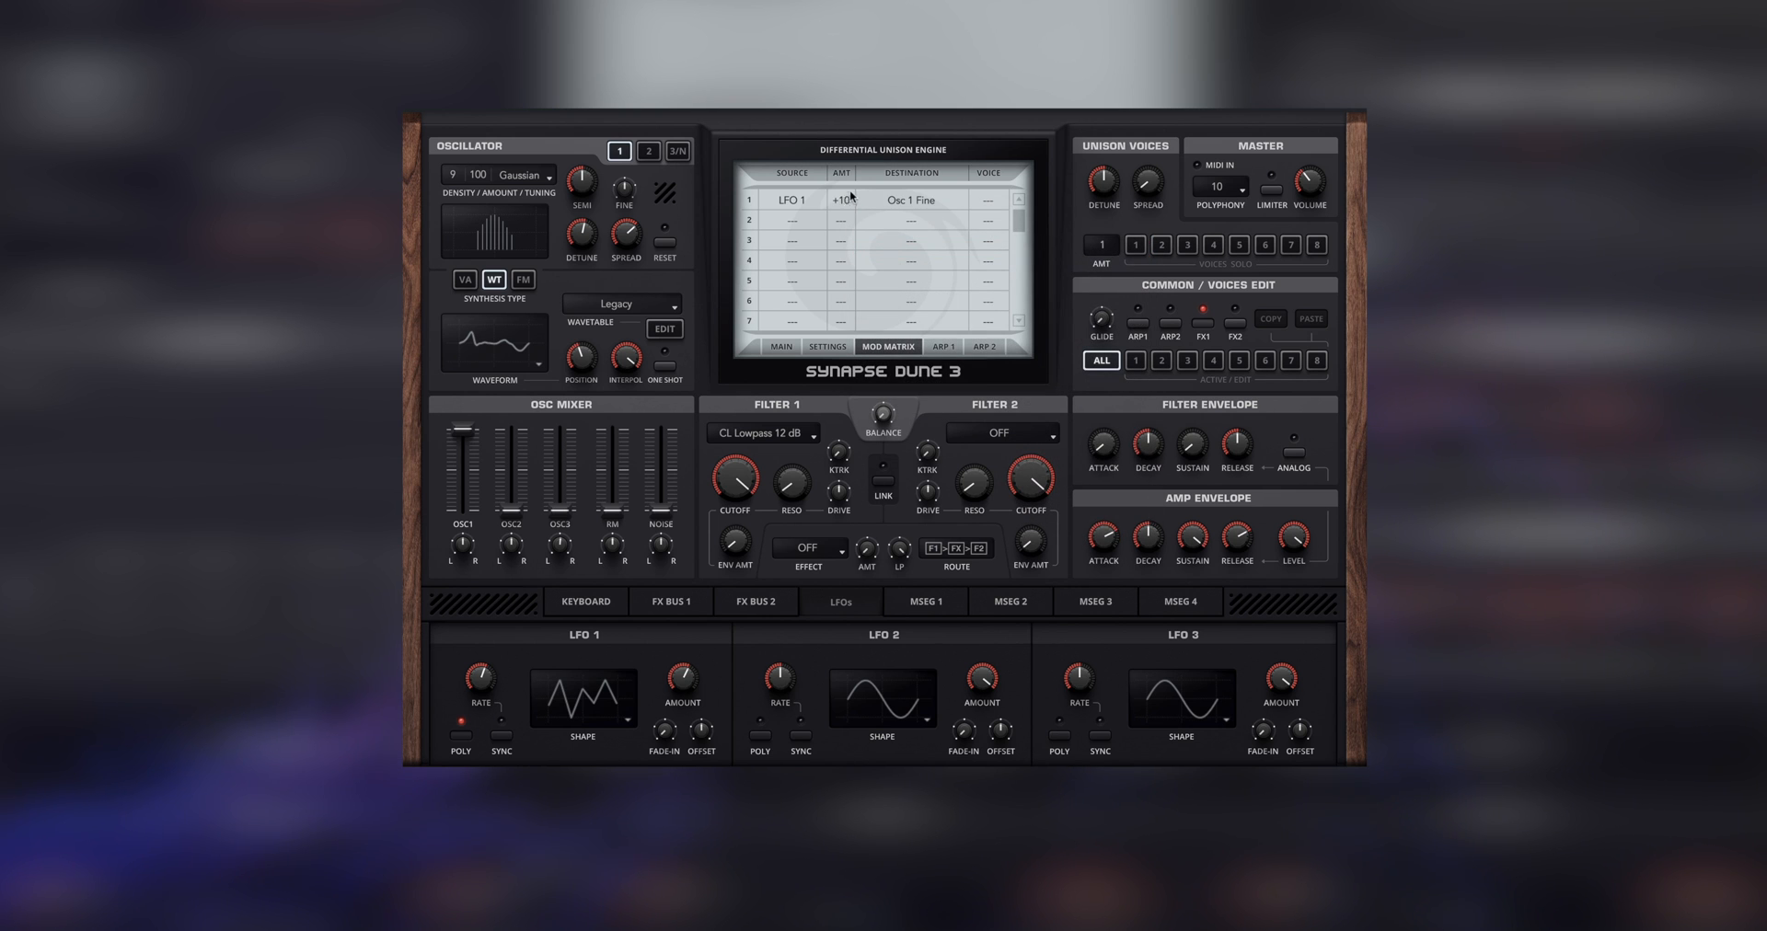
{"action": "left_click_drag", "start_coordinate": [841, 200], "coordinate": [853, 198]}
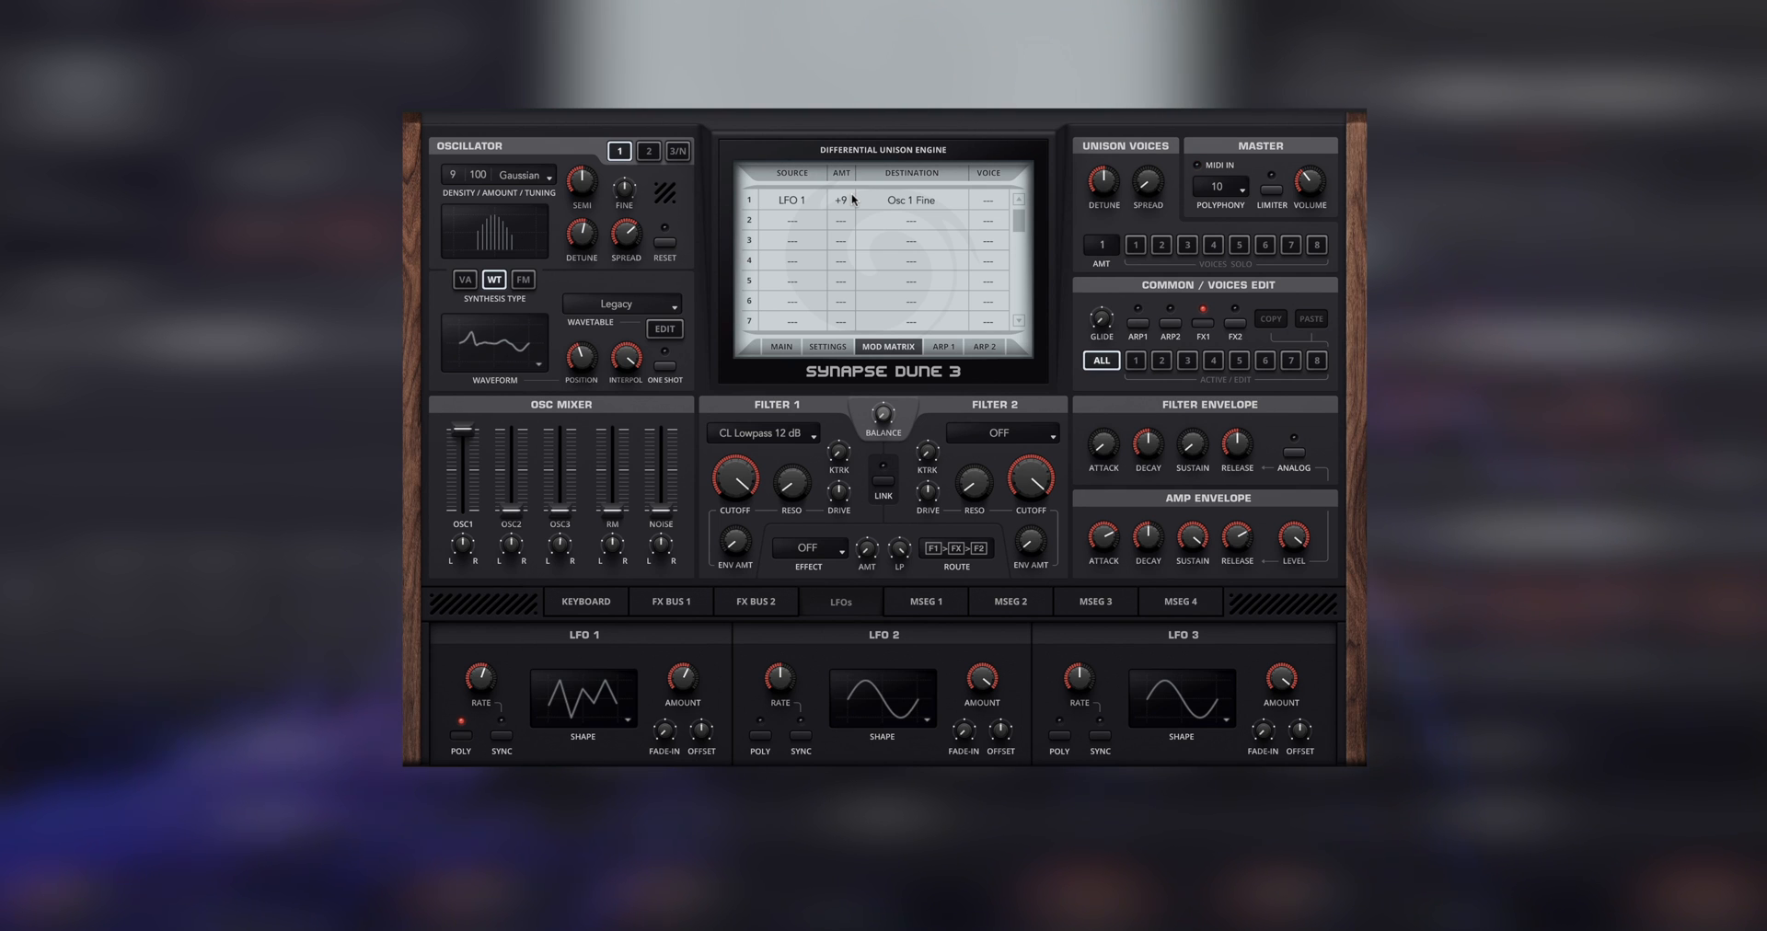
{"action": "left_click_drag", "start_coordinate": [679, 692], "coordinate": [684, 635]}
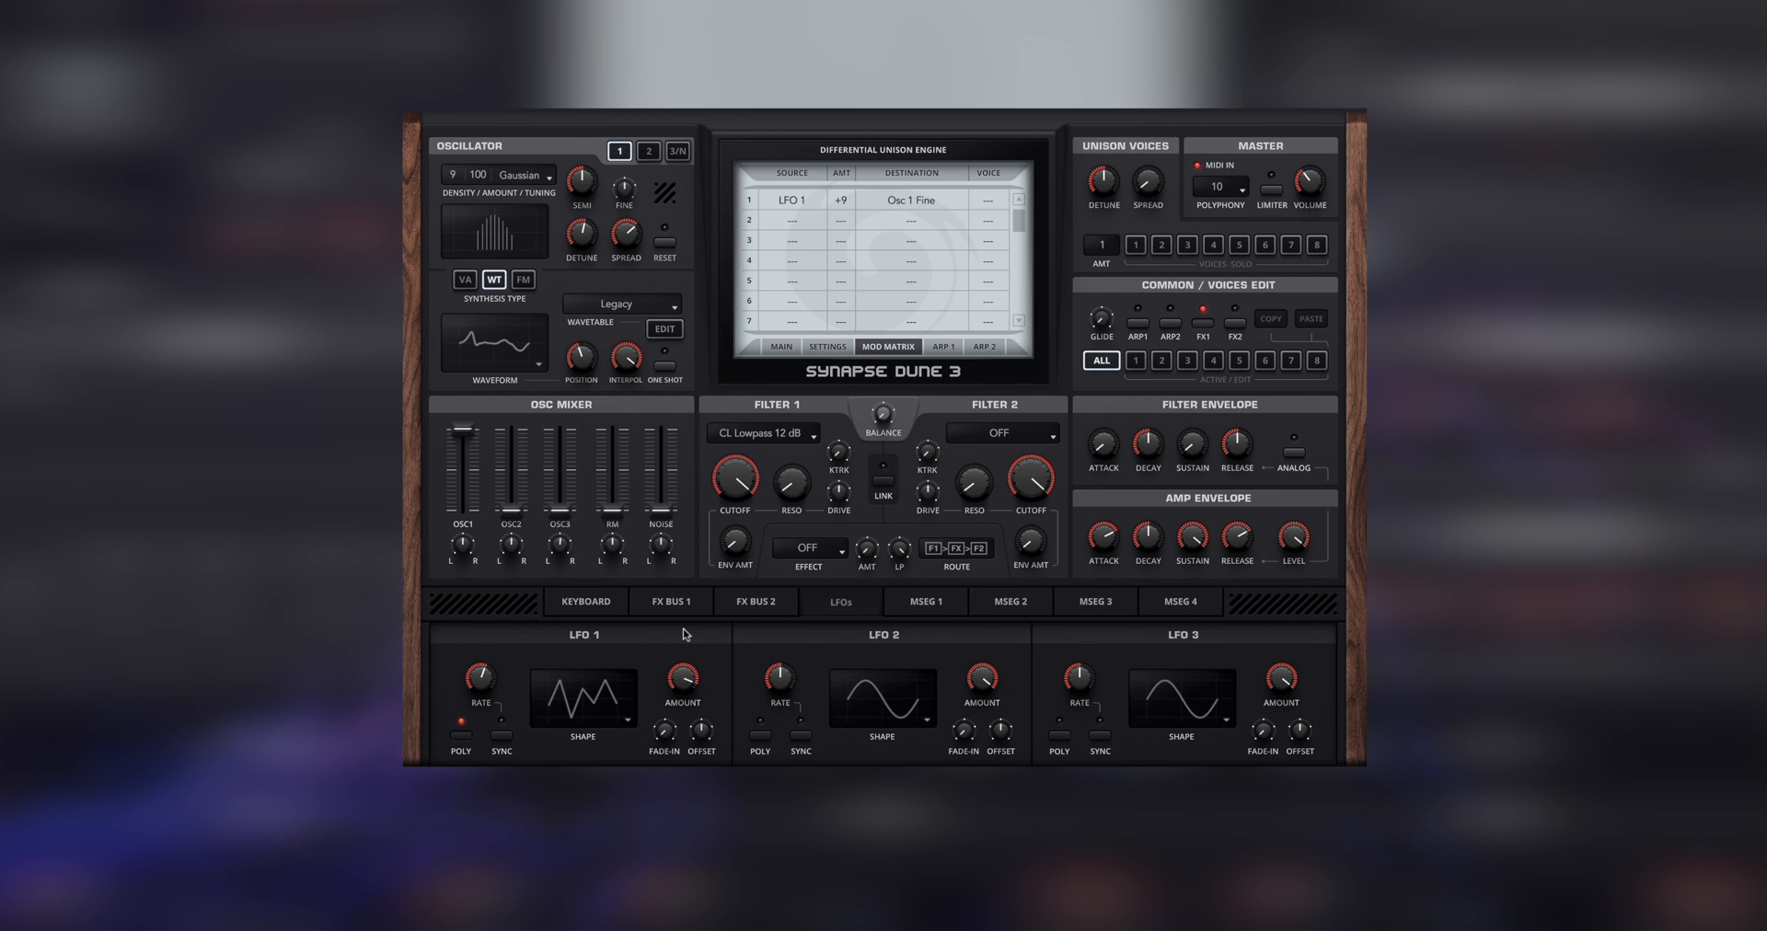
{"action": "left_click", "coordinate": [781, 348]}
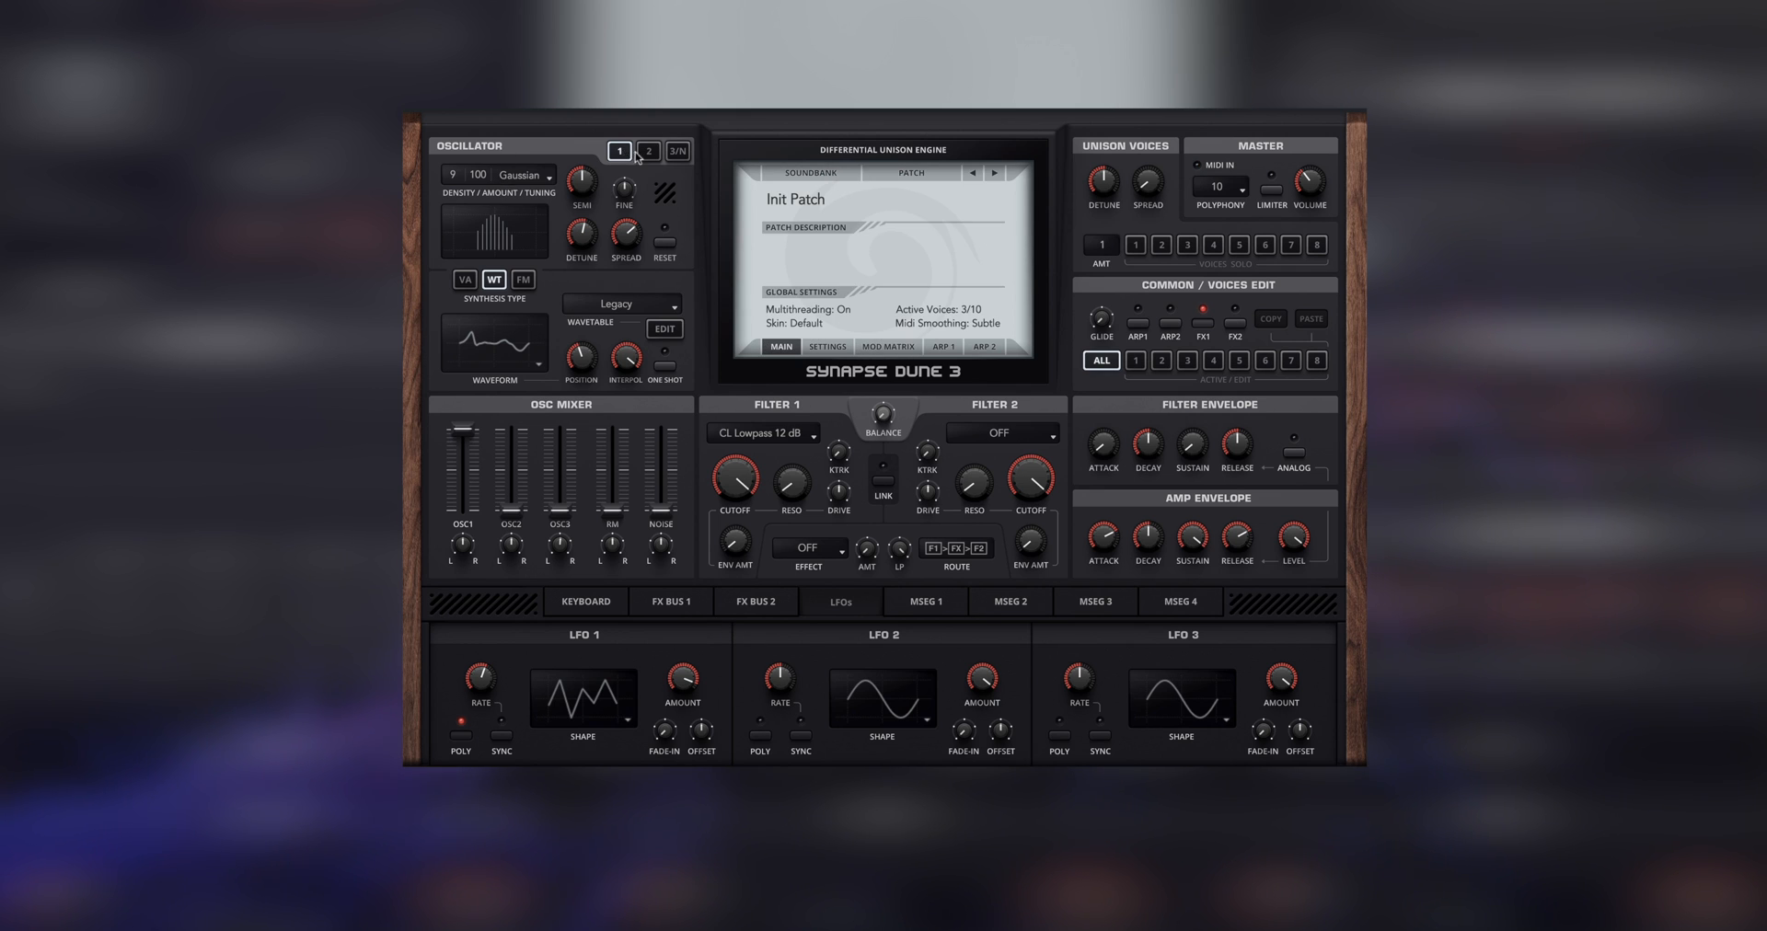
- Switch oscillator 2 to FM synthesis and bring its mixer level to maximum with oscillator 1 silenced
{"action": "left_click", "coordinate": [649, 152]}
{"action": "left_click", "coordinate": [523, 280]}
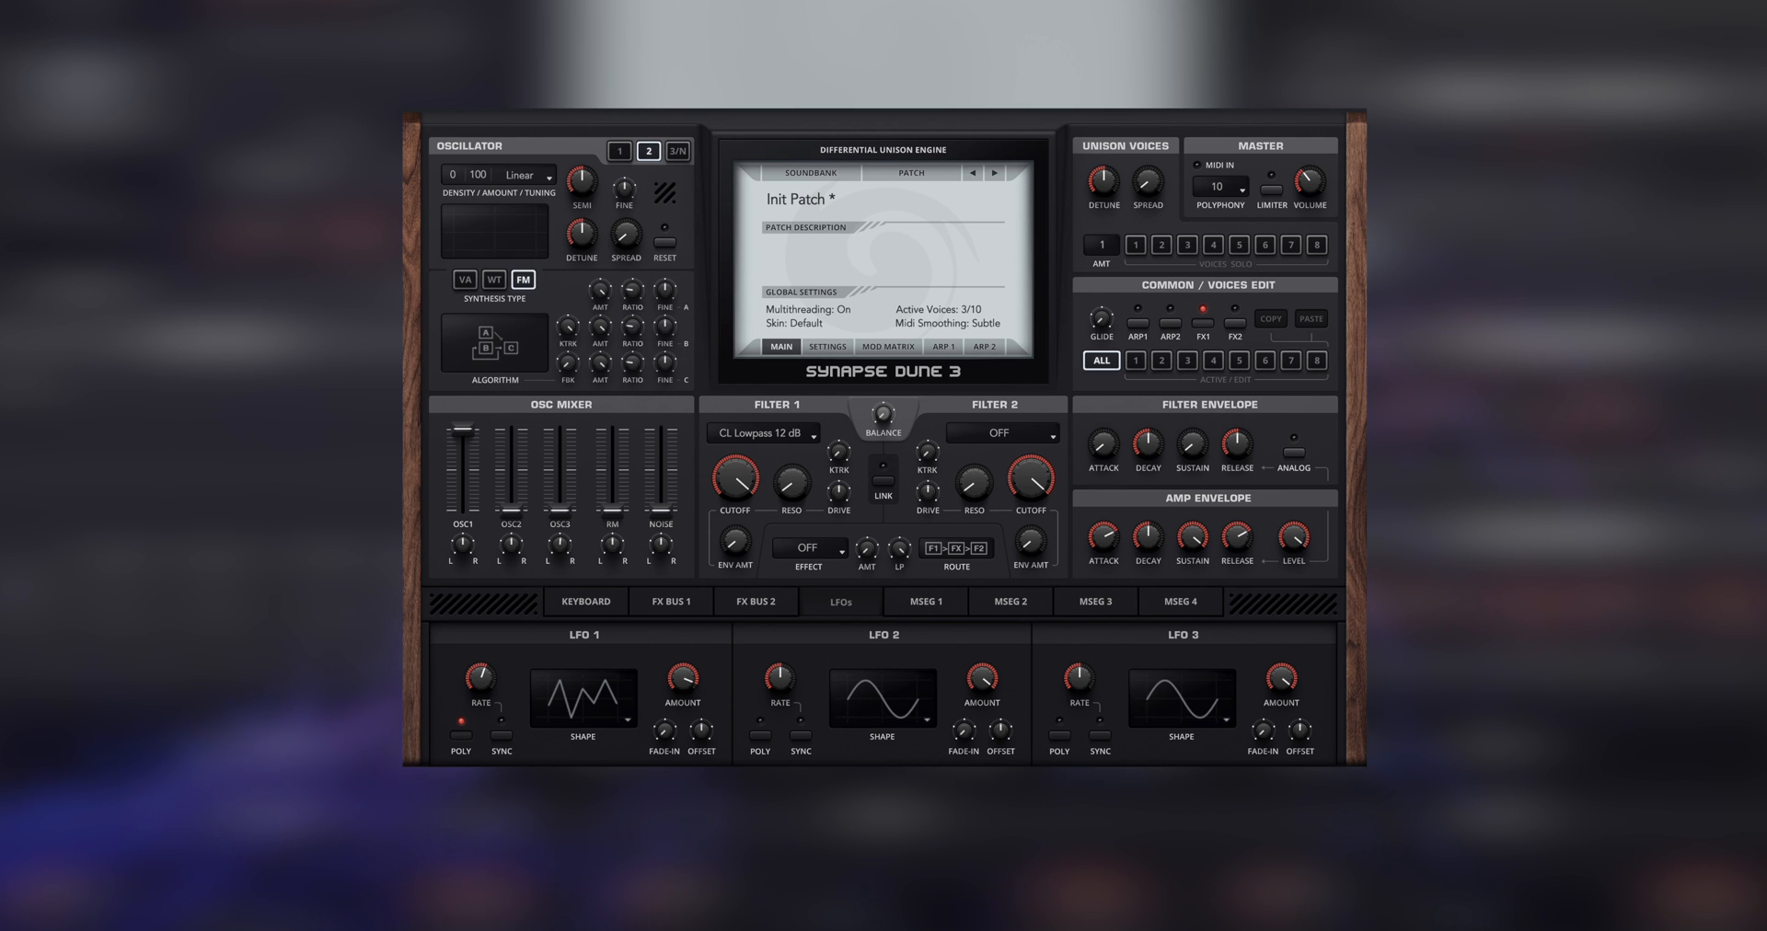
{"action": "left_click_drag", "start_coordinate": [512, 510], "coordinate": [450, 542]}
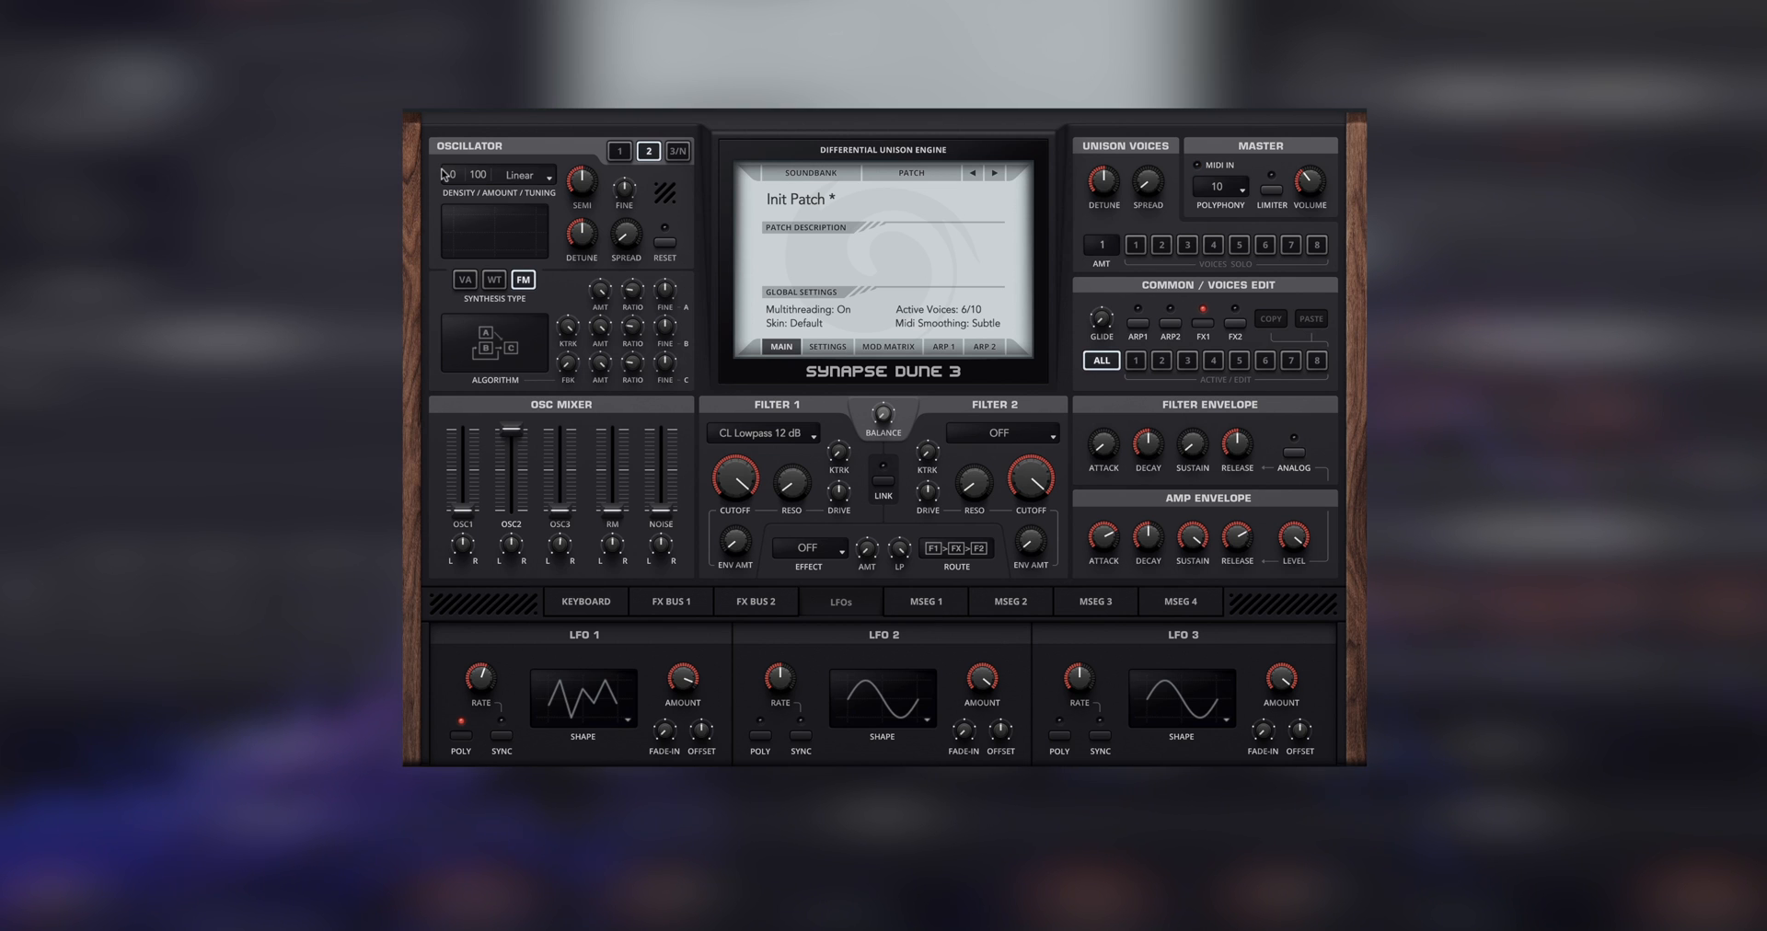
- Set oscillator 2's density to 1 and adjust operator A's FM amount and operator B's ratio
{"action": "left_click_drag", "start_coordinate": [453, 172], "coordinate": [456, 168]}
{"action": "left_click_drag", "start_coordinate": [600, 290], "coordinate": [600, 427]}
{"action": "left_click_drag", "start_coordinate": [635, 327], "coordinate": [639, 301]}
- Balance the oscillator mix with oscillator 1 just below full level and oscillator 2 slightly above the halfway level
{"action": "left_click_drag", "start_coordinate": [475, 511], "coordinate": [499, 367]}
{"action": "left_click_drag", "start_coordinate": [512, 429], "coordinate": [511, 509]}
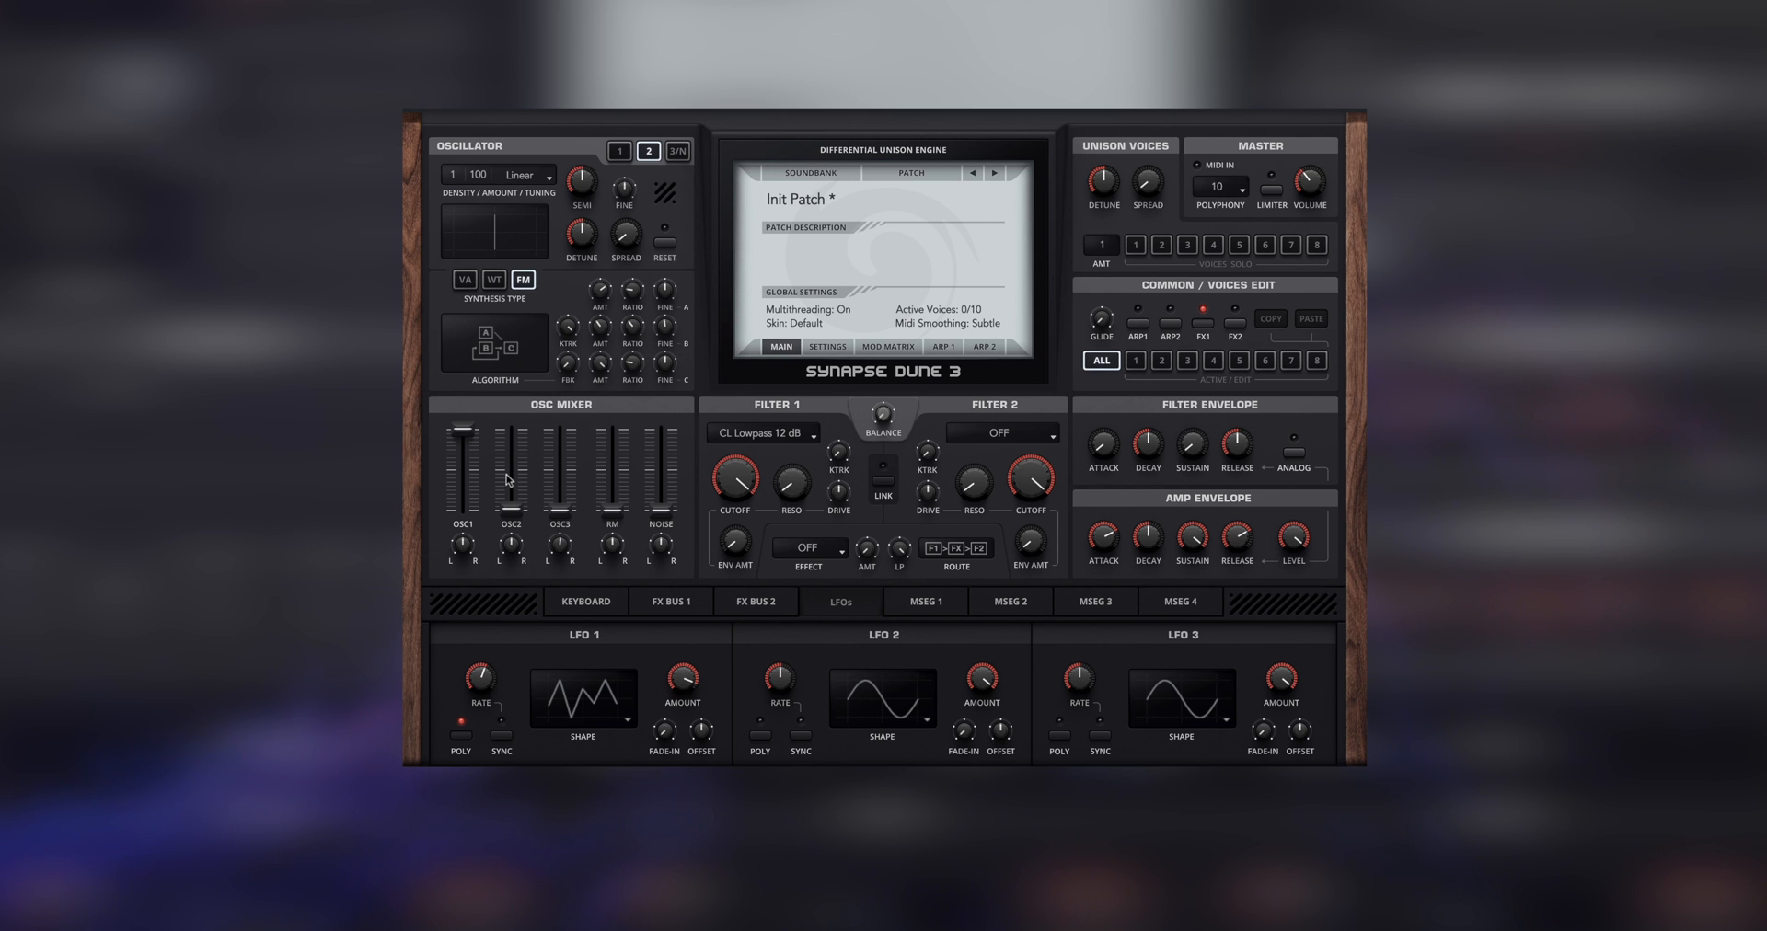
{"action": "left_click_drag", "start_coordinate": [511, 509], "coordinate": [522, 470]}
{"action": "left_click_drag", "start_coordinate": [513, 509], "coordinate": [464, 440]}
{"action": "left_click", "coordinate": [510, 462]}
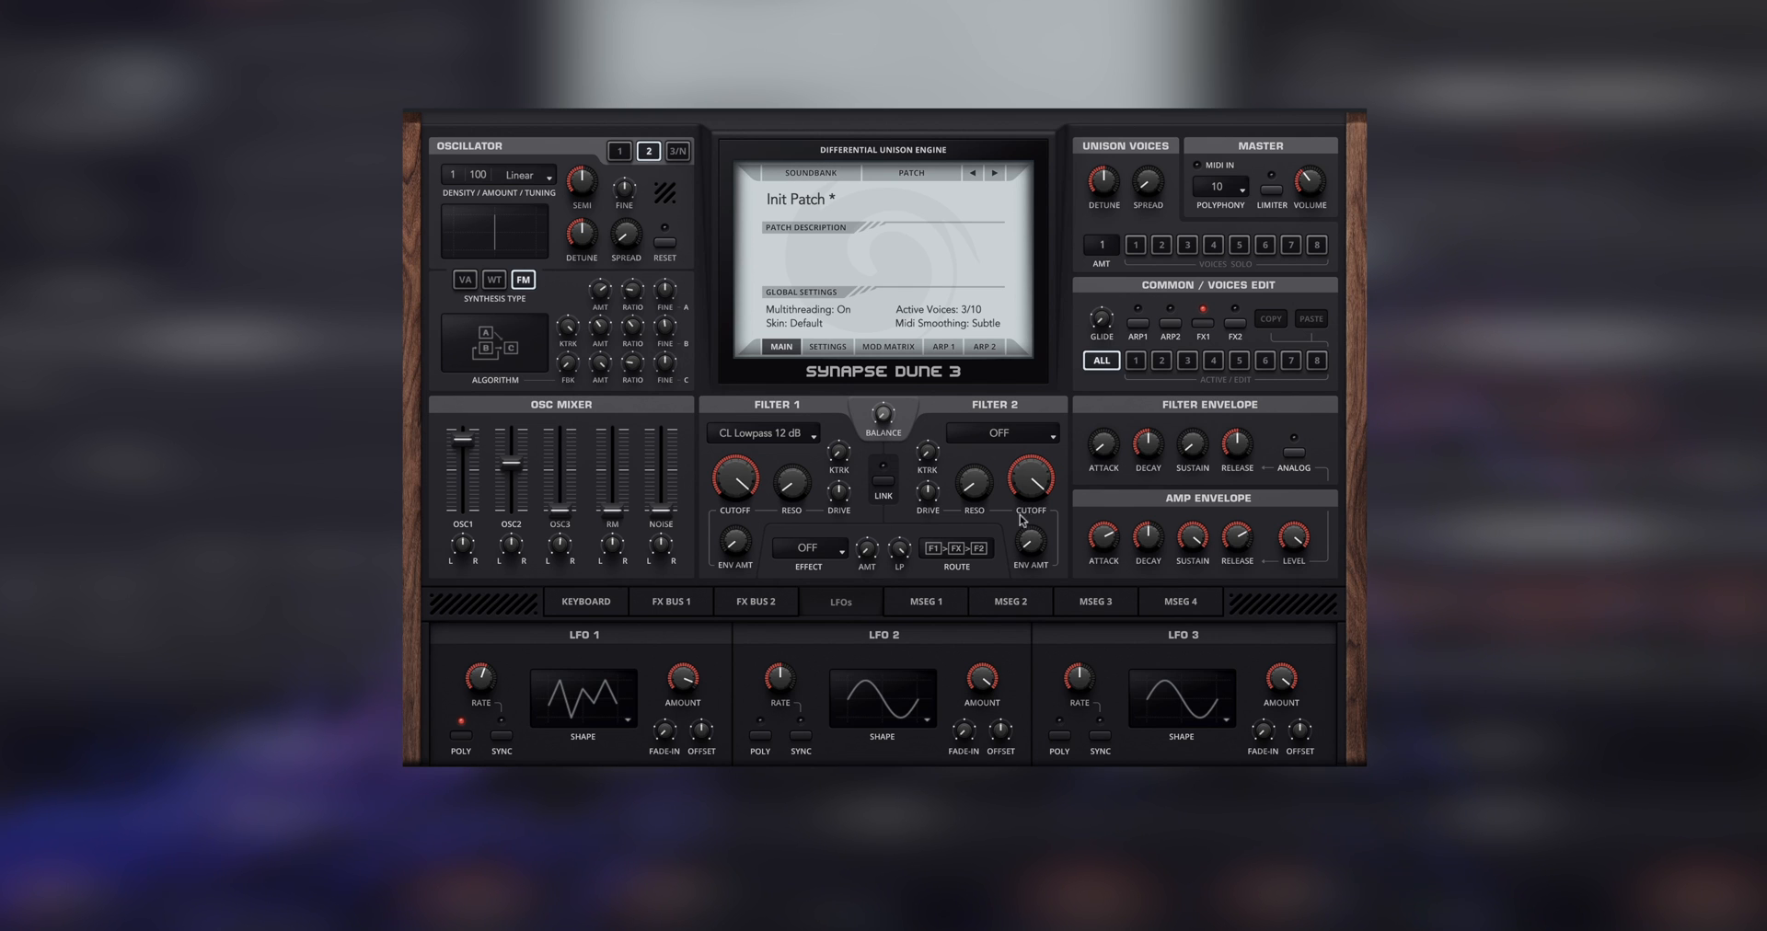
- Set filter 1 to AM Polaris 24 dB, lower its cutoff to about midway, and add a little resonance and drive
{"action": "left_click", "coordinate": [771, 432]}
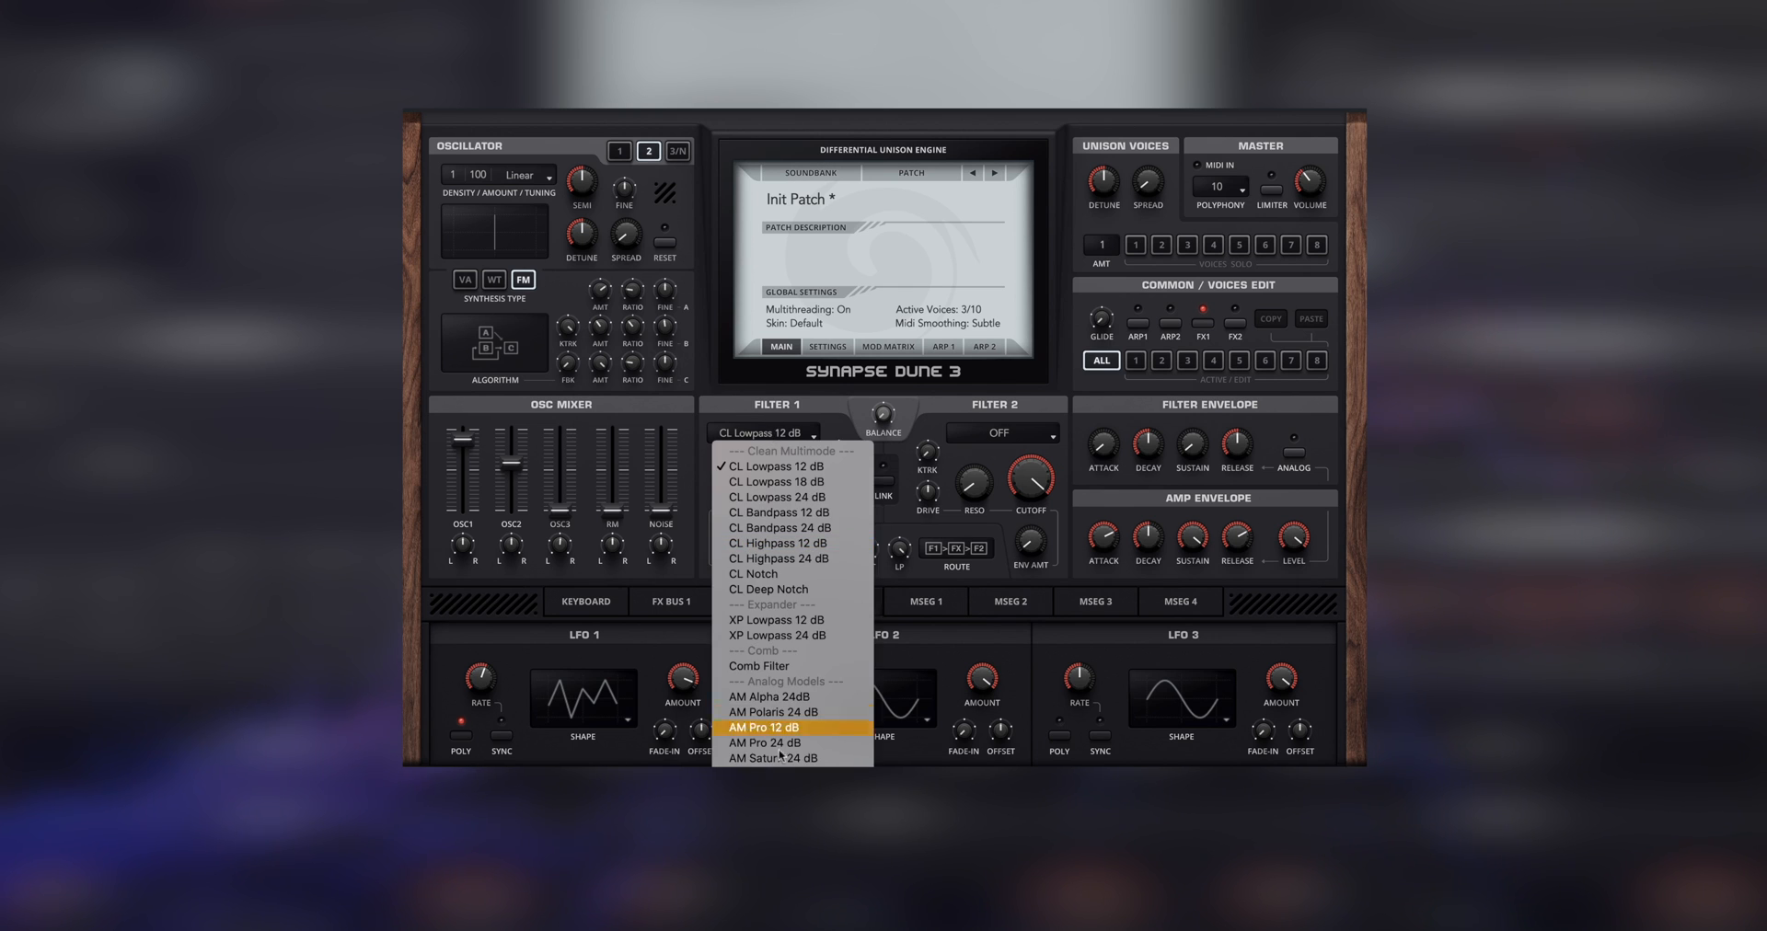
{"action": "left_click", "coordinate": [787, 716]}
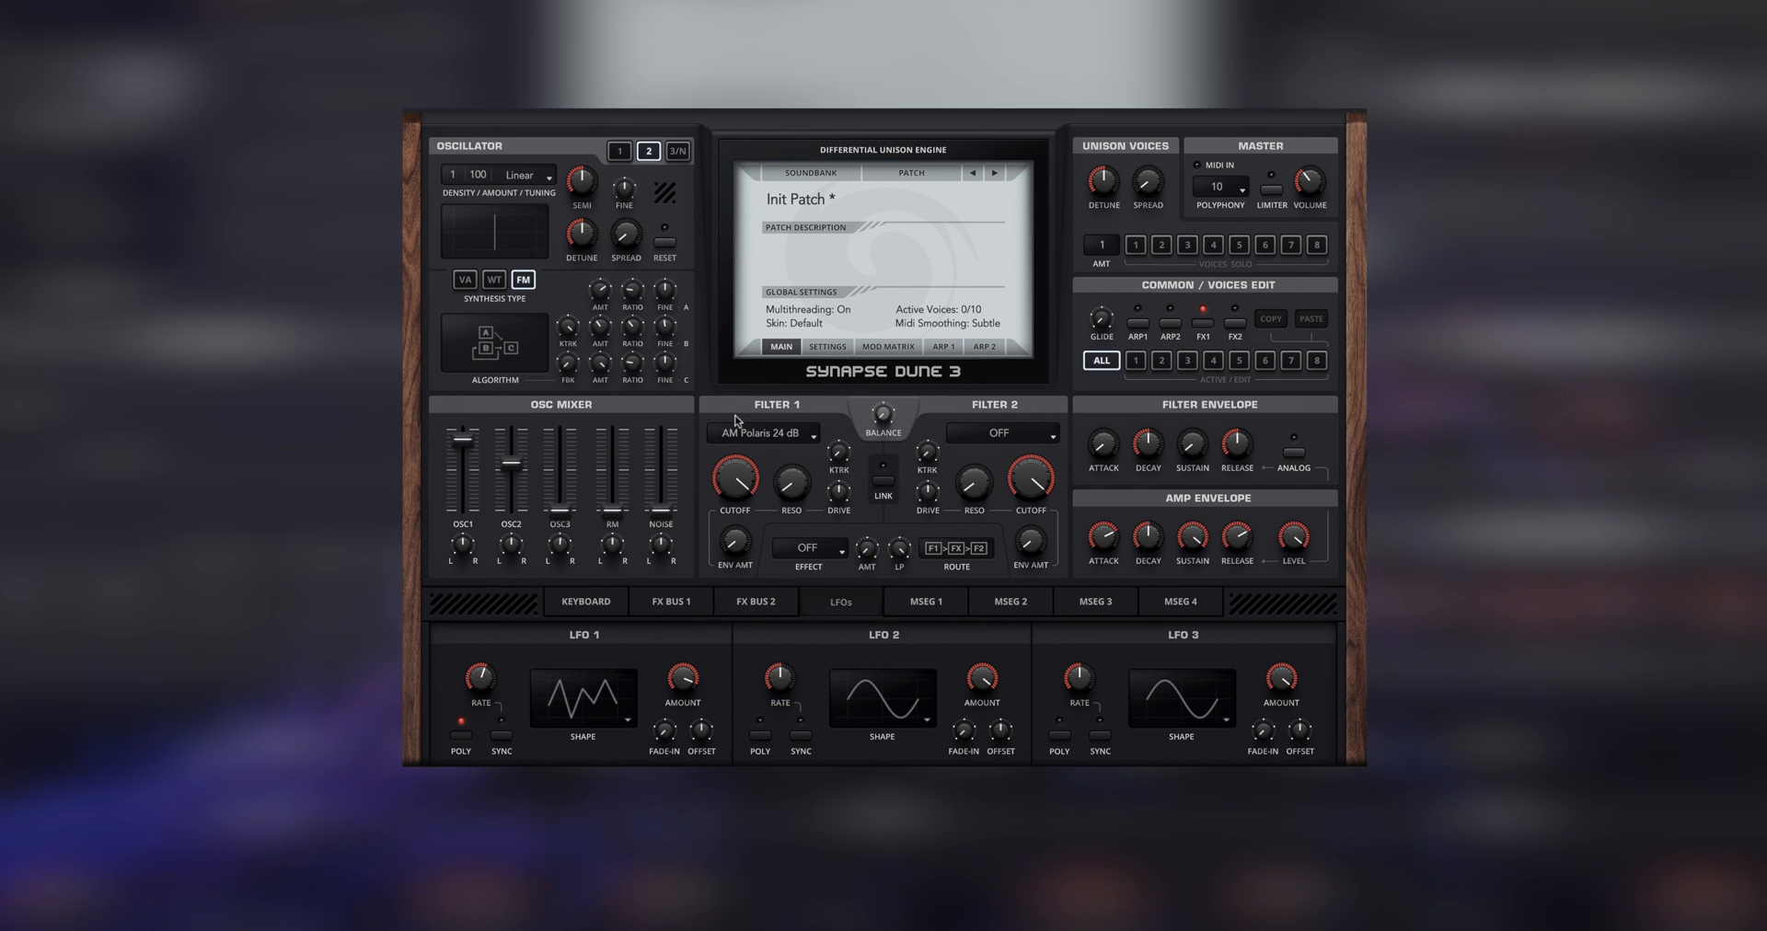
{"action": "left_click_drag", "start_coordinate": [746, 476], "coordinate": [797, 473]}
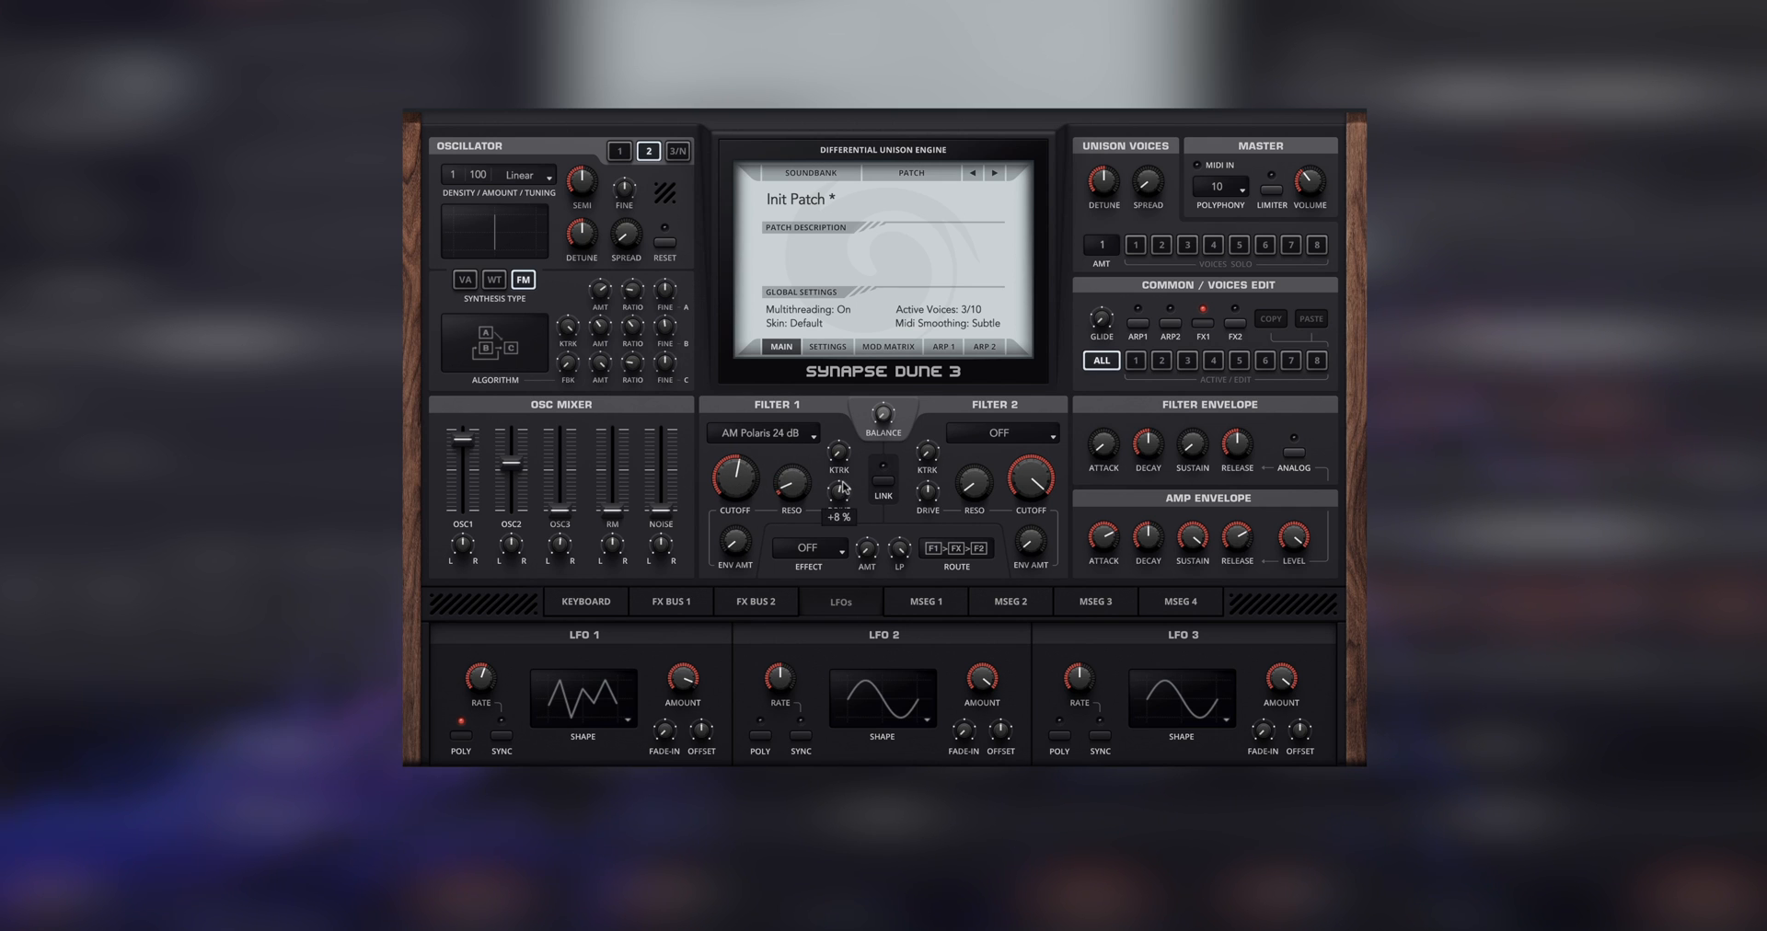
- Set the filter section's effect to Light Dist and raise its amount slightly
{"action": "left_click", "coordinate": [836, 551]}
{"action": "left_click", "coordinate": [839, 559]}
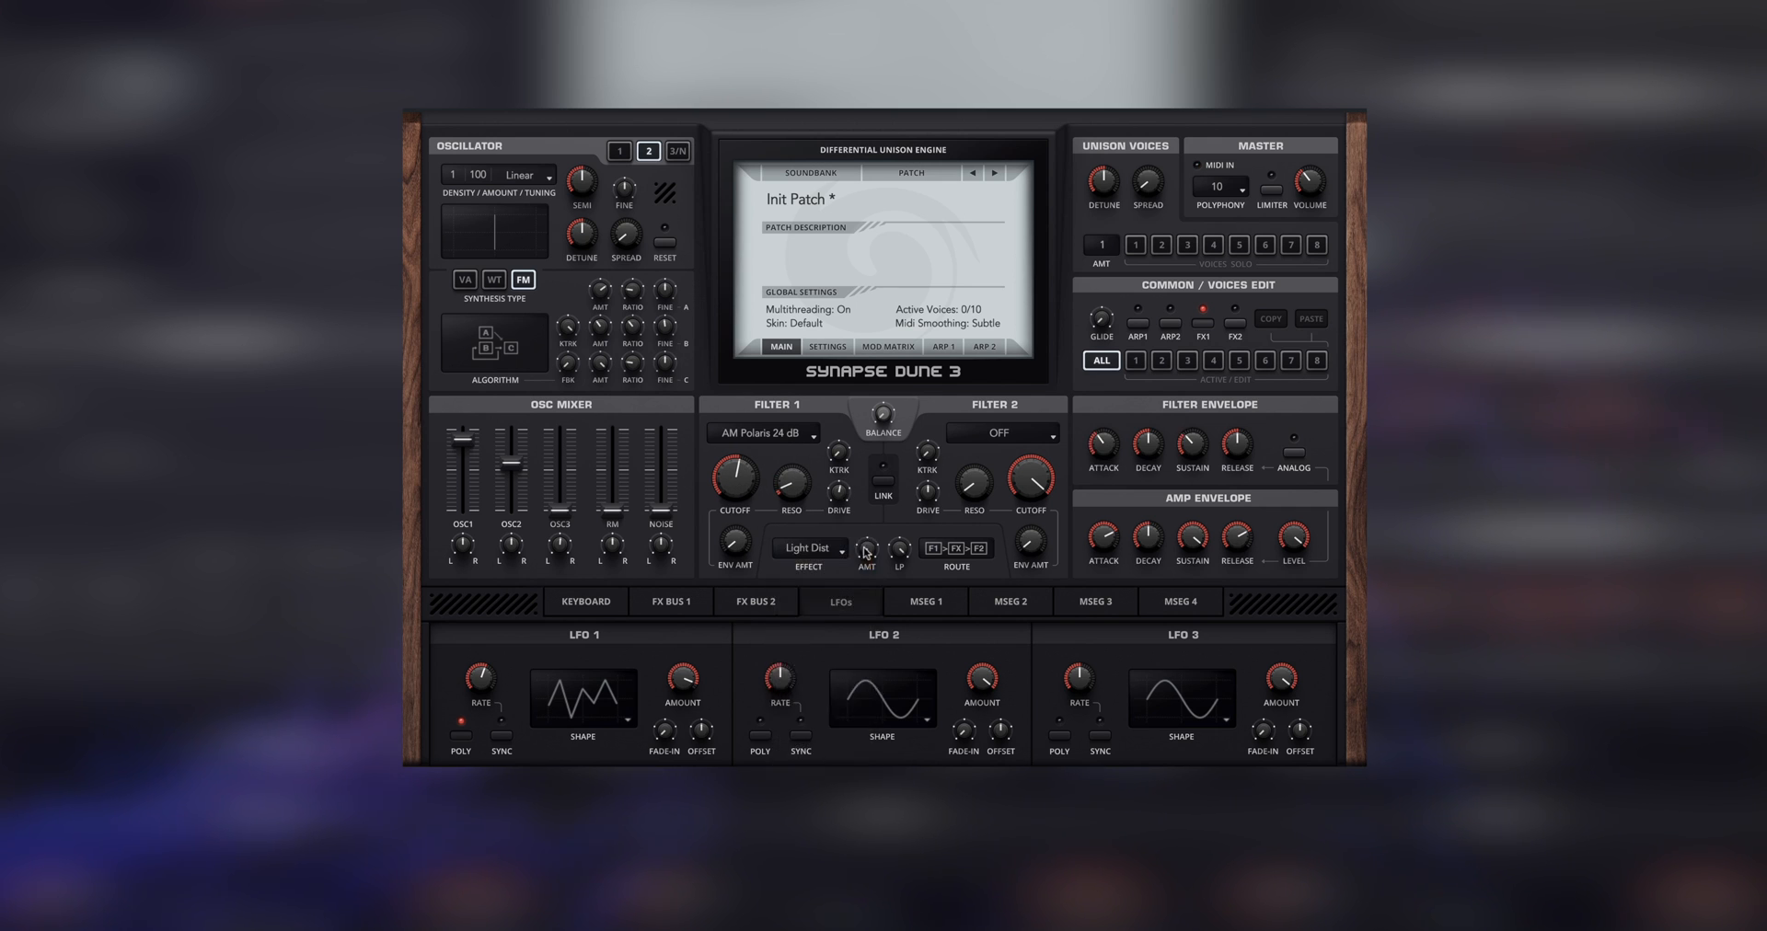
{"action": "mouse_move", "coordinate": [865, 541]}
{"action": "left_mouse_down"}
{"action": "mouse_move", "coordinate": [868, 442]}
{"action": "mouse_move", "coordinate": [864, 529]}
{"action": "left_mouse_up"}
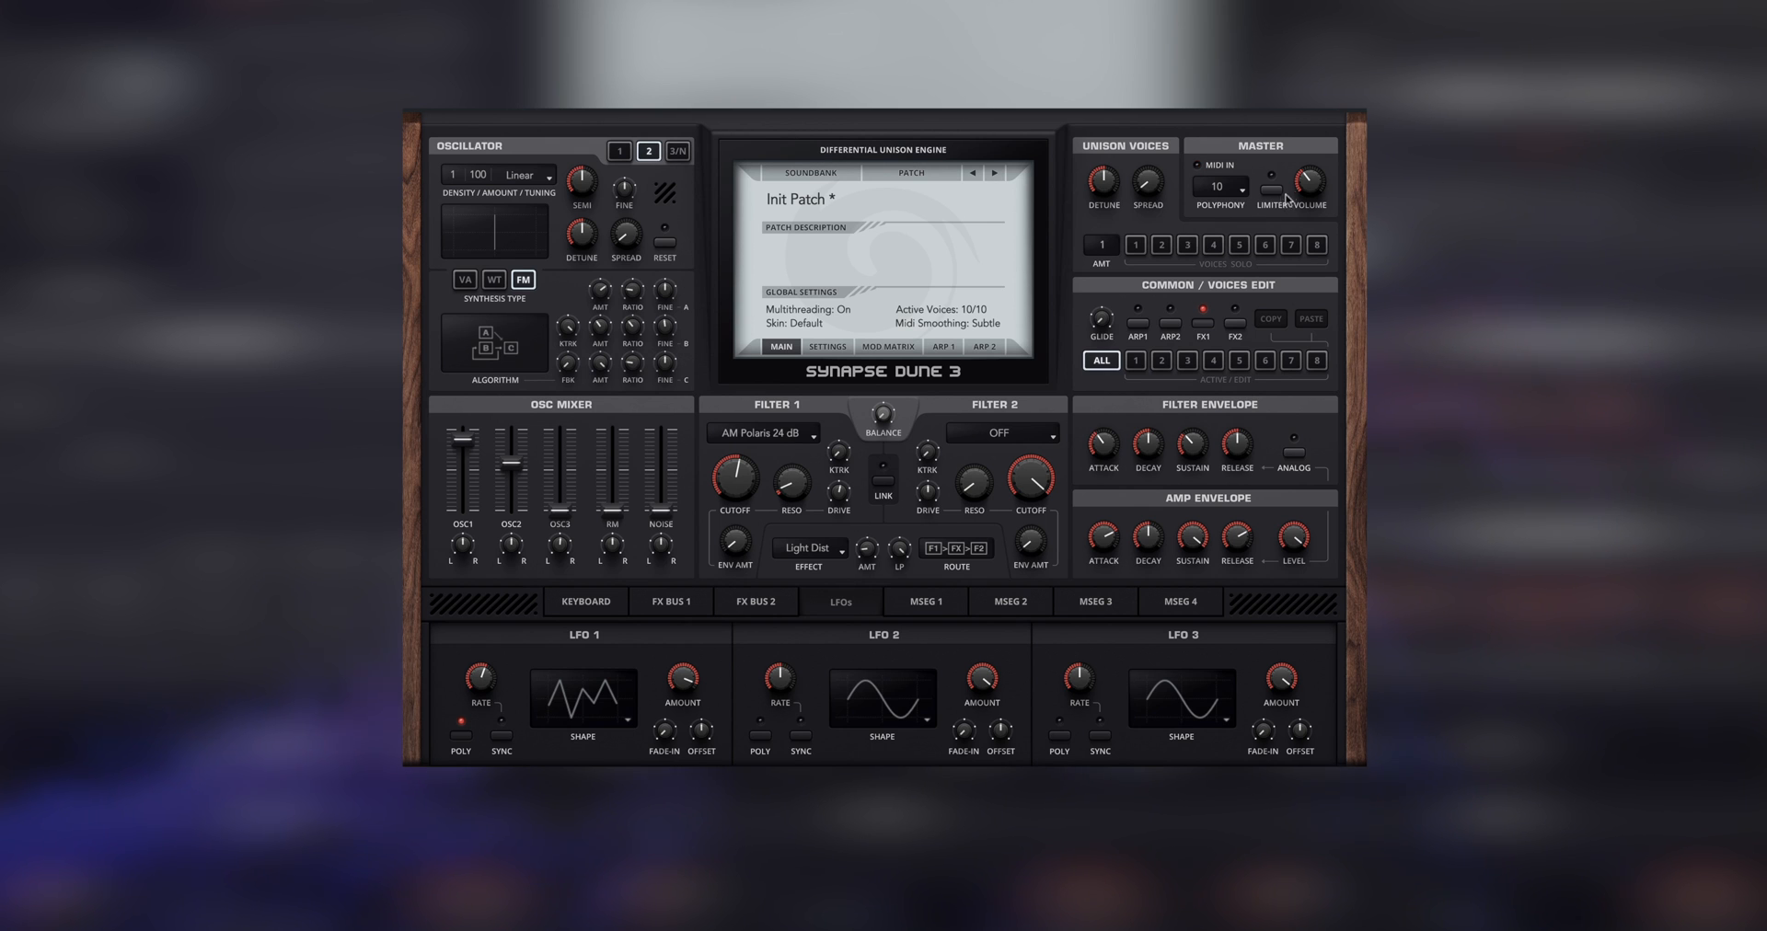
- Activate the reverb on FX Bus 1 and set its type to Stadium
{"action": "left_click", "coordinate": [662, 605]}
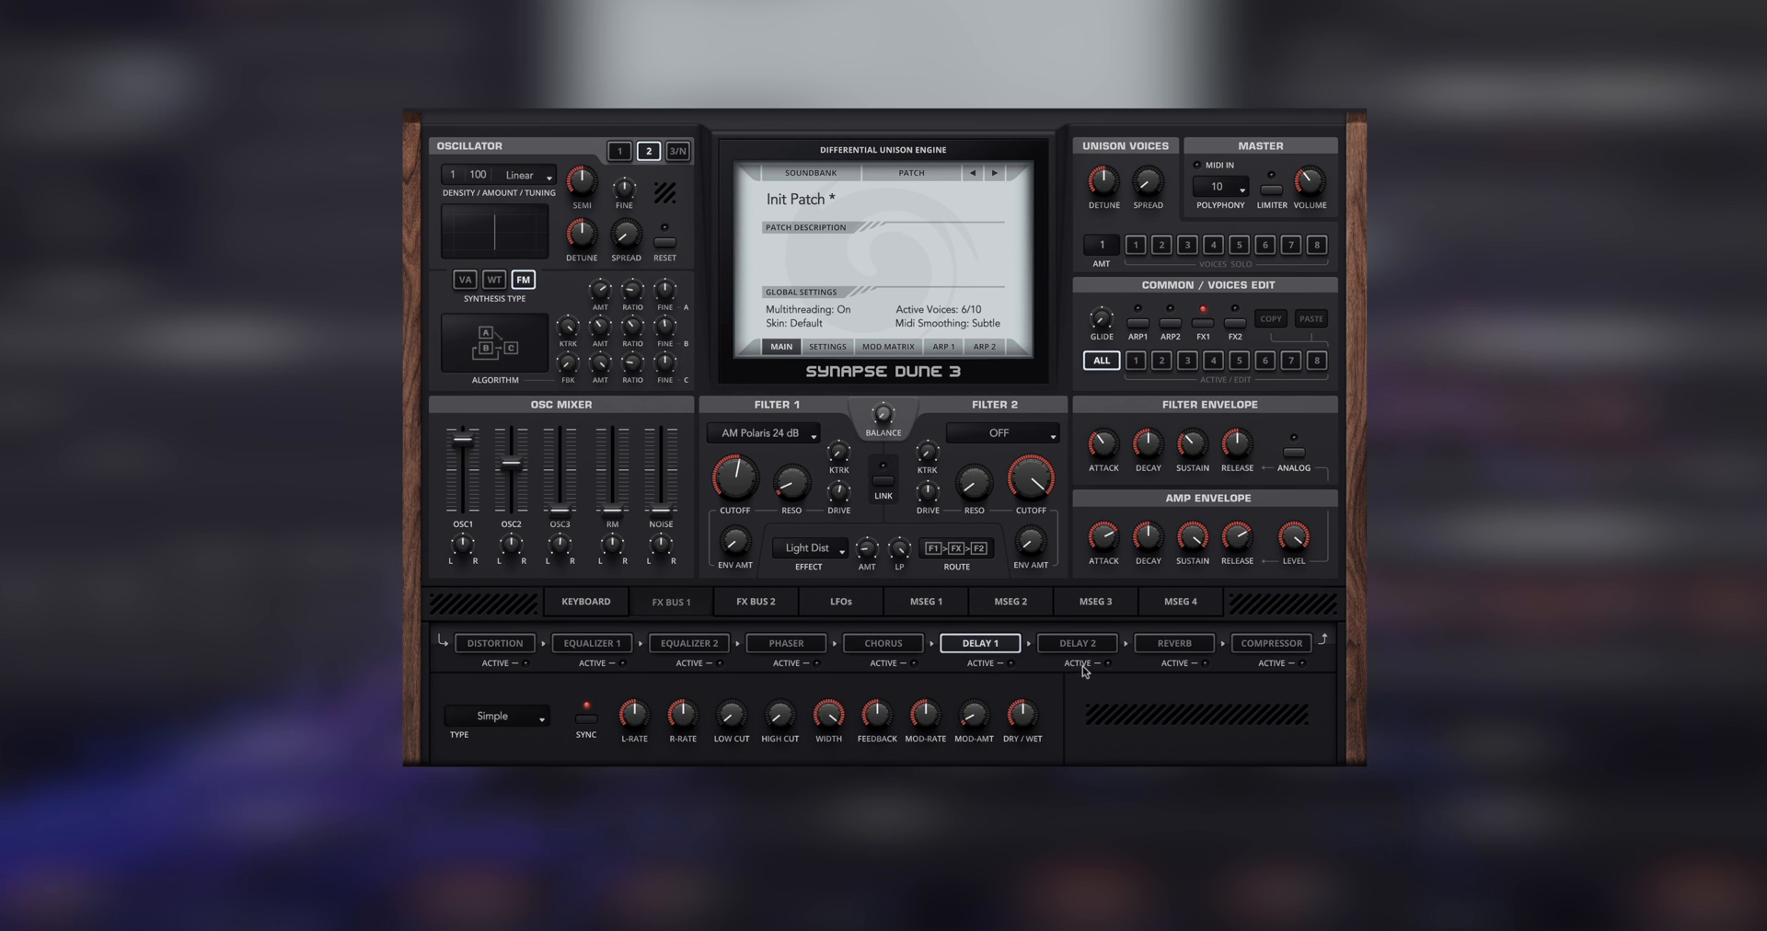
{"action": "left_click", "coordinate": [1182, 649]}
{"action": "left_click", "coordinate": [1205, 663]}
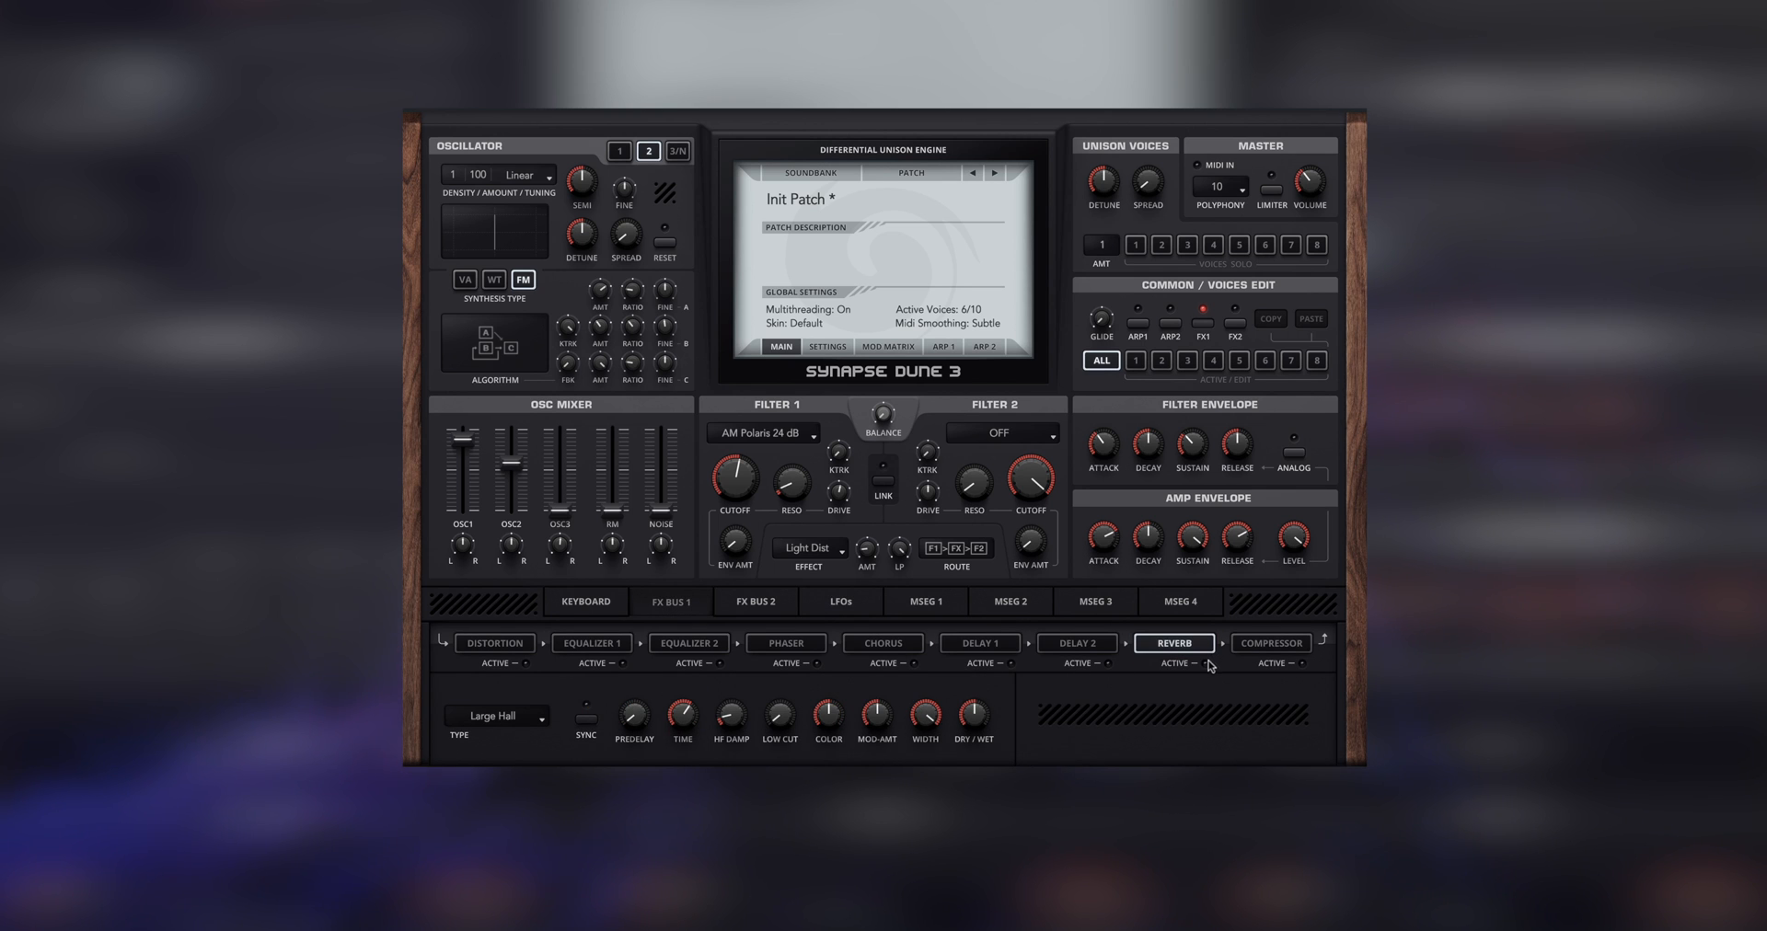
{"action": "left_click", "coordinate": [527, 722]}
{"action": "left_click", "coordinate": [497, 838]}
- Raise the reverb's low cut, time, dry/wet mix and color, and lower its modulation amount
{"action": "left_click_drag", "start_coordinate": [782, 714], "coordinate": [786, 642]}
{"action": "left_click_drag", "start_coordinate": [685, 702], "coordinate": [701, 676]}
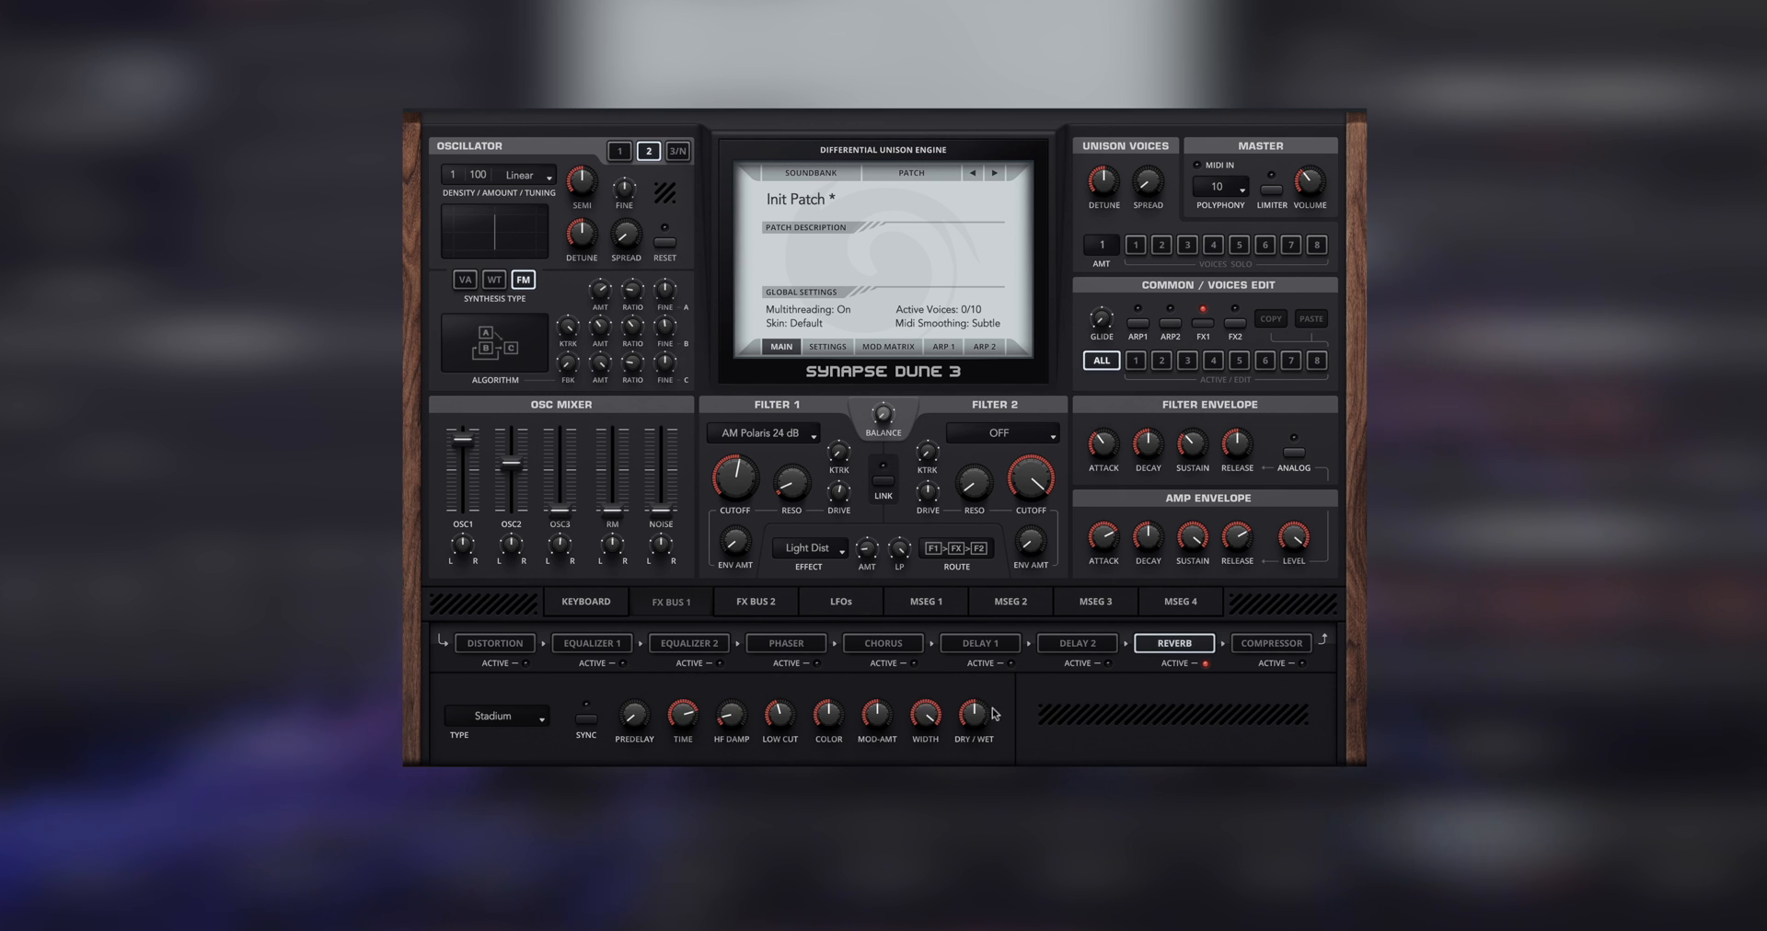
{"action": "left_click_drag", "start_coordinate": [979, 713], "coordinate": [981, 702]}
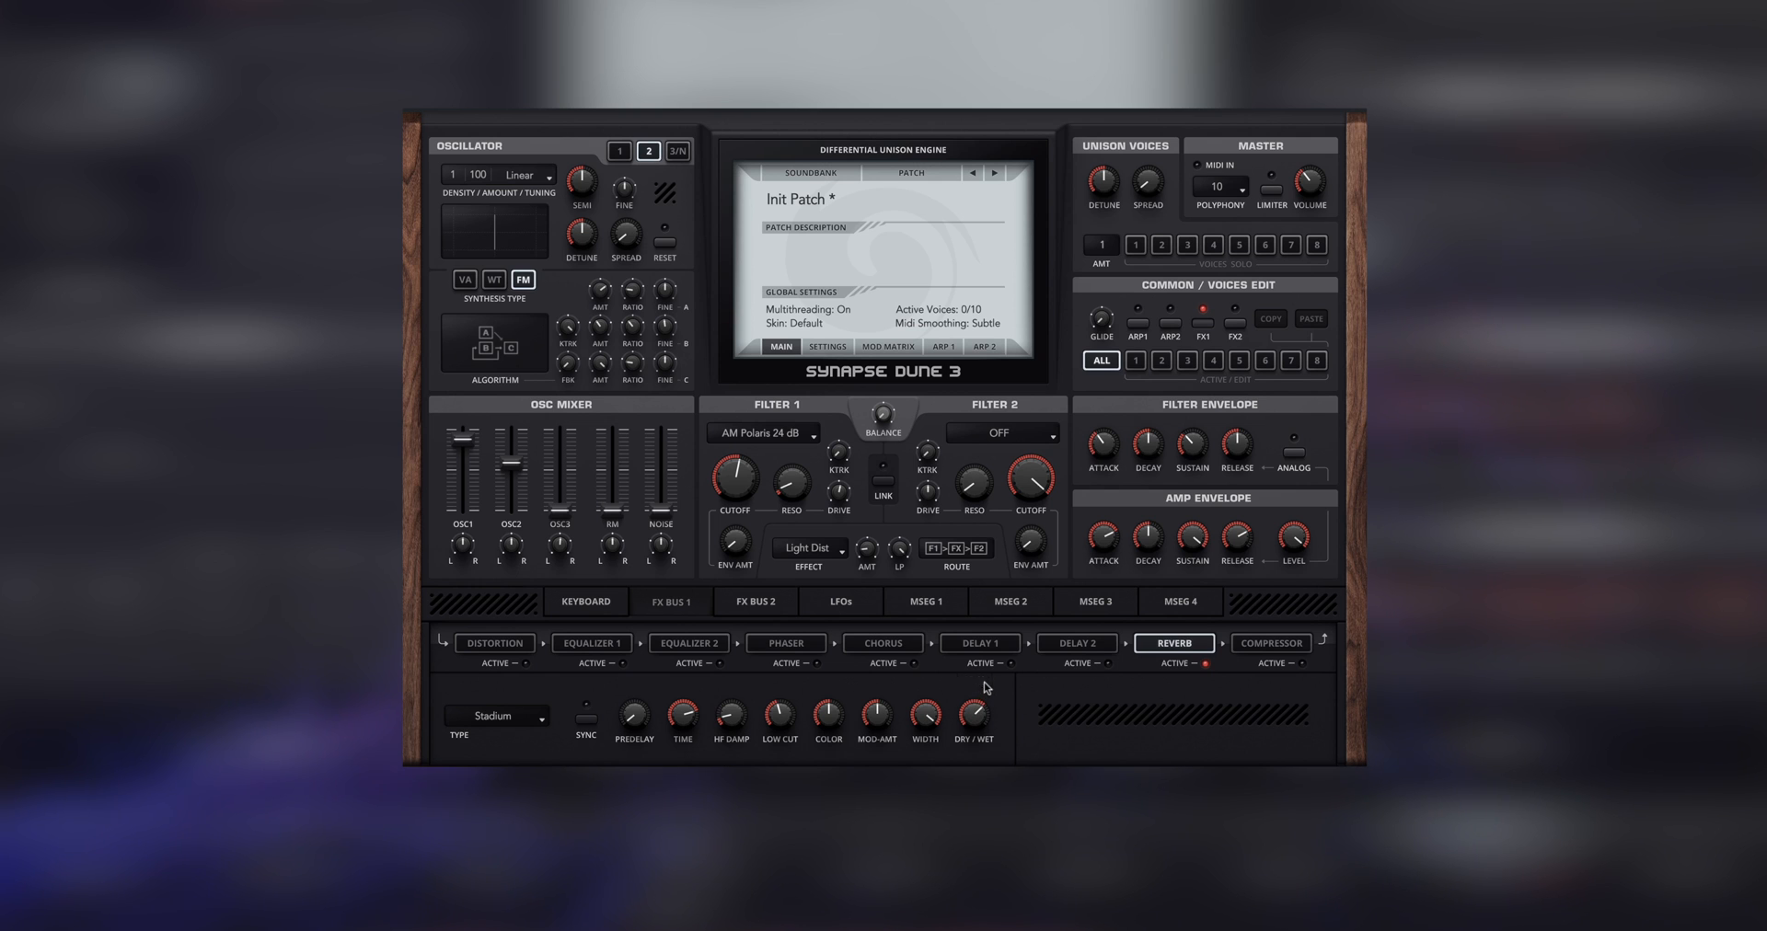
{"action": "left_click_drag", "start_coordinate": [827, 712], "coordinate": [855, 761]}
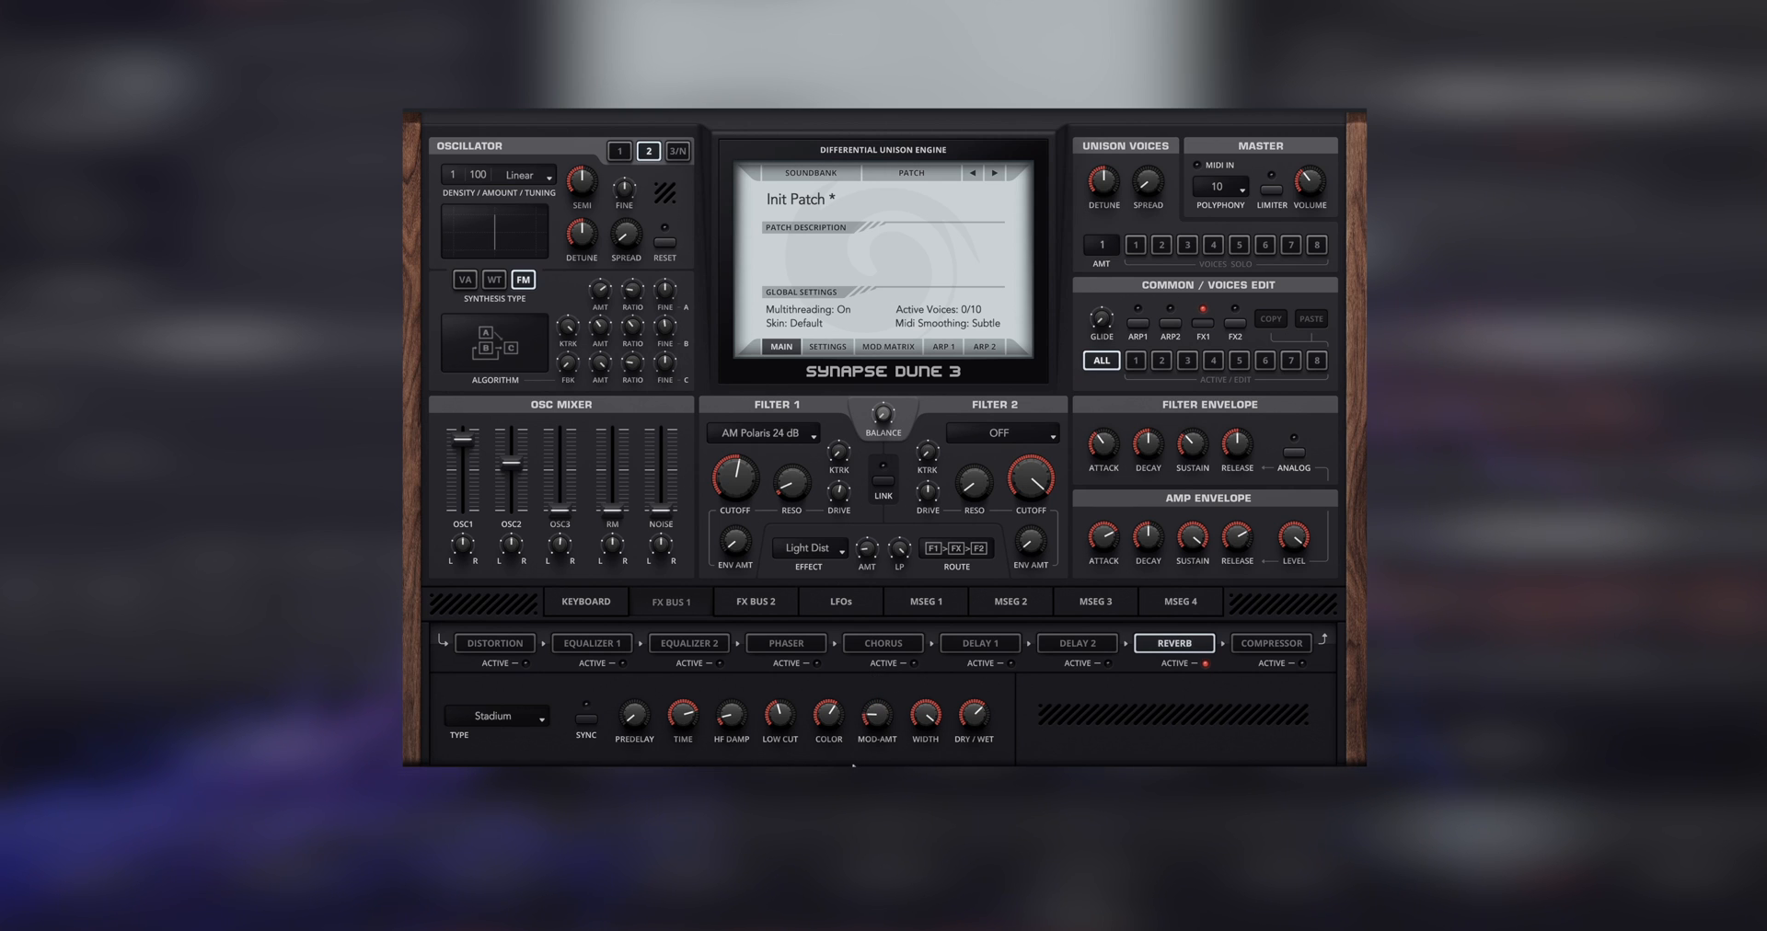